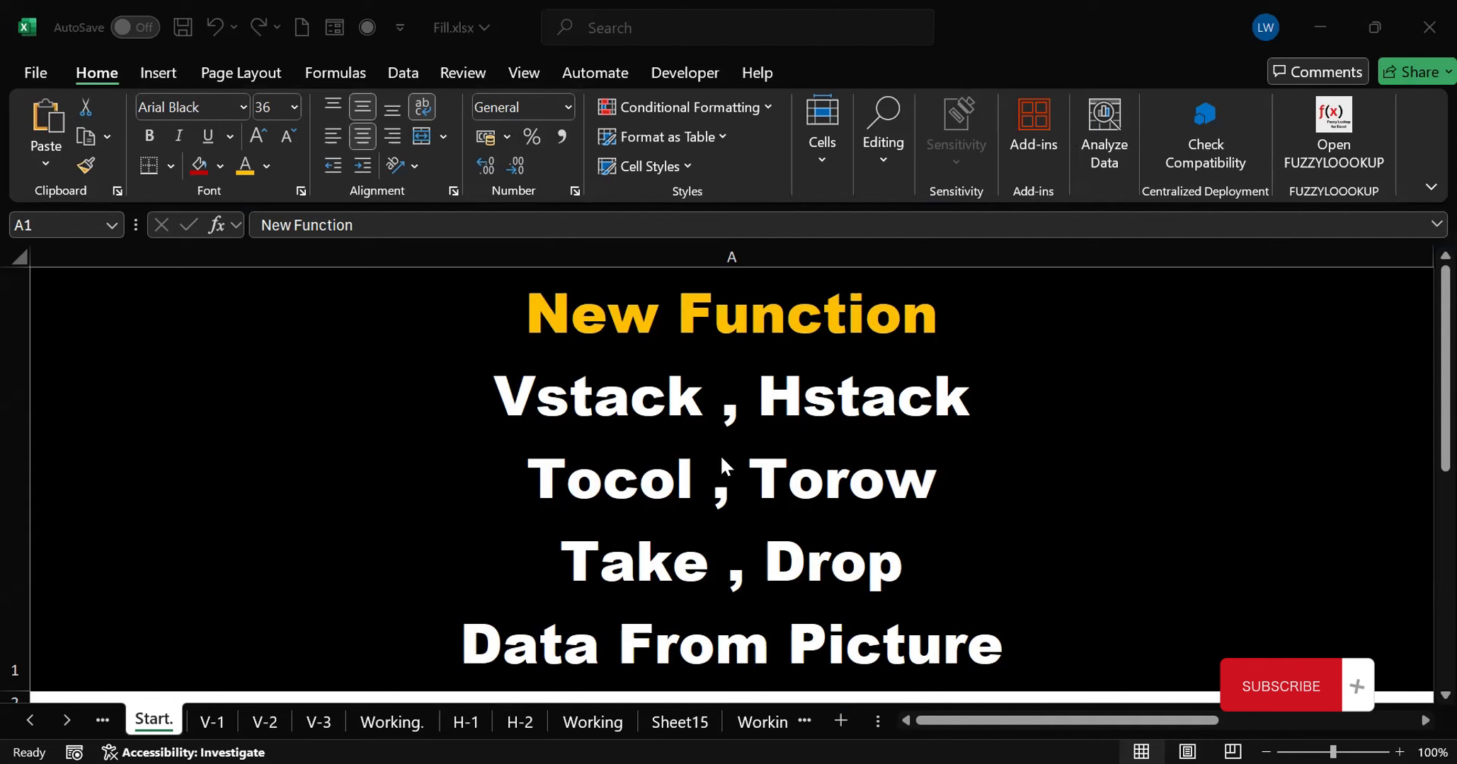
On the "Working." sheet, enter =VSTACK(A2:C6,K2:M6) in cell E2 to stack both student lists
left_click(397, 718)
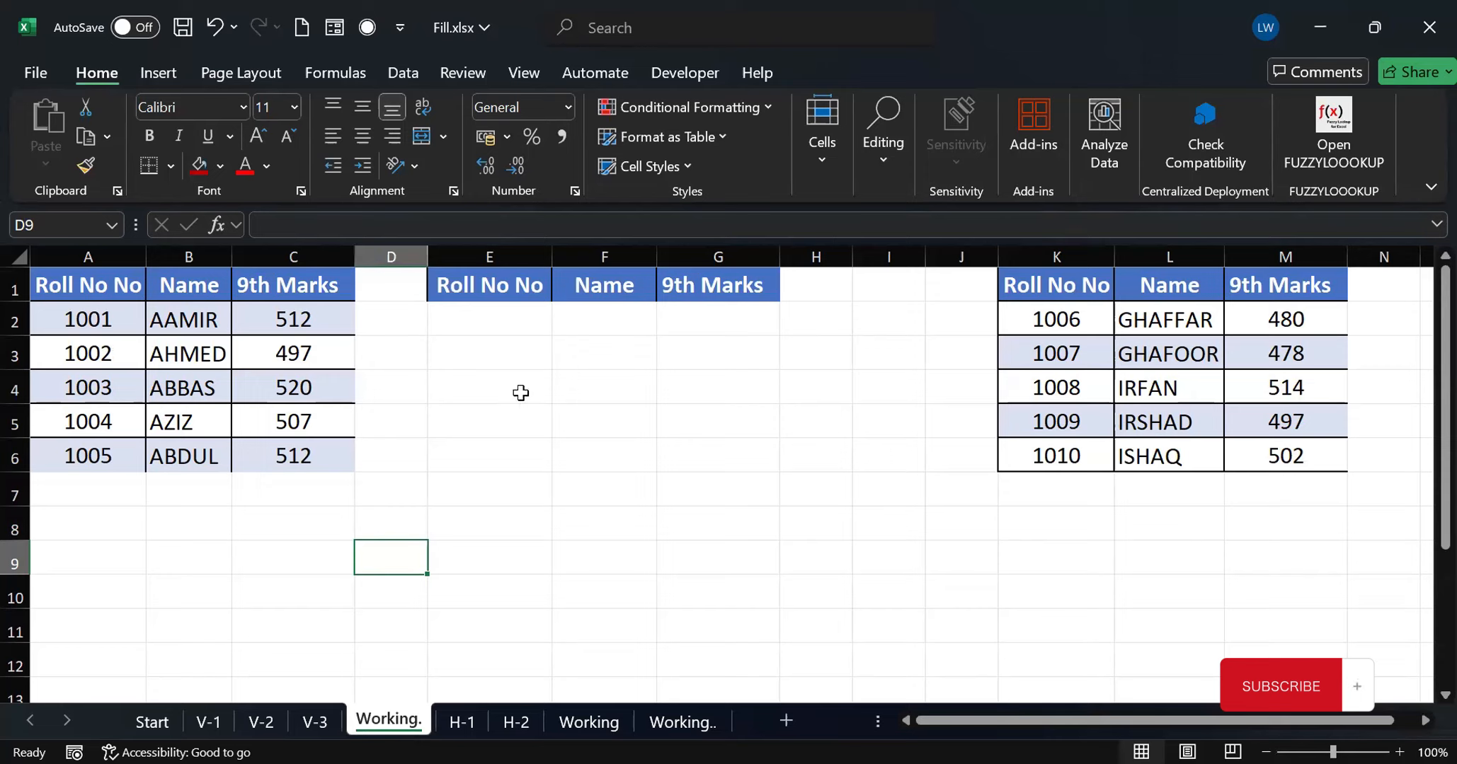
left_click(481, 315)
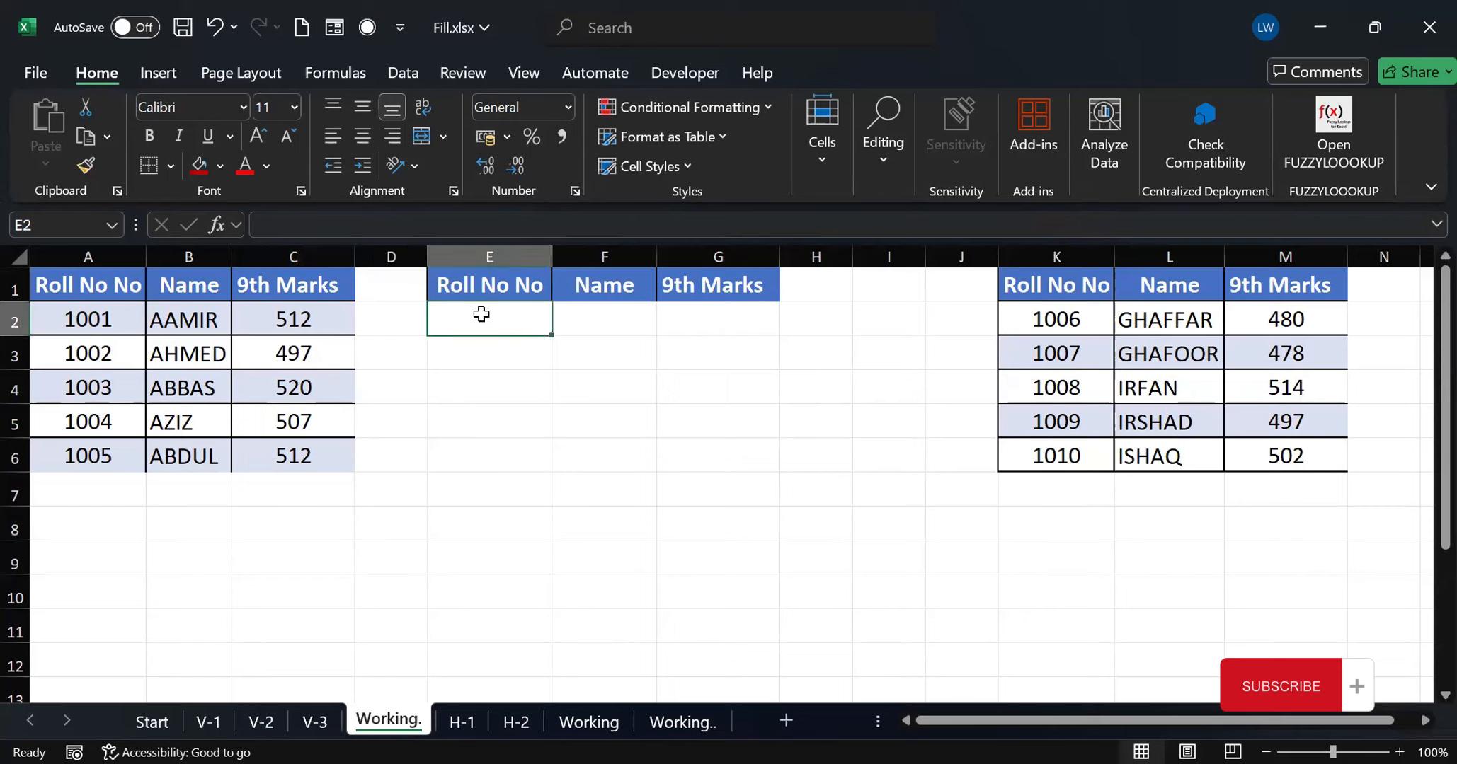
type("=")
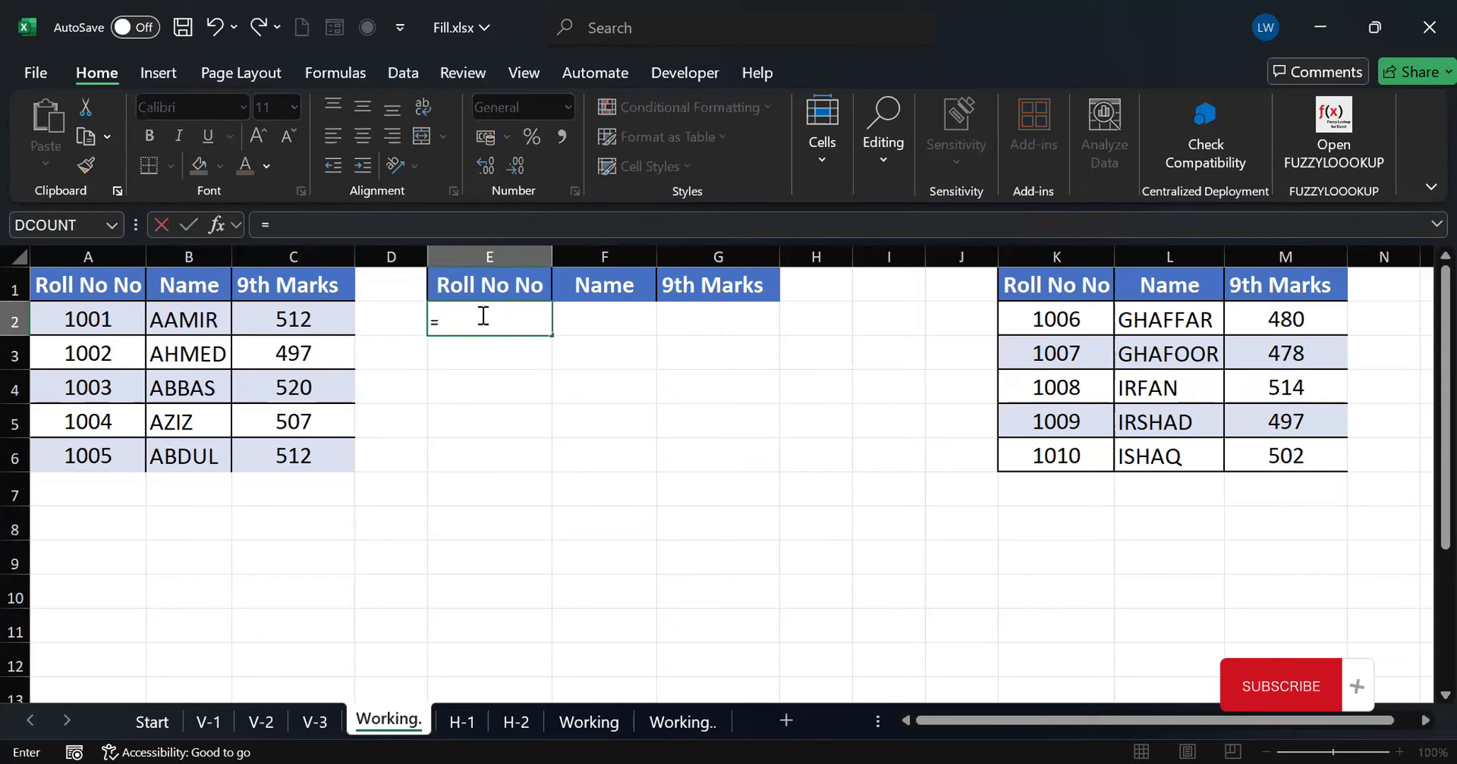
type("v")
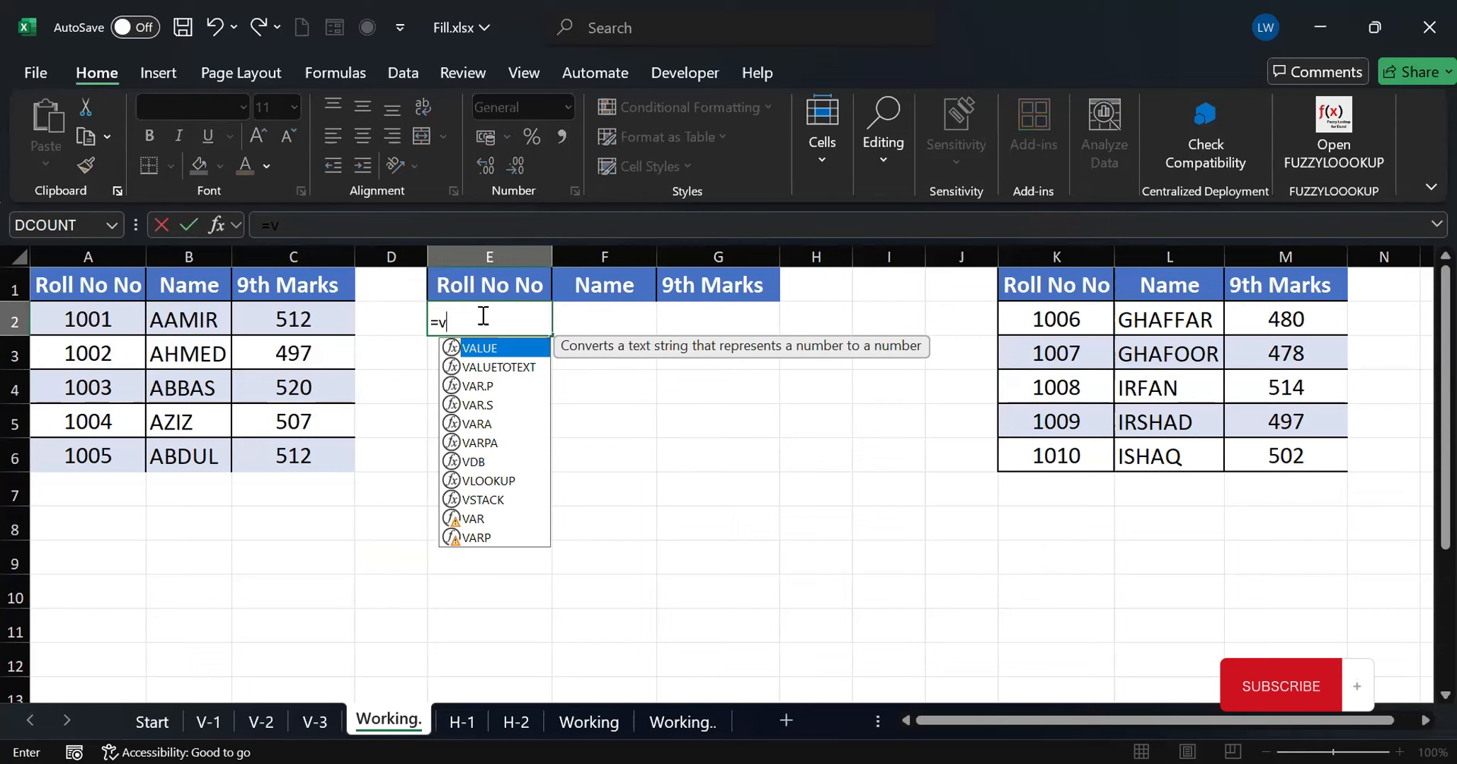
type("stack")
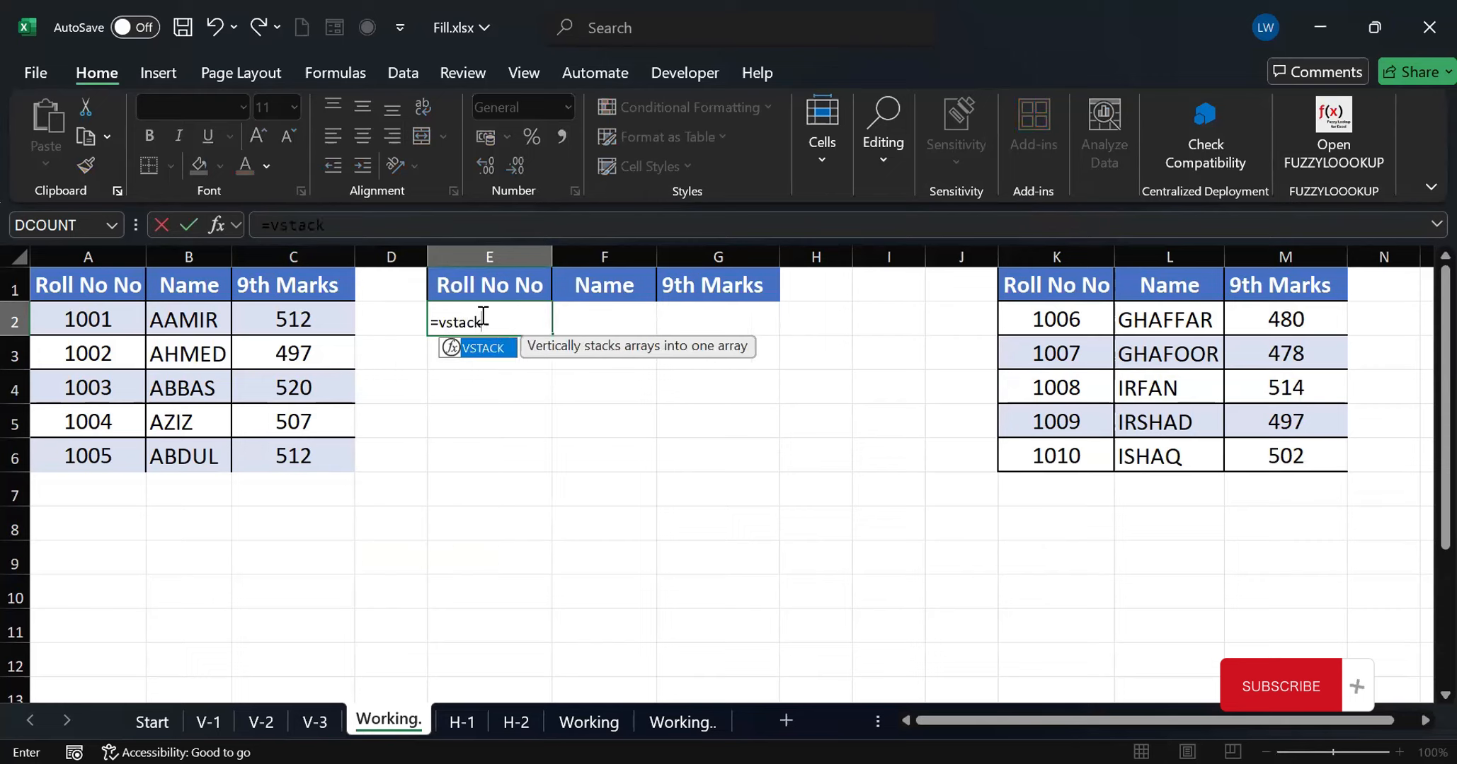
type("(")
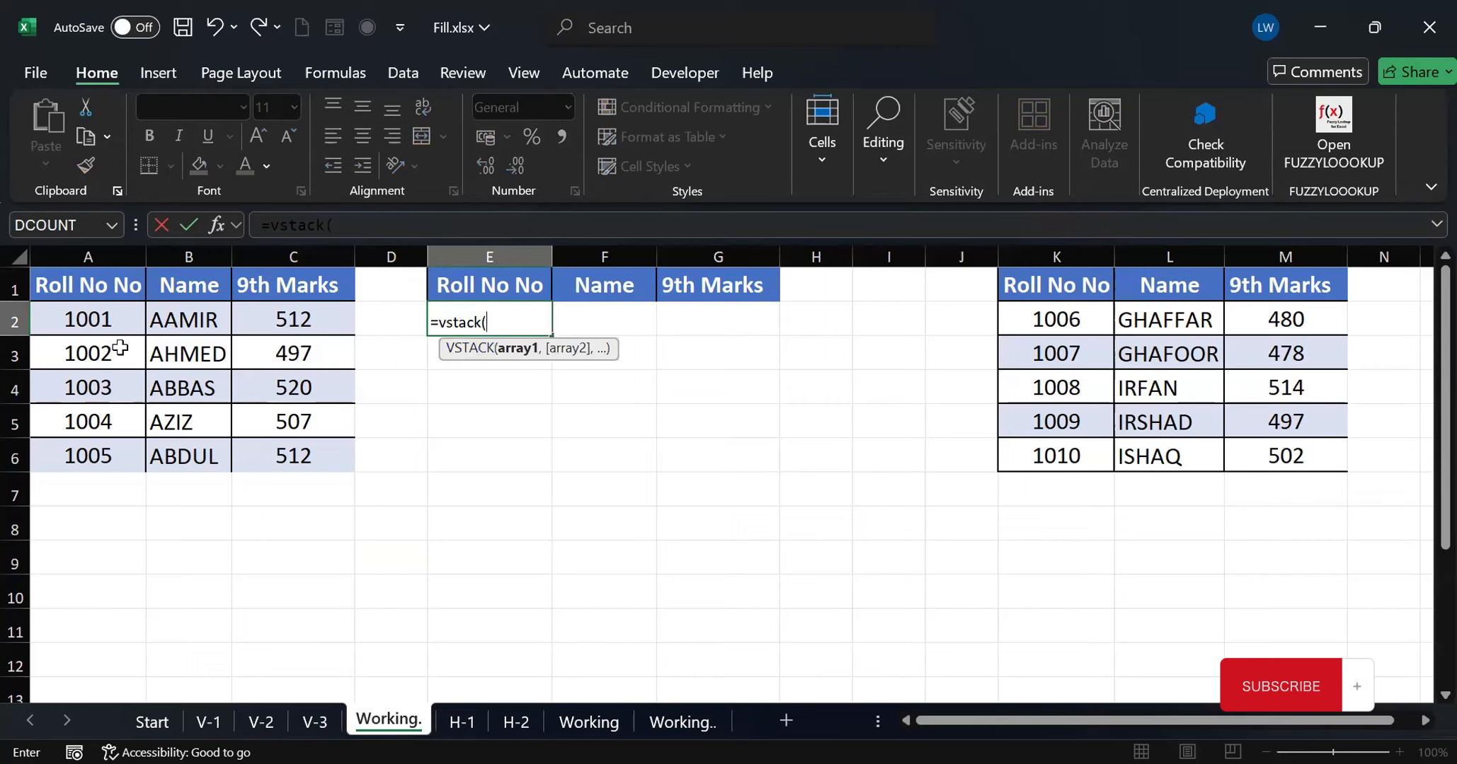
left_click(95, 318)
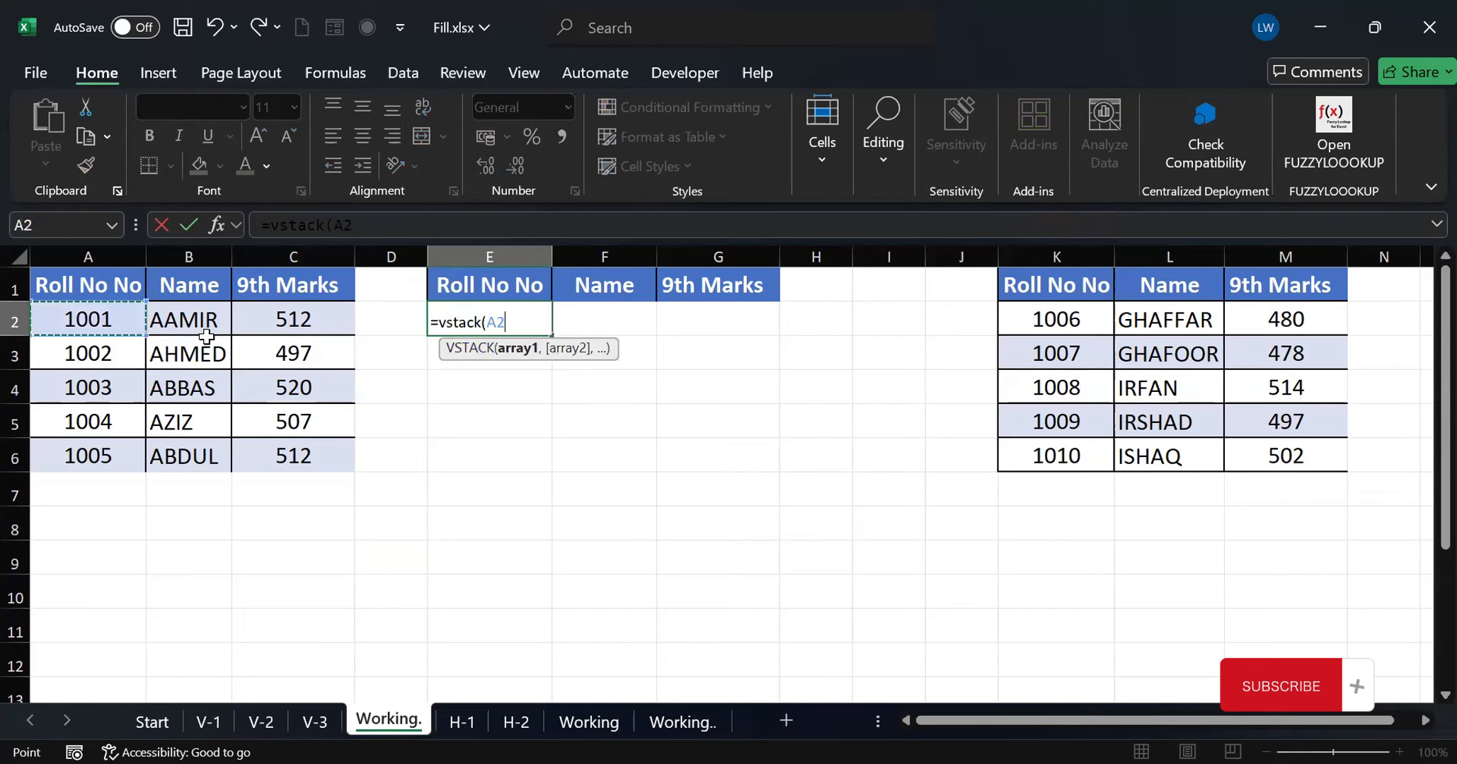
left_click(292, 464, "shift")
type(",")
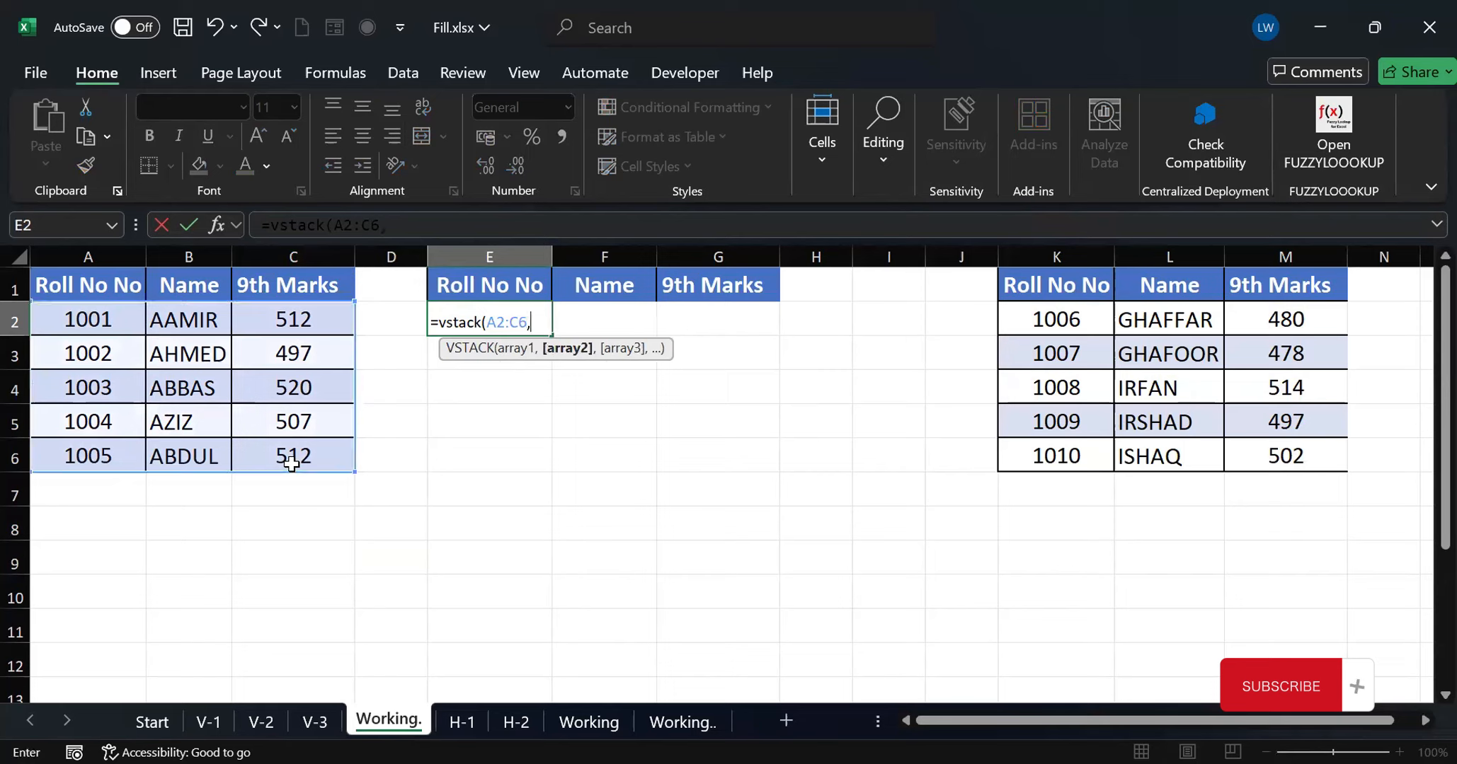
left_click(1055, 312)
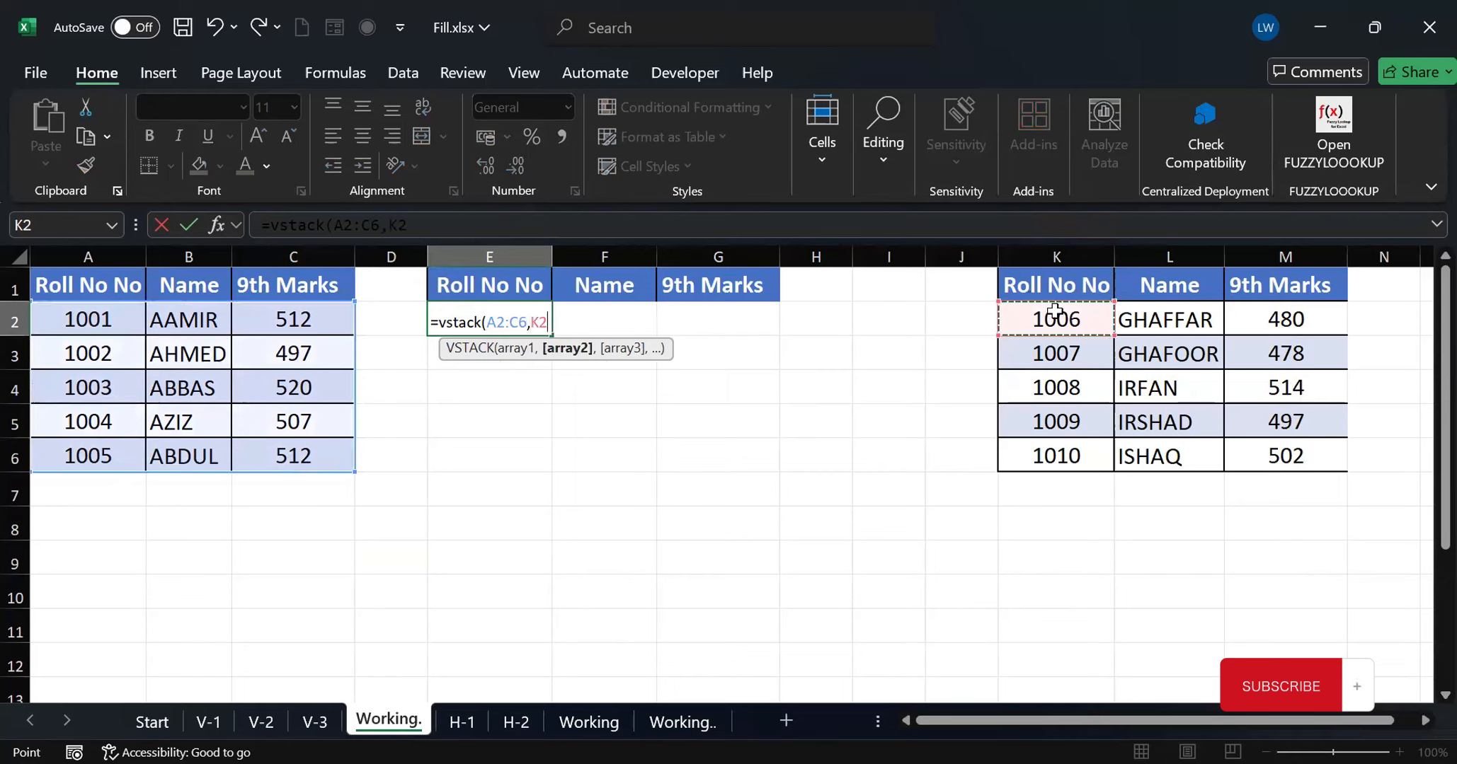
left_click_drag(1055, 312, 1278, 446)
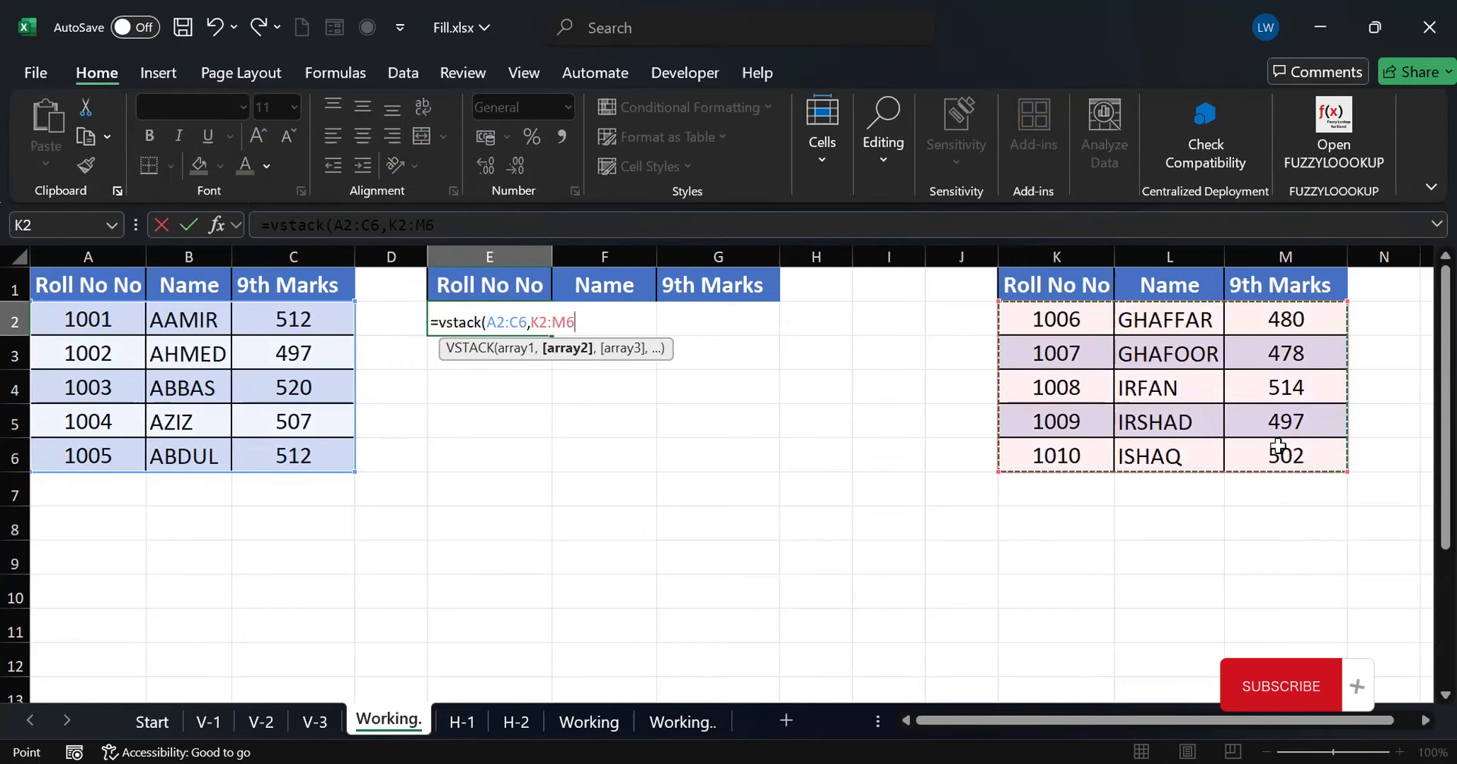
type(")")
key("Return")
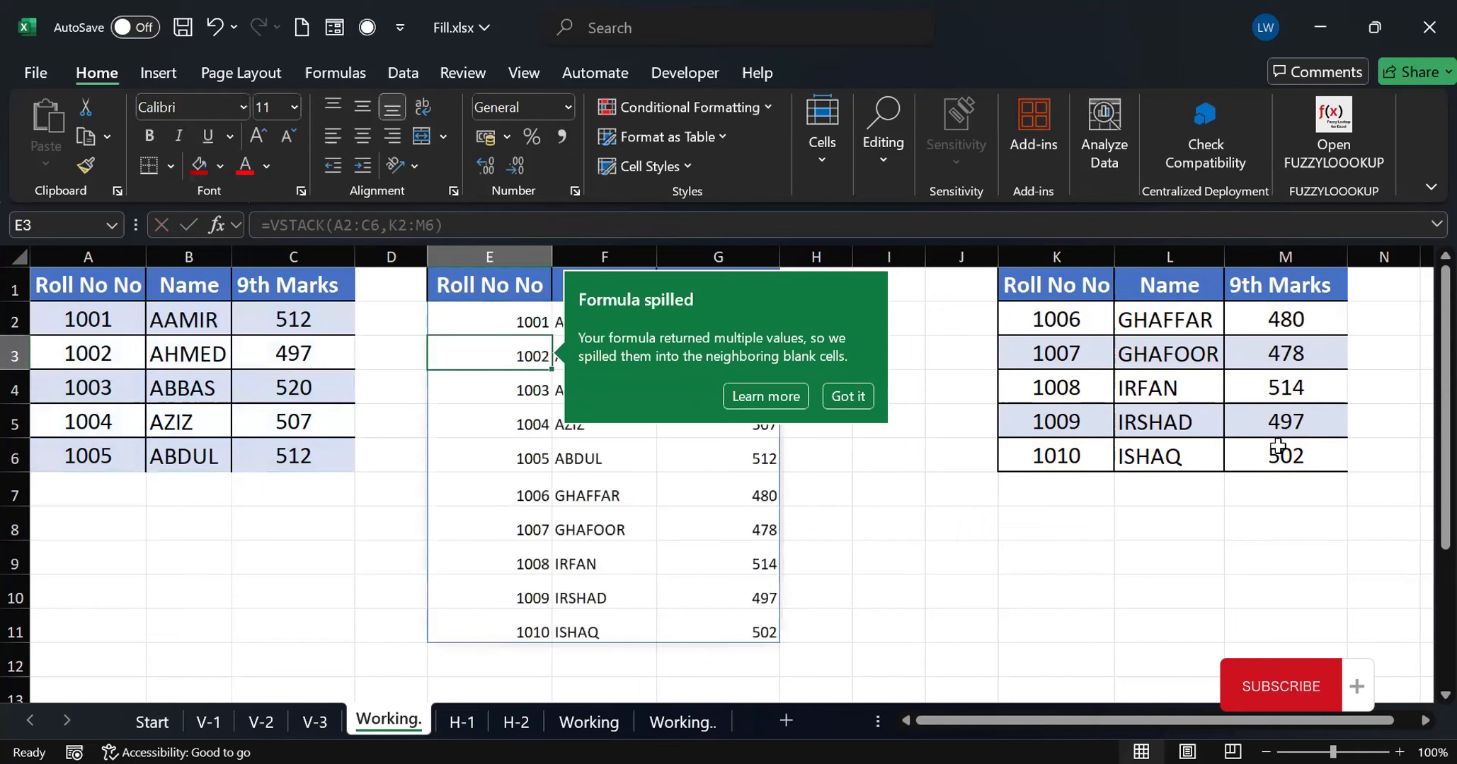
left_click(888, 488)
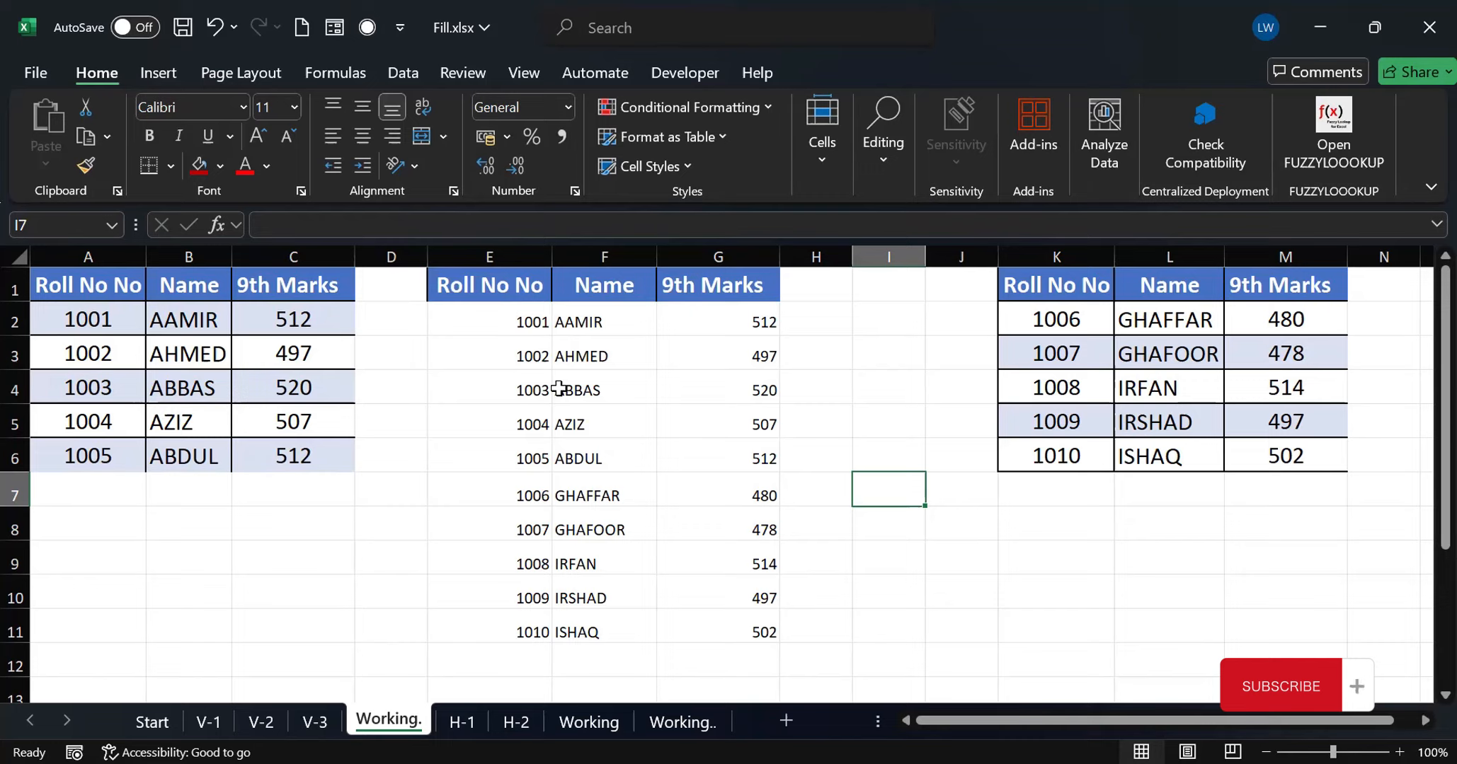
Change the 9th Marks value in M5 to 447 and check the corresponding row in the stacked list
left_click(1288, 420)
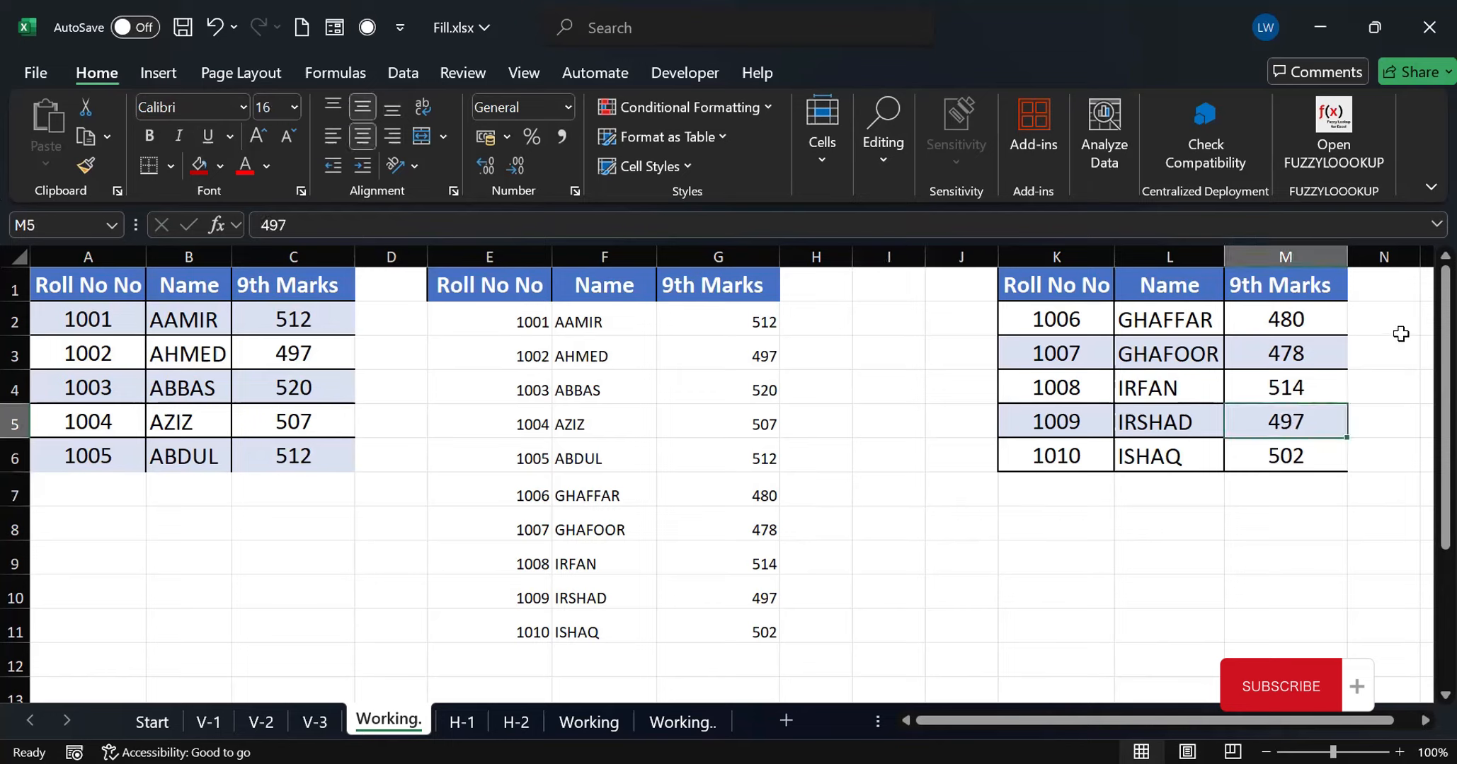
type("447")
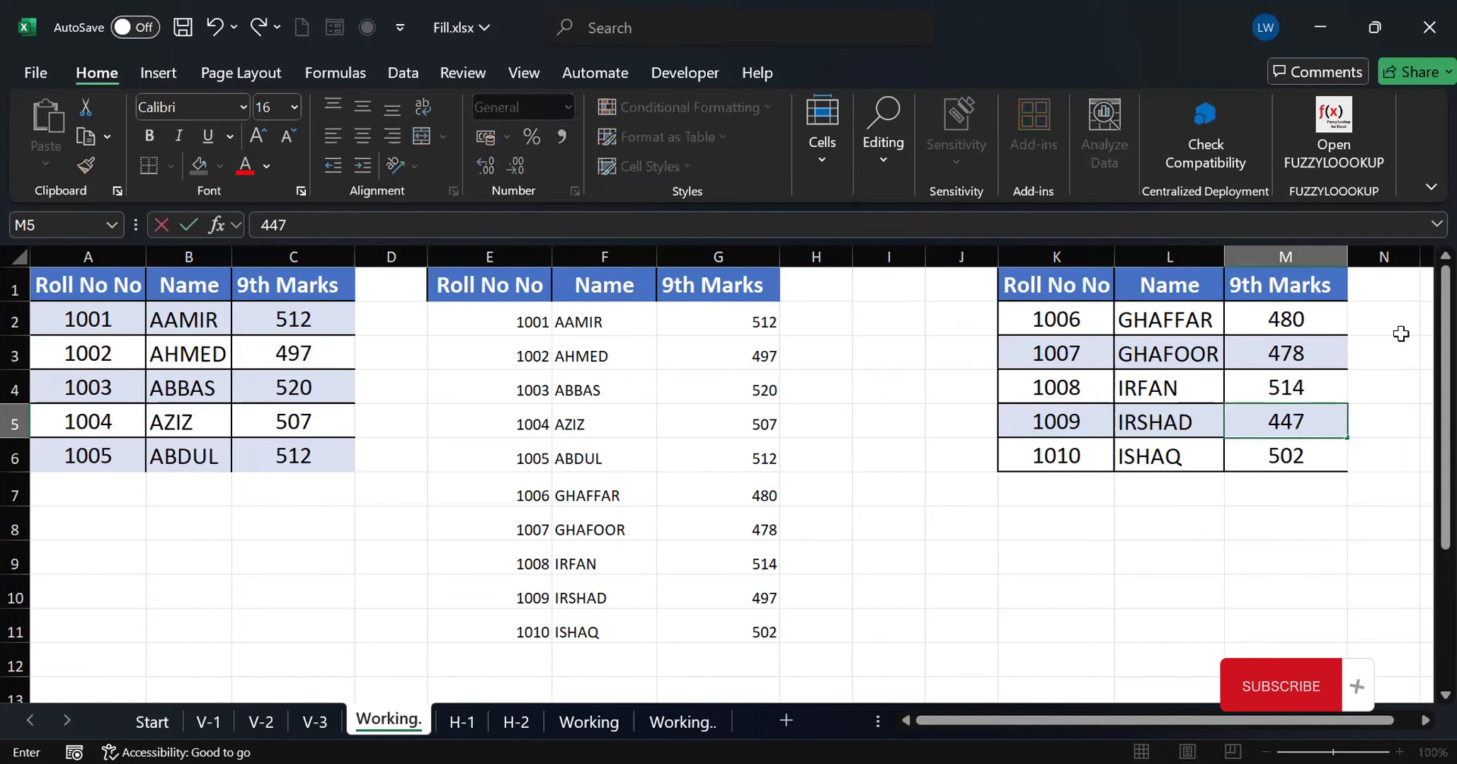
left_click(1133, 579)
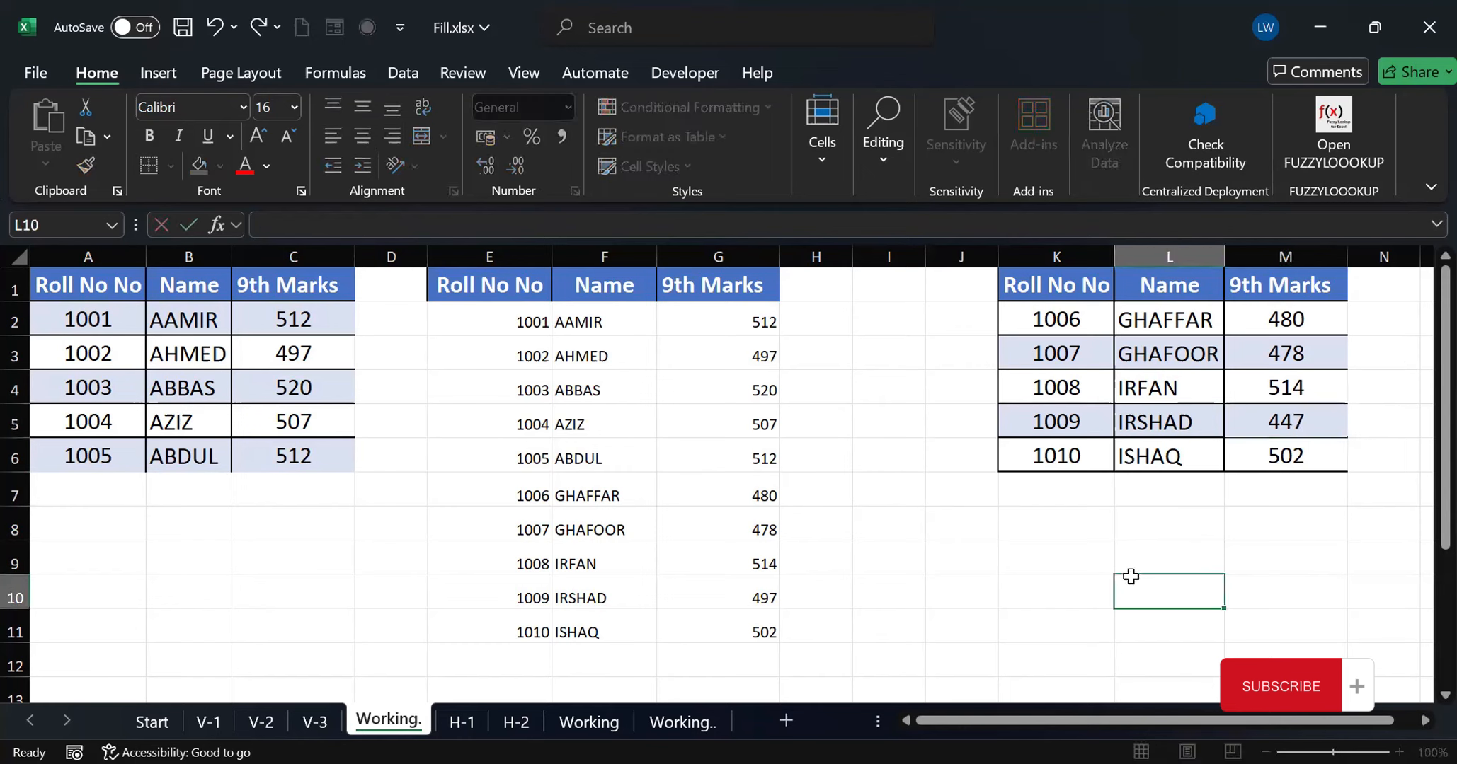
left_click(759, 599)
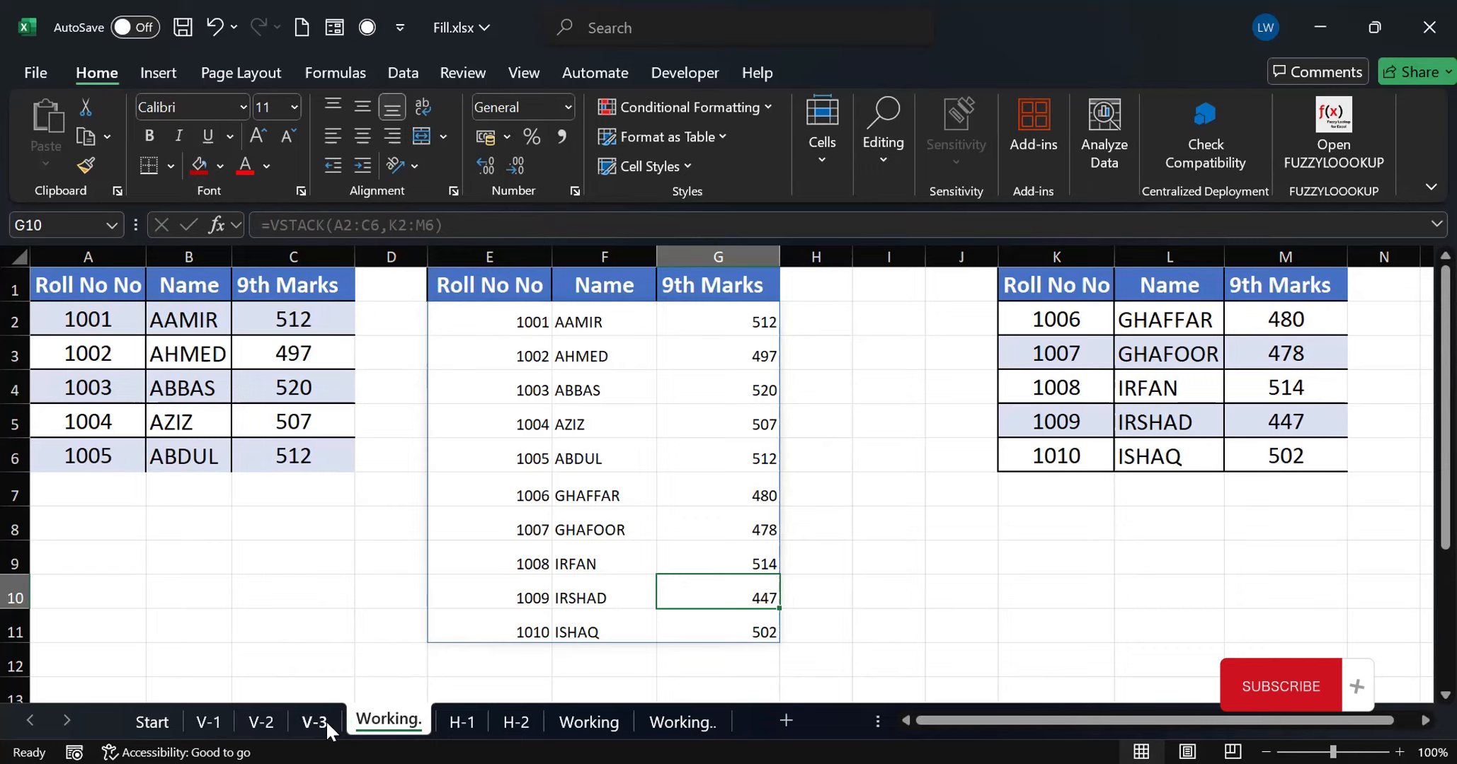
Convert the customer sales data A1:D9 on sheet V-1 into a table with headers
left_click(210, 722)
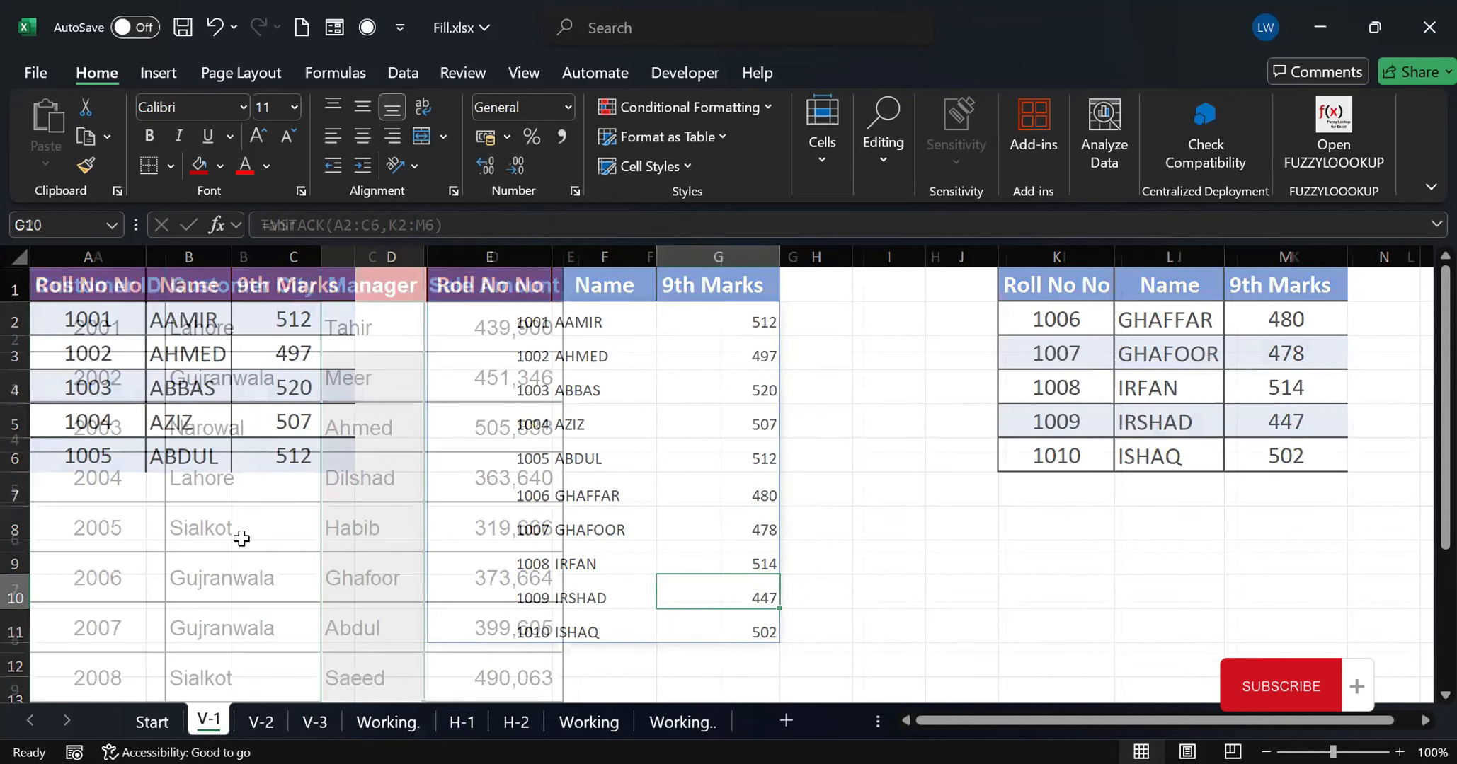
left_click(252, 443)
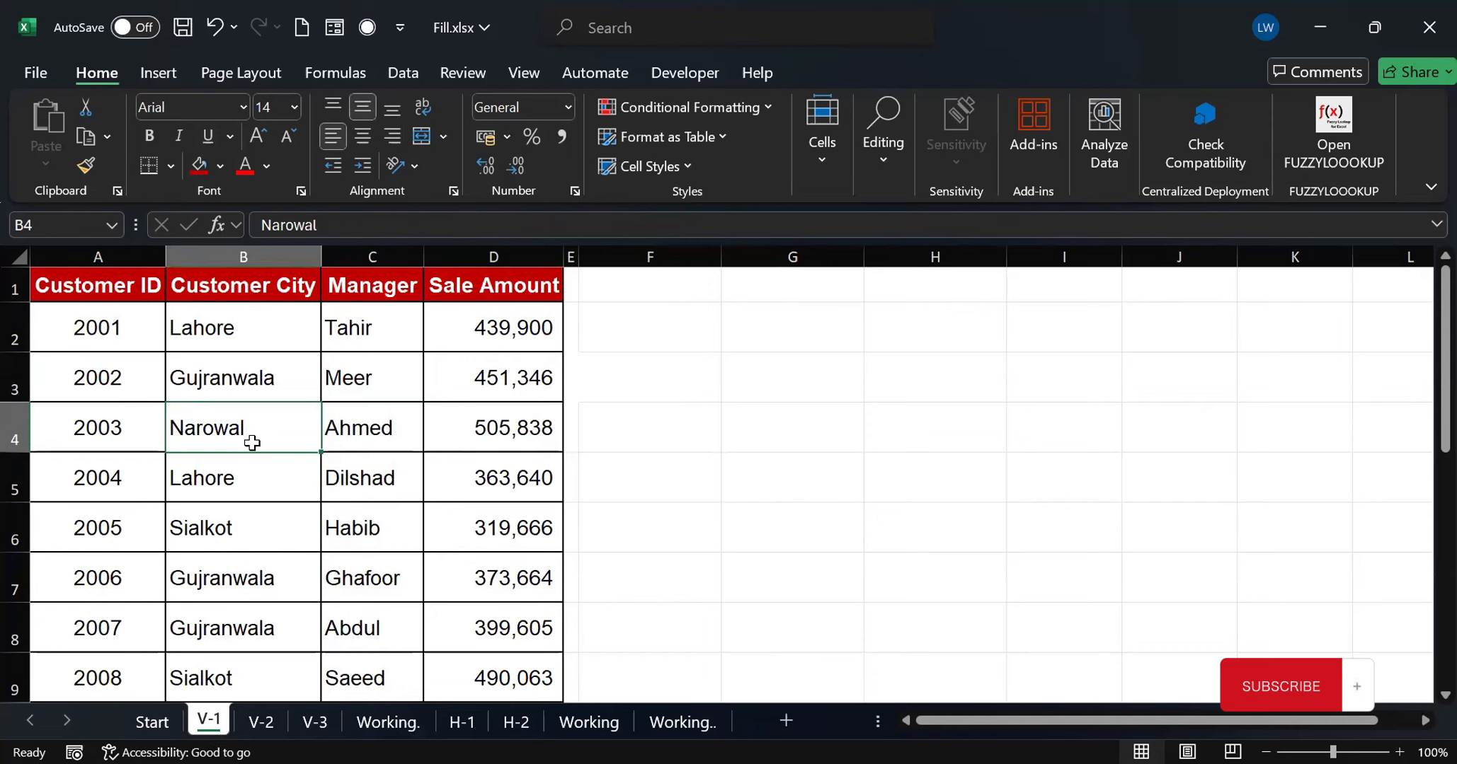
key("ctrl+t")
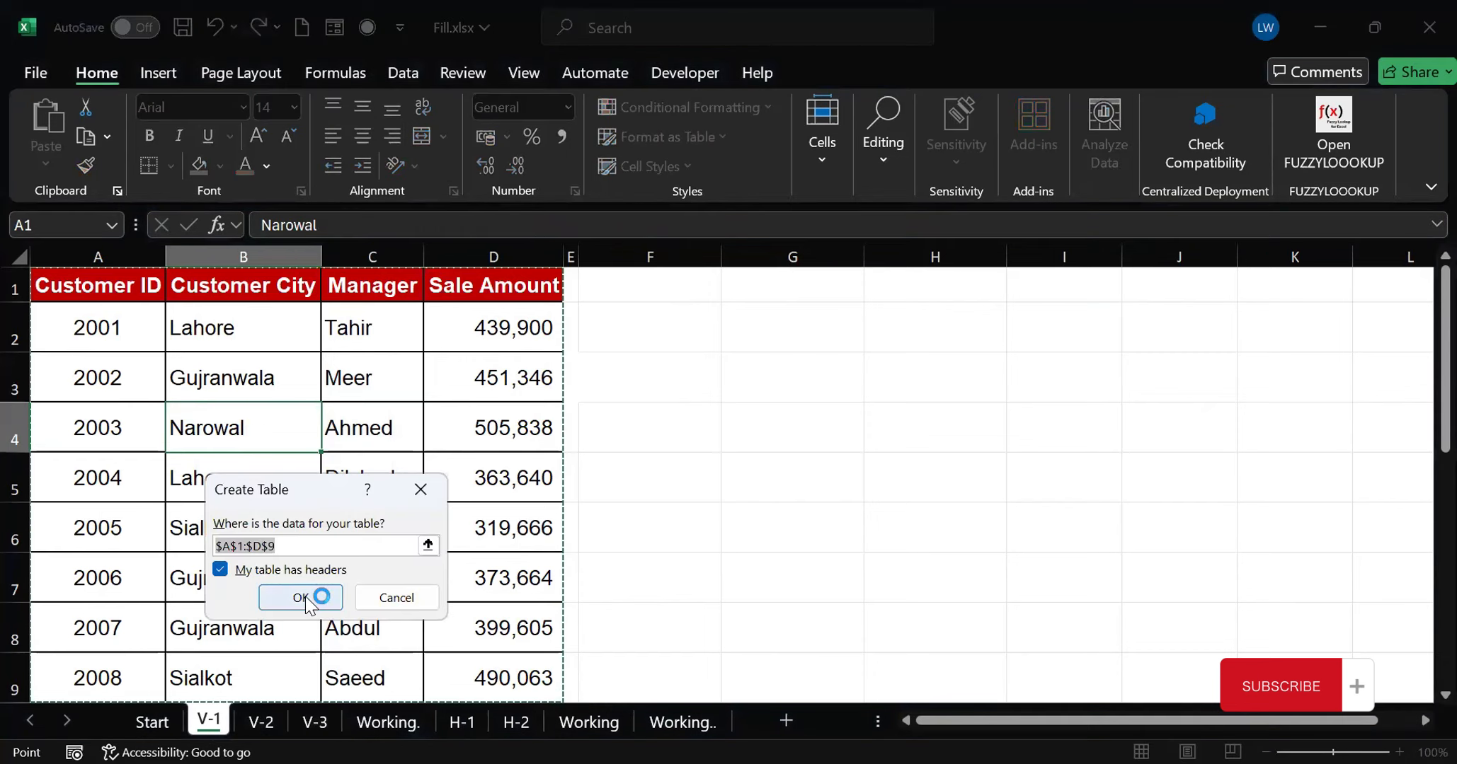
left_click(303, 599)
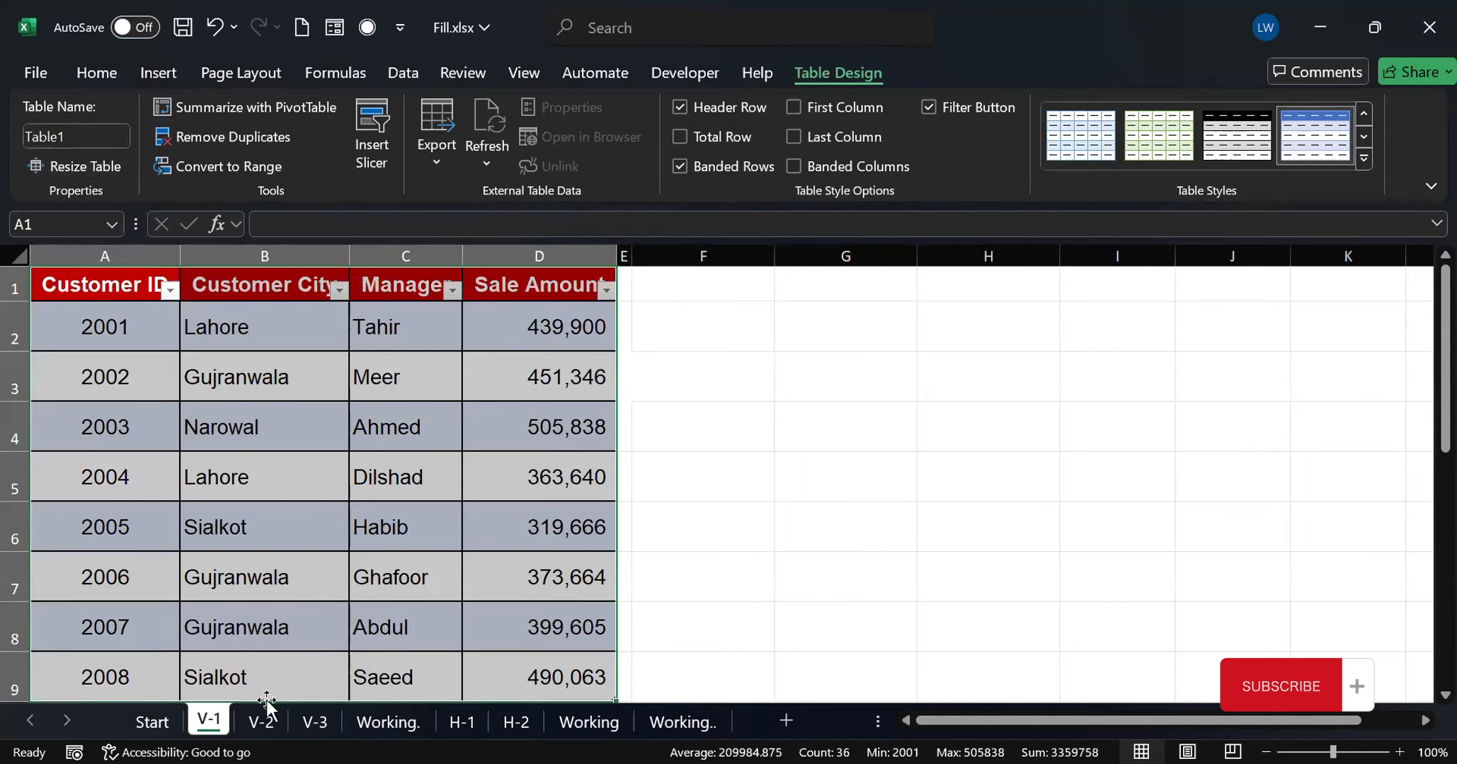
Convert the customer sales data A1:D9 on sheet V-2 into a table with headers
left_click(268, 728)
left_click(327, 414)
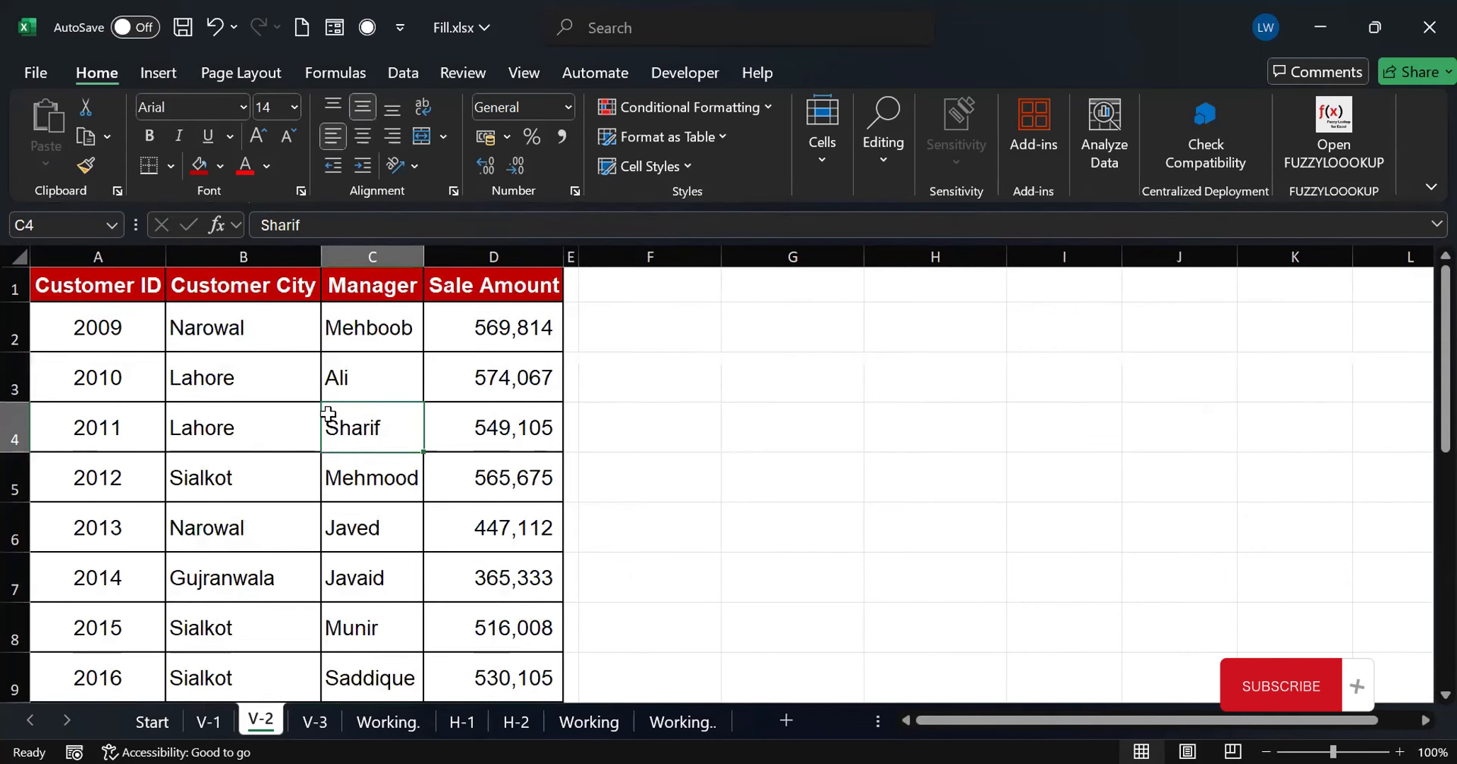
key("ctrl+t")
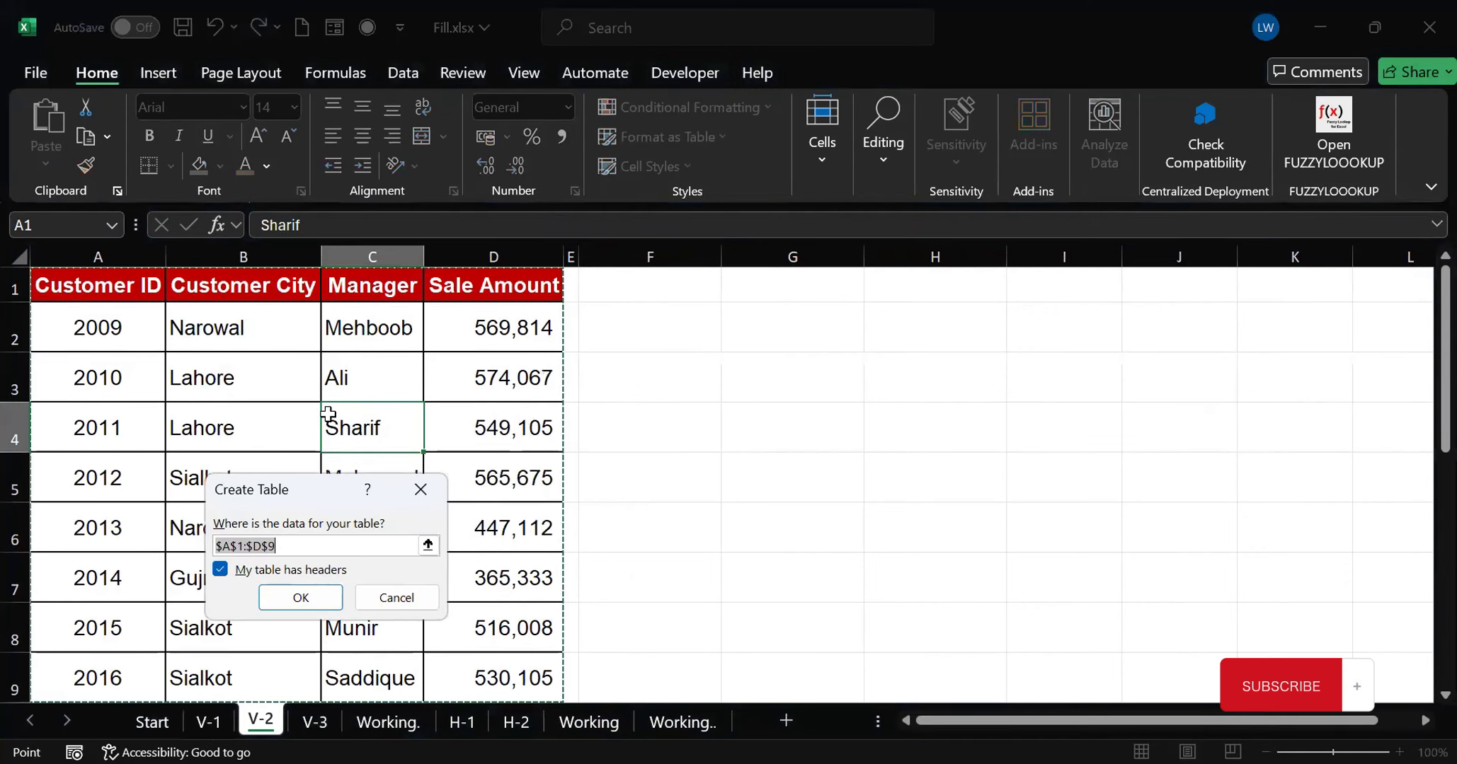
left_click(311, 597)
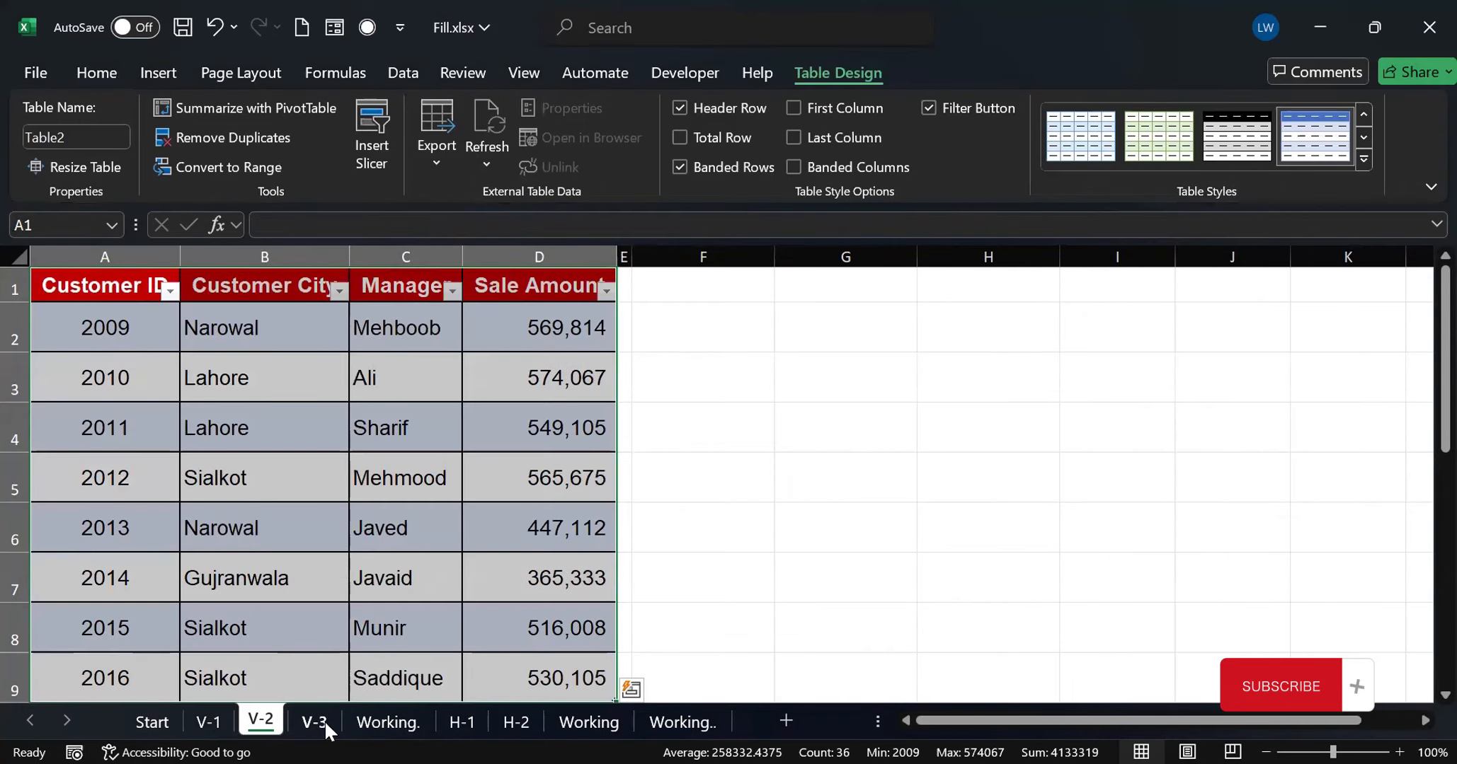
Convert the customer sales data A1:D9 on sheet V-3 into a table with headers
left_click(322, 728)
left_click(262, 442)
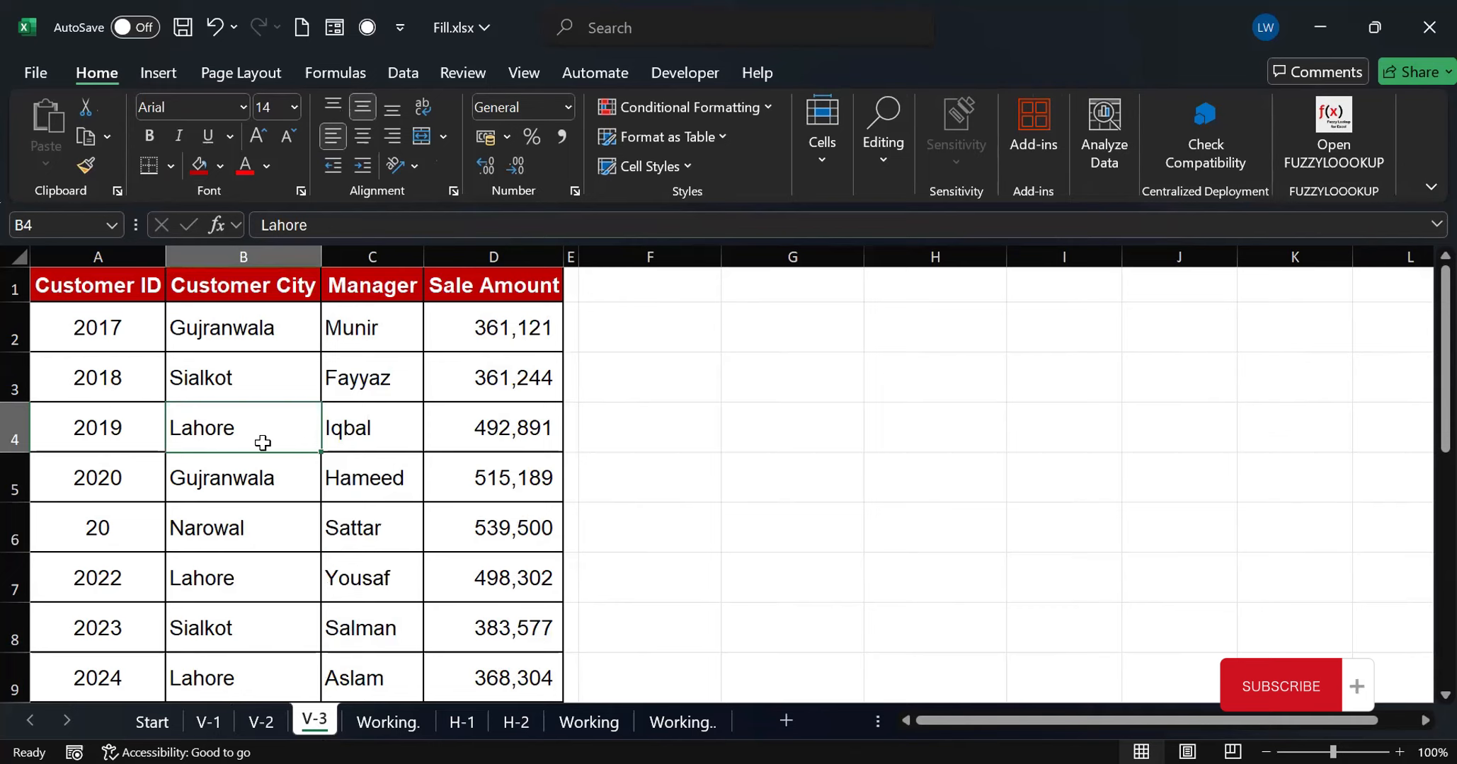
key("ctrl+t")
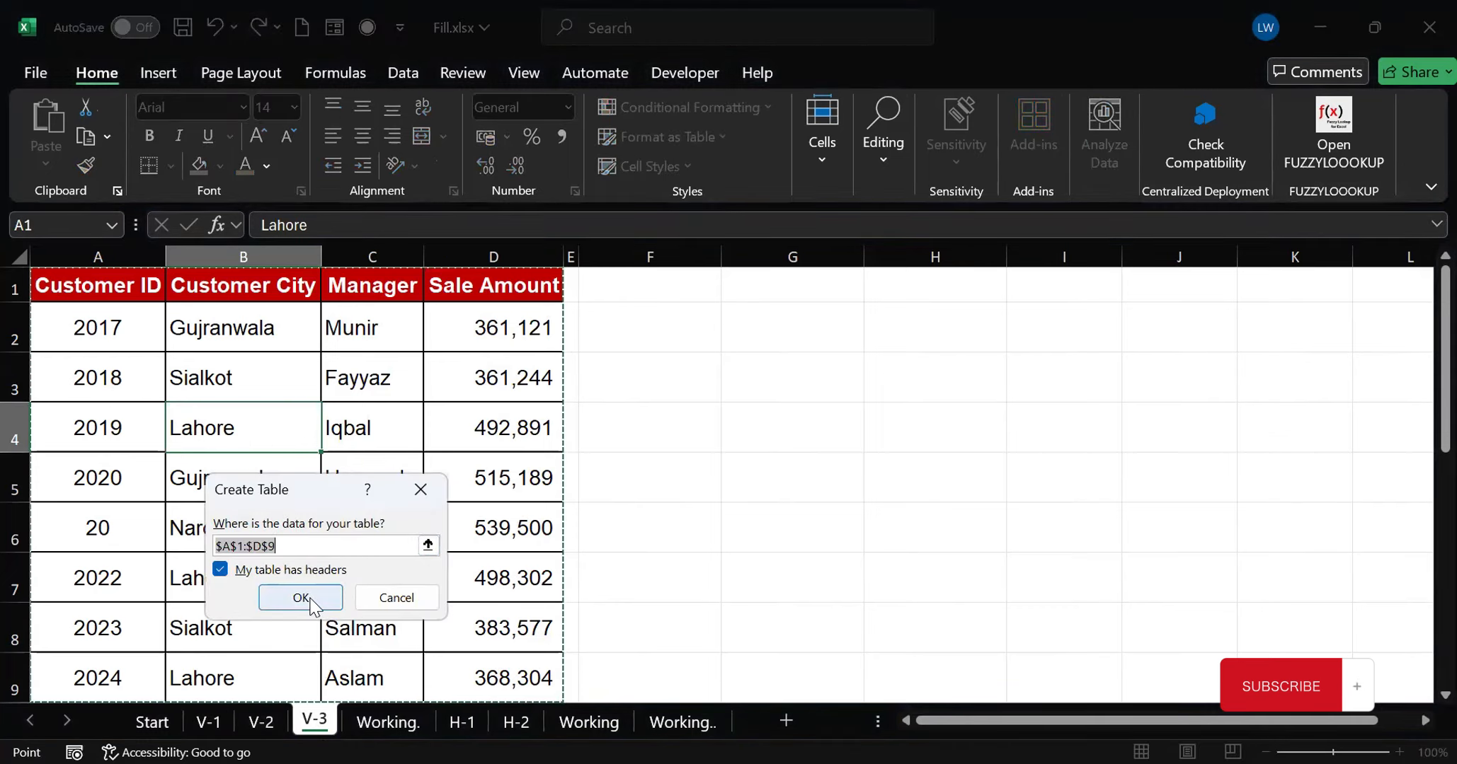
left_click(309, 599)
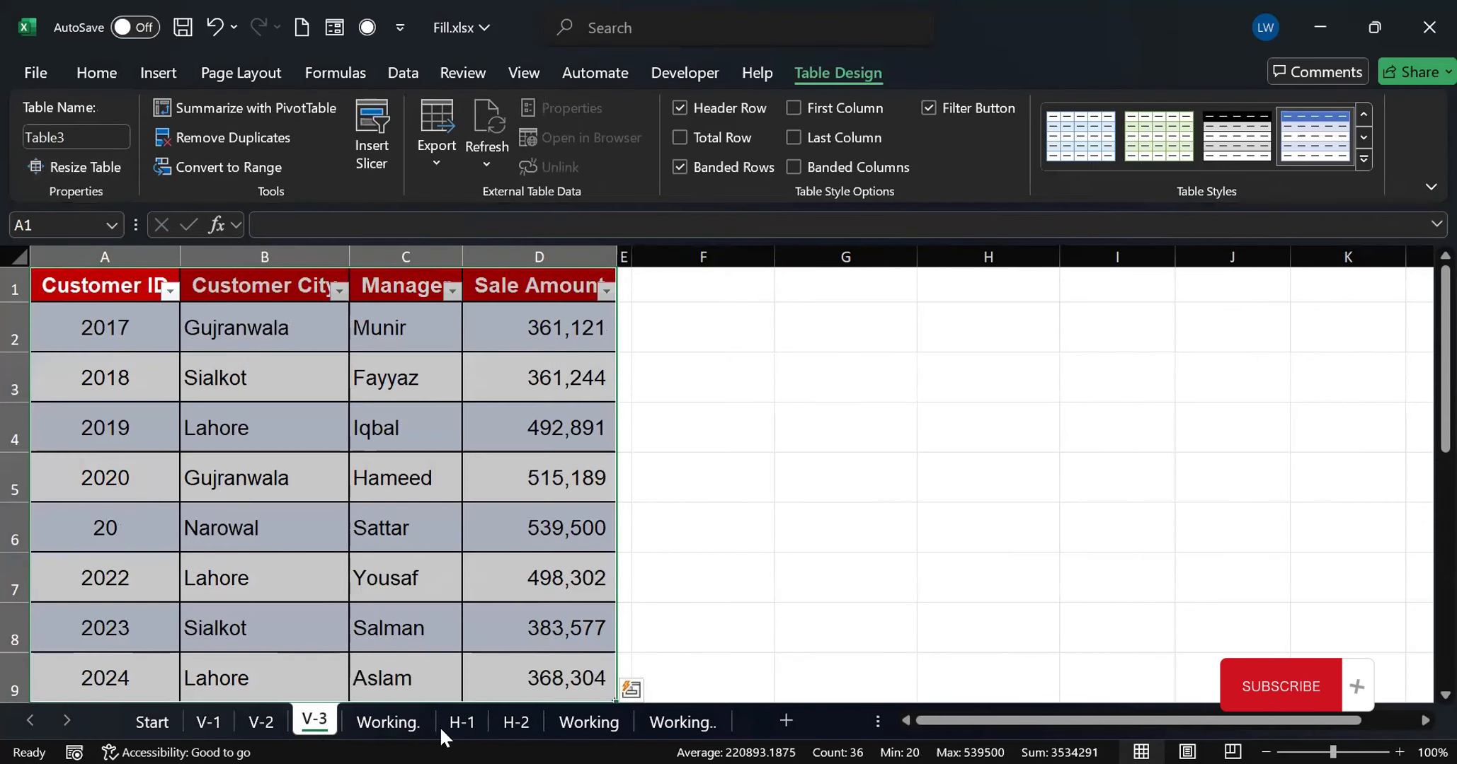
On the "Working." sheet, stack the three customer sales tables from cell E14 with =VSTACK(Table1,Table2,Table3)
left_click(390, 729)
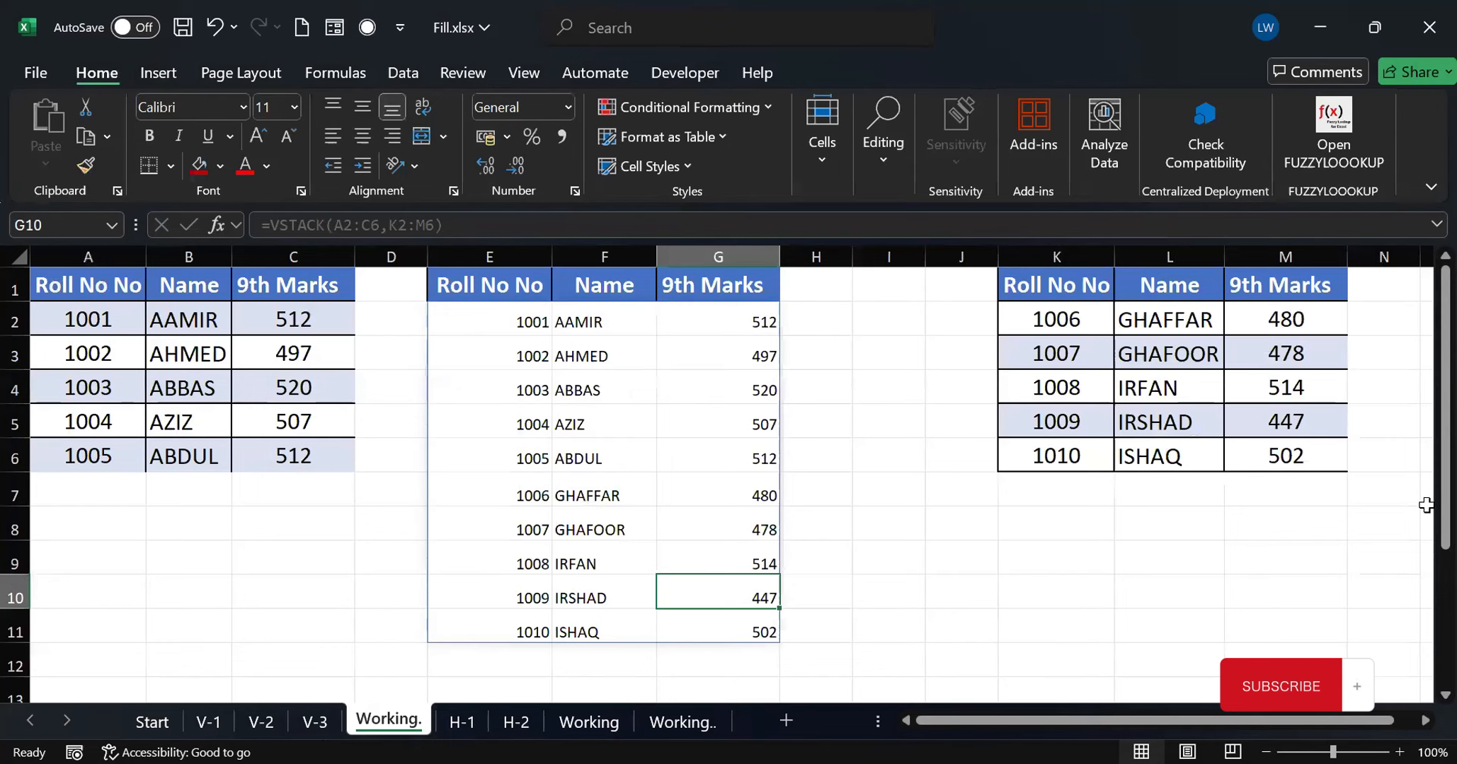
left_click_drag(1444, 504, 1424, 736)
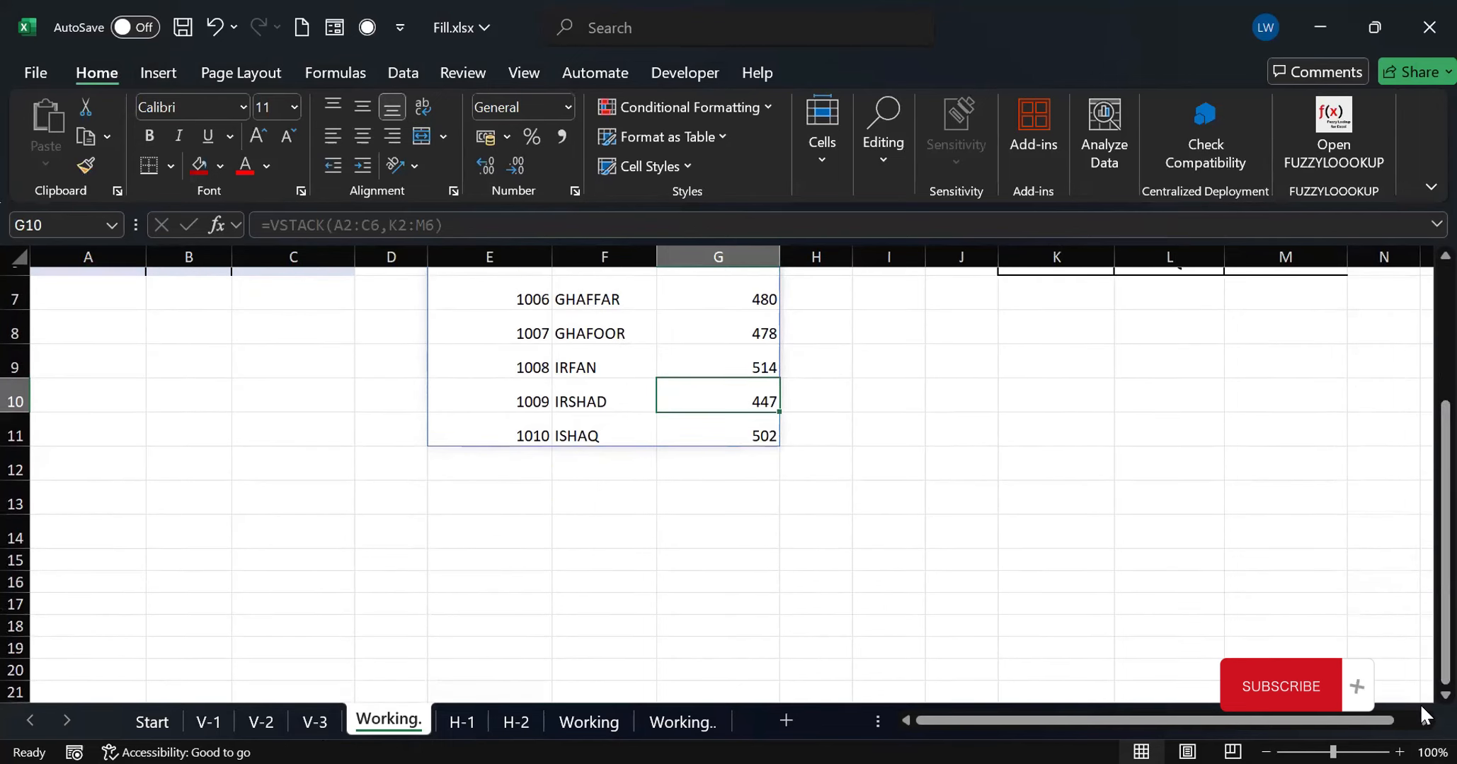
scroll(1424, 705, "down", 2)
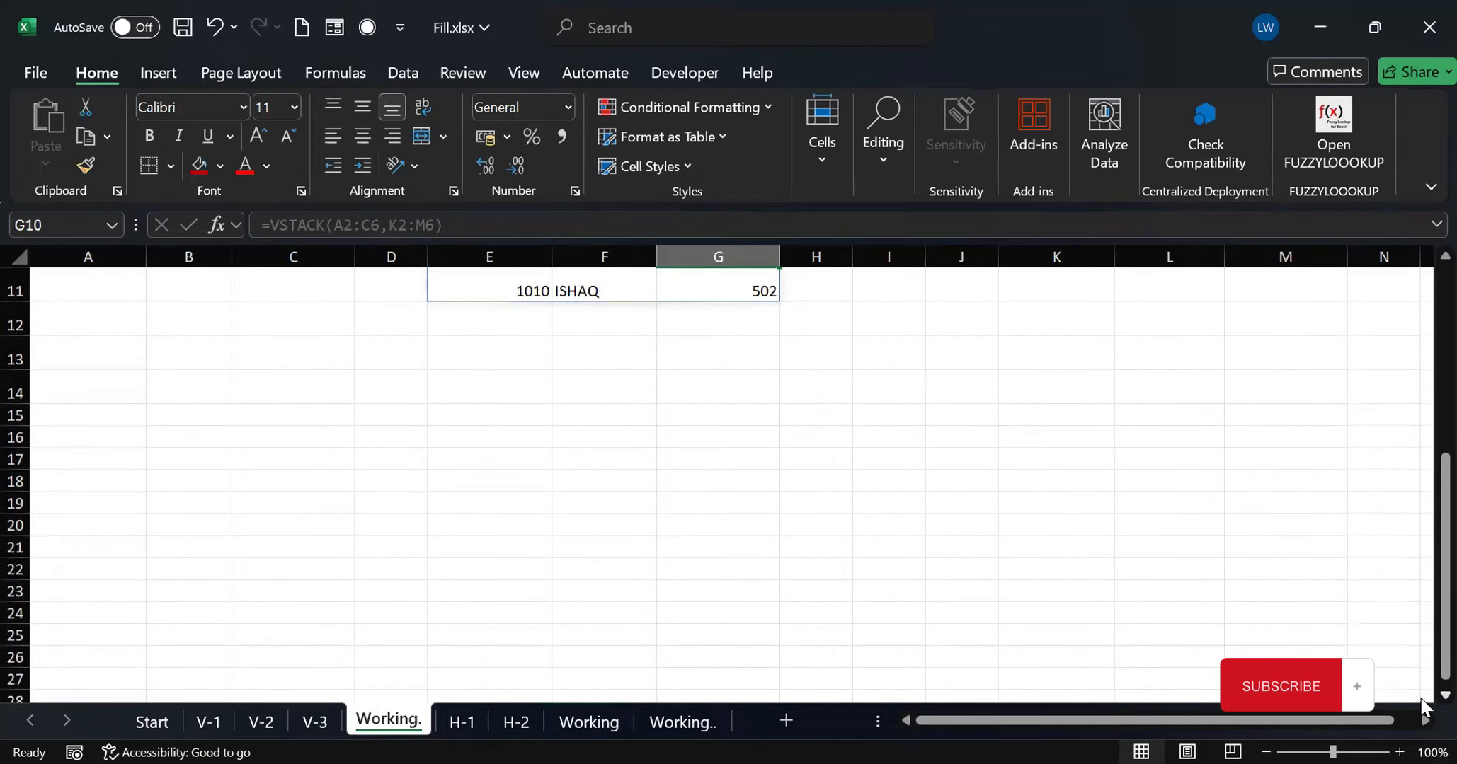
scroll(1425, 704, "down", 1)
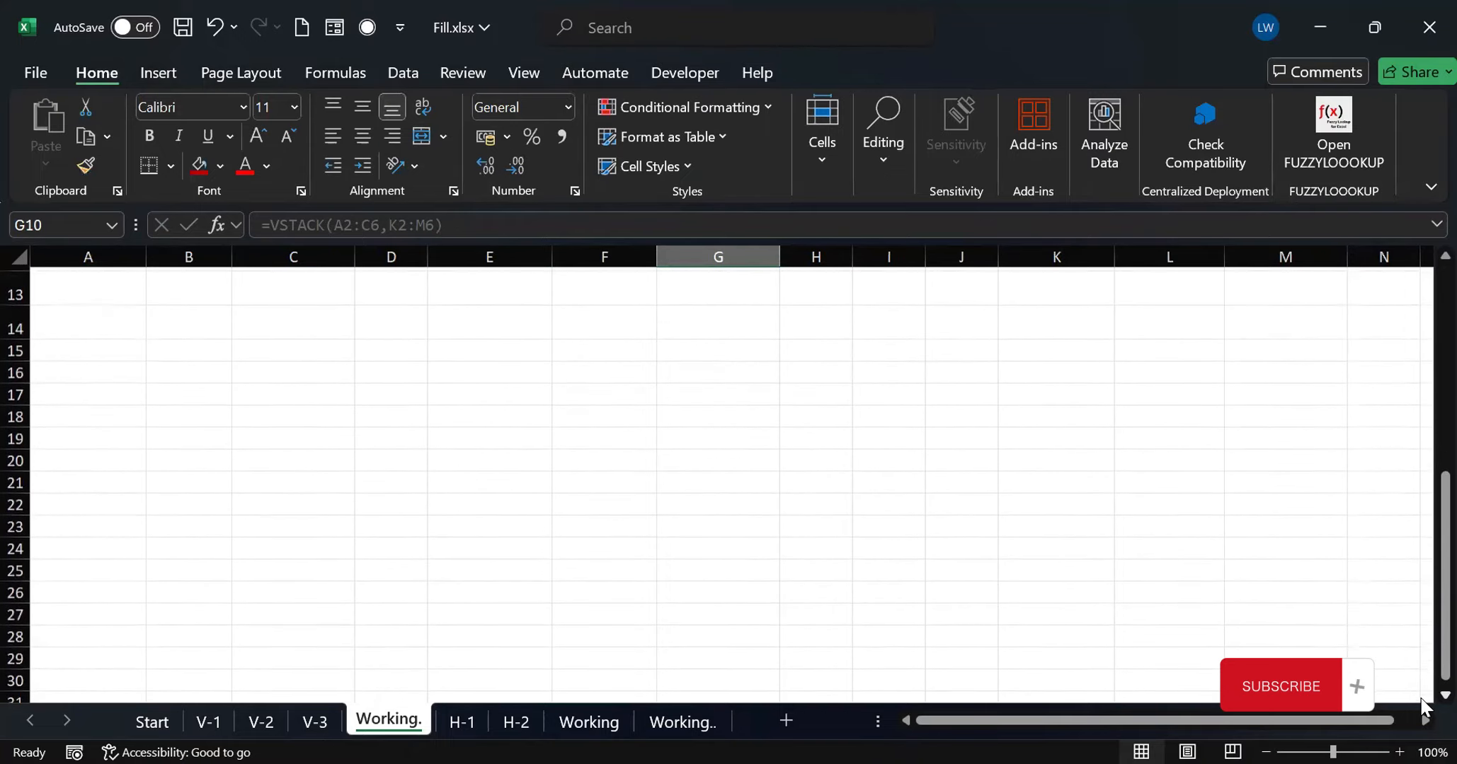
left_click(480, 317)
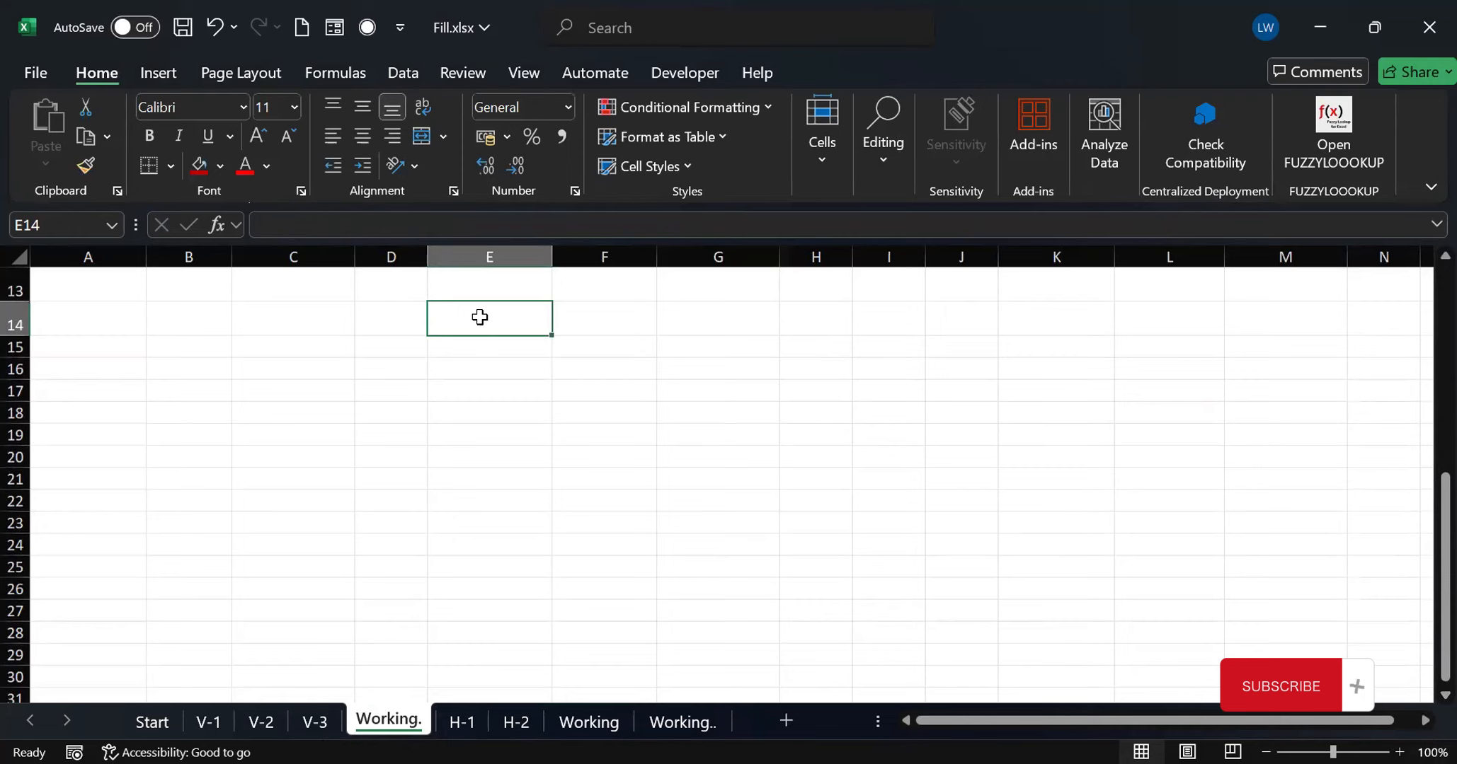
double_click(481, 319)
type("=")
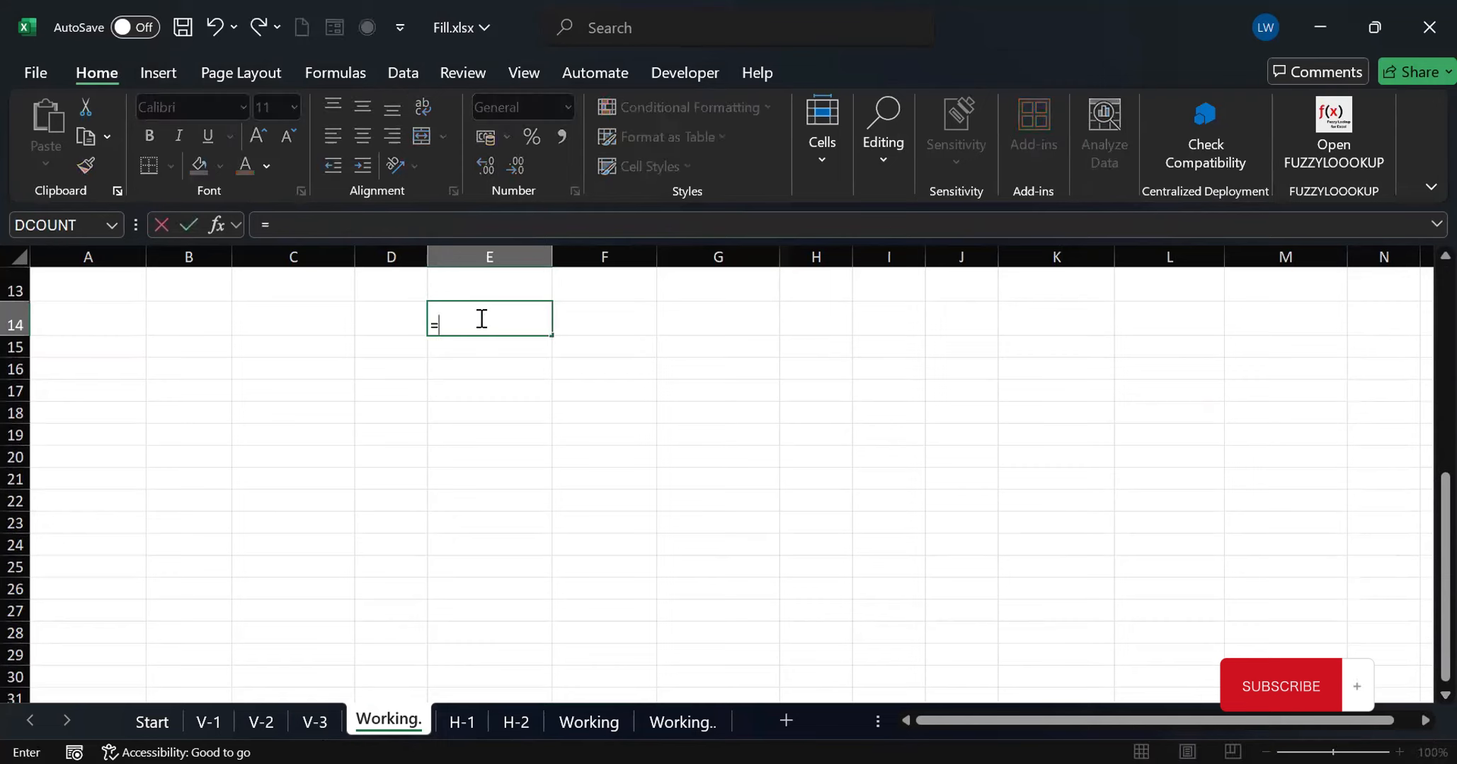
type("vstack")
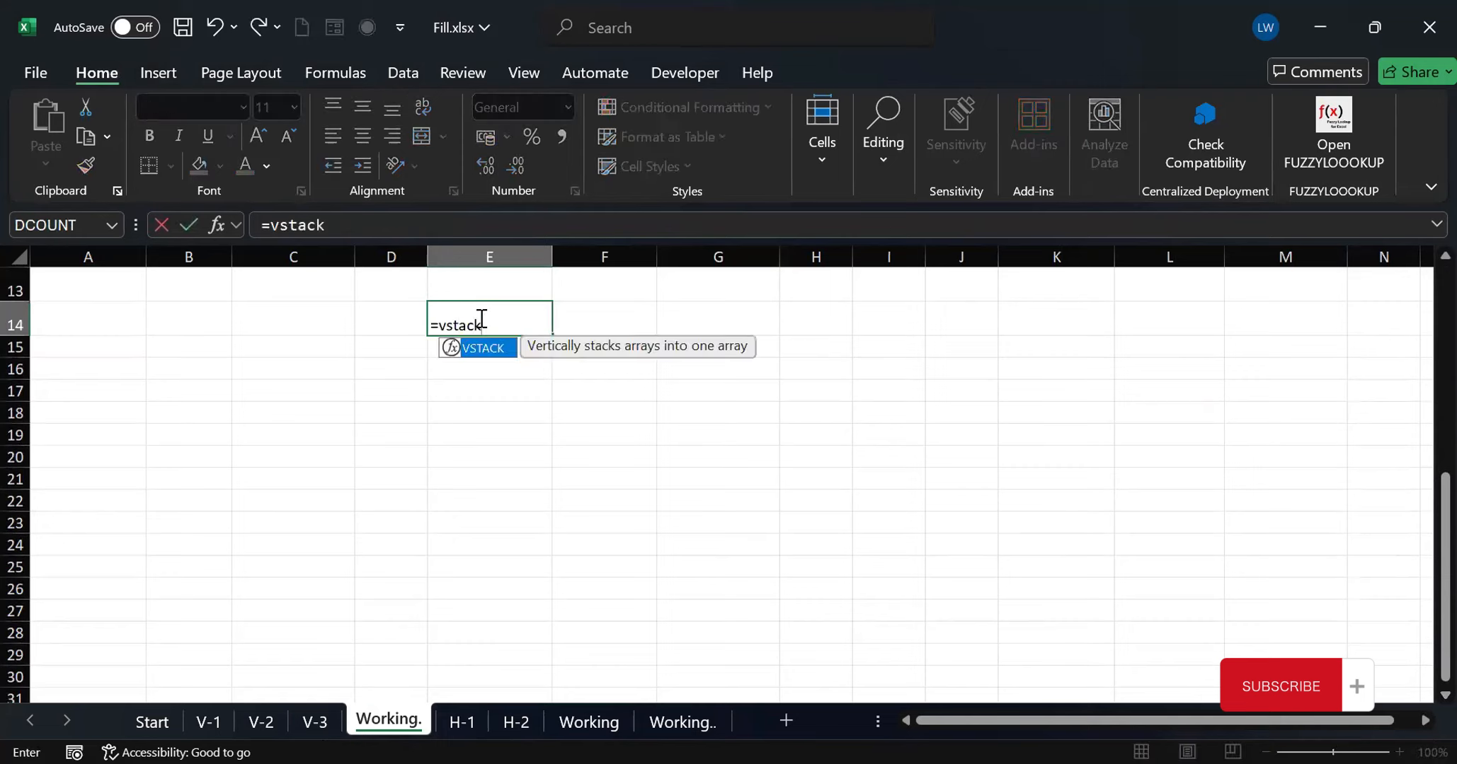
type("(")
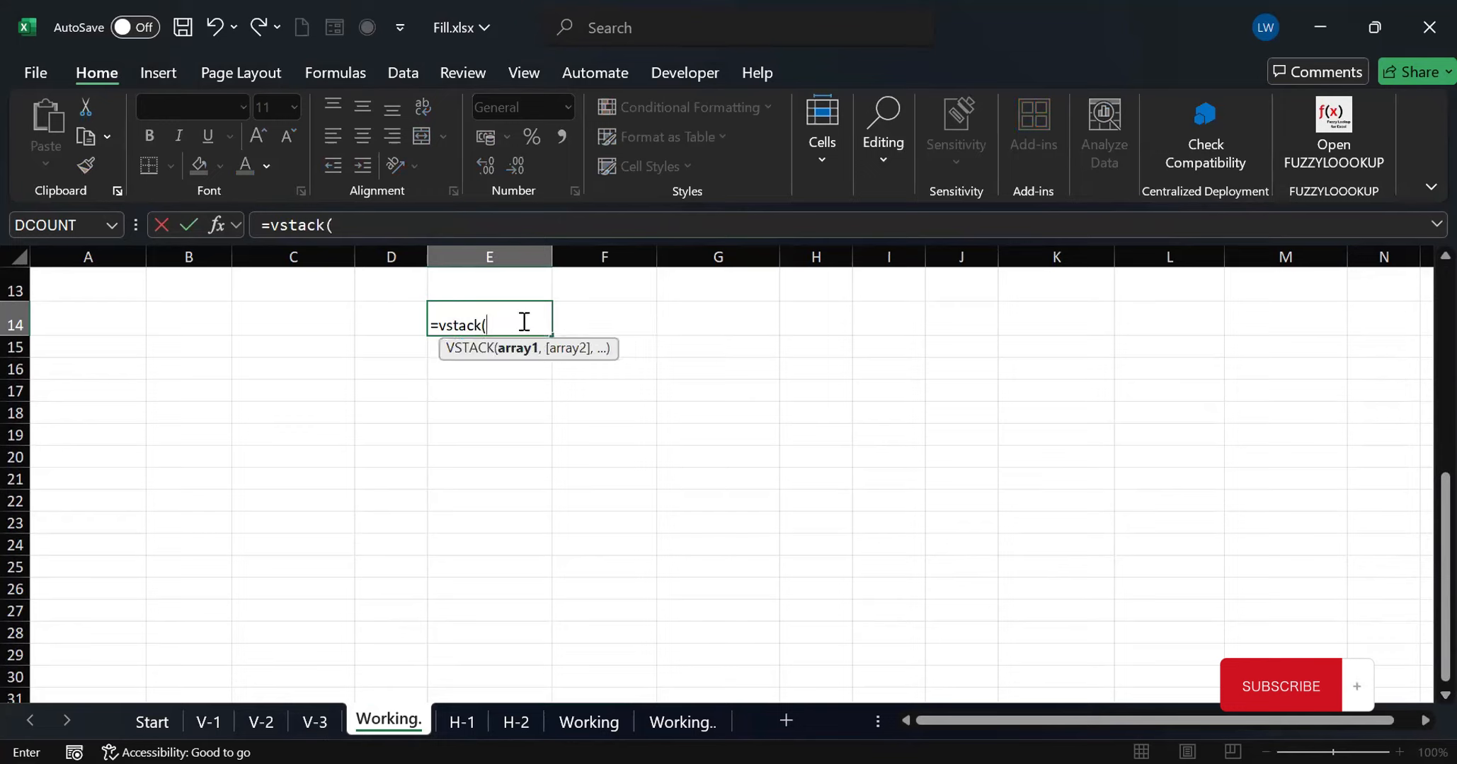
type("ta")
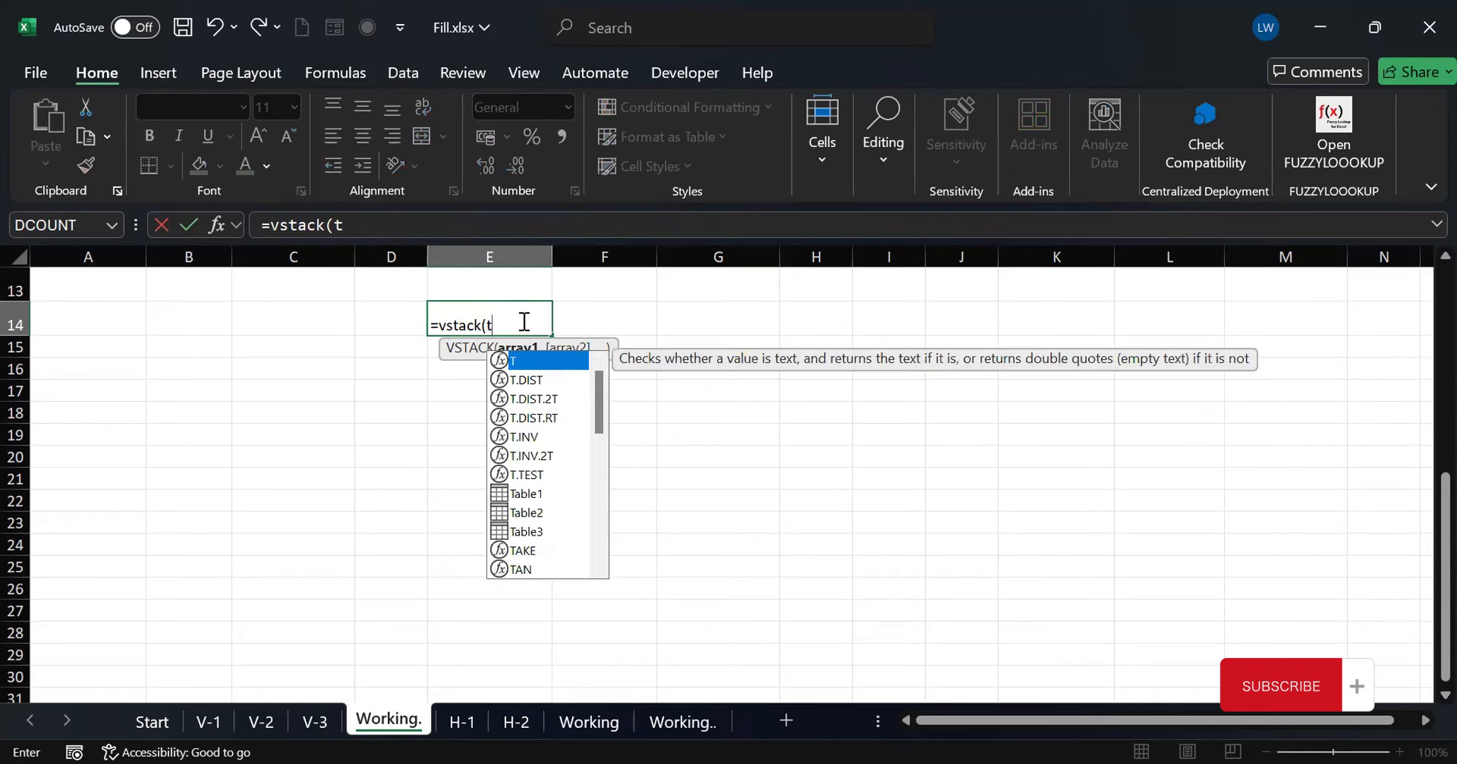
type("ble")
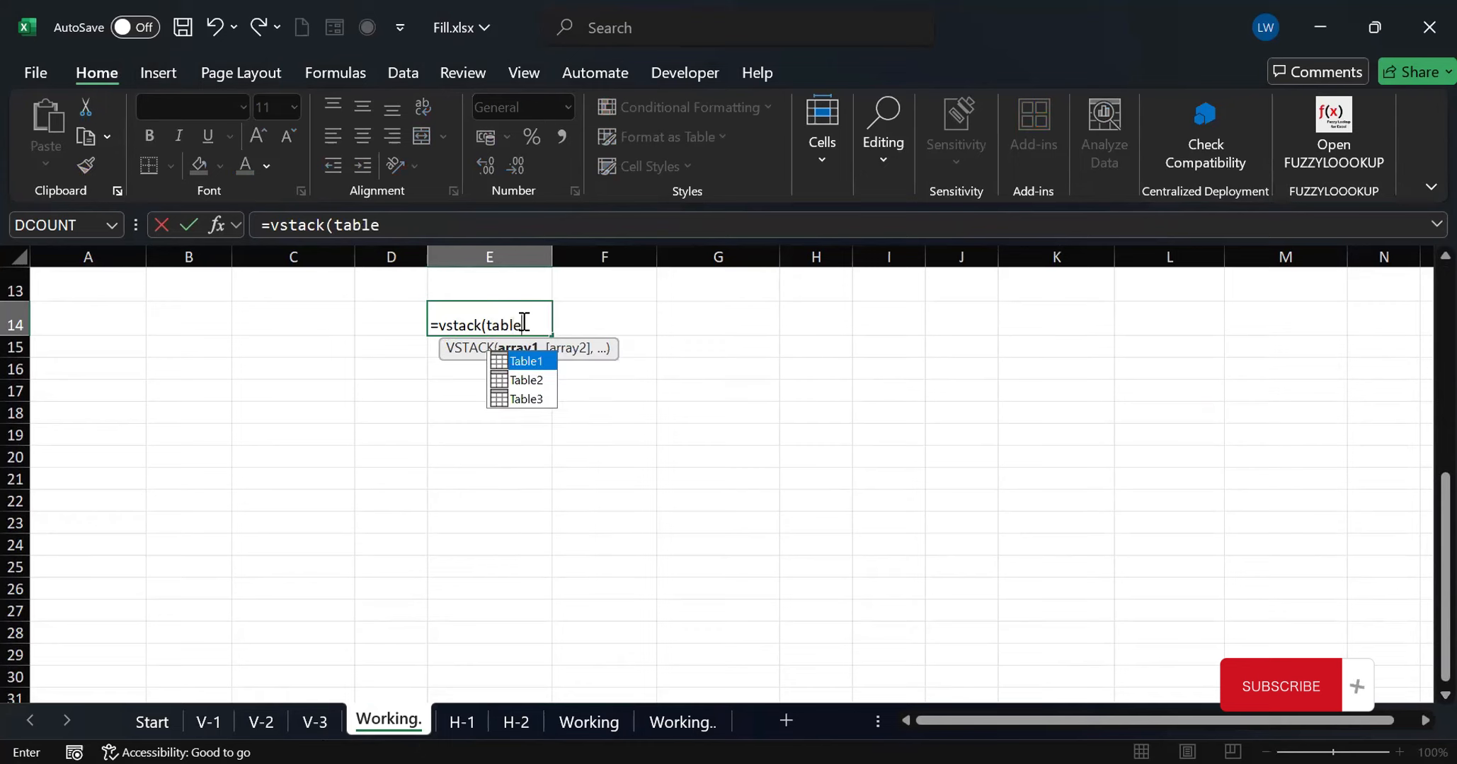
type("1,")
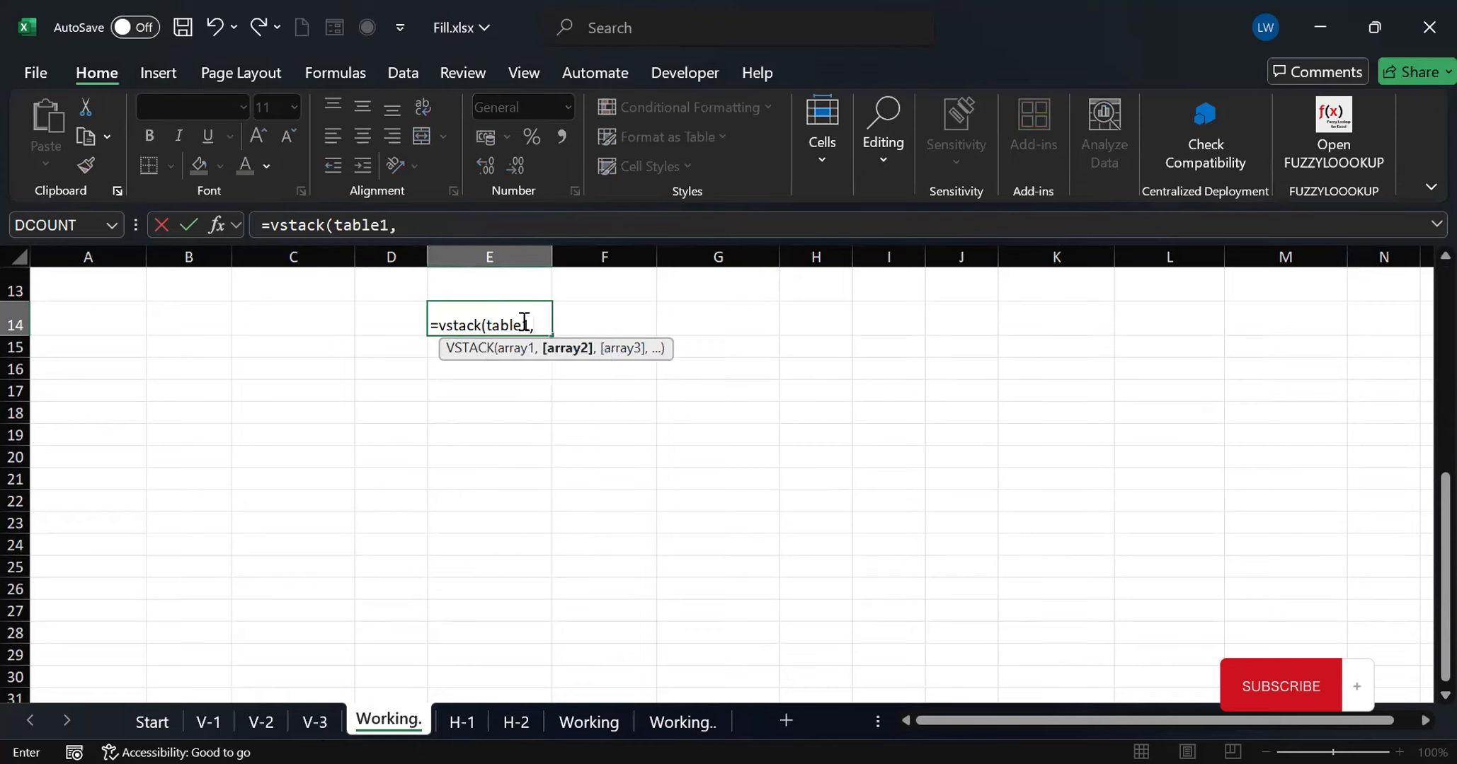
type("table")
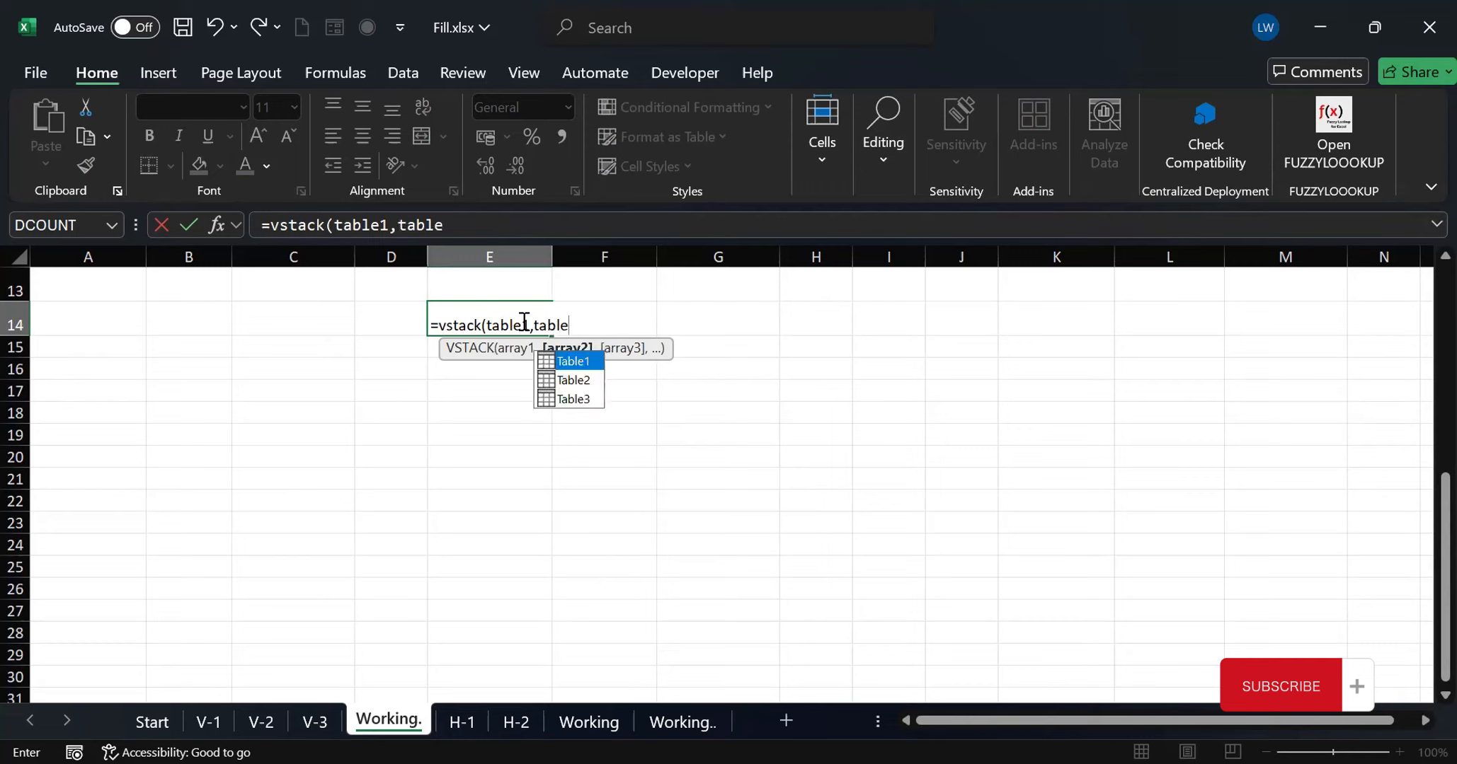
type("2,t")
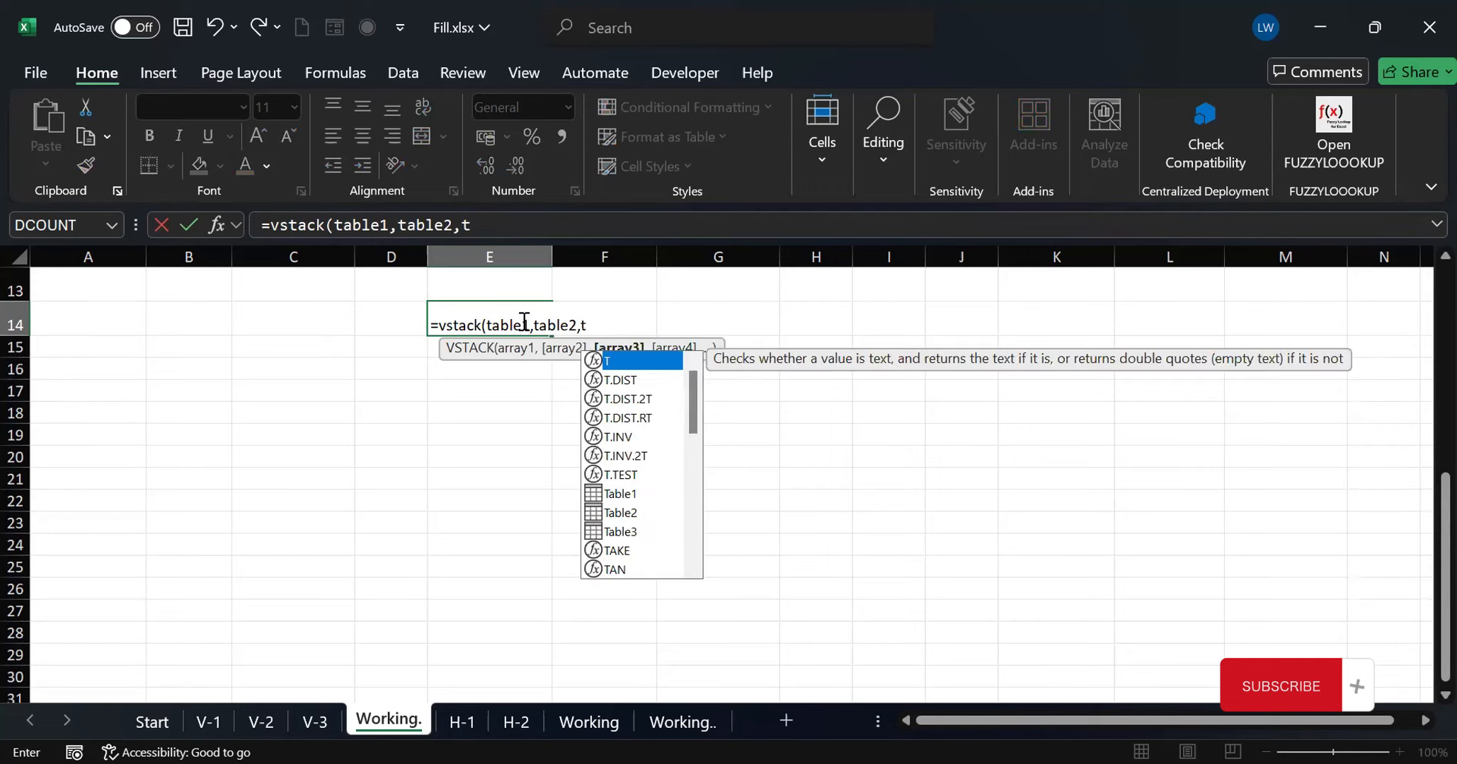
type("a")
type("ble")
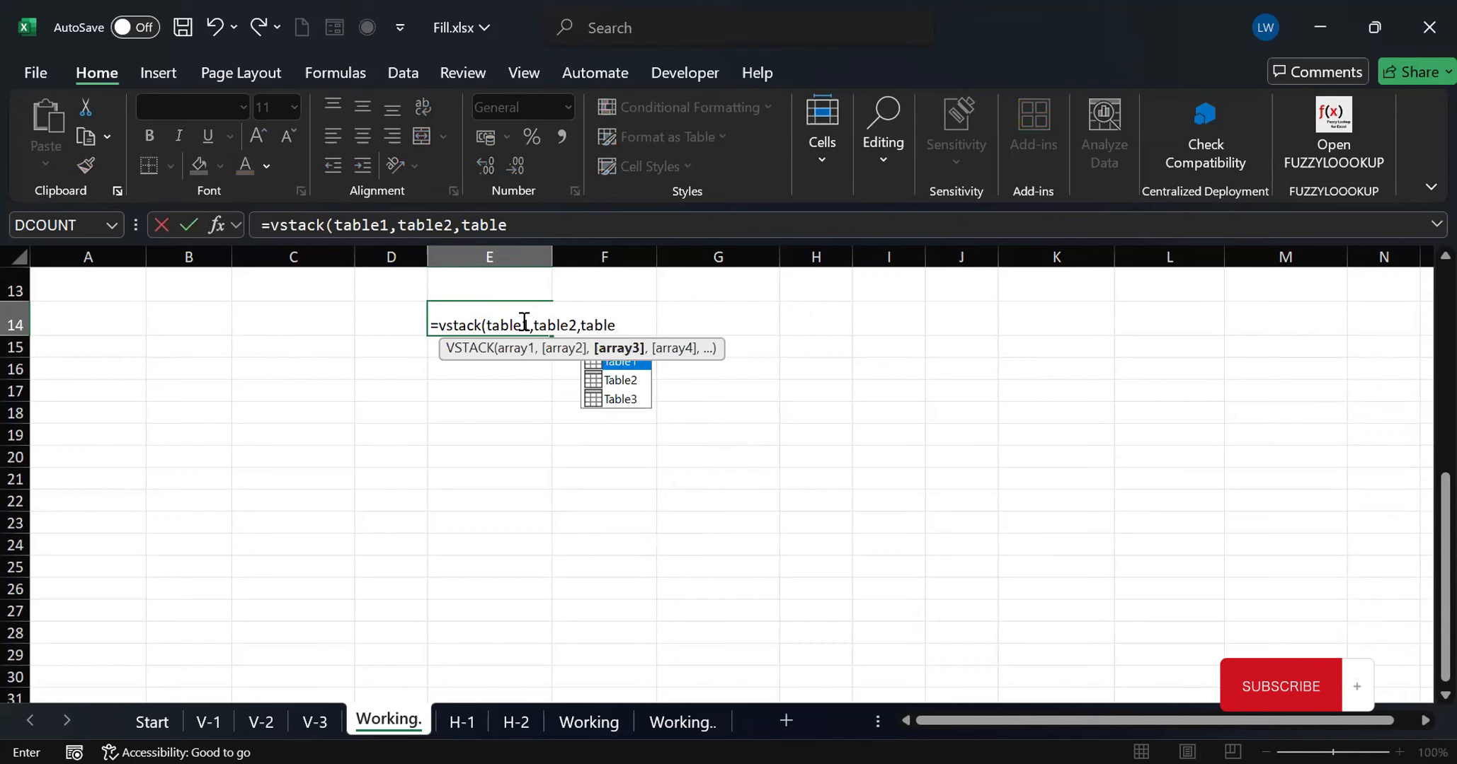
type("3")
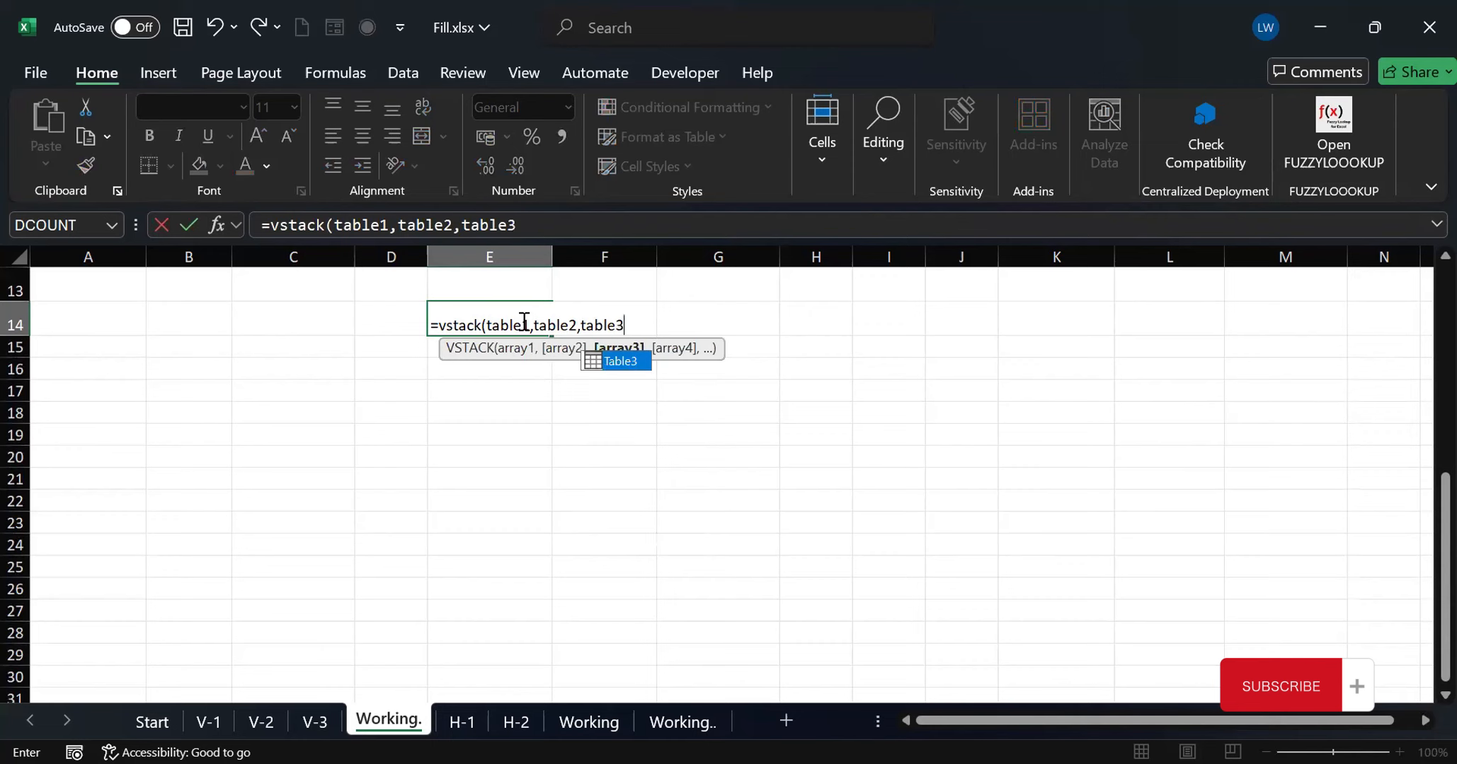
key("Return")
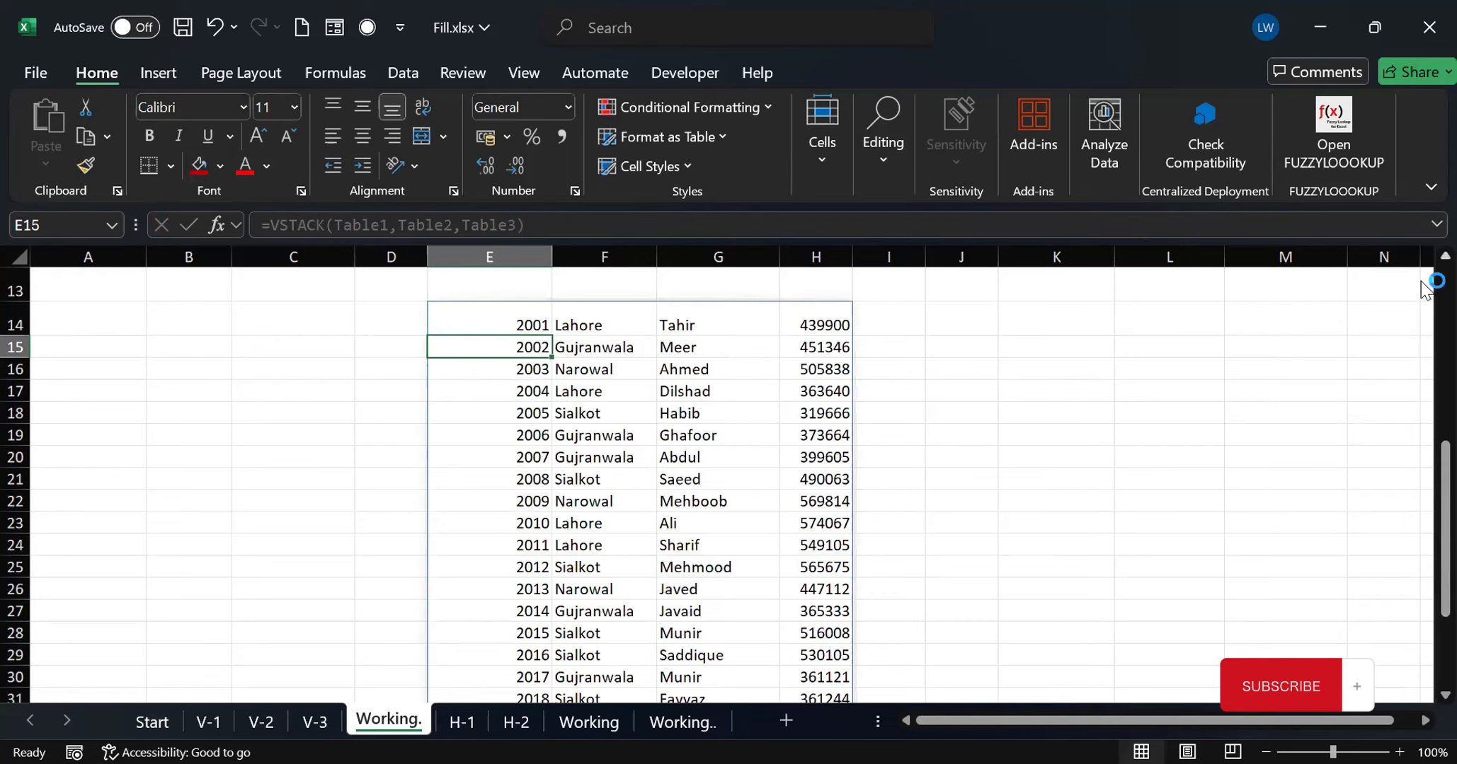
Correct the Customer ID in A6 on sheet V-3 to 2021 and check the matching row in the stacked list on "Working."
left_click_drag(1424, 499, 1422, 619)
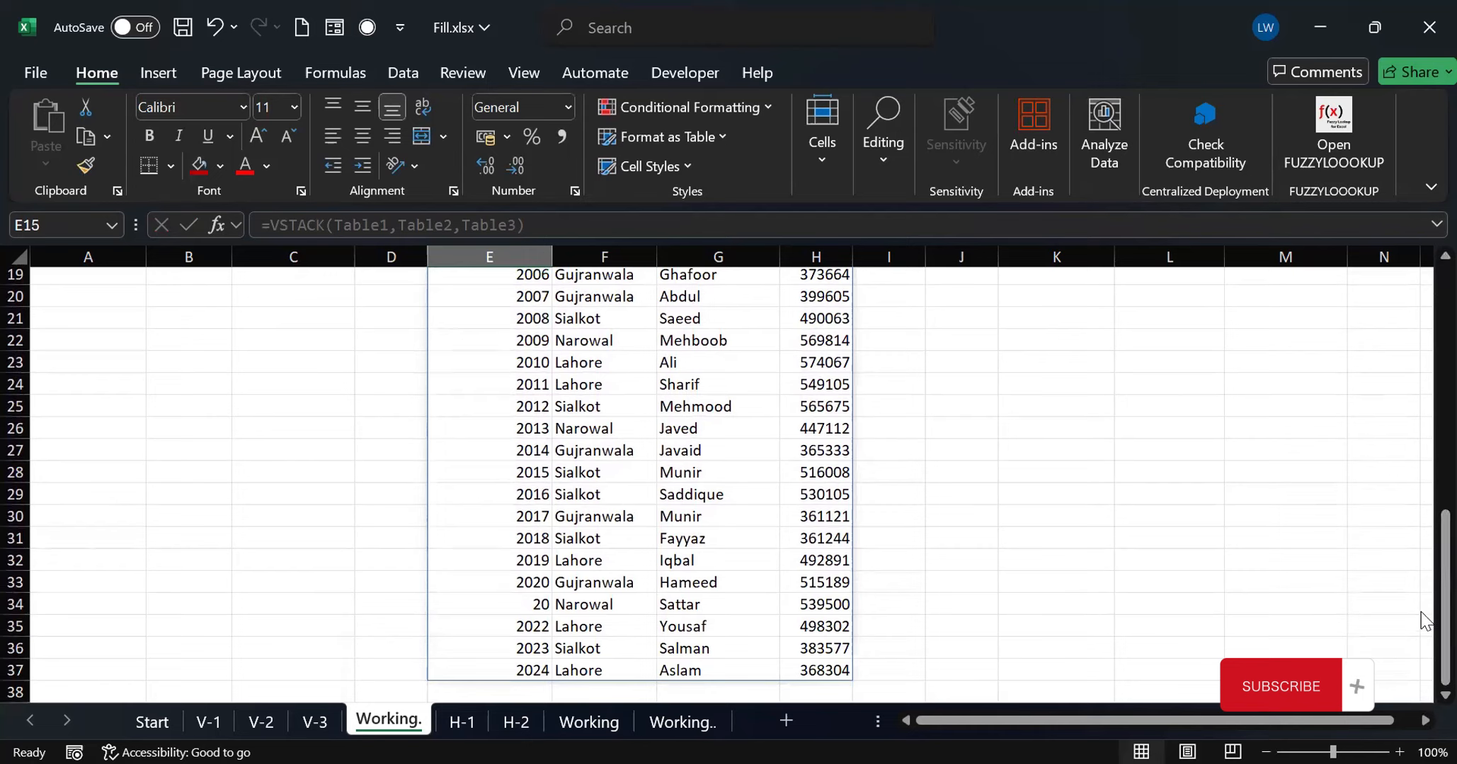
left_click(526, 607)
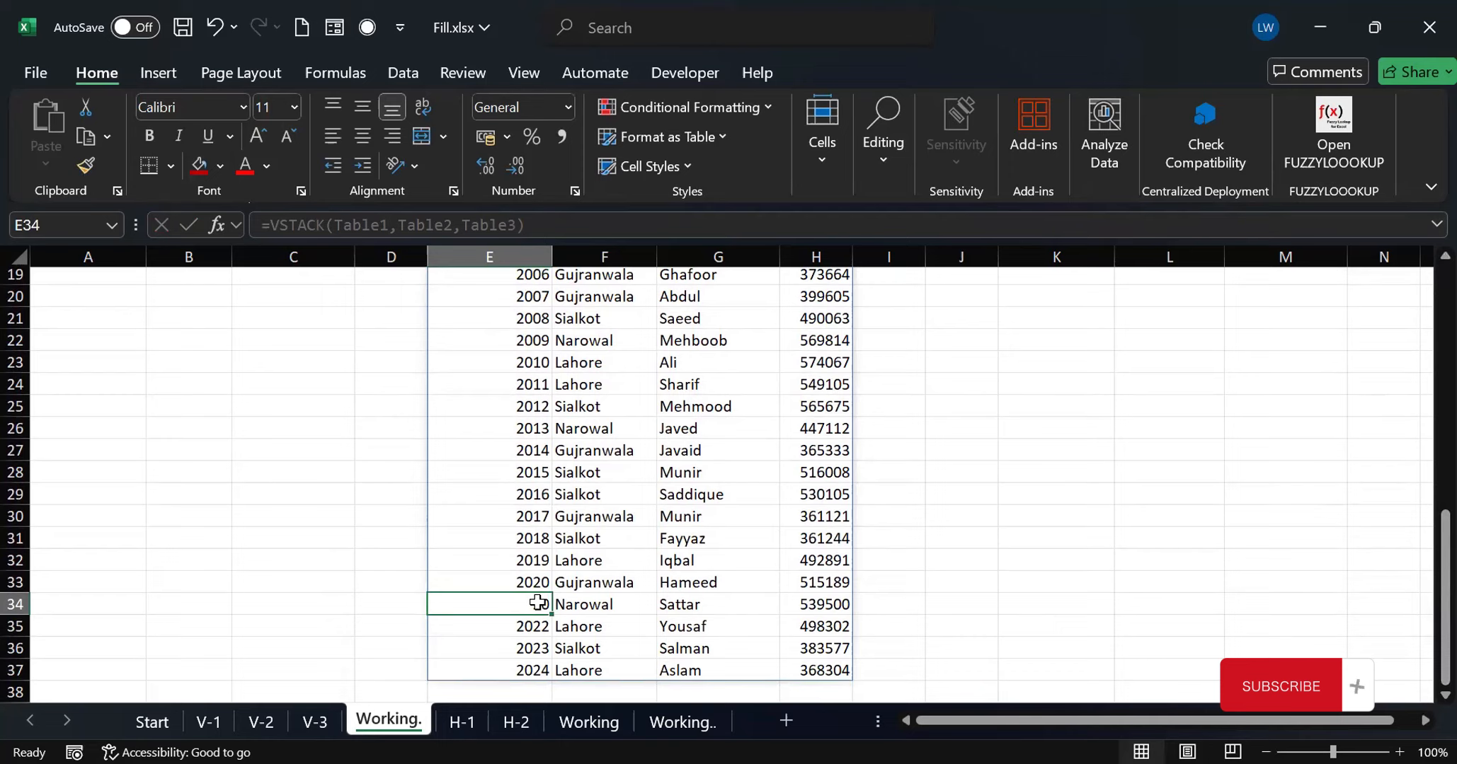
left_click(315, 720)
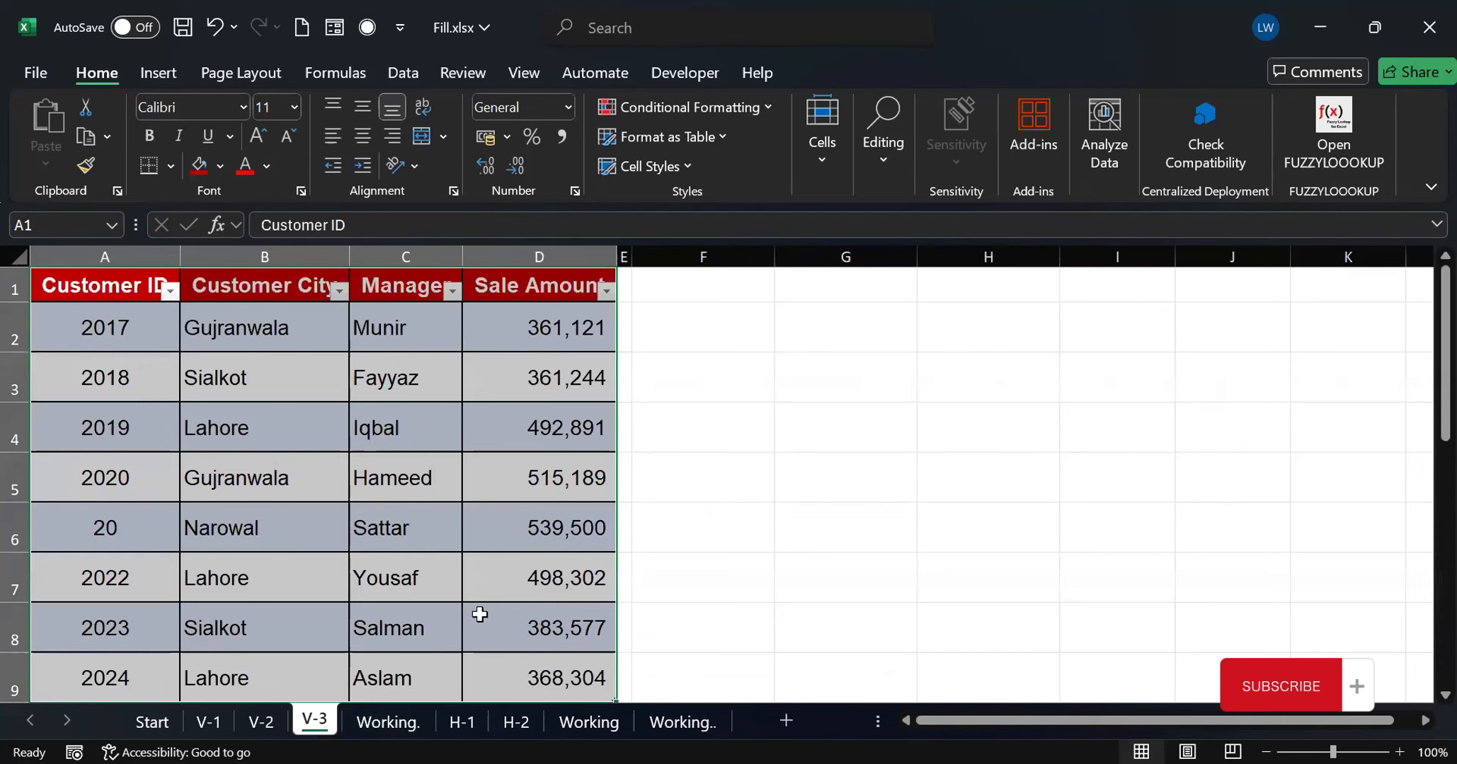
left_click(113, 537)
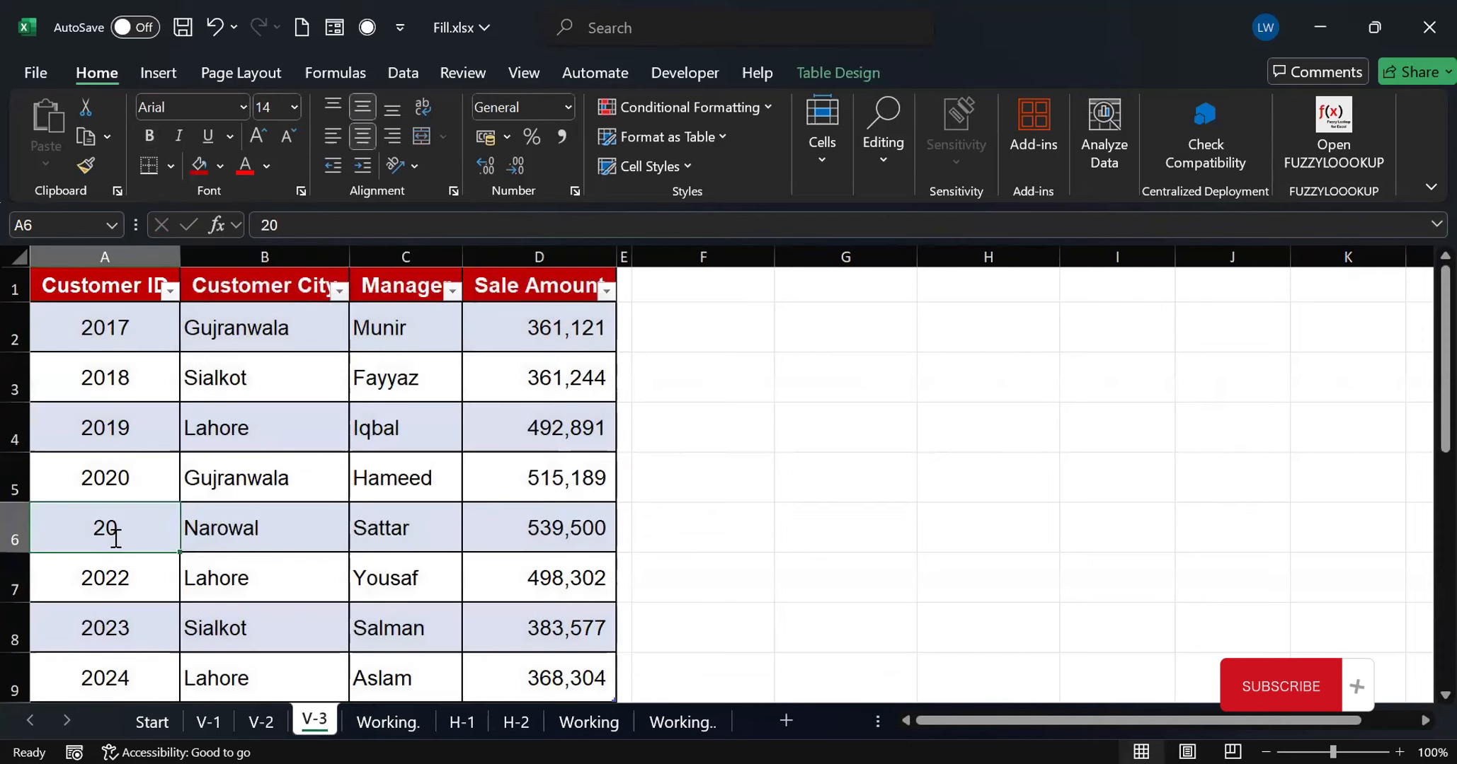
type("2021")
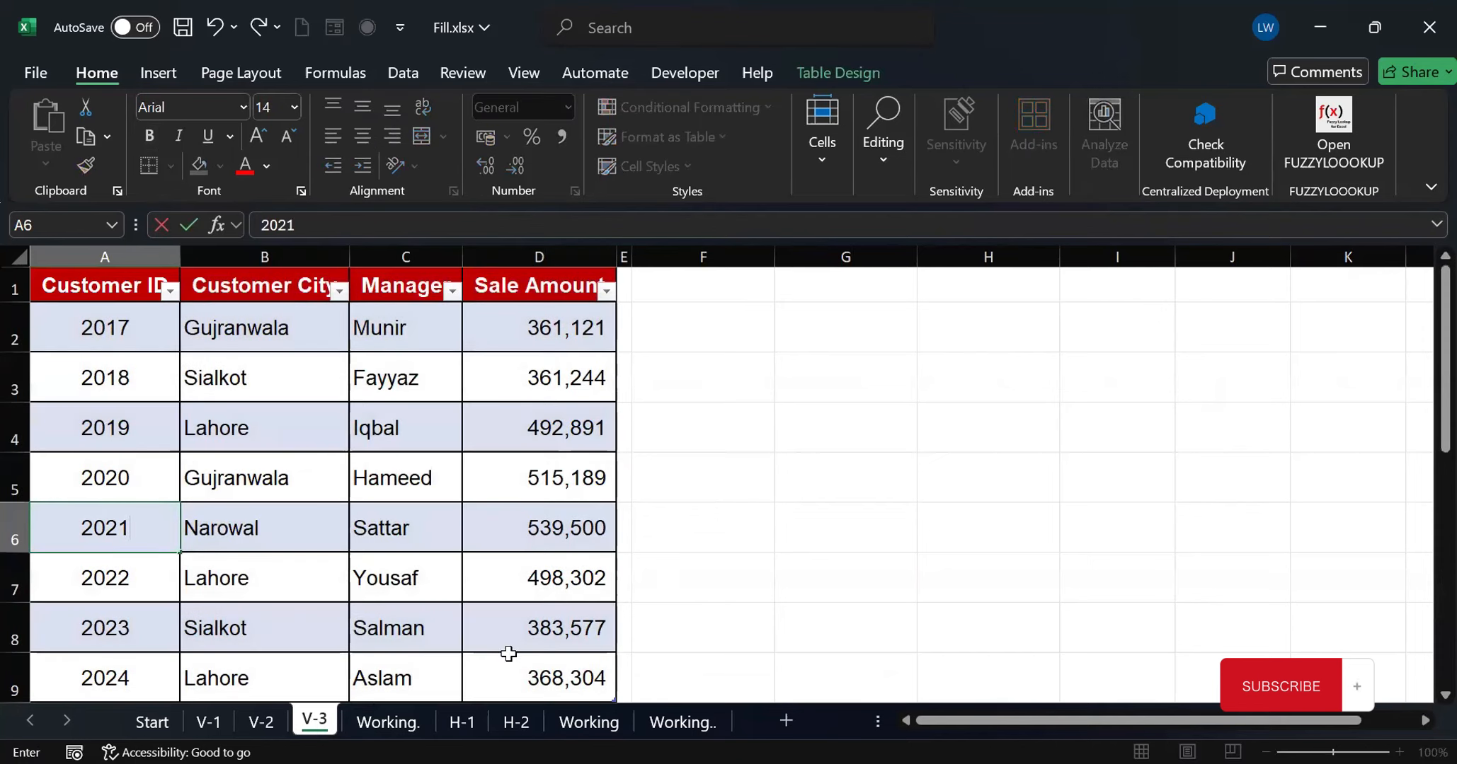
left_click(382, 721)
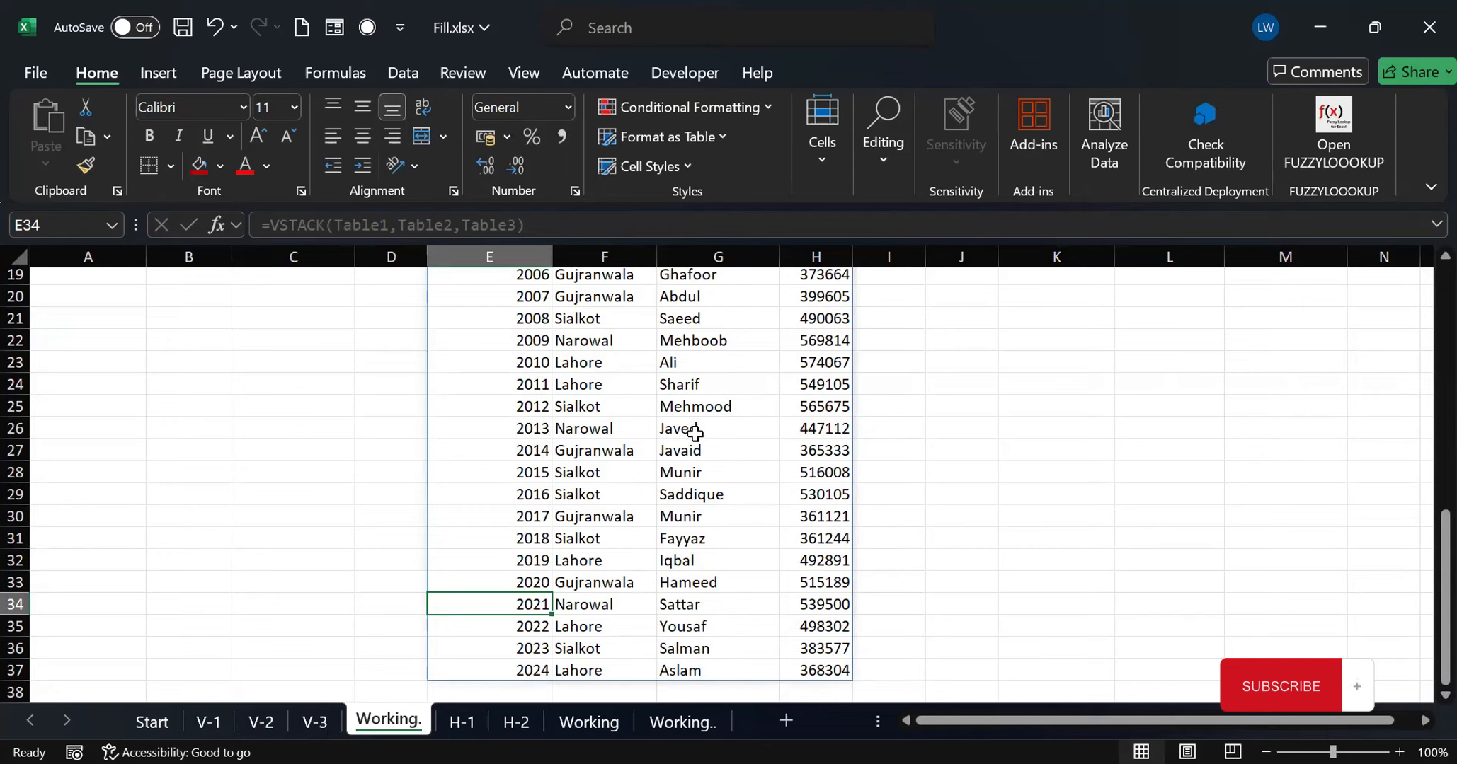
Add row 10 to the V-2 table with hhhh, kkkk, jjj and 555545, and check that row in the stacked list on "Working."
left_click(259, 722)
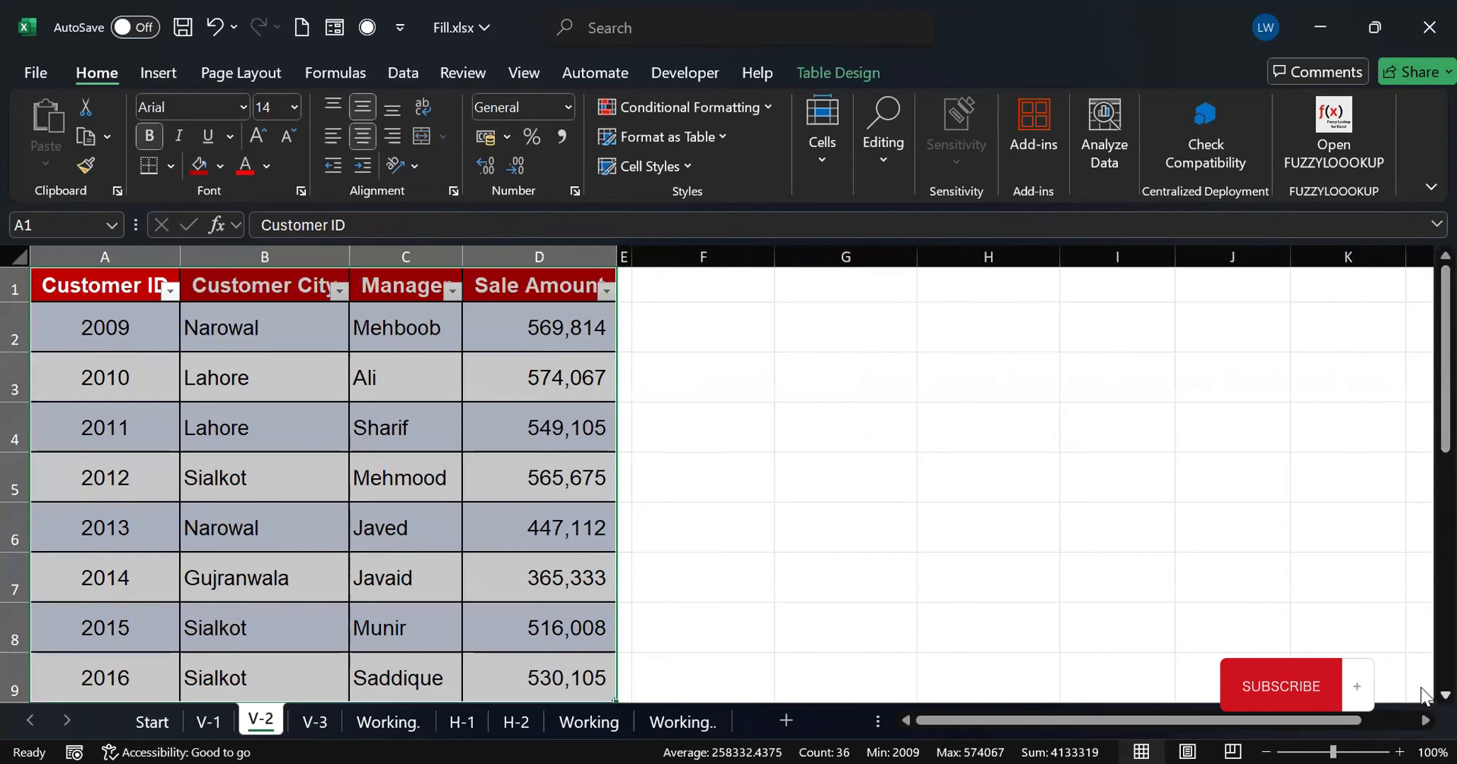
scroll(1425, 693, "down", 2)
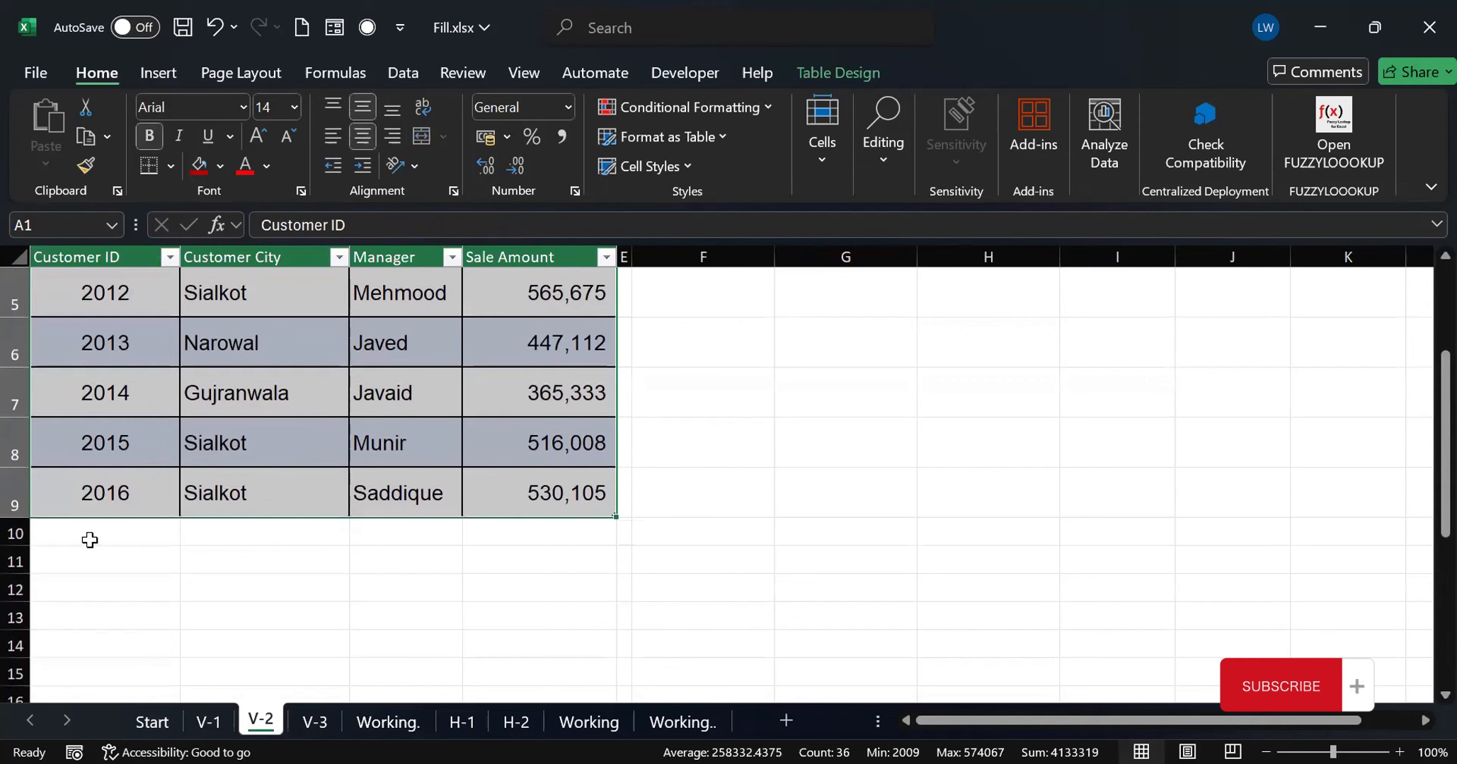
left_click(90, 540)
type("hhhh")
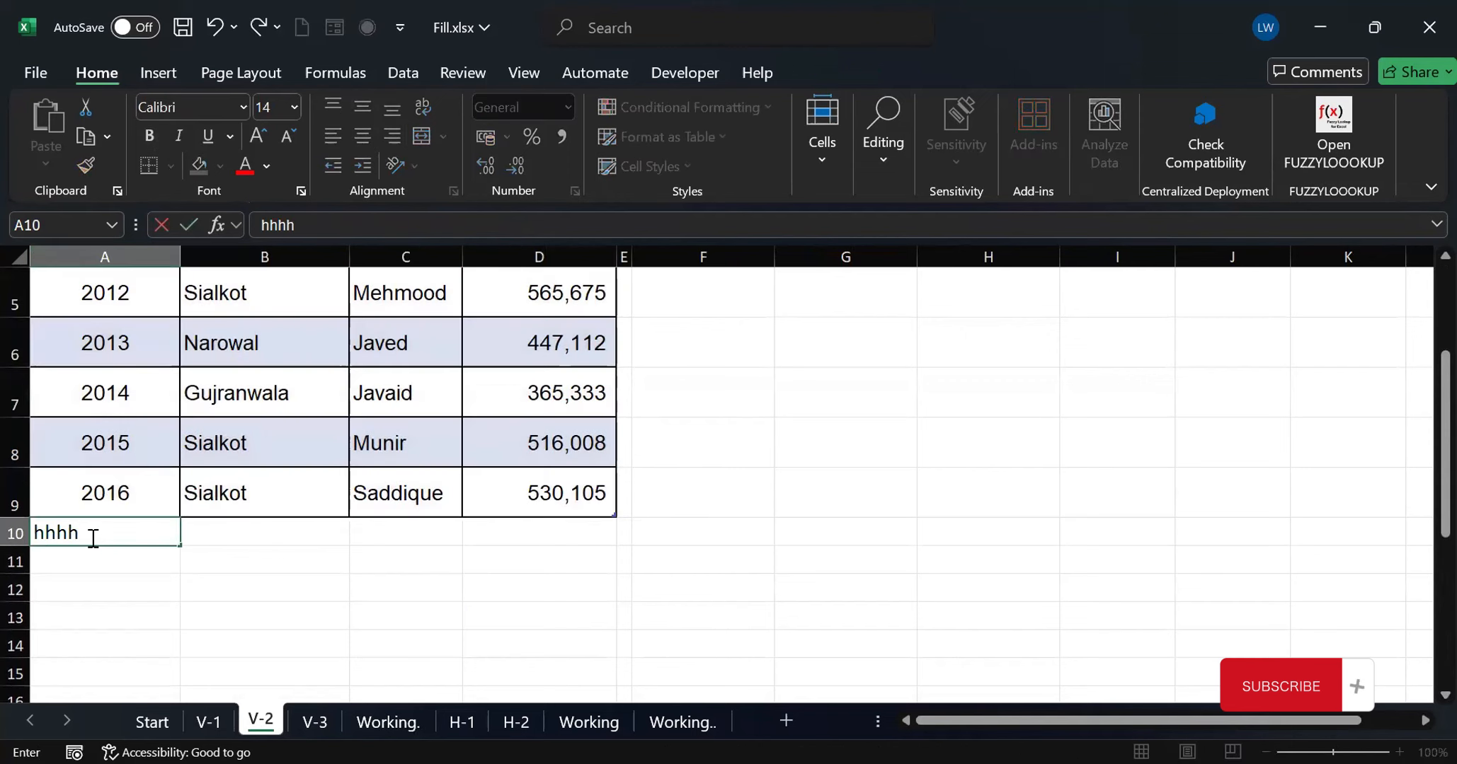
left_click(256, 528)
type("kkkk")
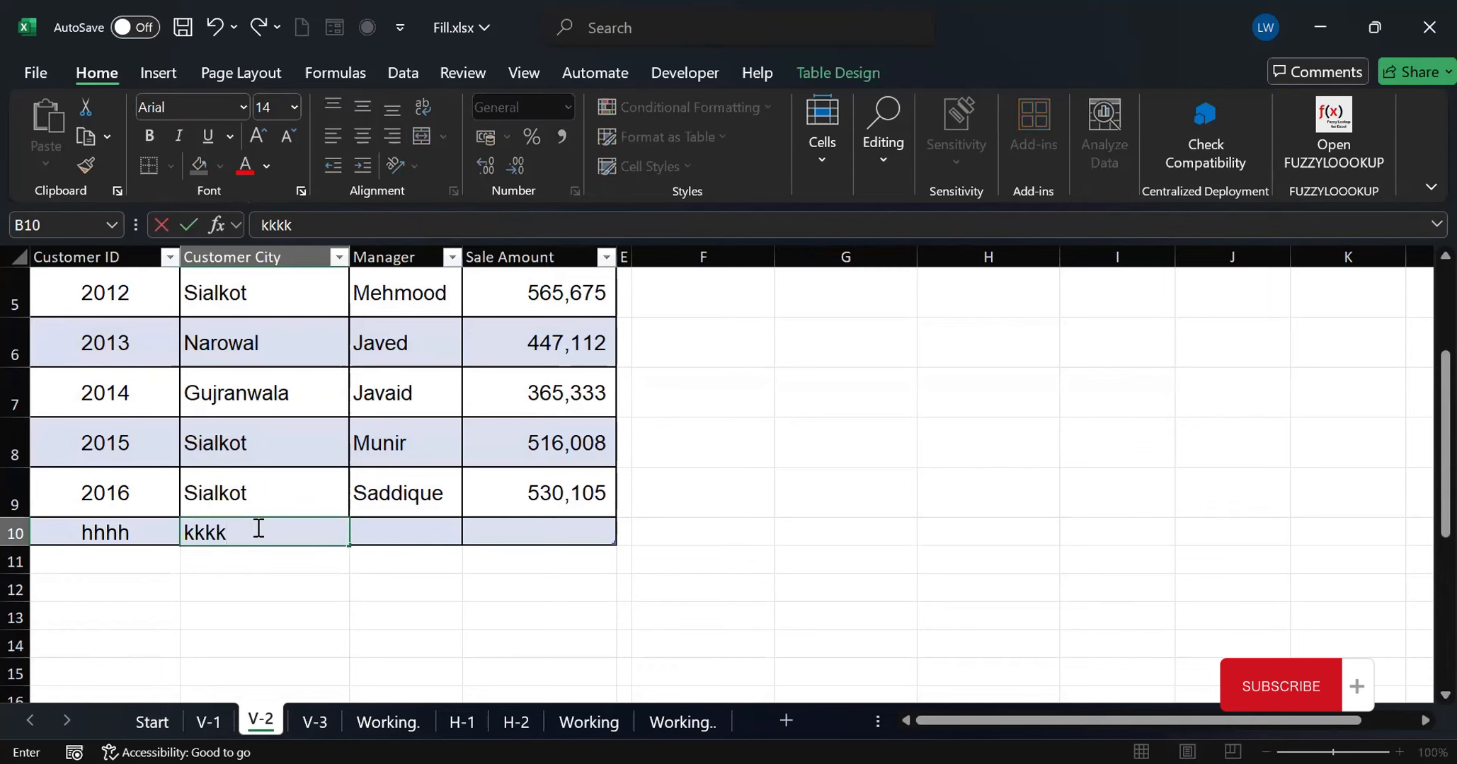
left_click(431, 529)
type("jjj")
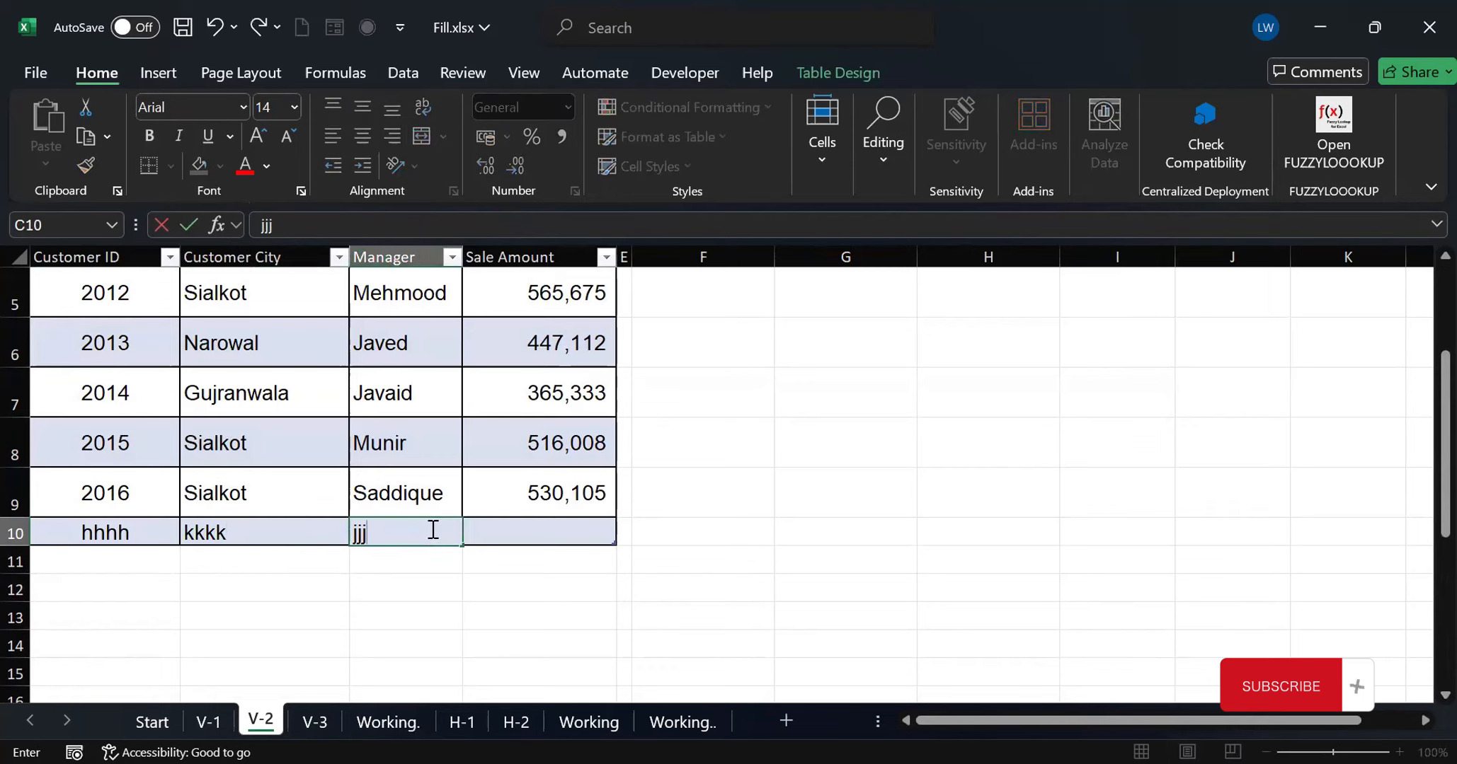
key("Tab")
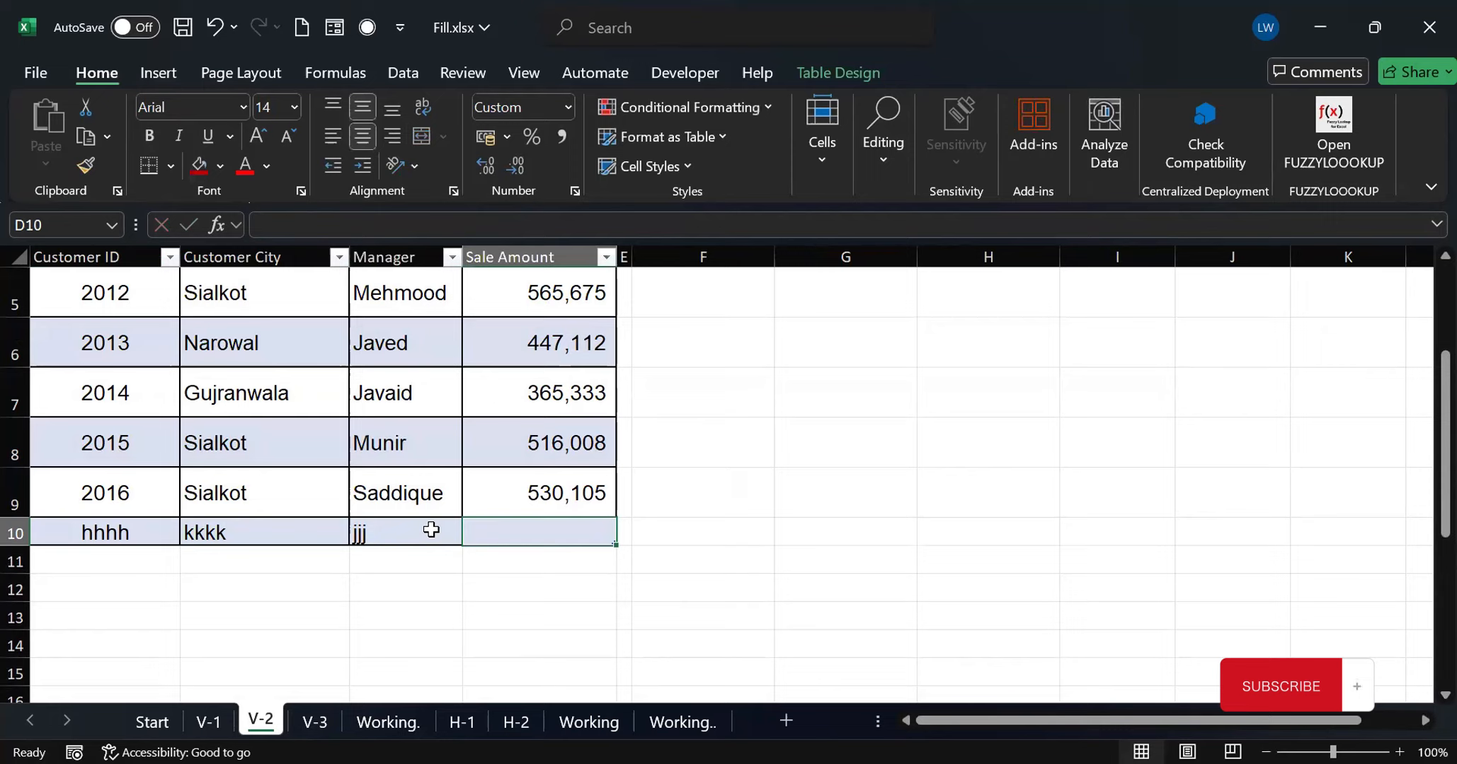
type("5555455")
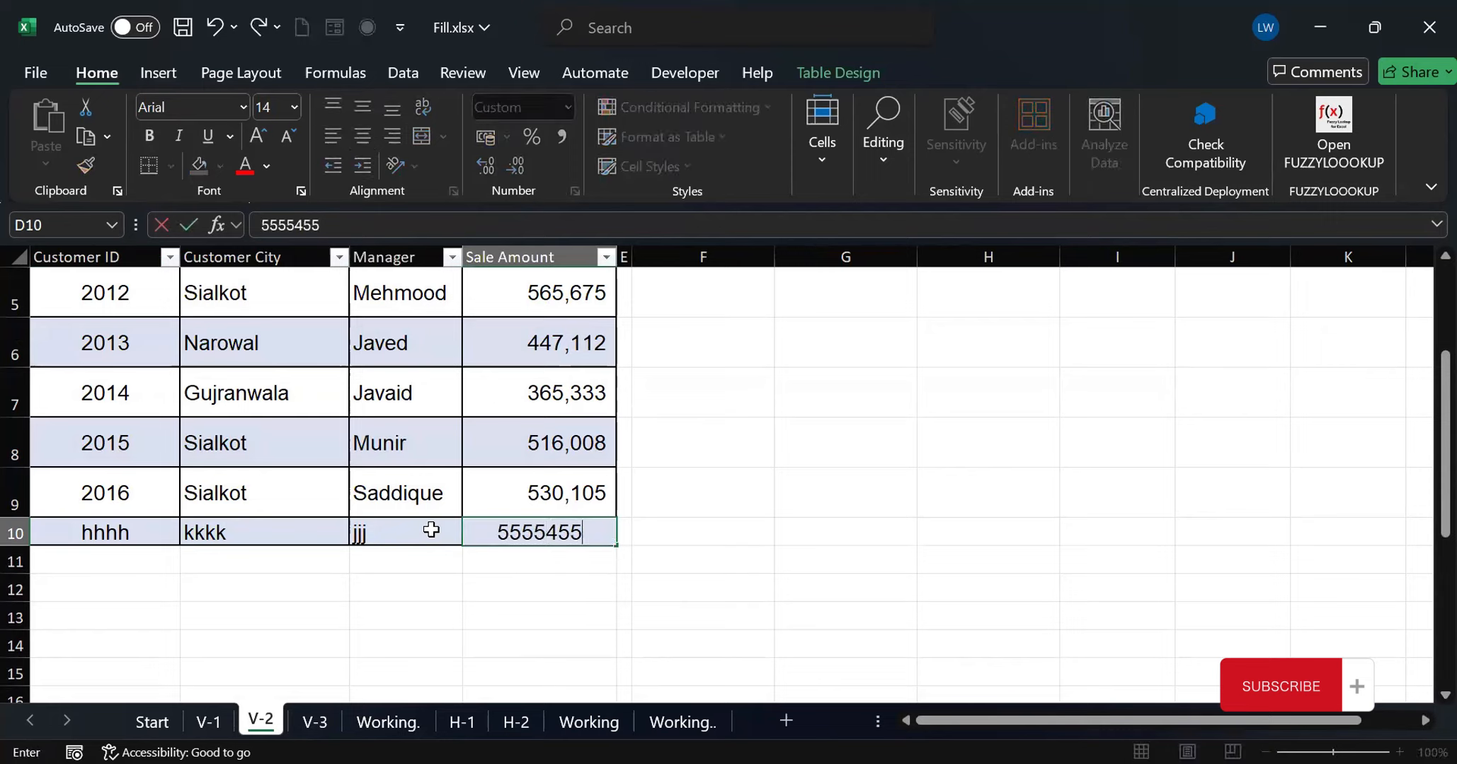
key("BackSpace")
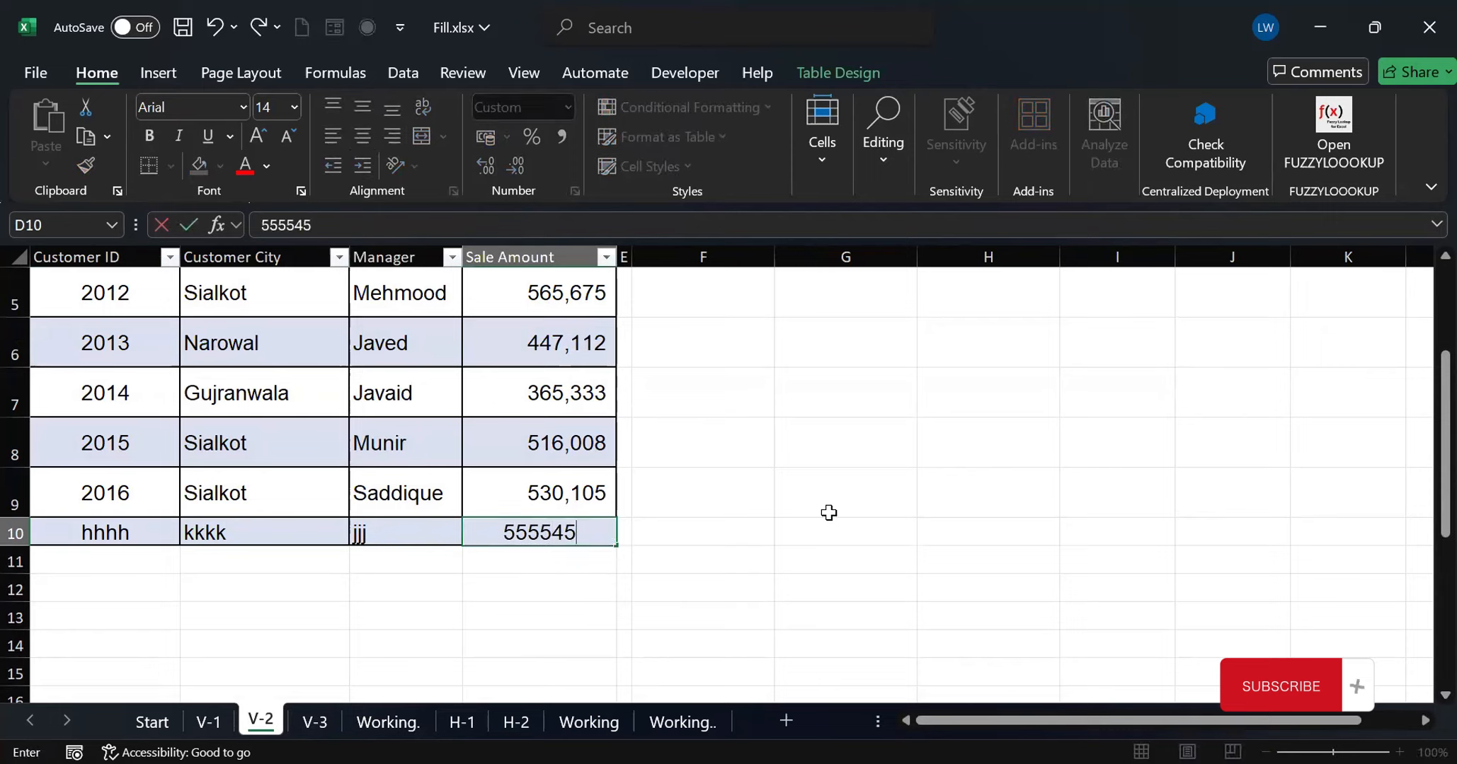
left_click(829, 512)
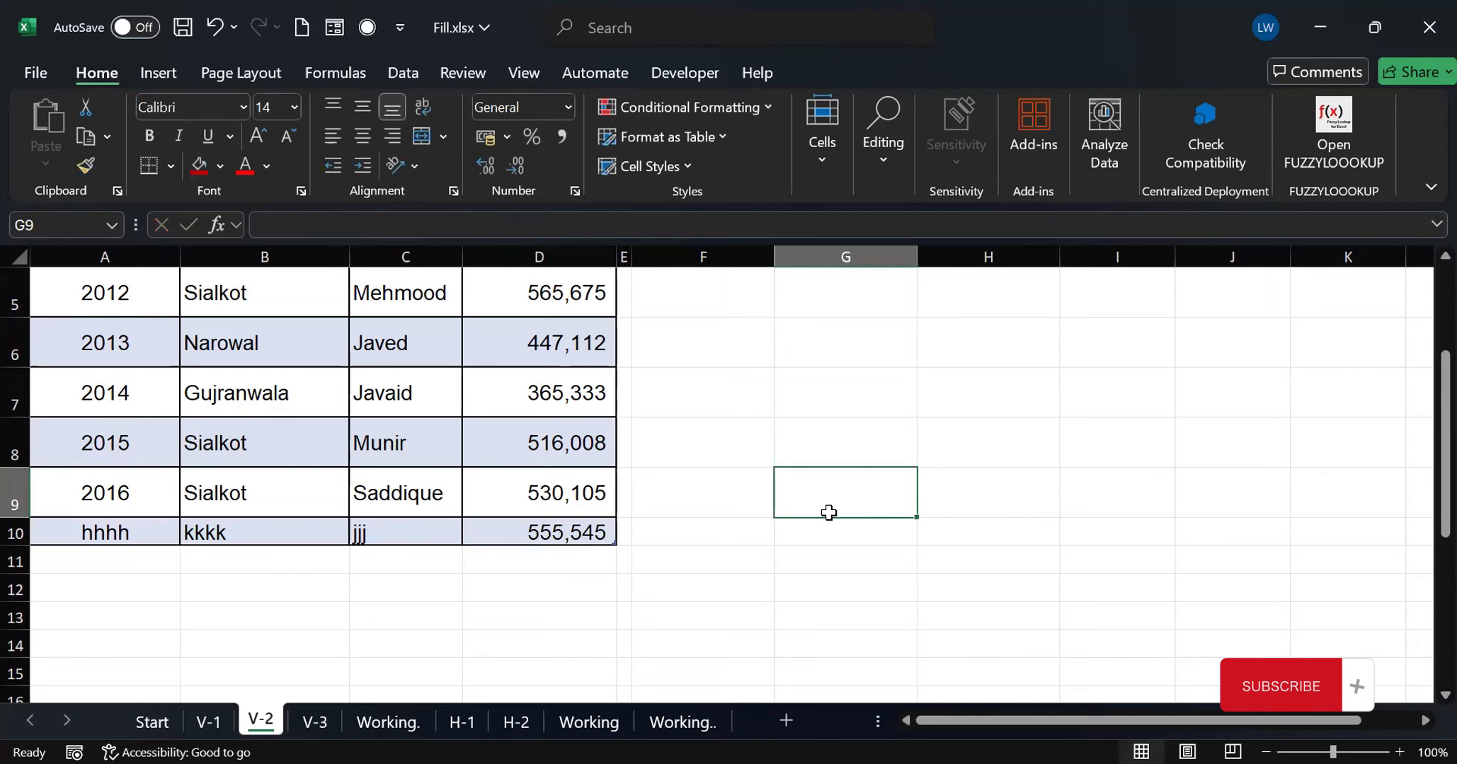
left_click(383, 721)
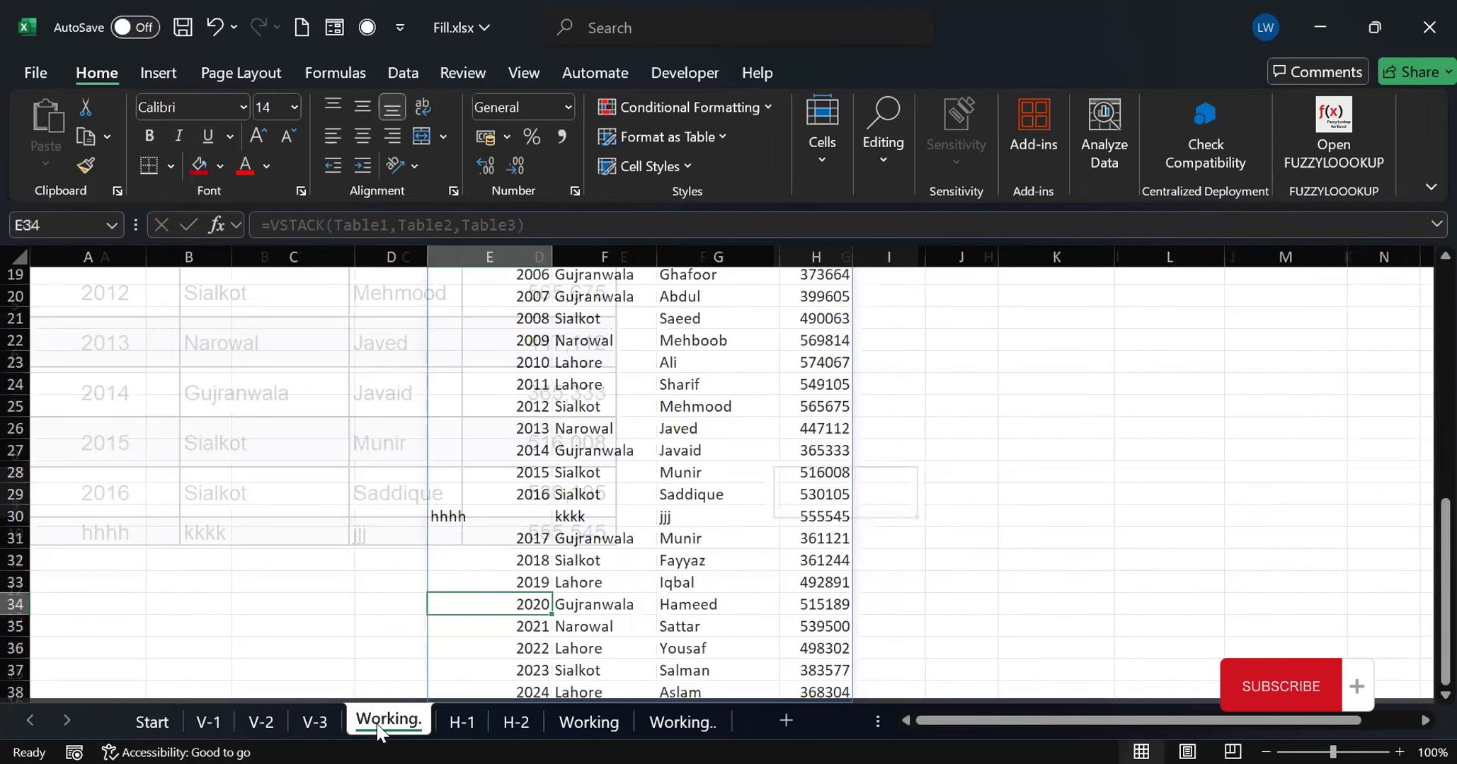
left_click(14, 517)
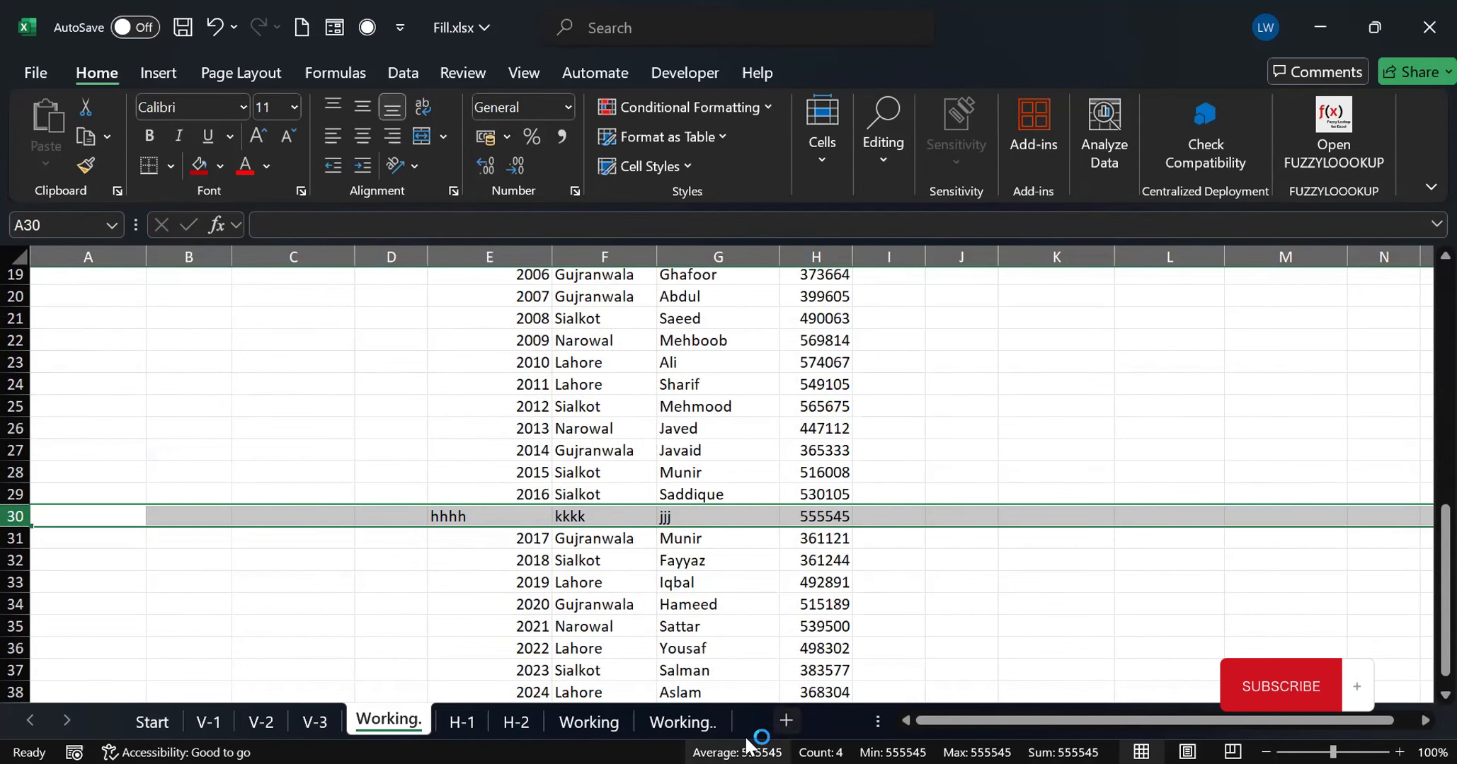
On the Working sheet, try combining both marks lists from E2 with =HSTACK(A2:C11,K2:M11), and undo the formula
left_click(582, 718)
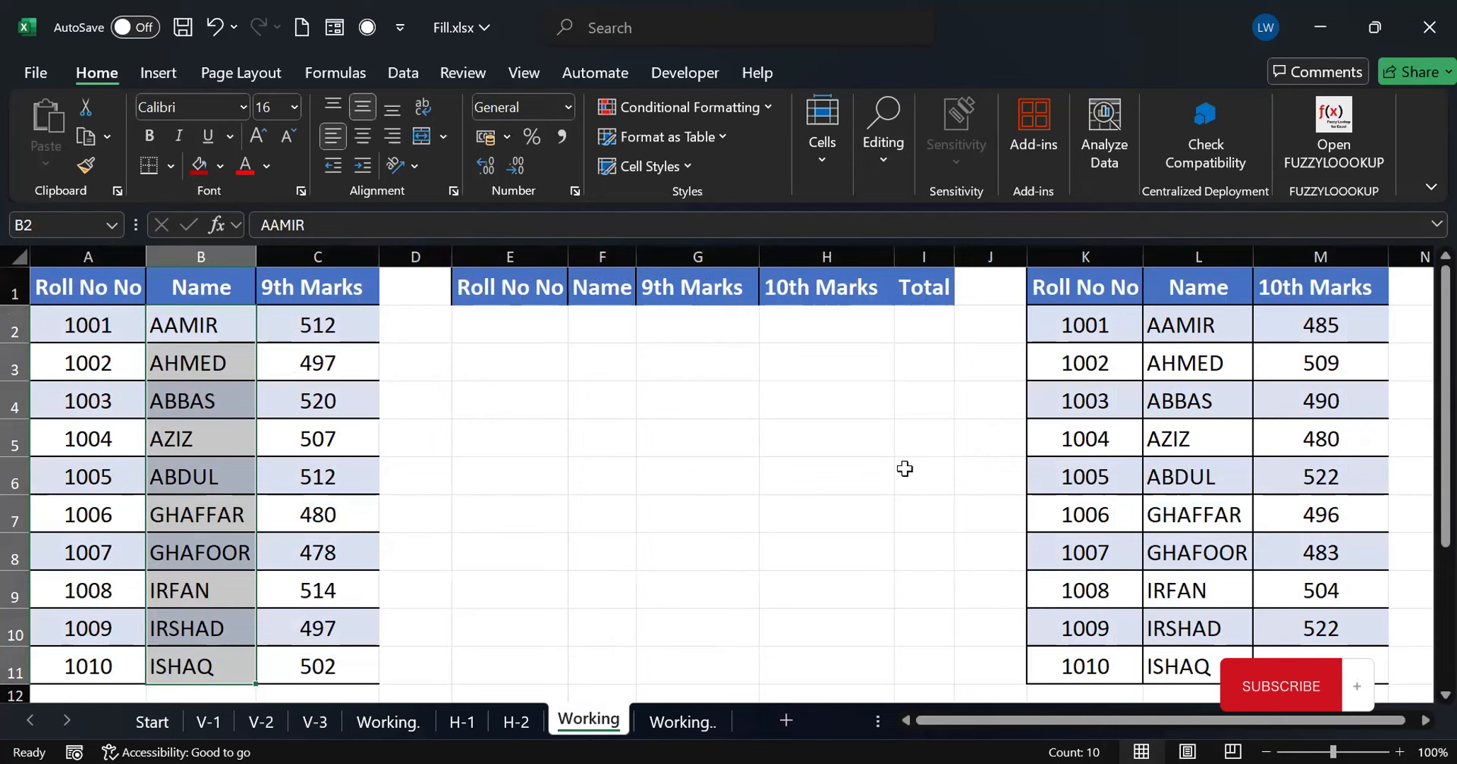
left_click(497, 321)
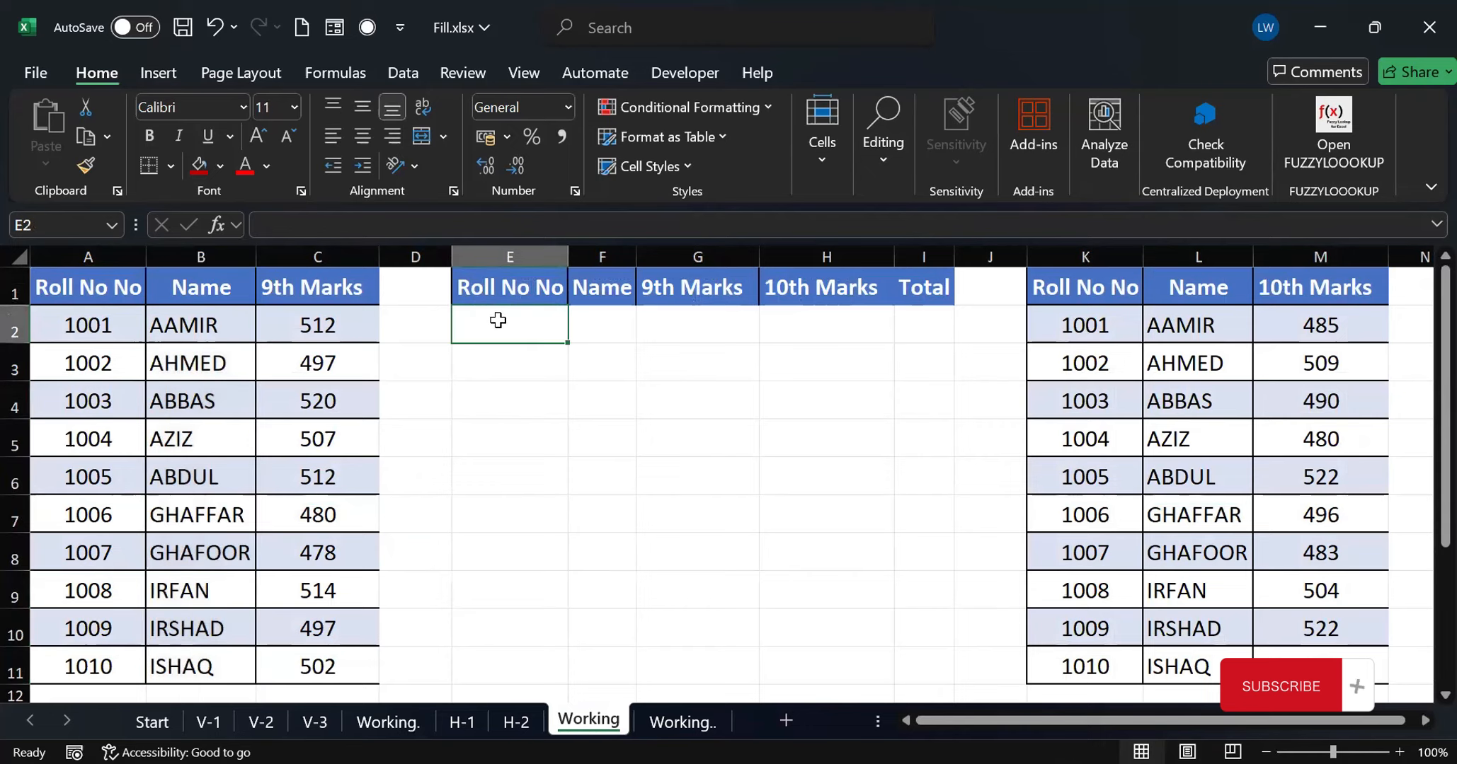
type("=")
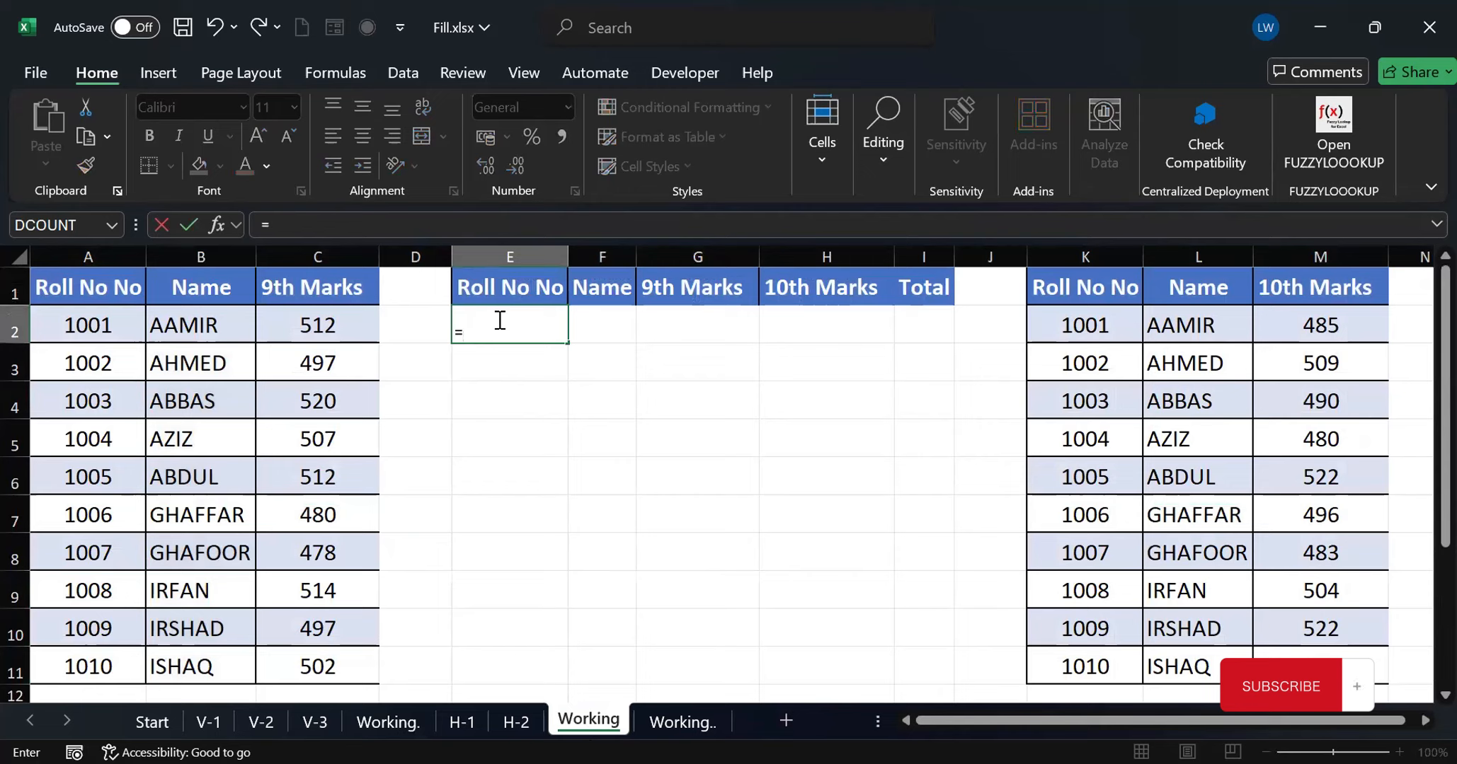
type("hstack")
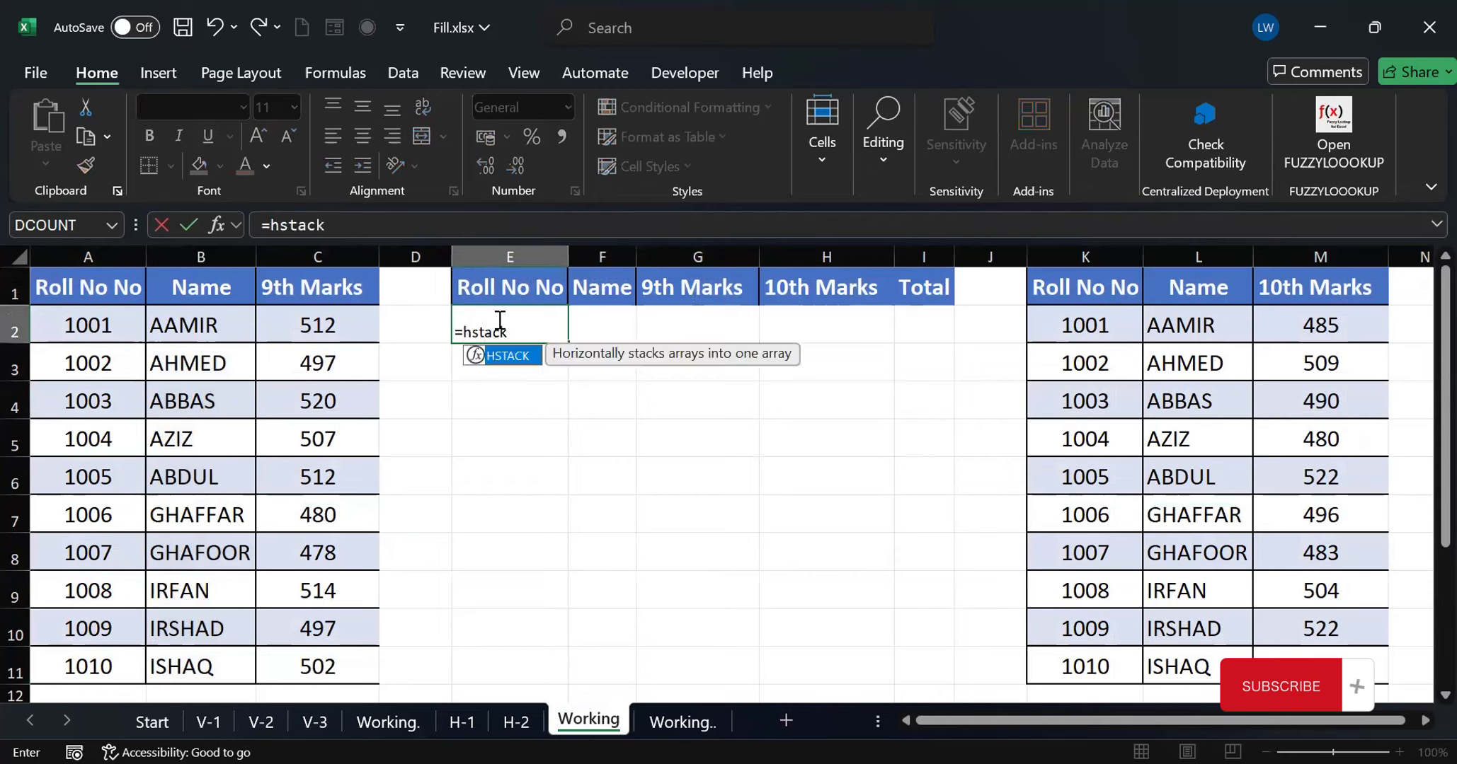
type("(")
left_click_drag(65, 325, 305, 660)
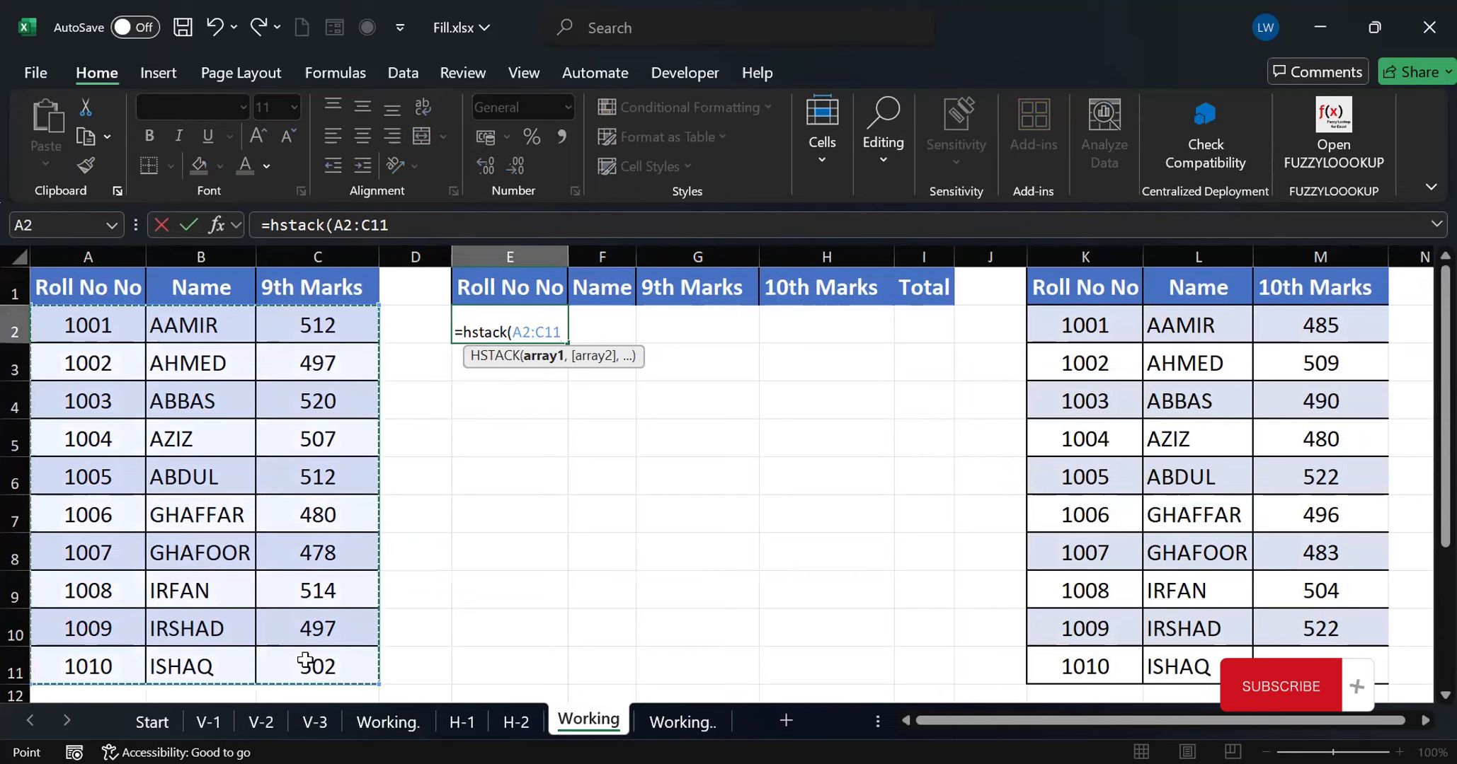
type(",")
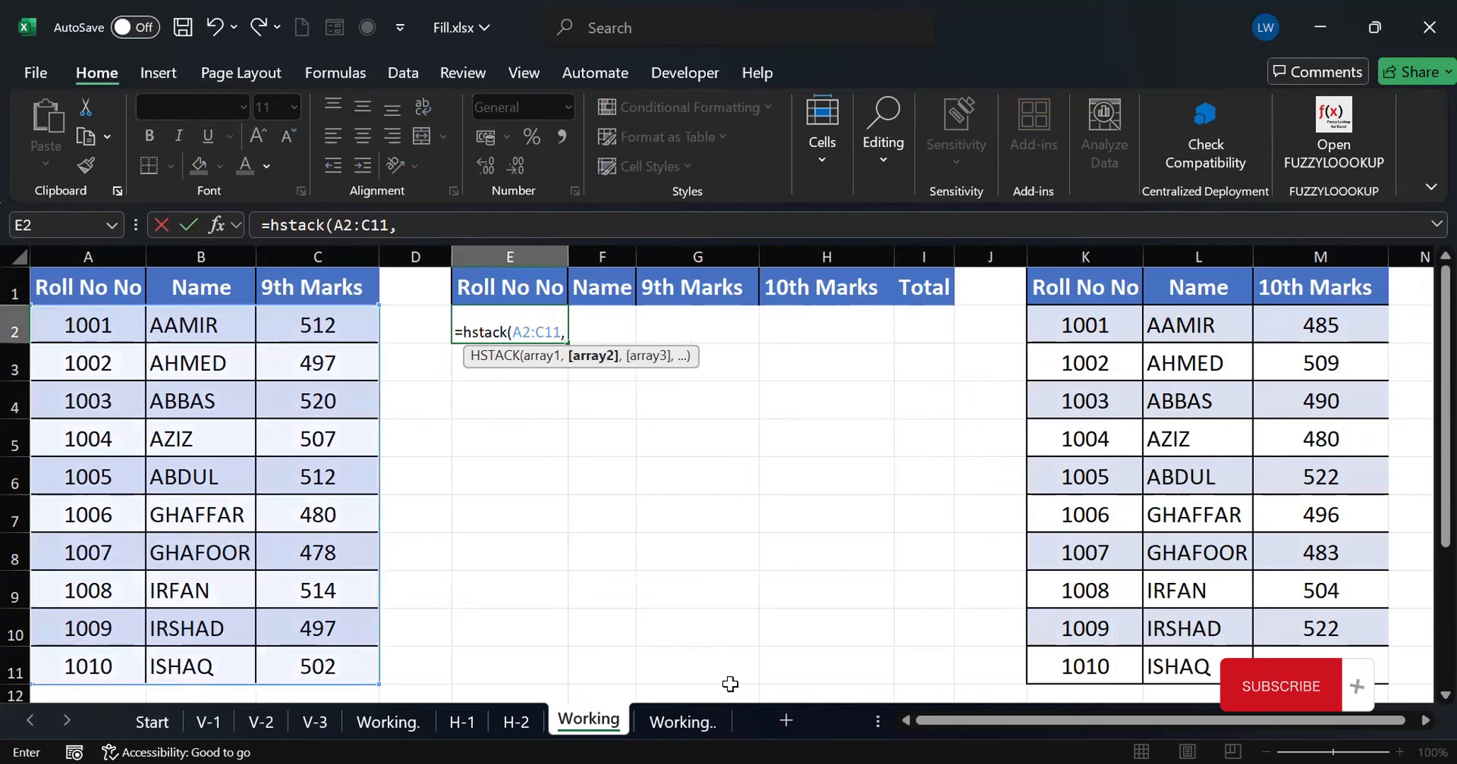
left_click(1071, 327)
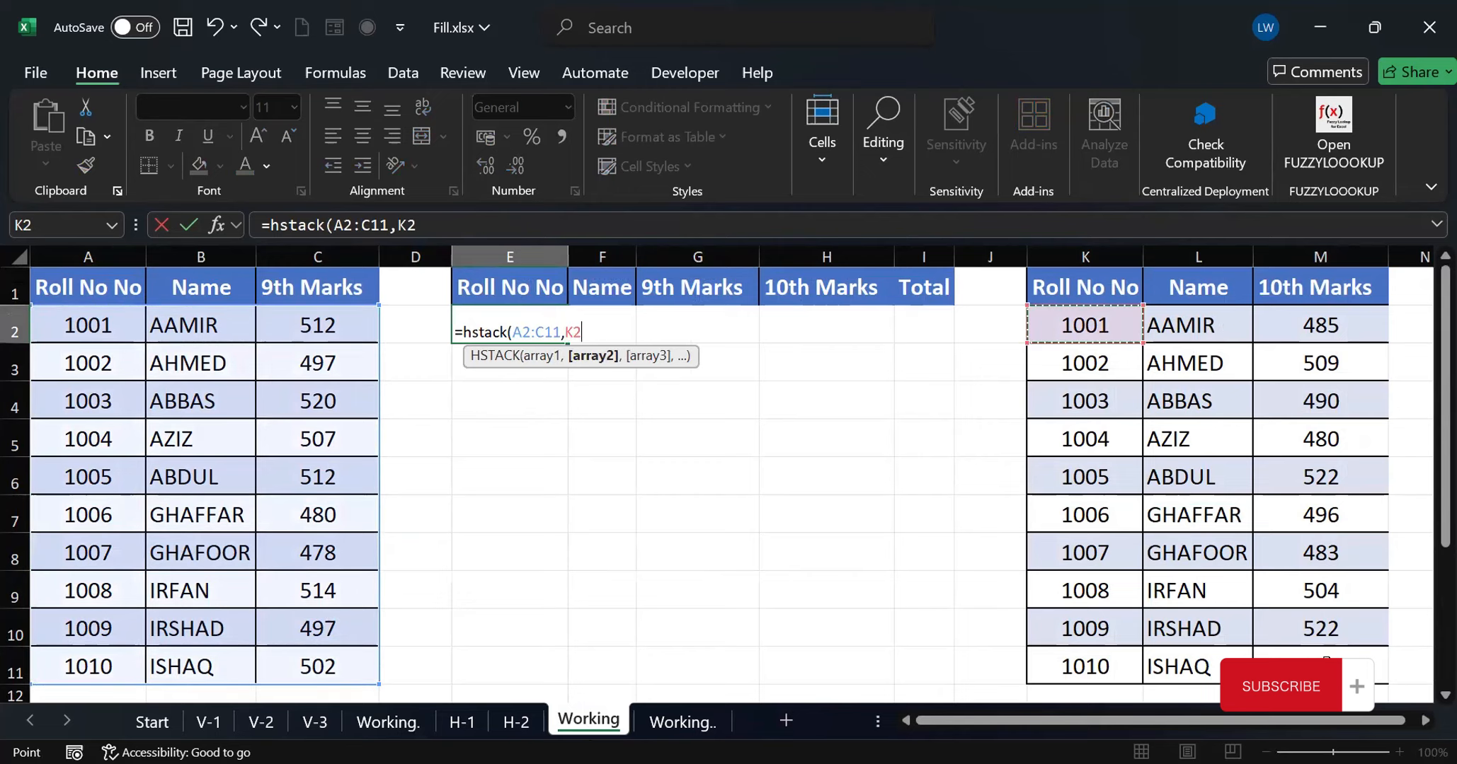
left_click(1326, 660, "shift")
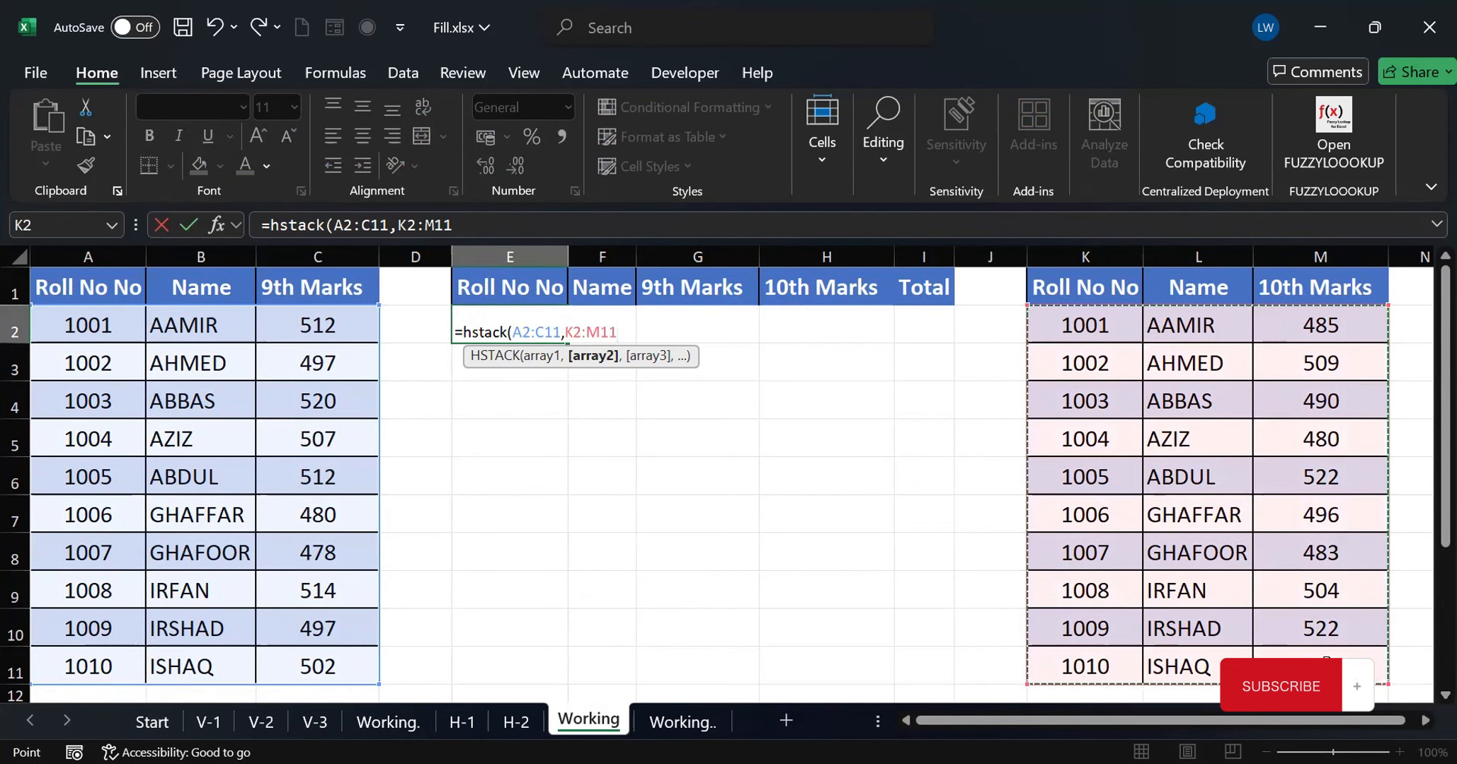
key("Return")
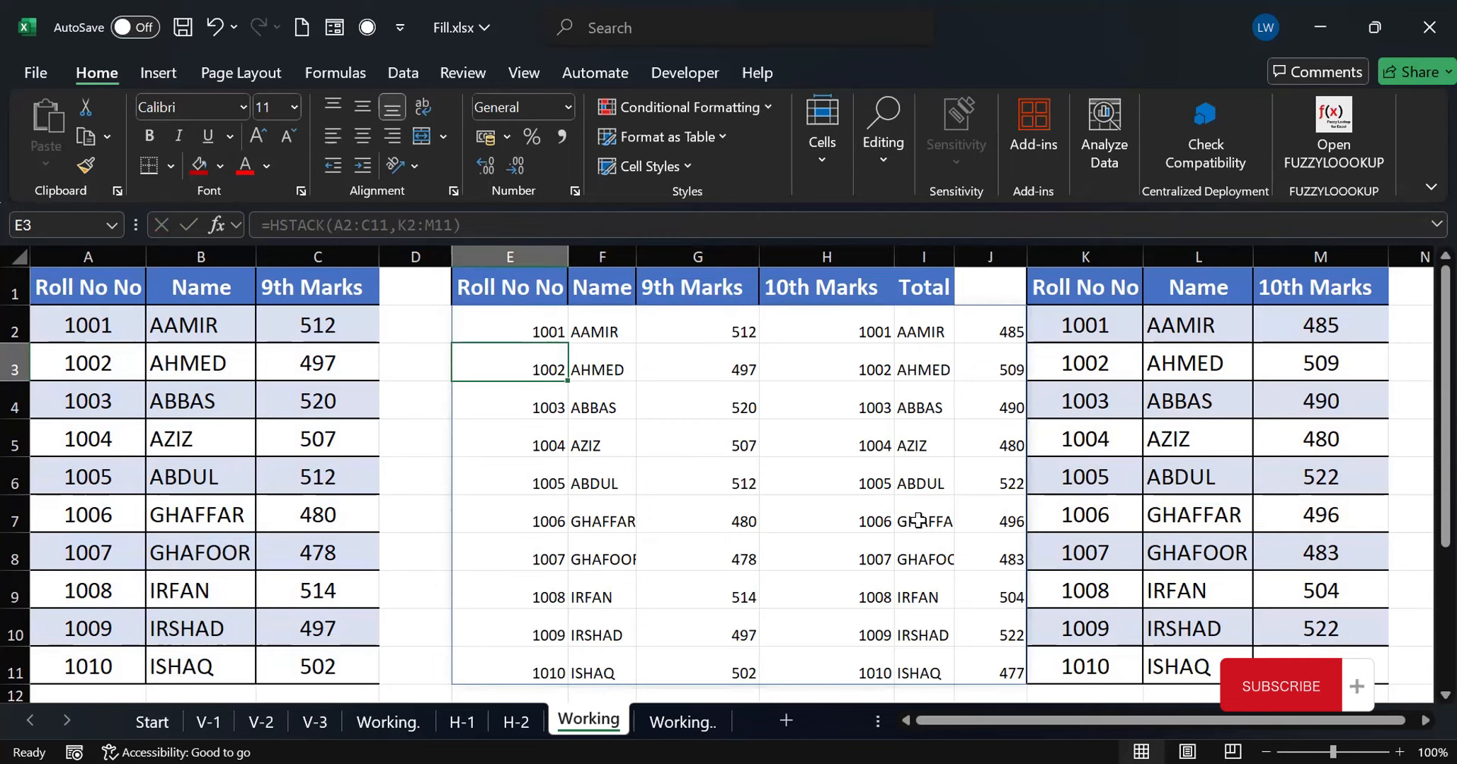
key("ctrl+z")
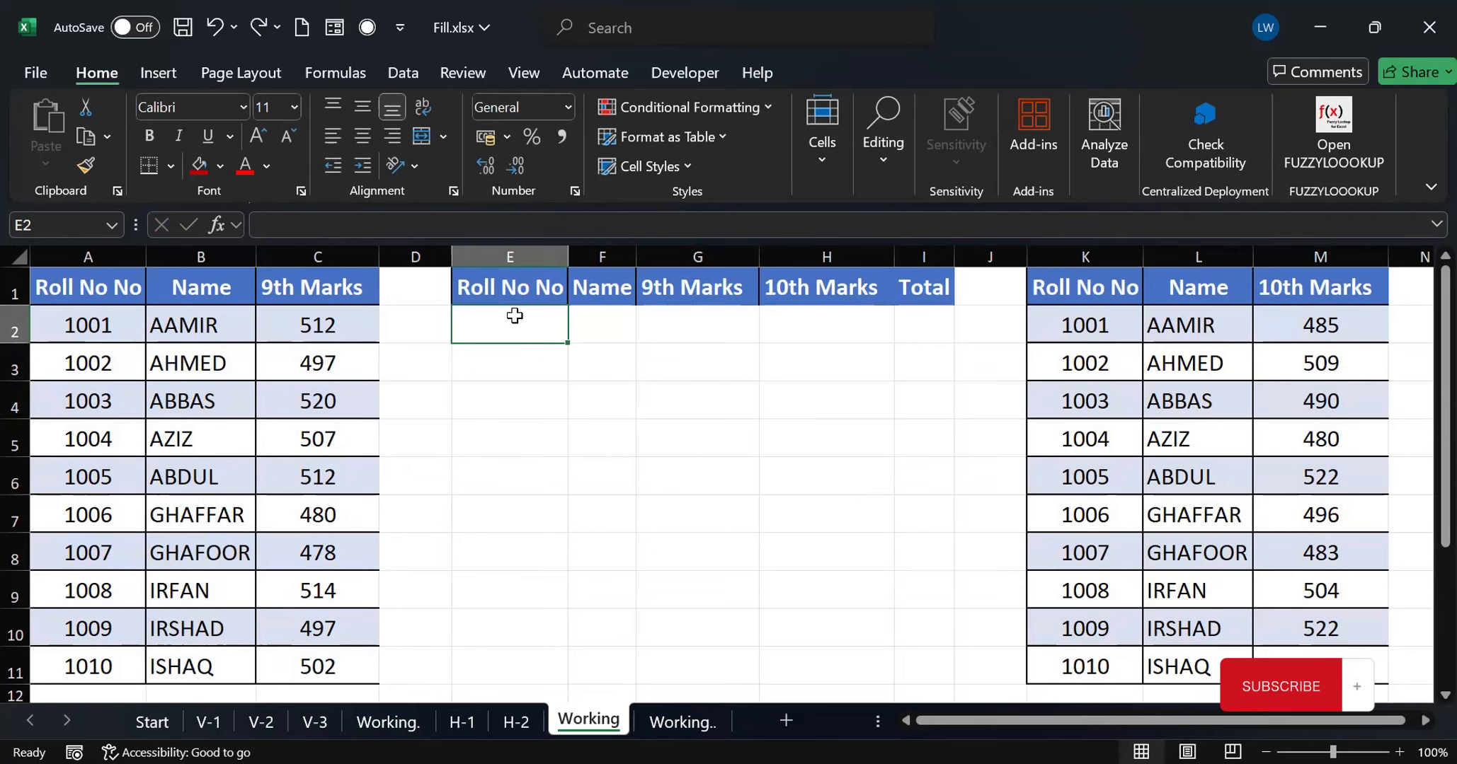
Combine the 9th marks list with only the 10th marks column from cell E2 using =HSTACK(A2:C11,M2:M11)
type("=")
key("BackSpace")
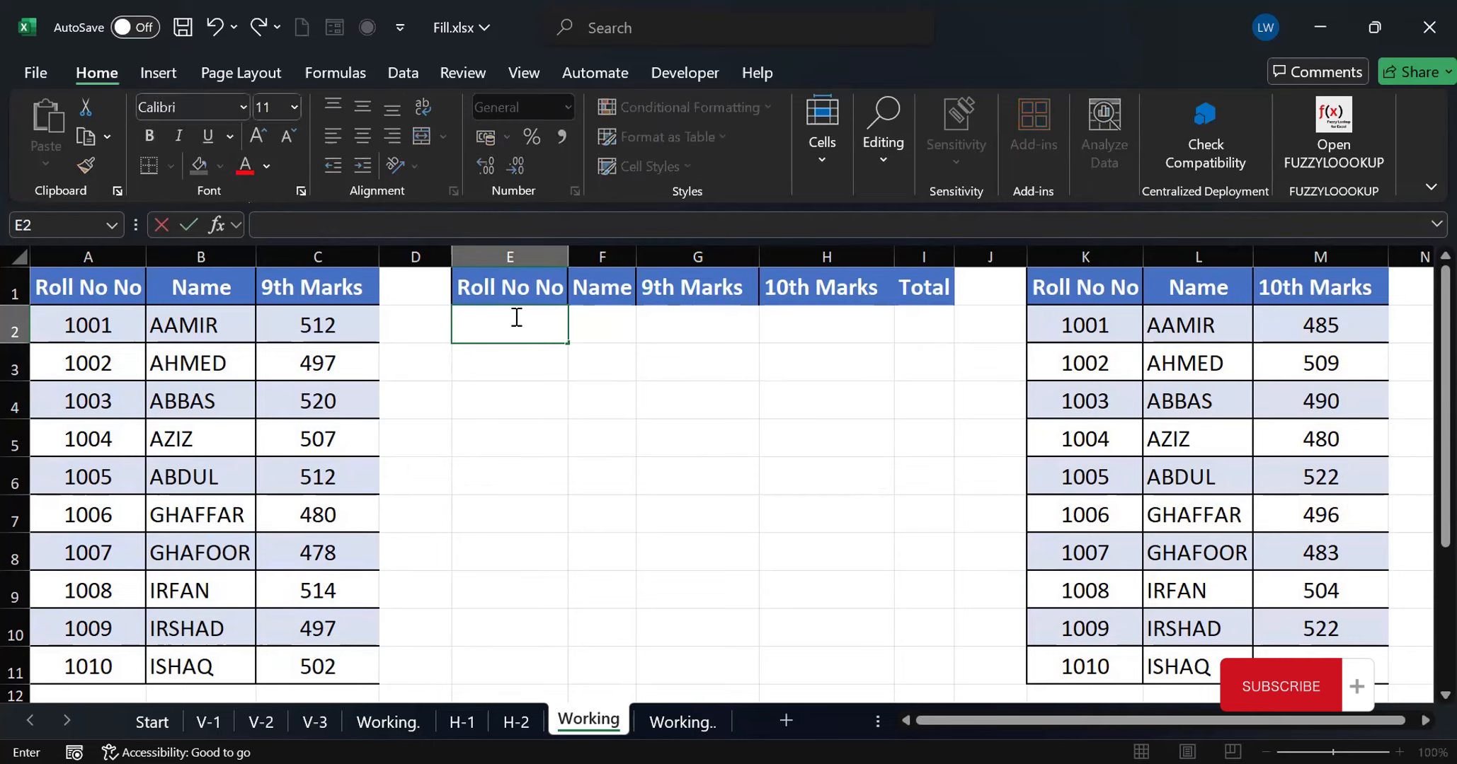
type("=")
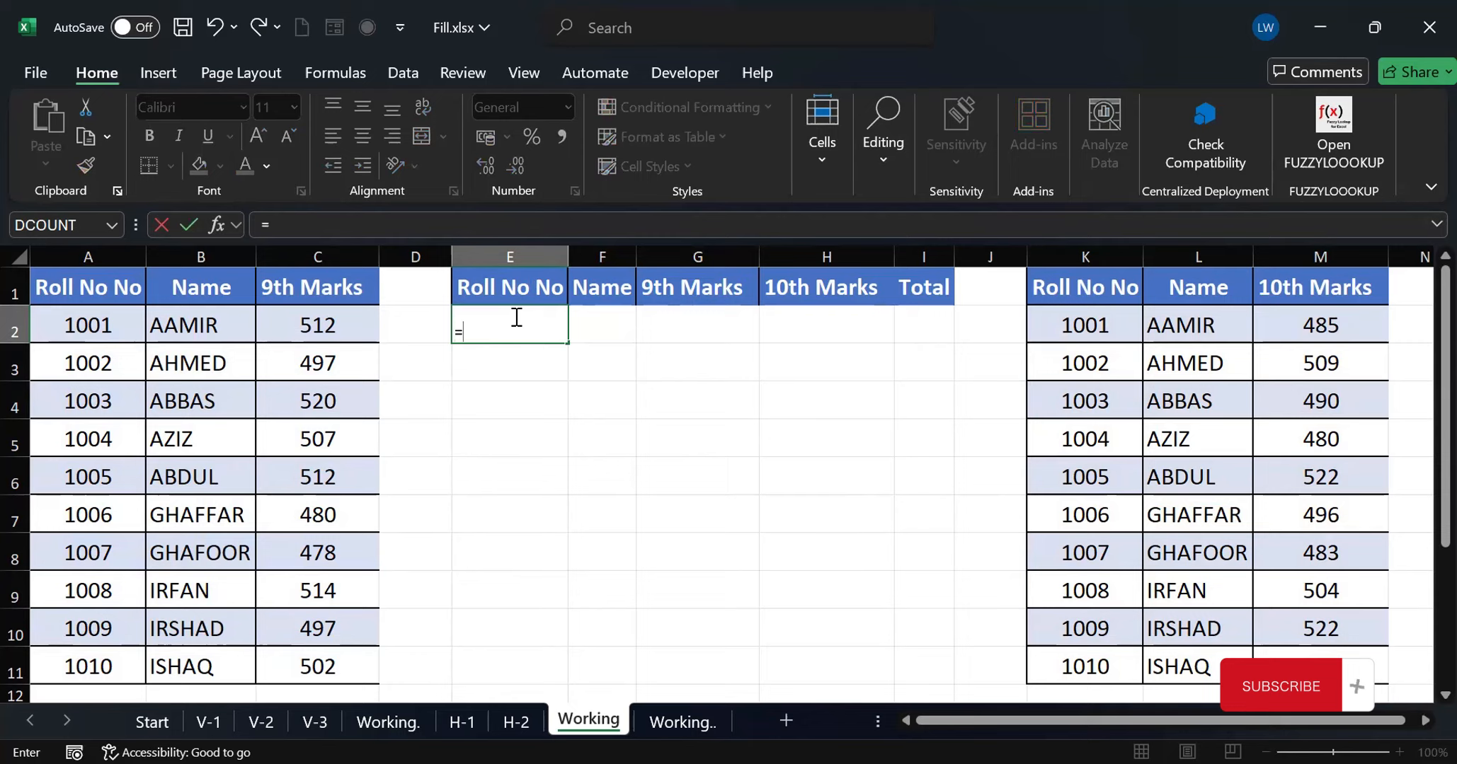
type("hstack")
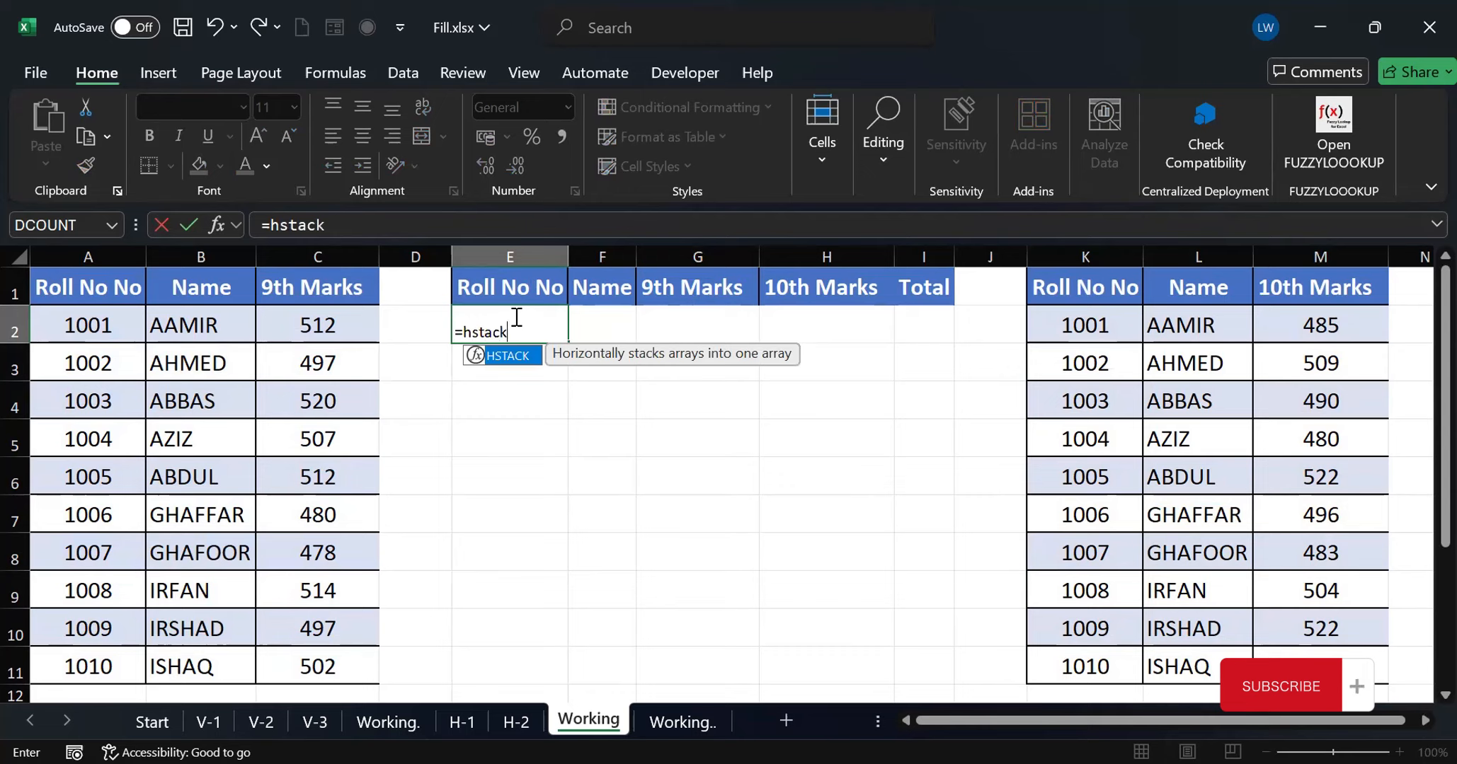
type("(")
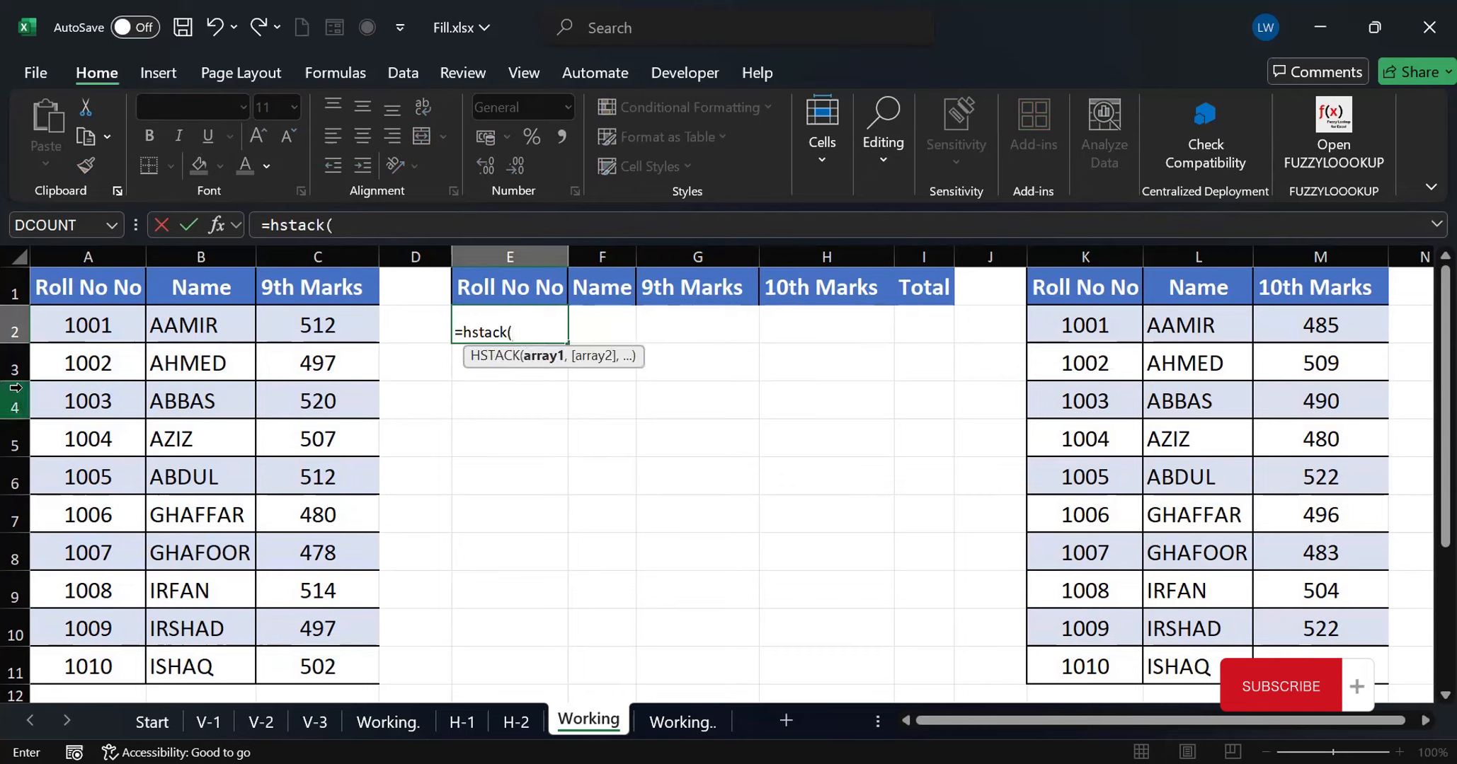
left_click(74, 322)
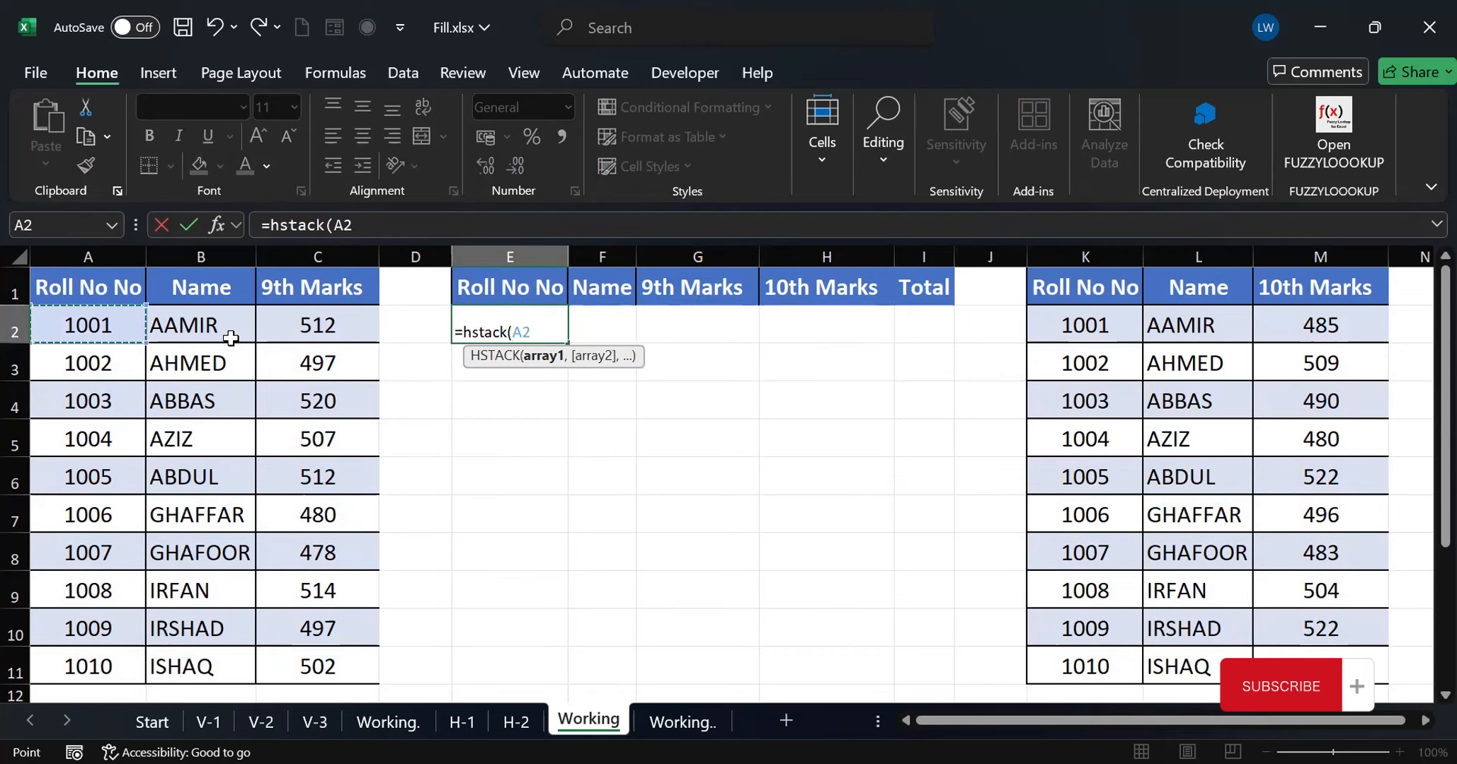
left_click(300, 659, "shift")
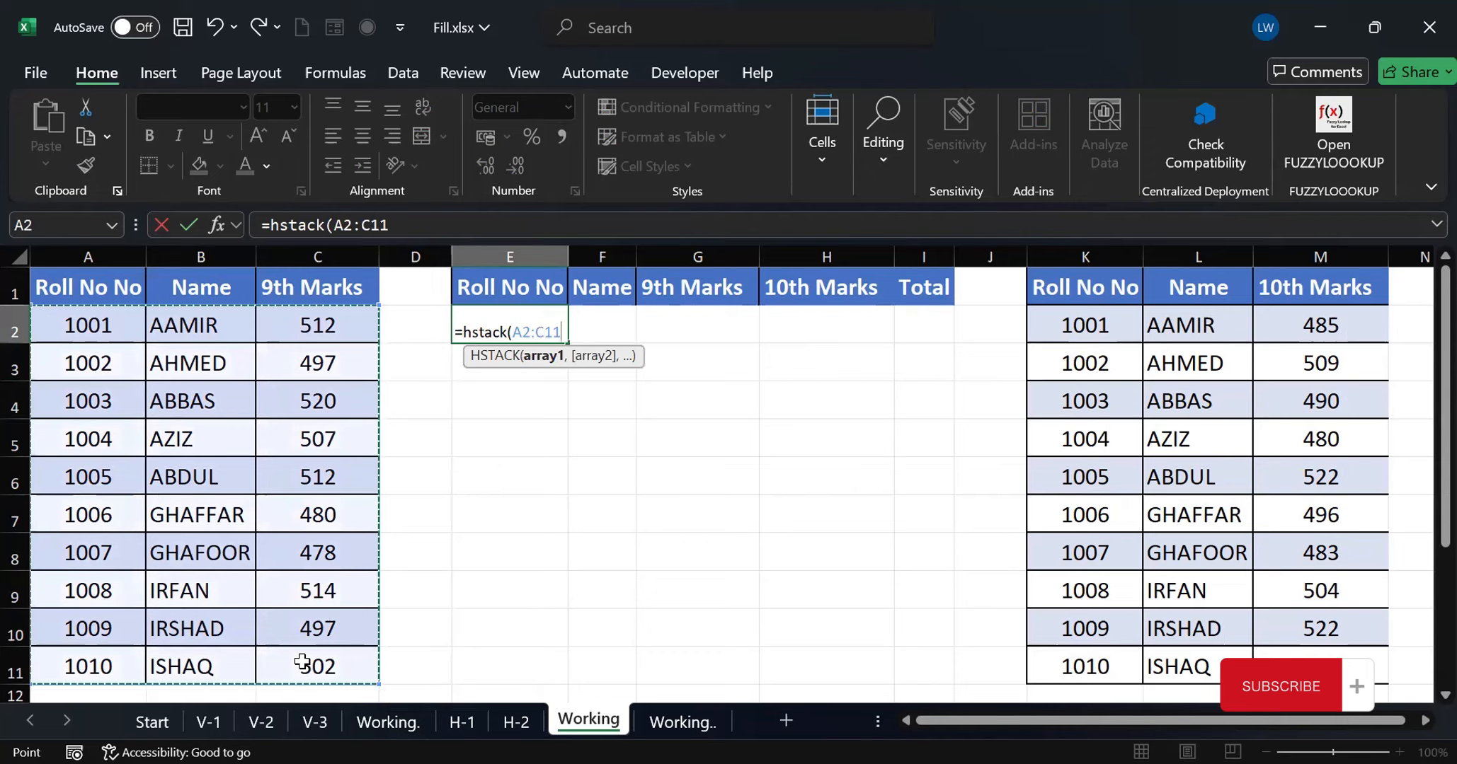
type(",")
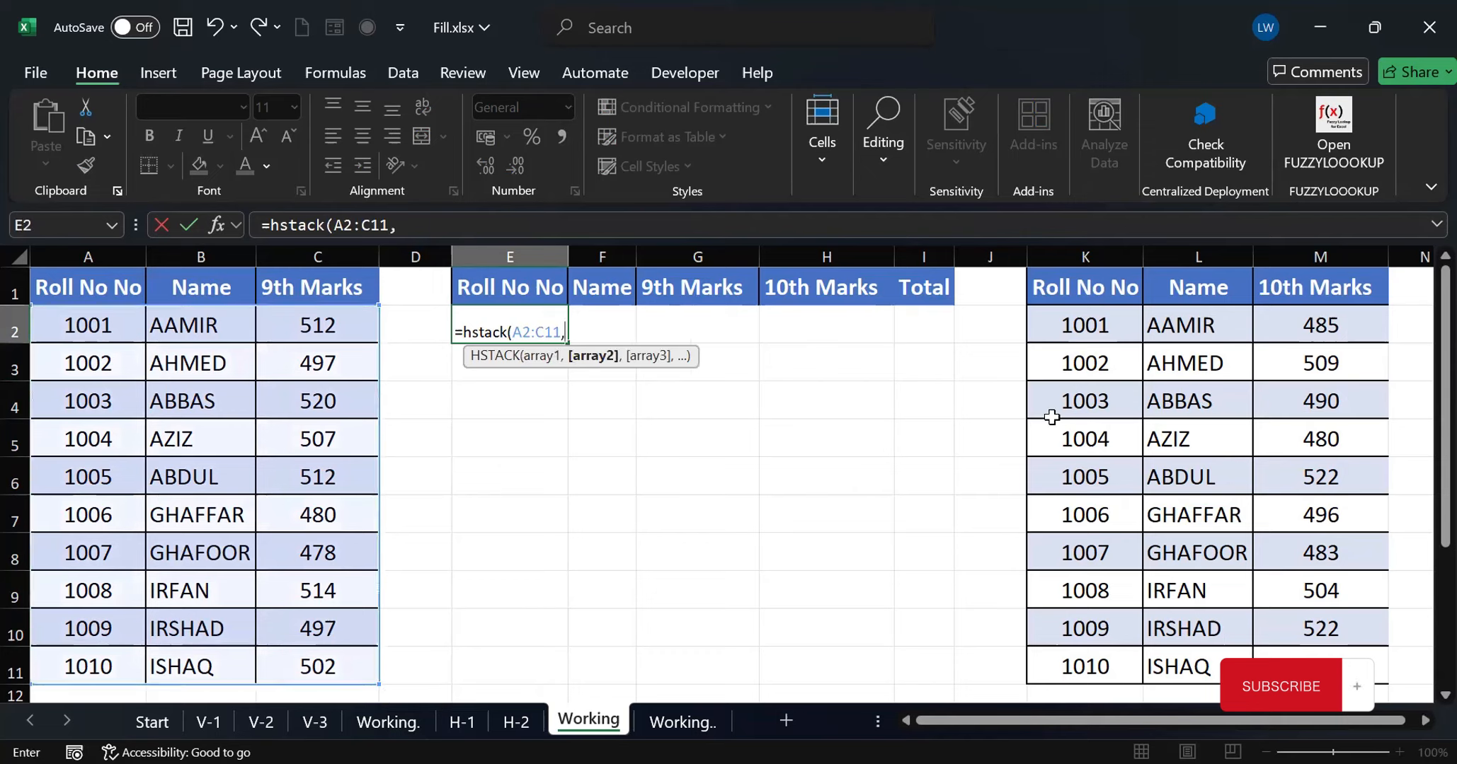
left_click(1313, 320)
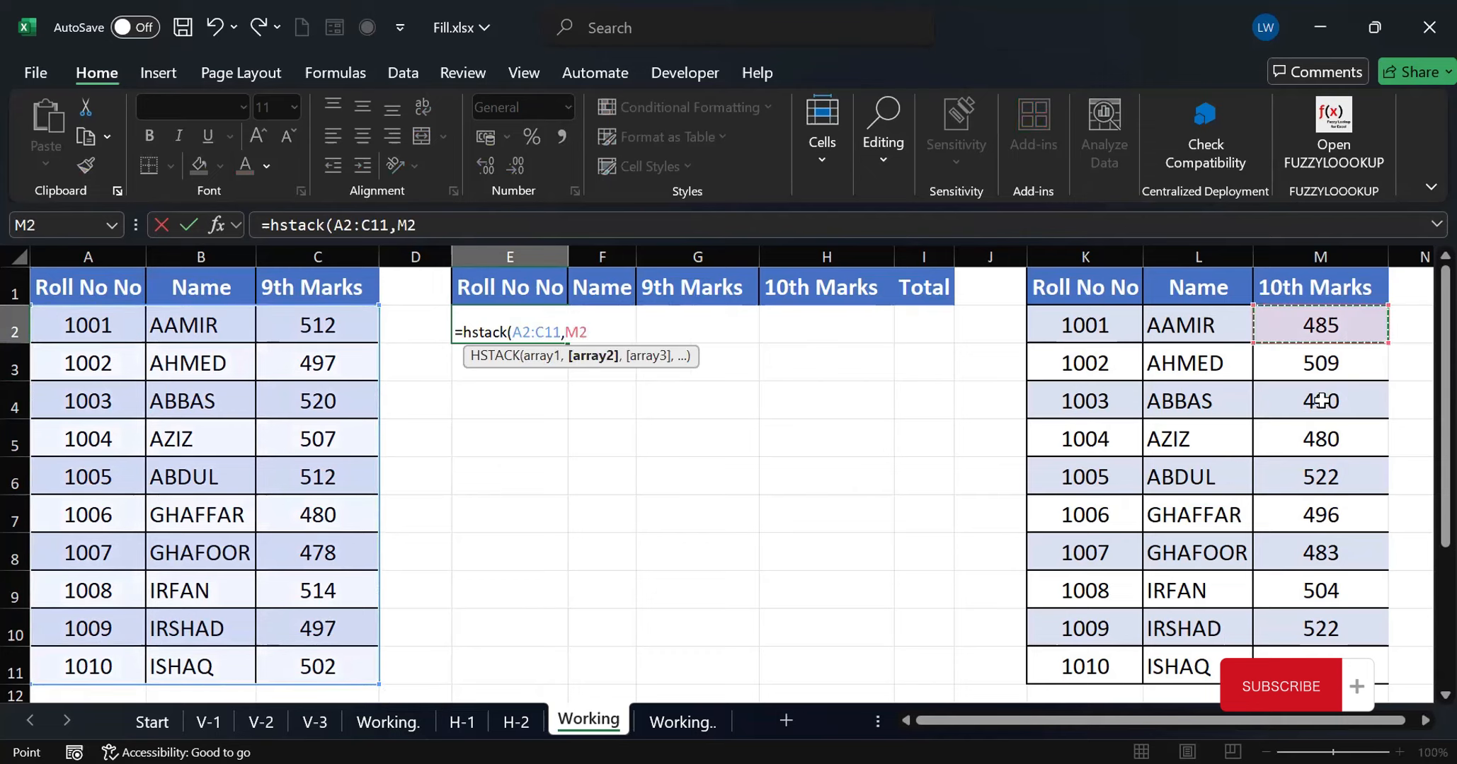
left_click(1349, 657, "shift")
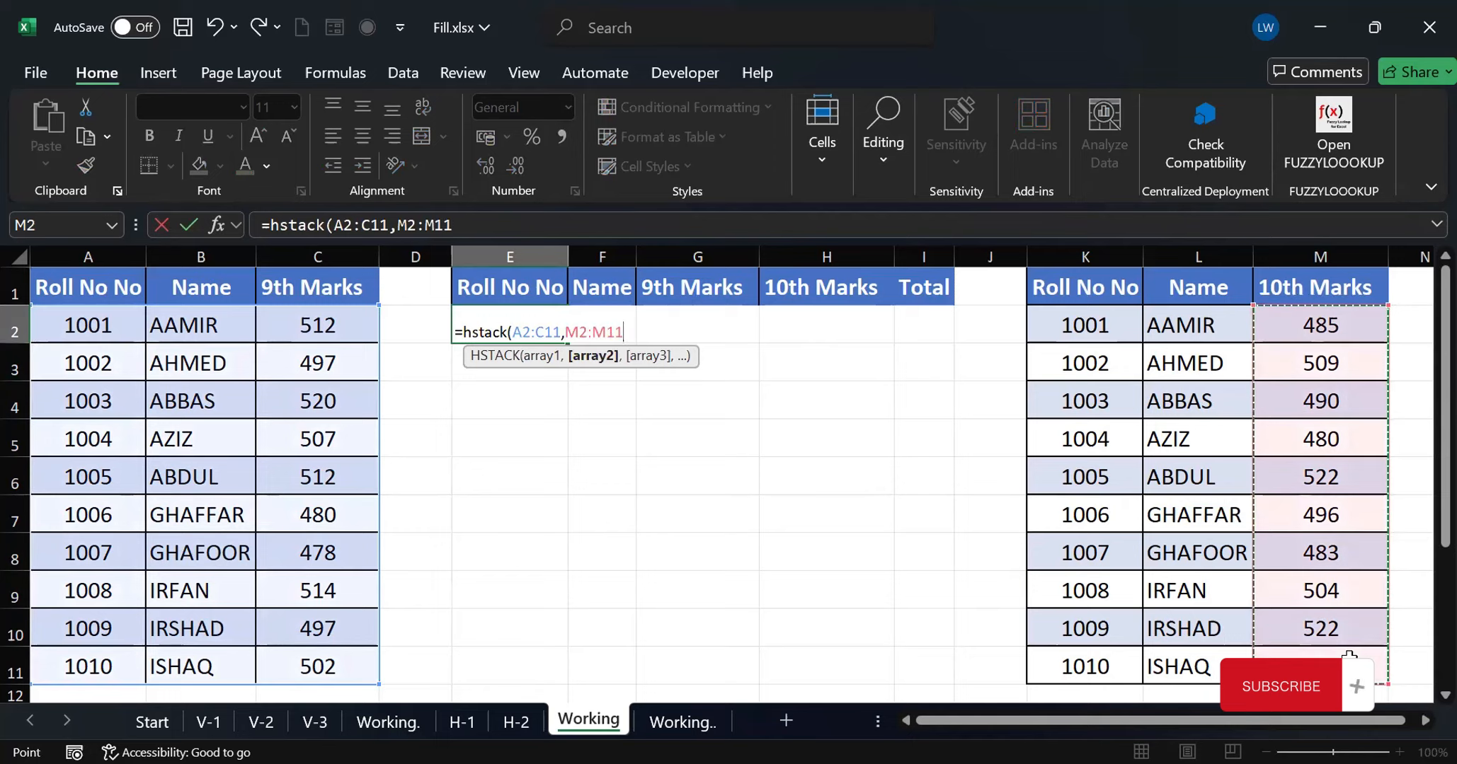
type(")")
key("Return")
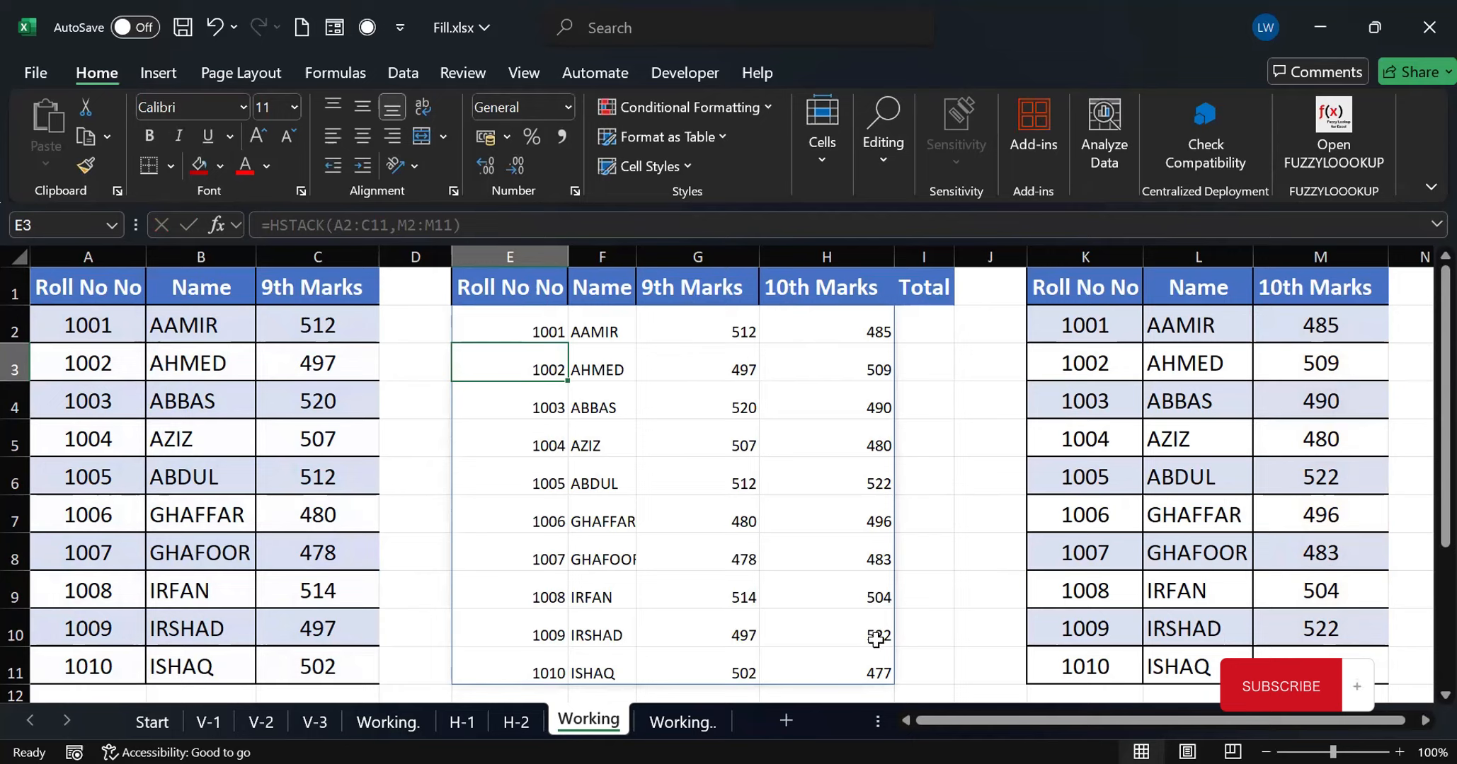
Calculate each student's total in the Total column with =G2+H2 in I2, filled down to I11
left_click(925, 320)
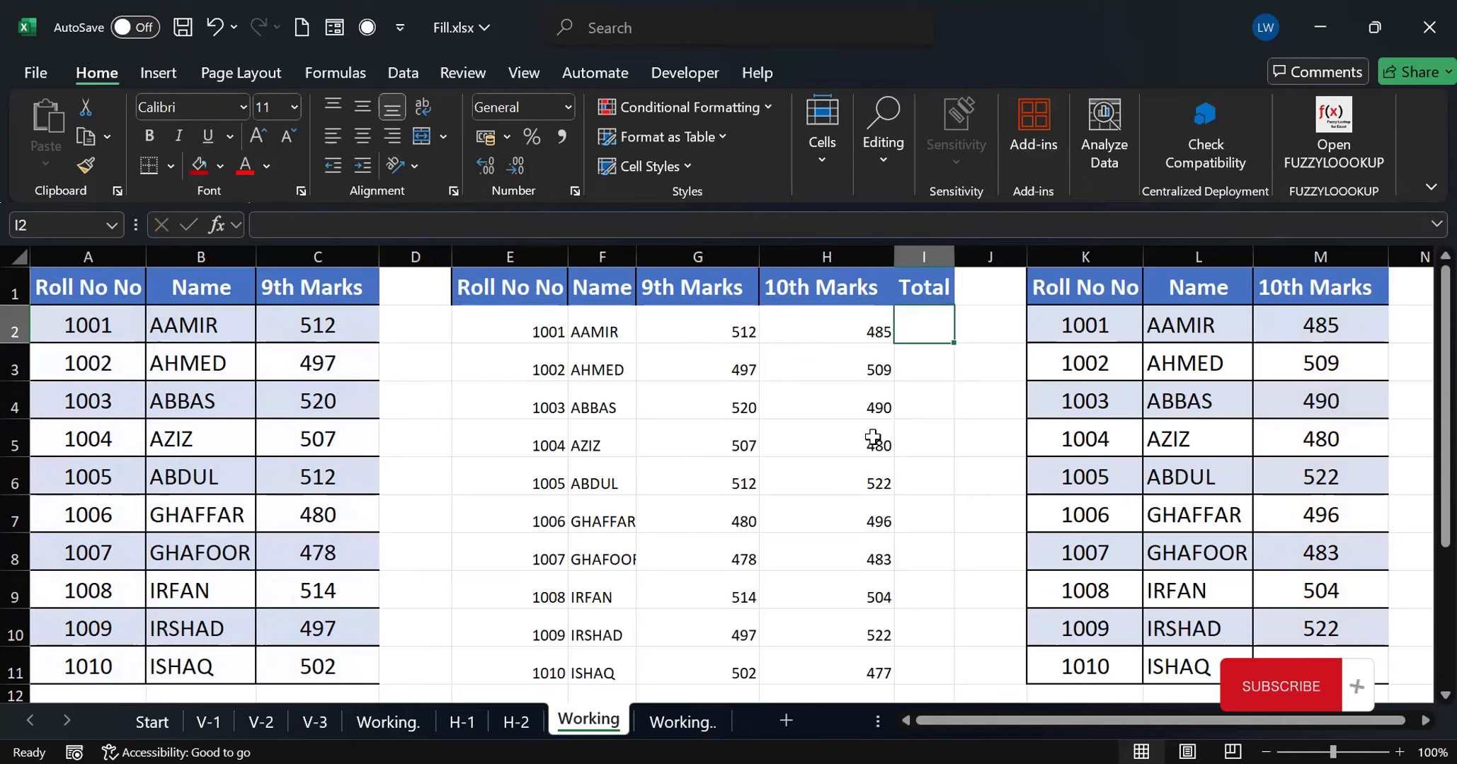
type("=")
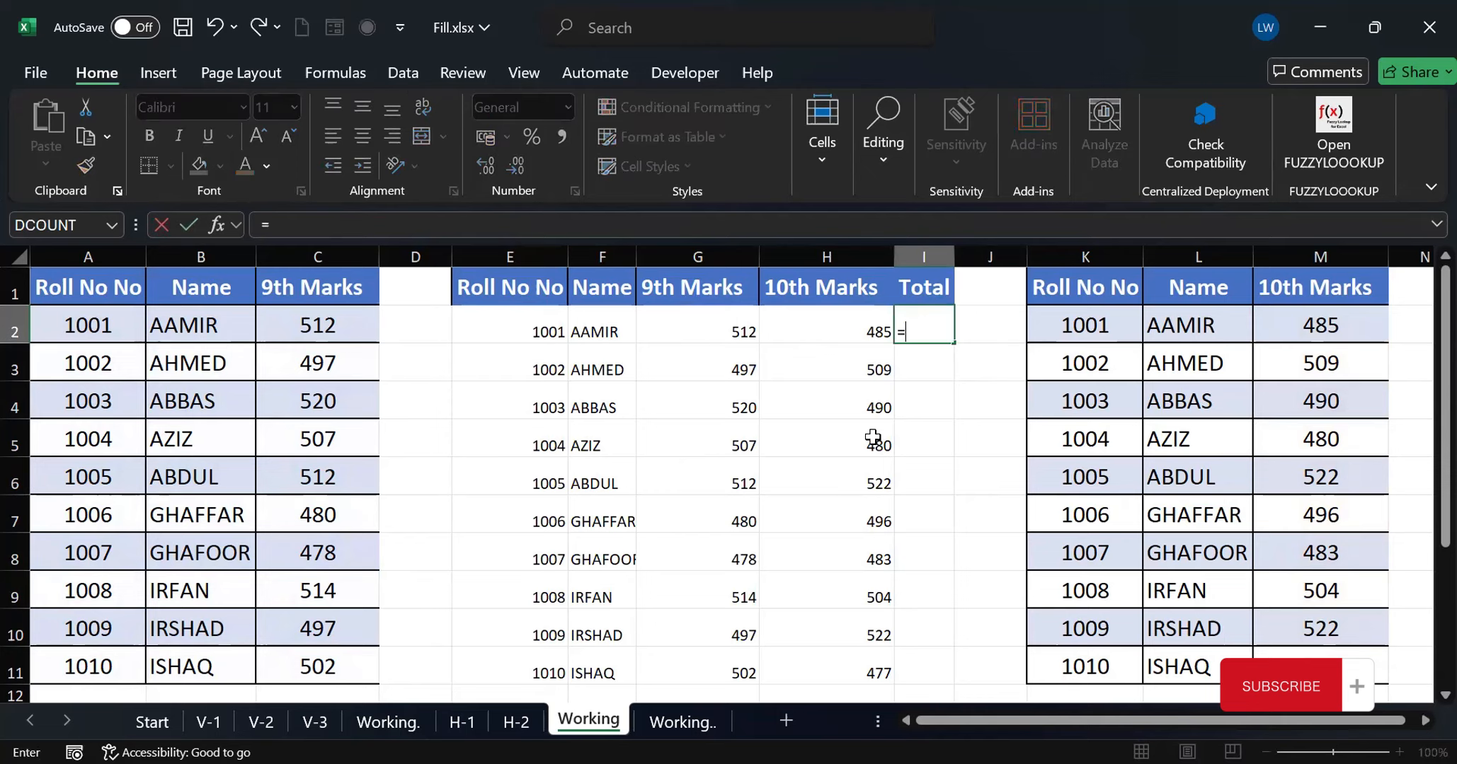
left_click(719, 328)
type("+")
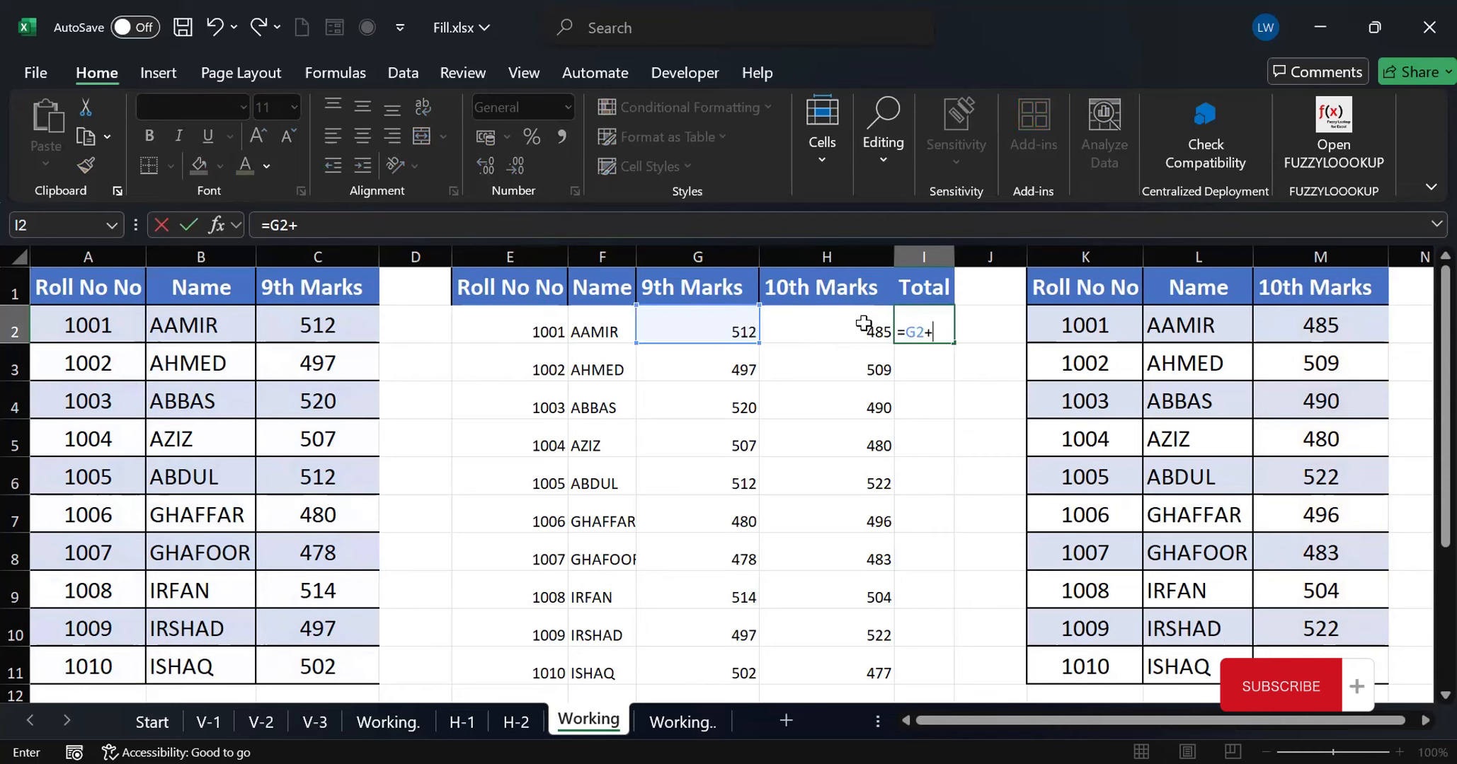
left_click(861, 325)
key("Return")
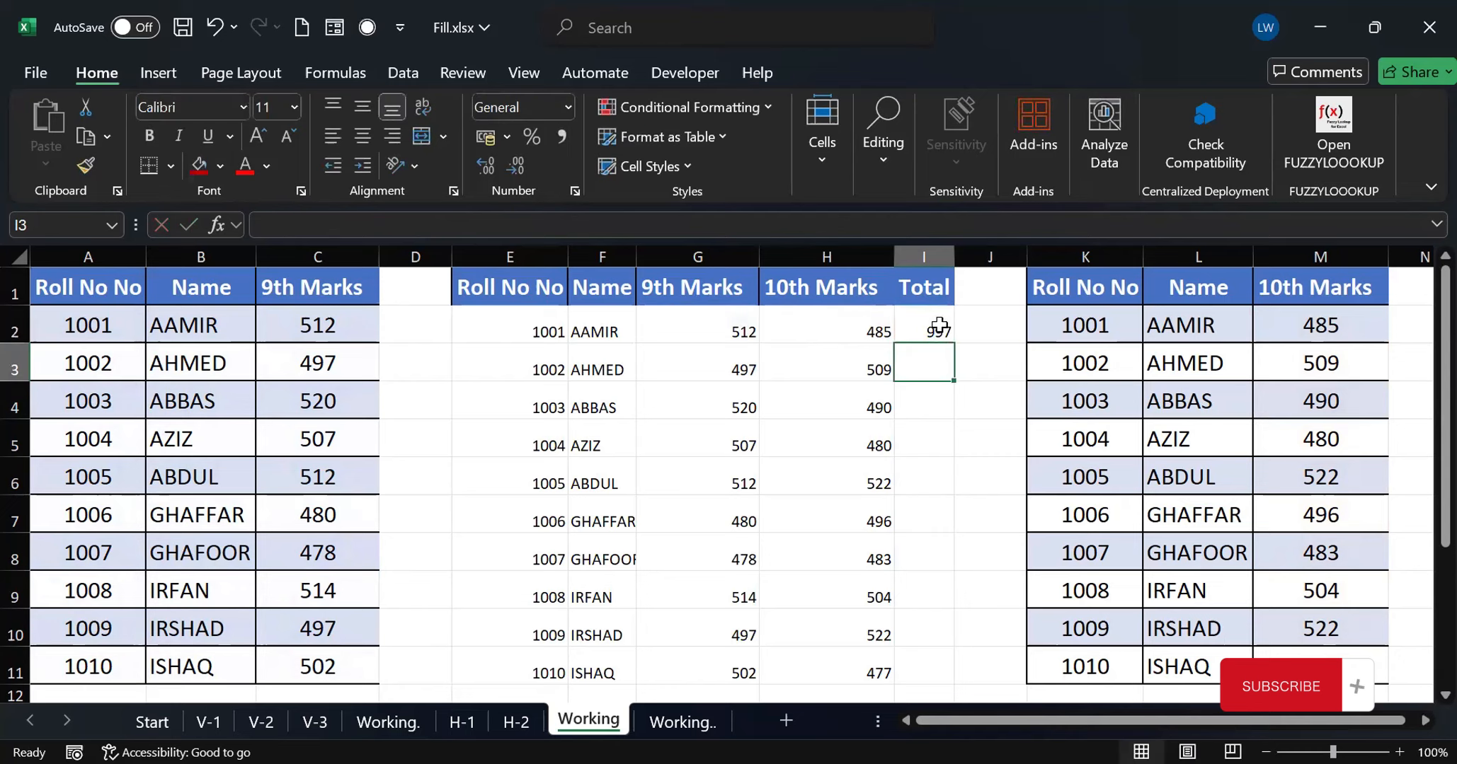
left_click(914, 329)
double_click(953, 343)
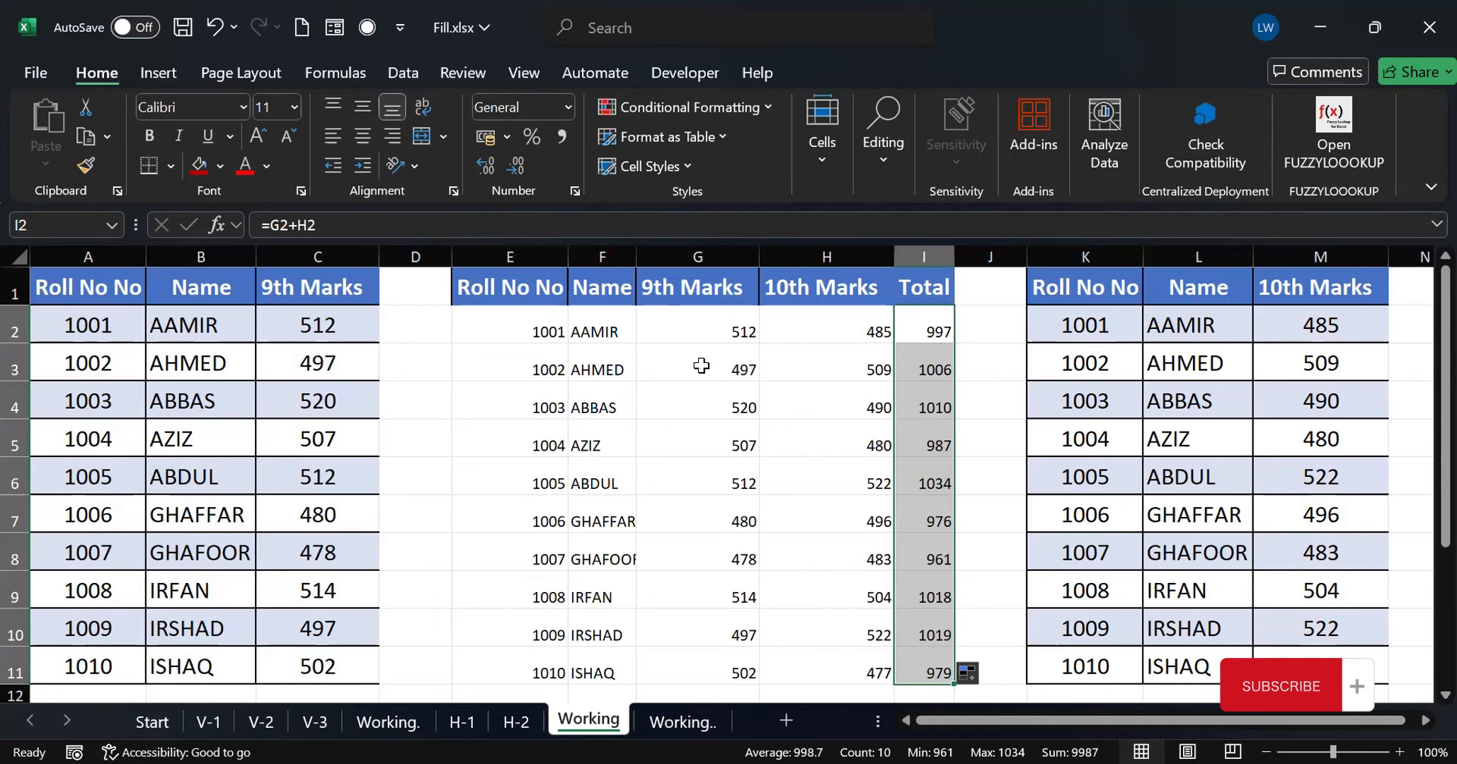
Set the 9th marks of roll number 1001 in C2 to 412 and check the combined list's first row
left_click(319, 325)
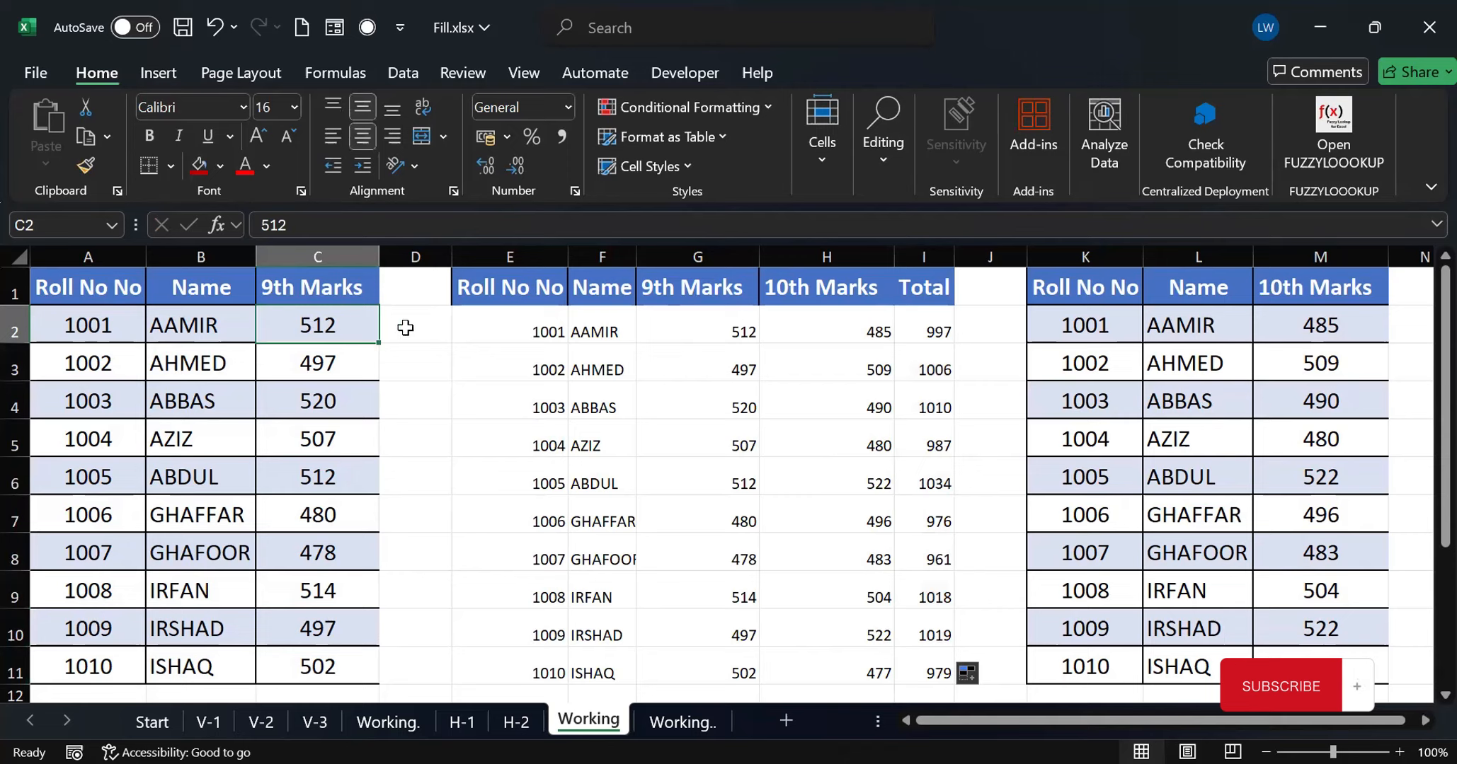
type("412")
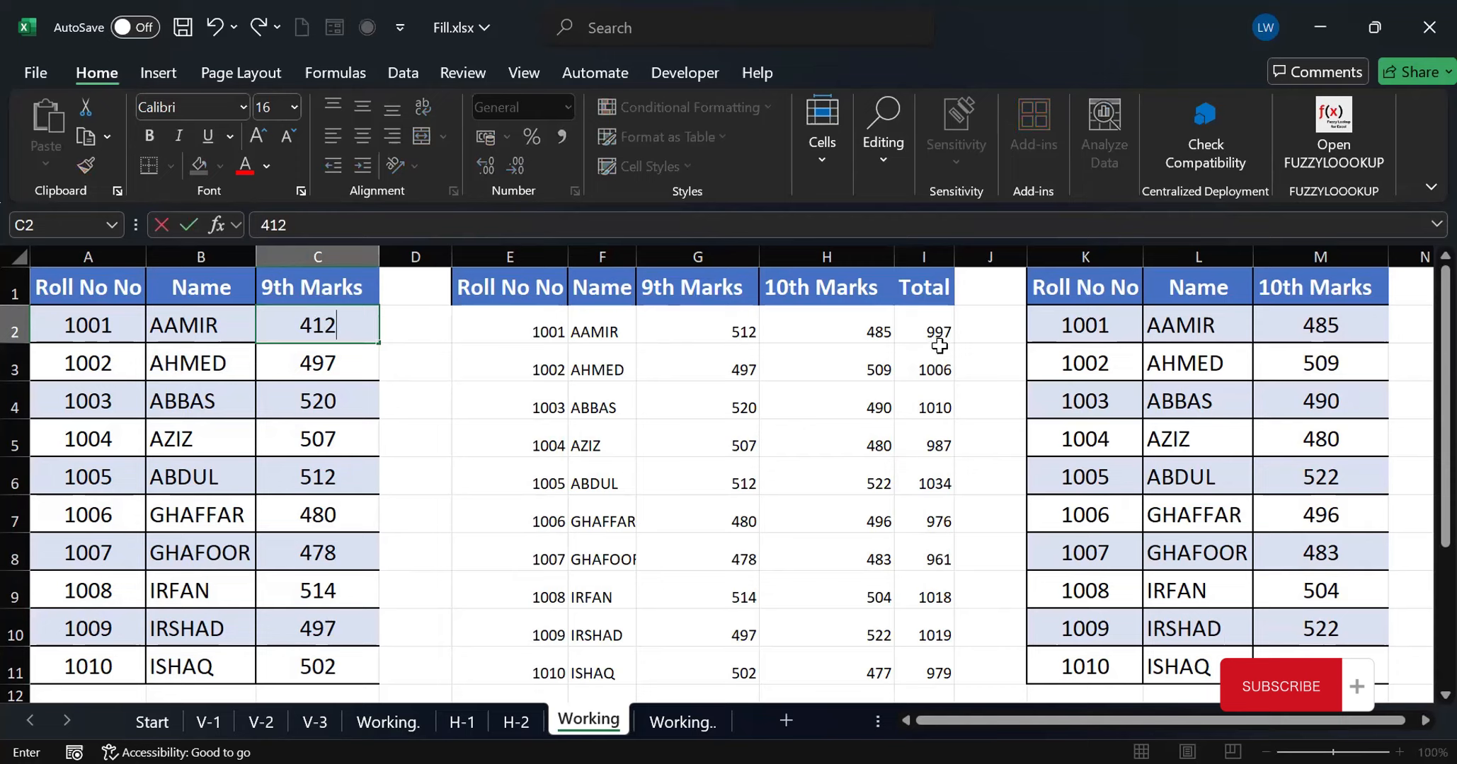
left_click(983, 366)
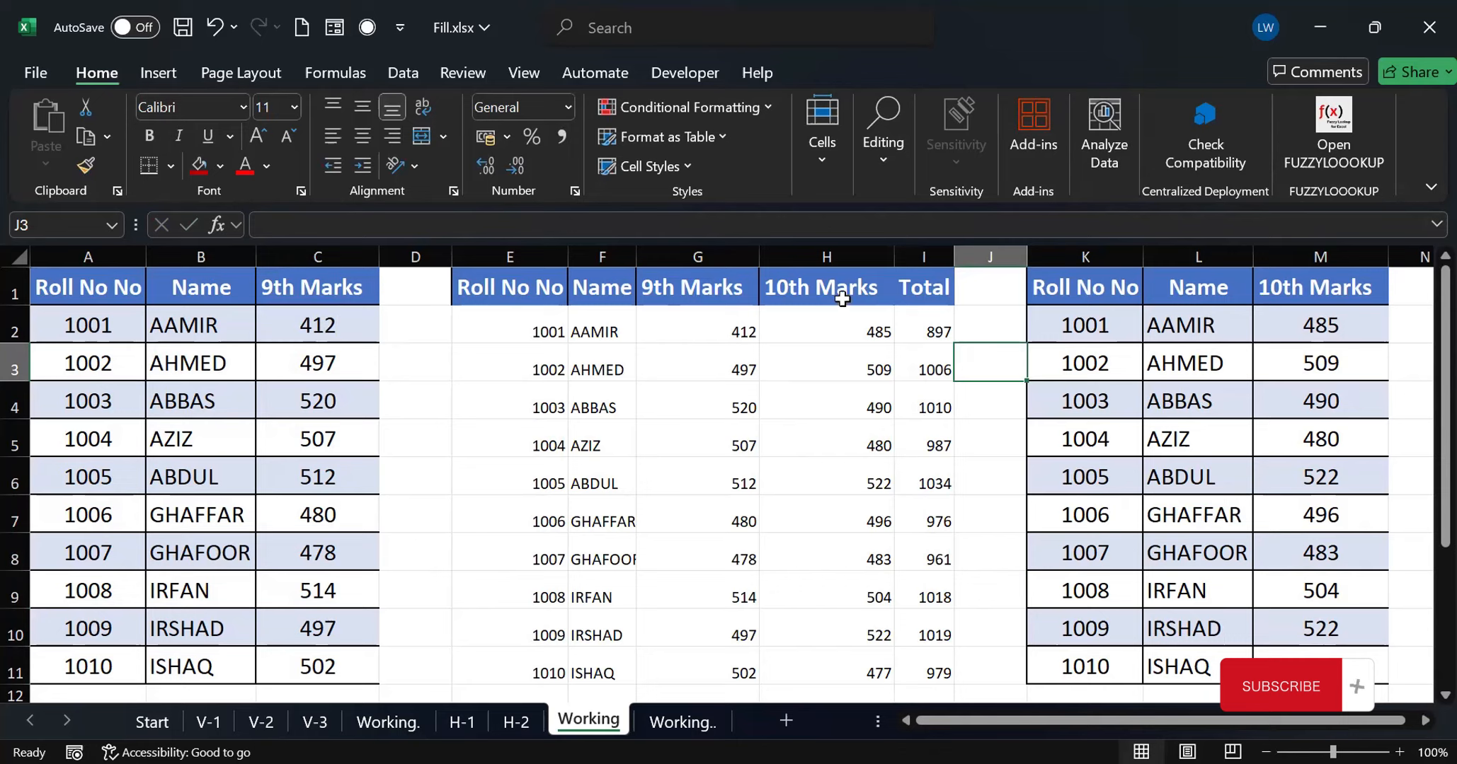
Review the source lists on sheets H-1 and H-2, and clear the combined results in E2:I11 on Working
left_click(467, 719)
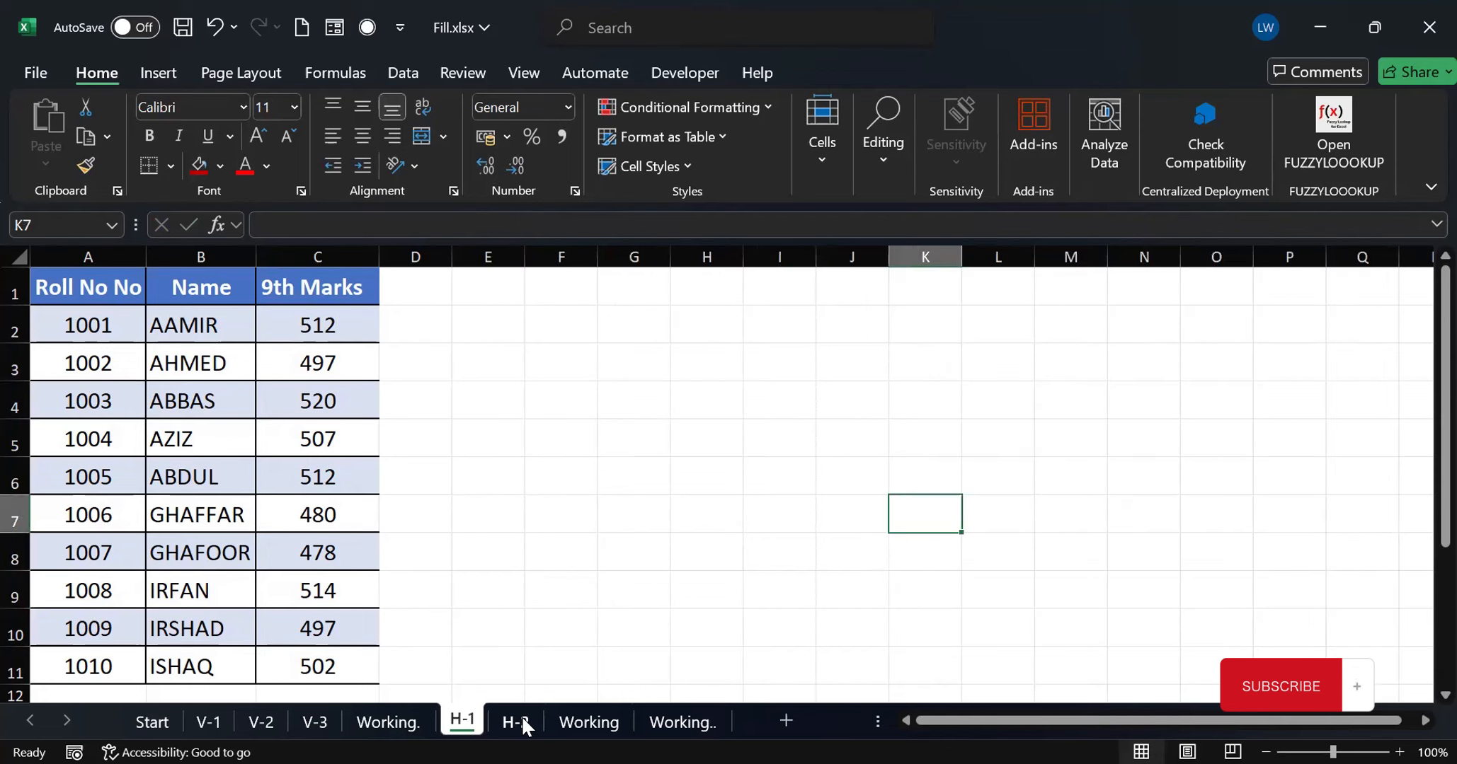
left_click(524, 717)
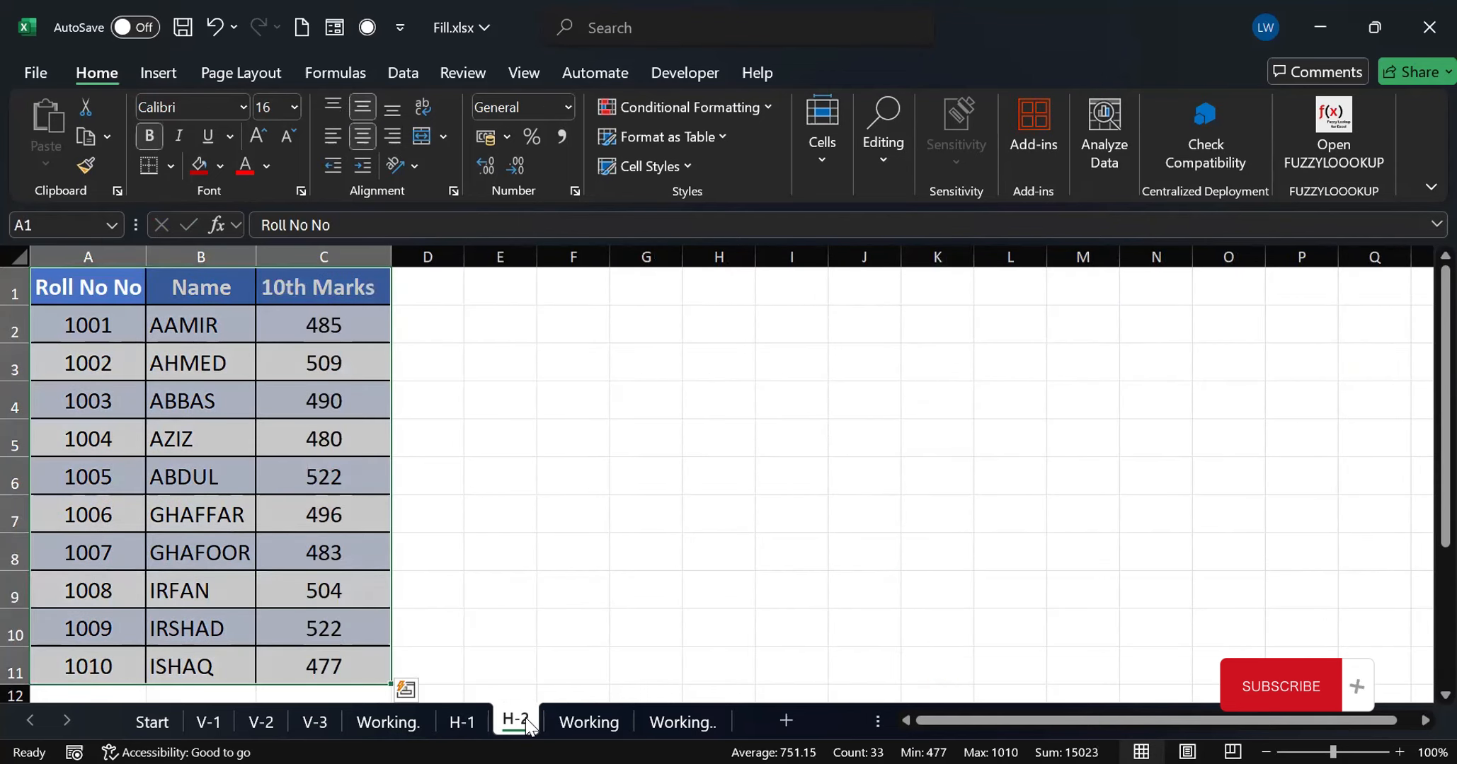
left_click(600, 723)
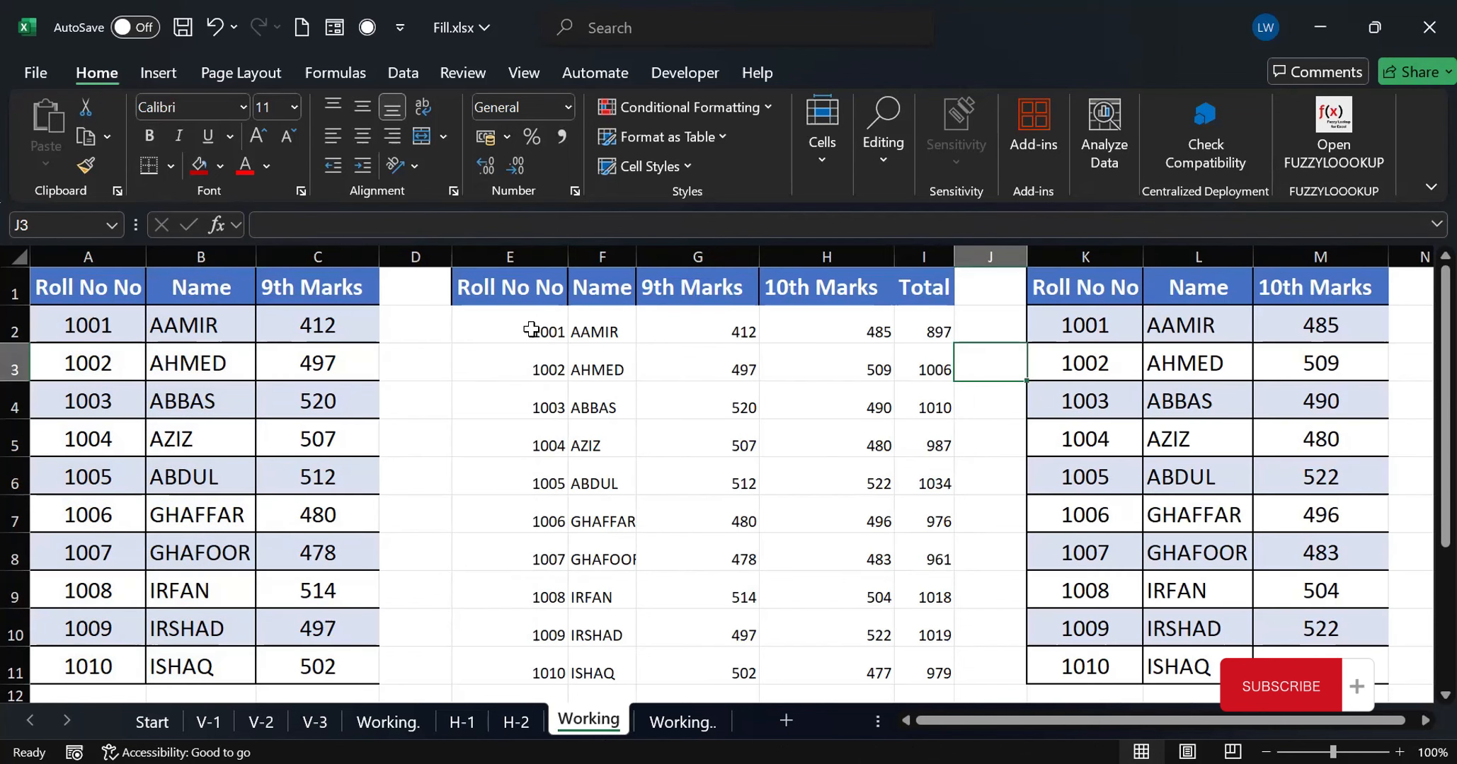
left_click_drag(533, 329, 927, 680)
key("Delete")
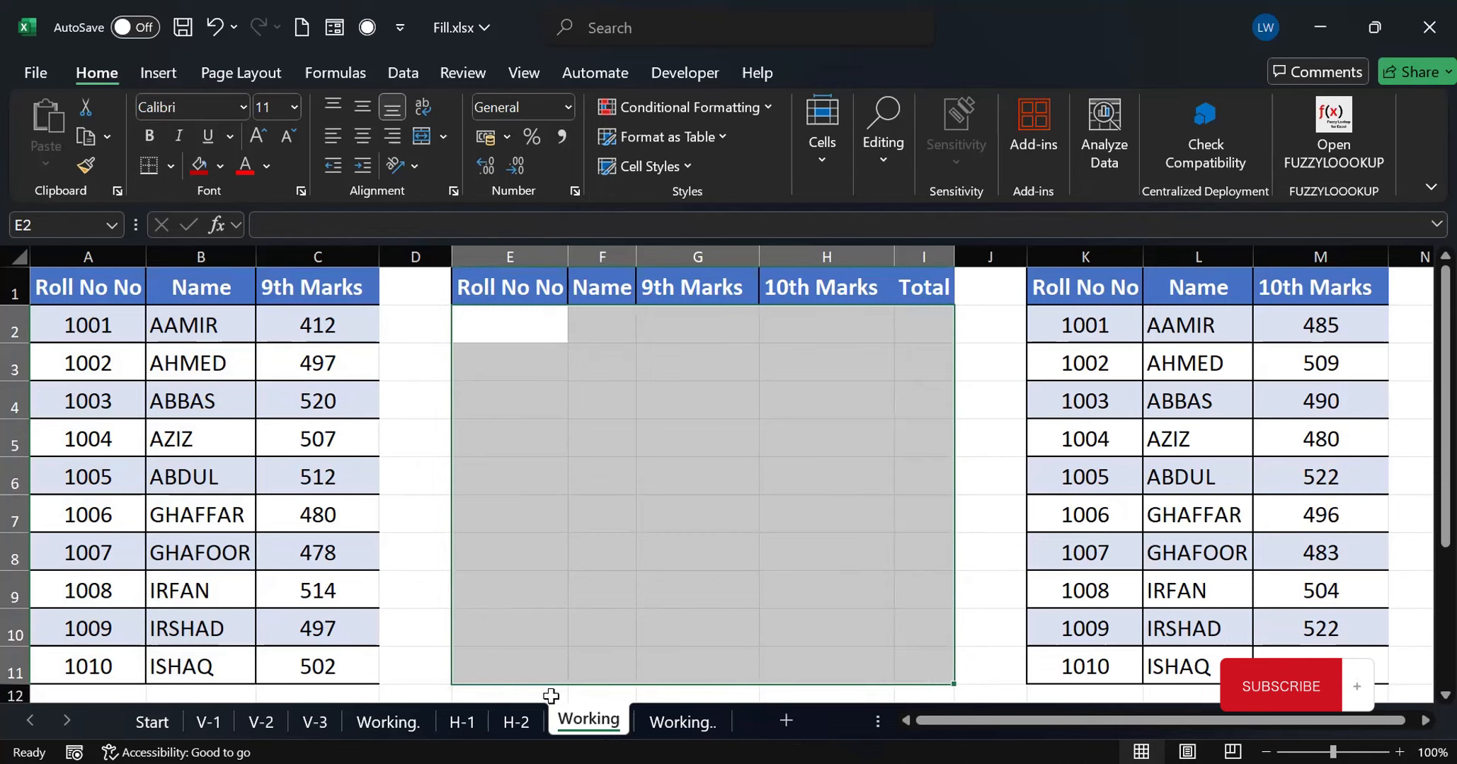
Convert the 9th marks data A1:C11 on sheet H-1 into a table with headers
left_click(461, 726)
left_click(214, 330)
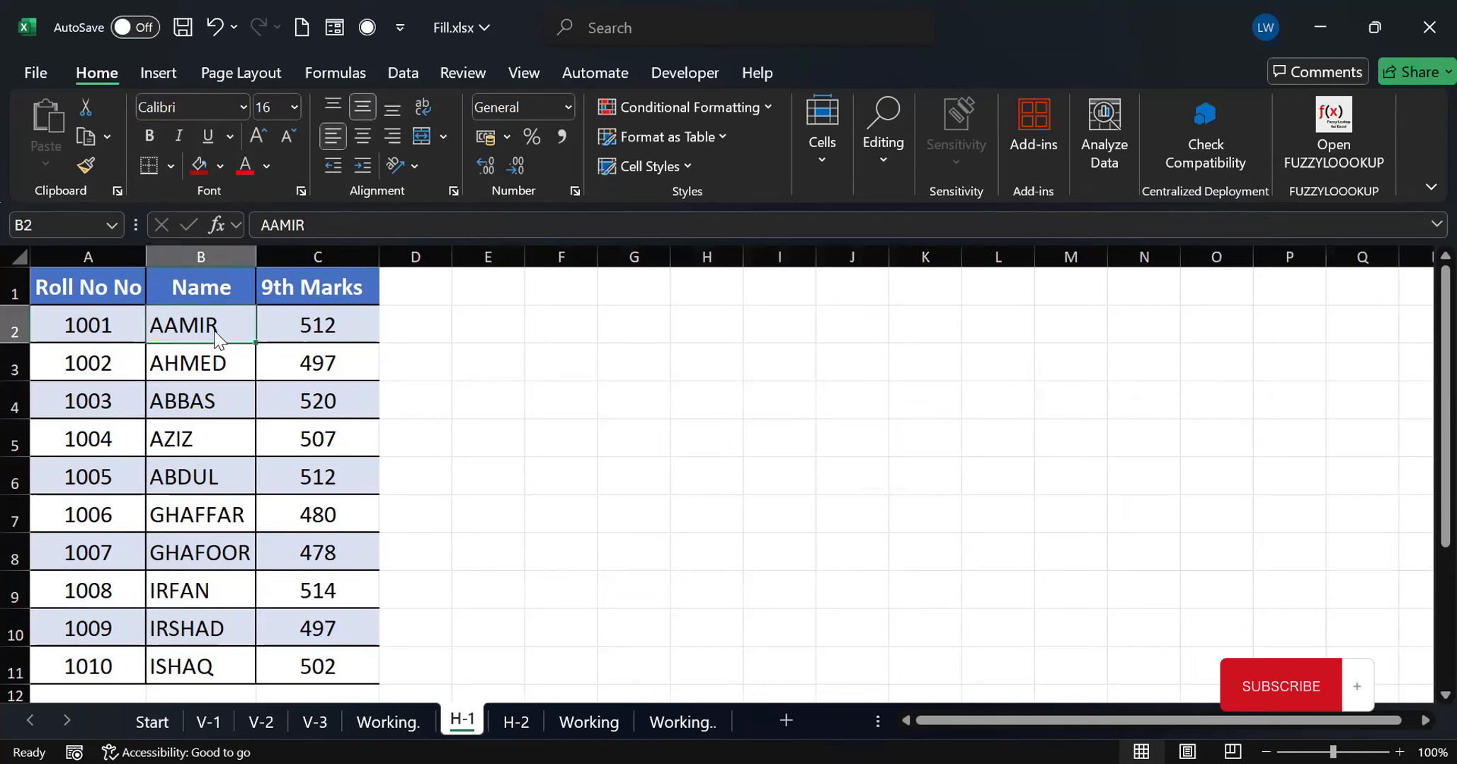
key("ctrl+t")
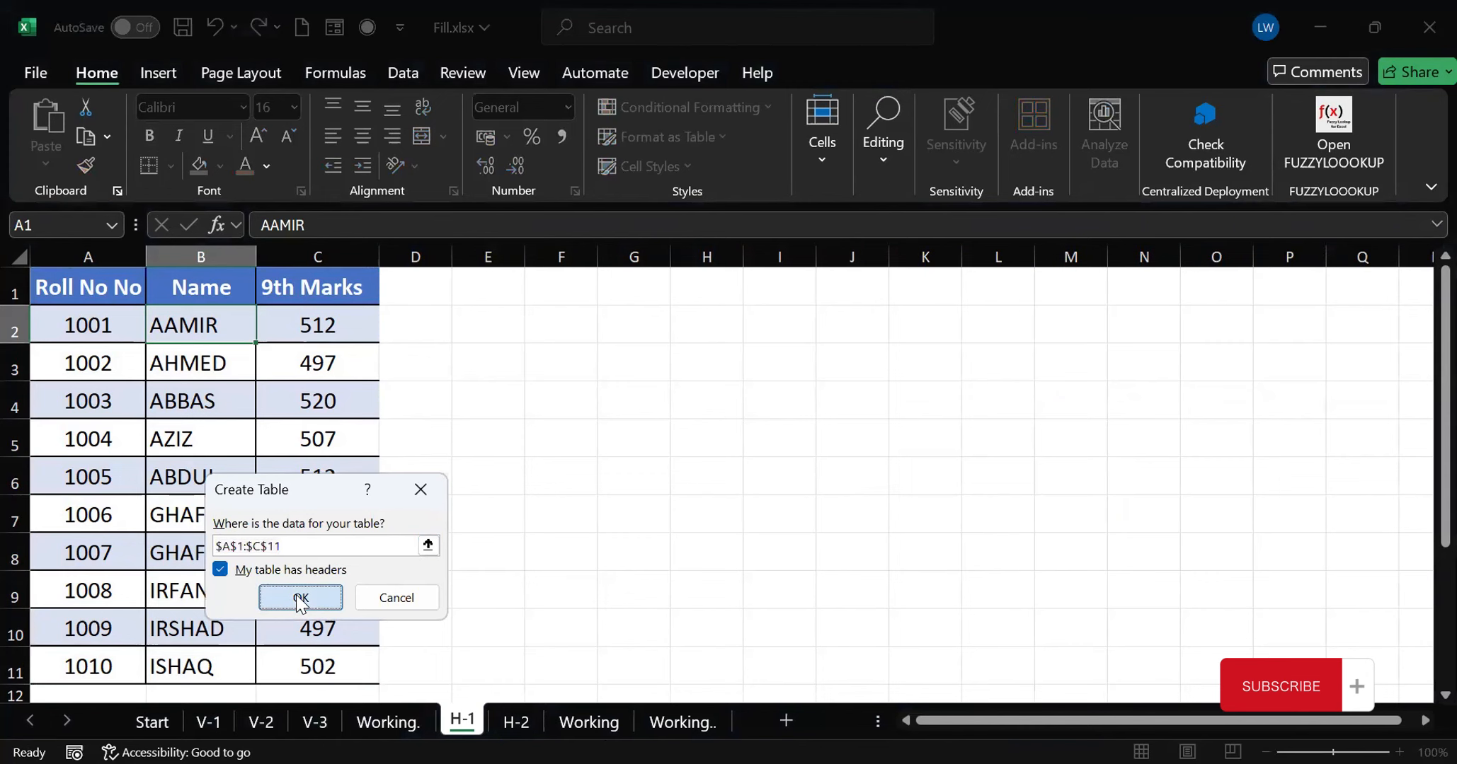
left_click(301, 598)
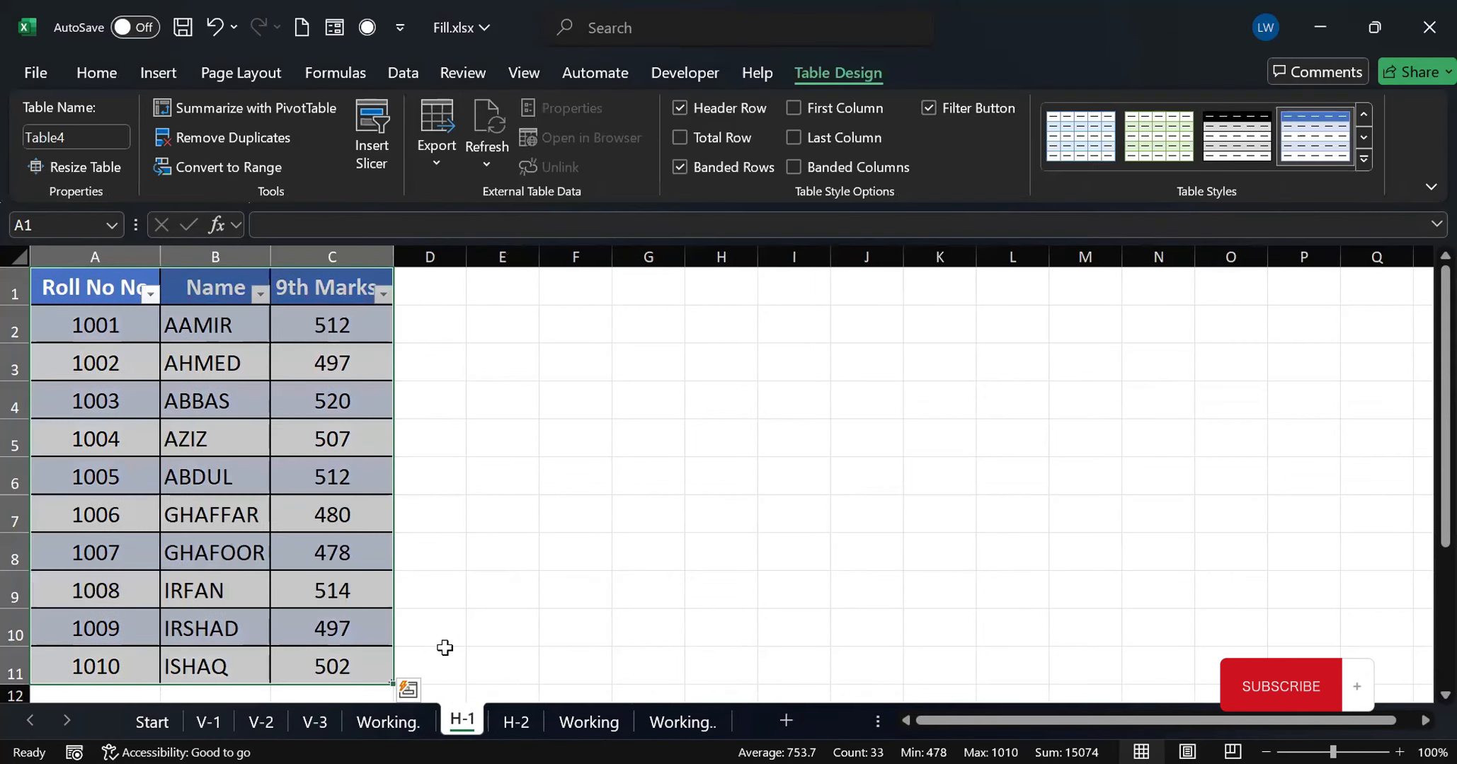
Convert the 10th Marks column C1:C11 on sheet H-2 into a table with headers
left_click(526, 720)
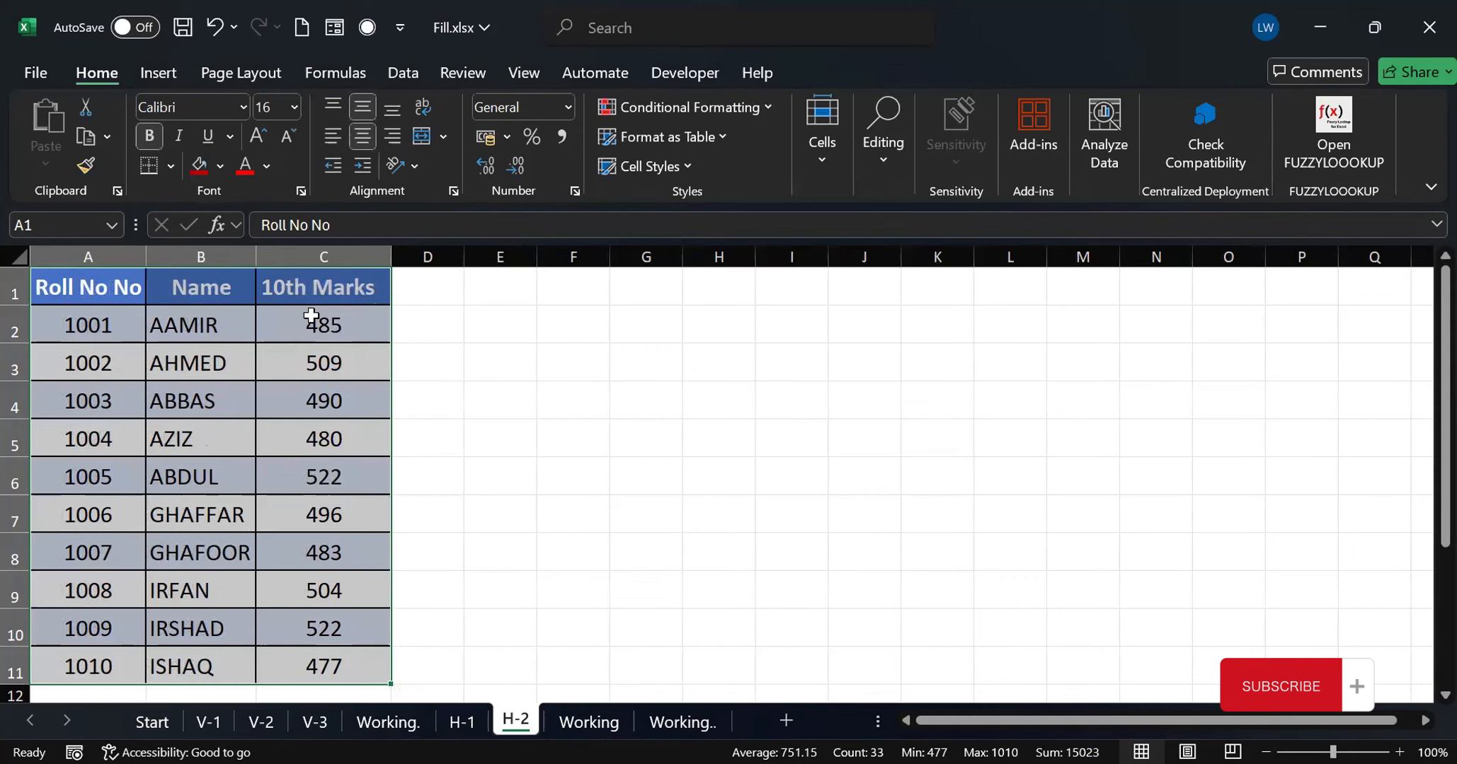
left_click_drag(315, 283, 346, 656)
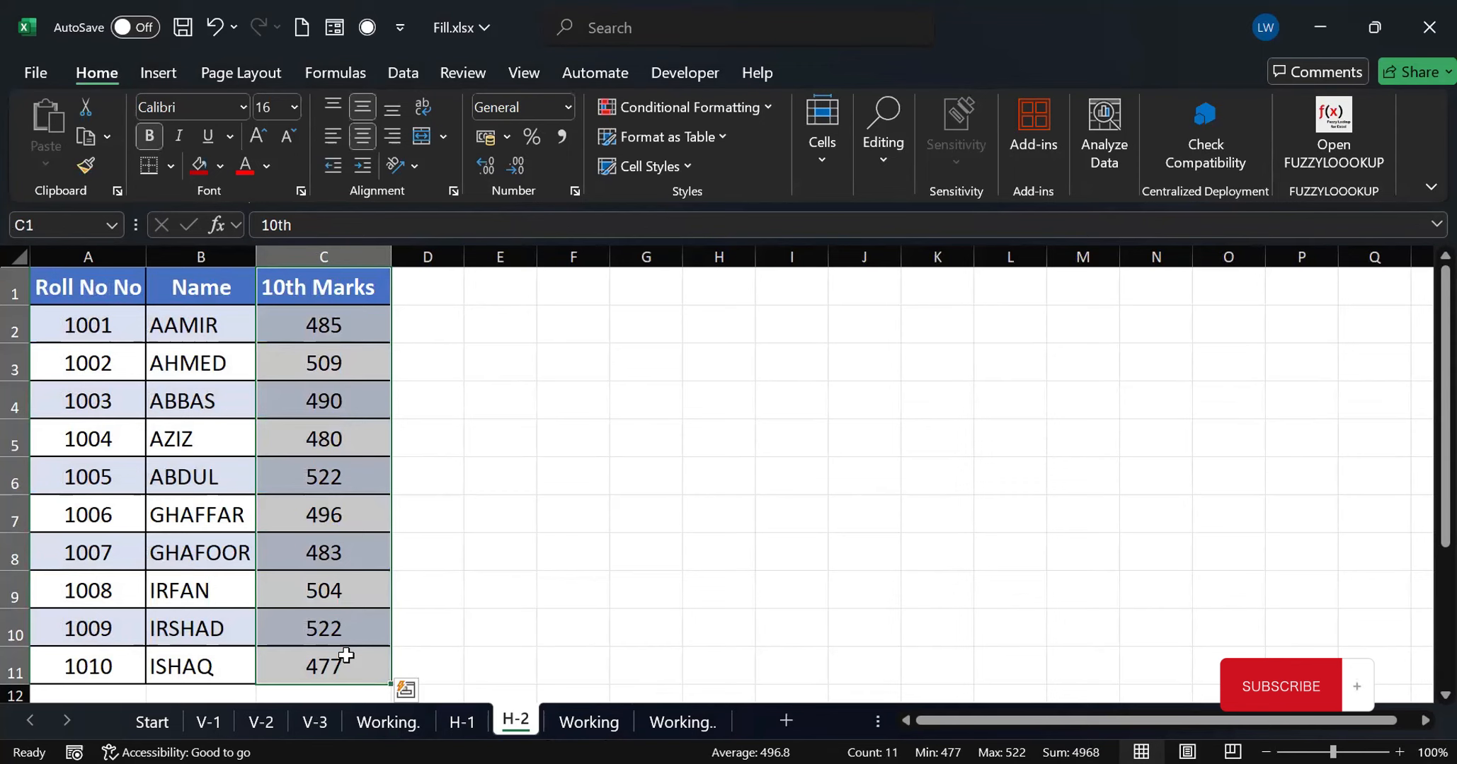
key("ctrl+t")
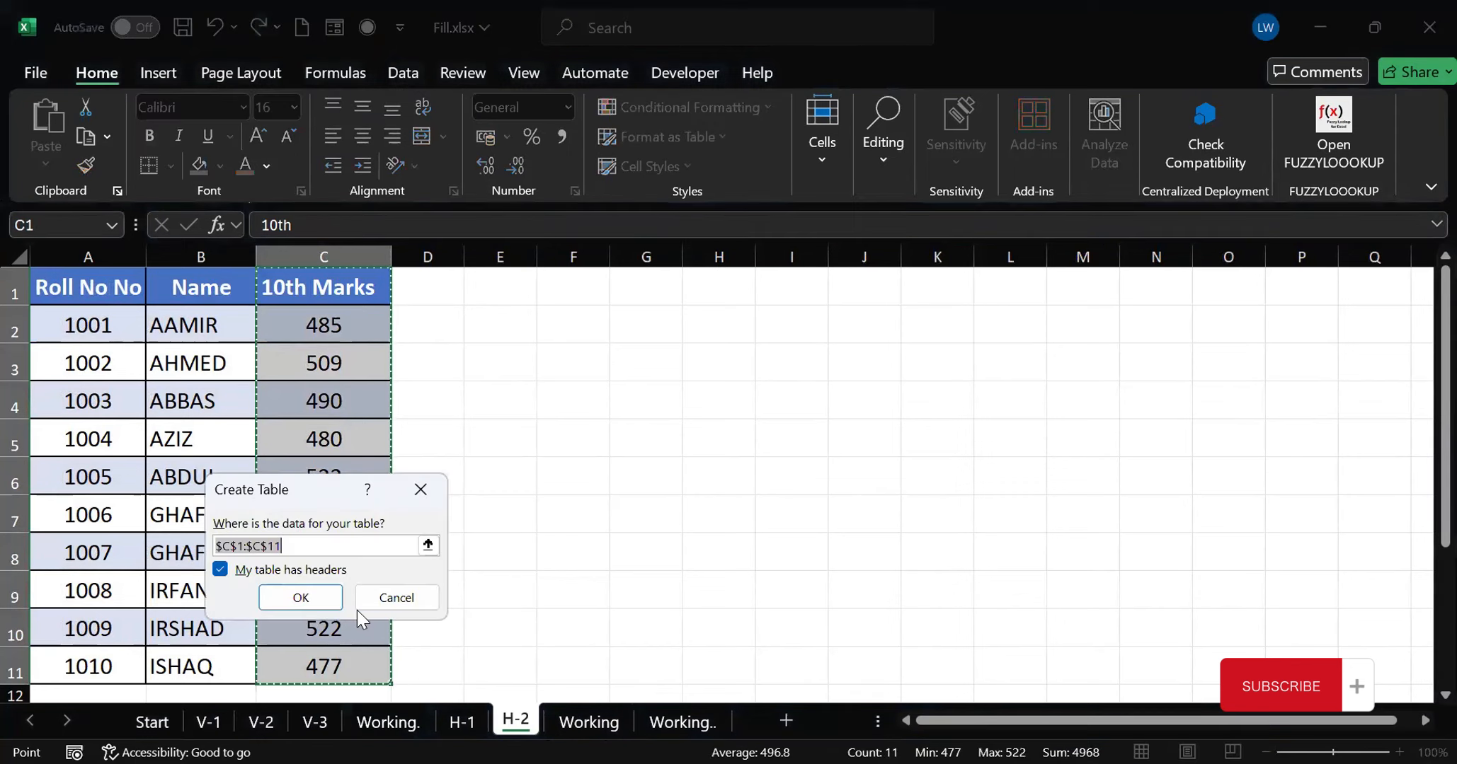
left_click(301, 598)
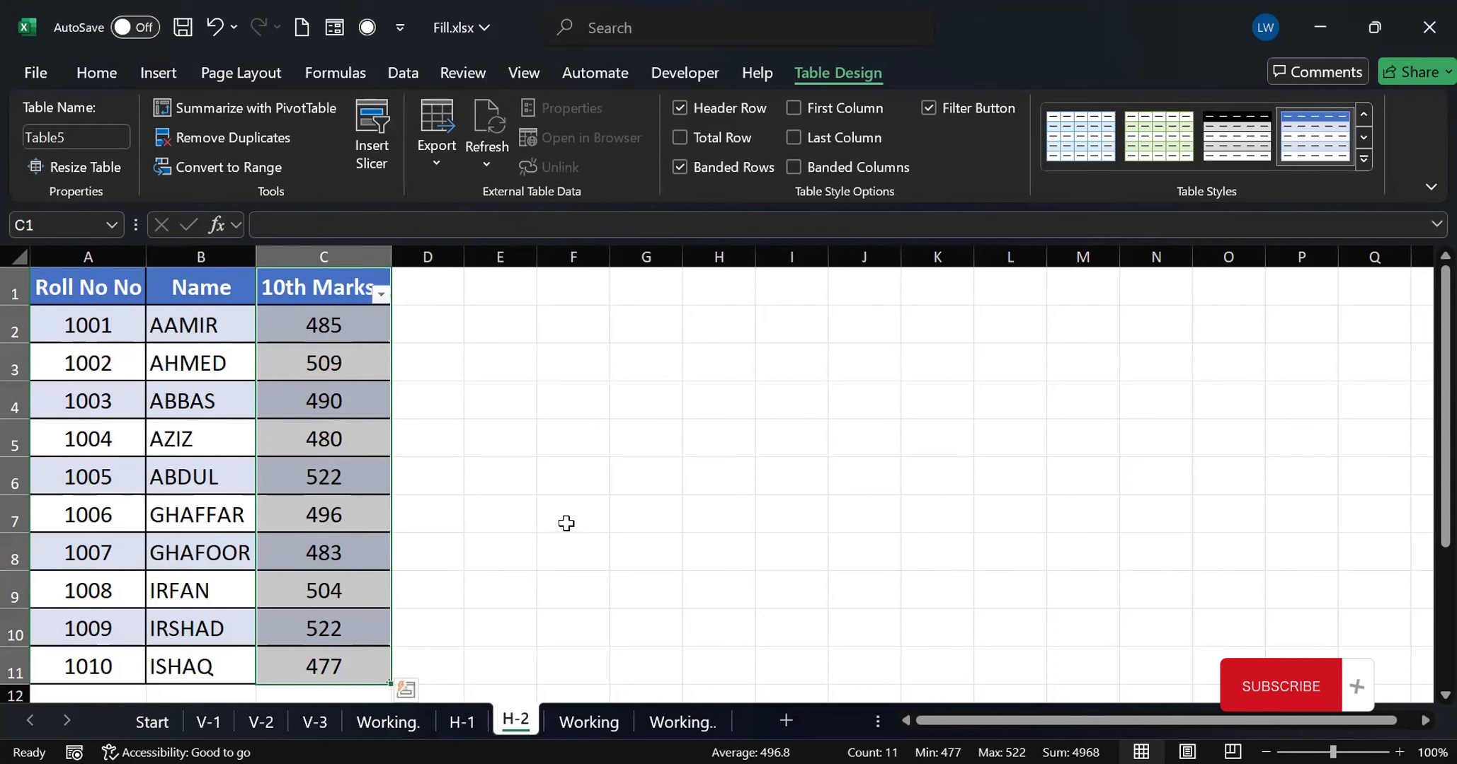
Combine the two marks tables in E2 of the Working sheet with =HSTACK(Table4,Table5)
left_click(588, 722)
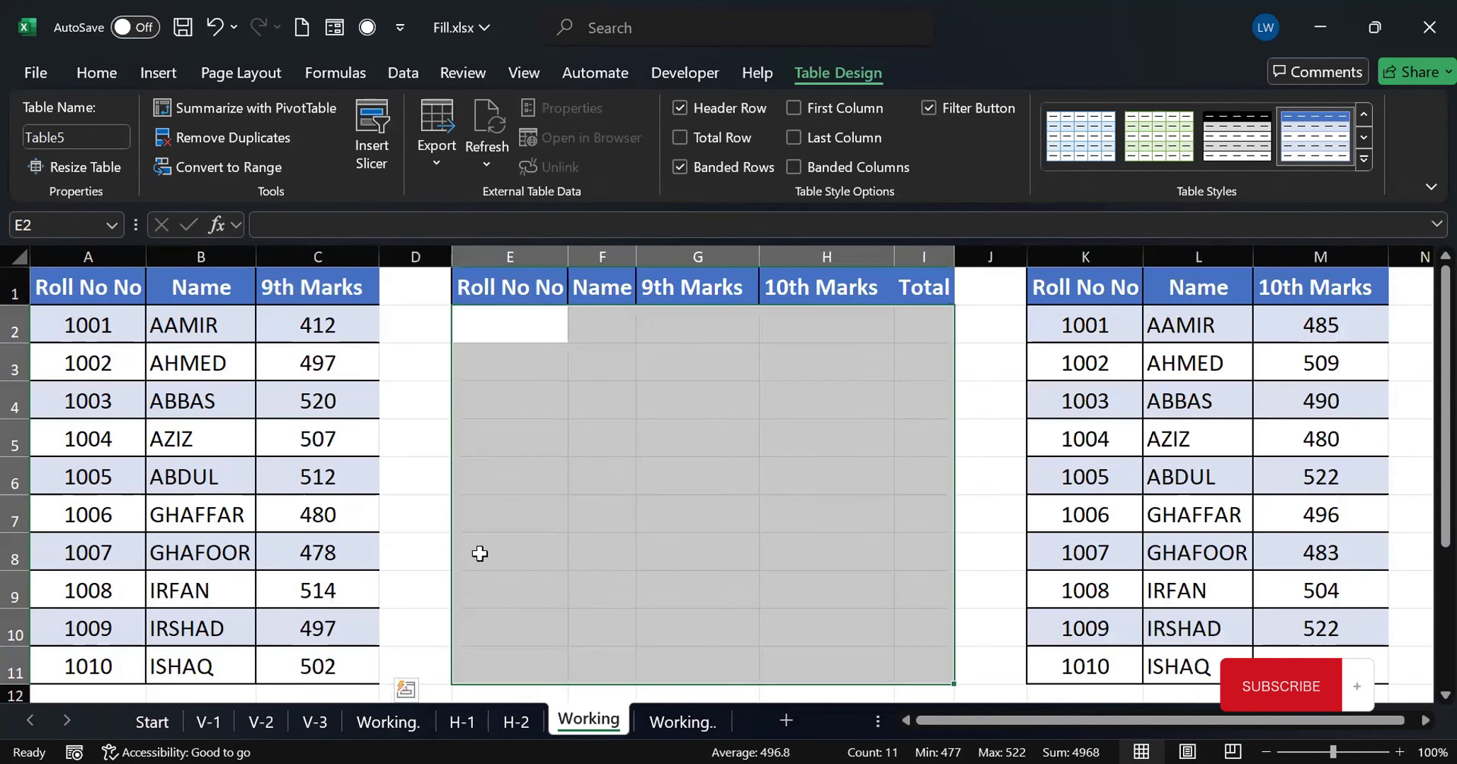
left_click(499, 318)
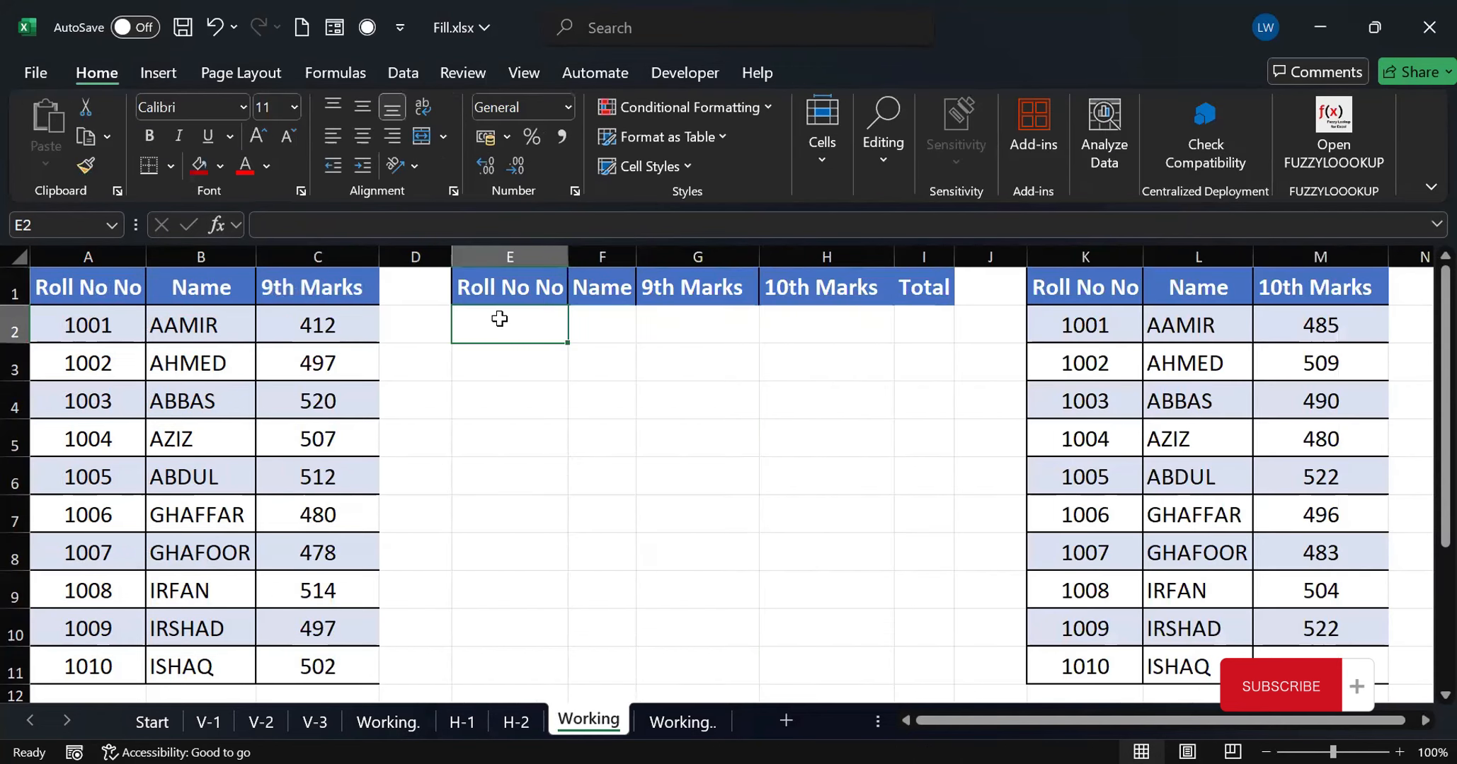
type("=")
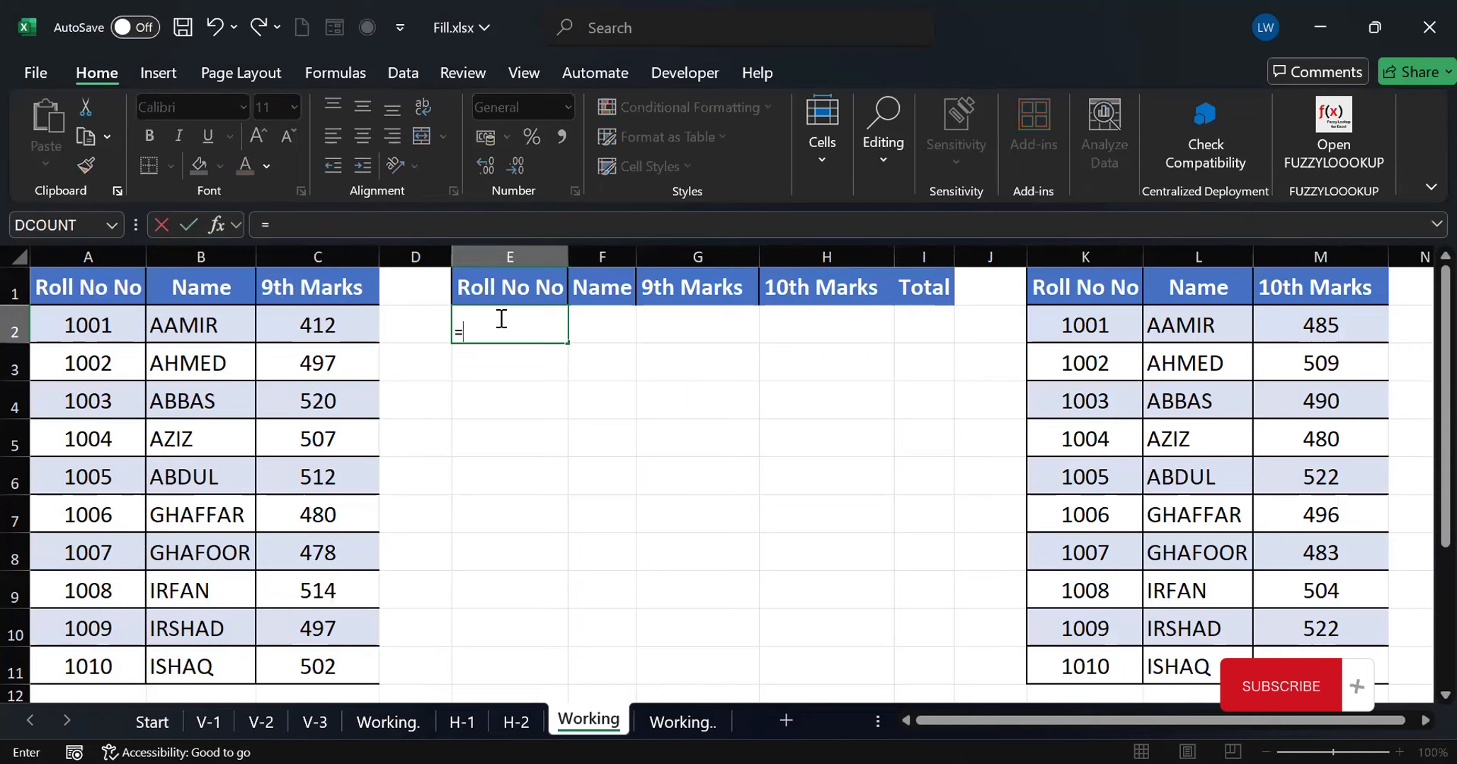
type("hstack(table4")
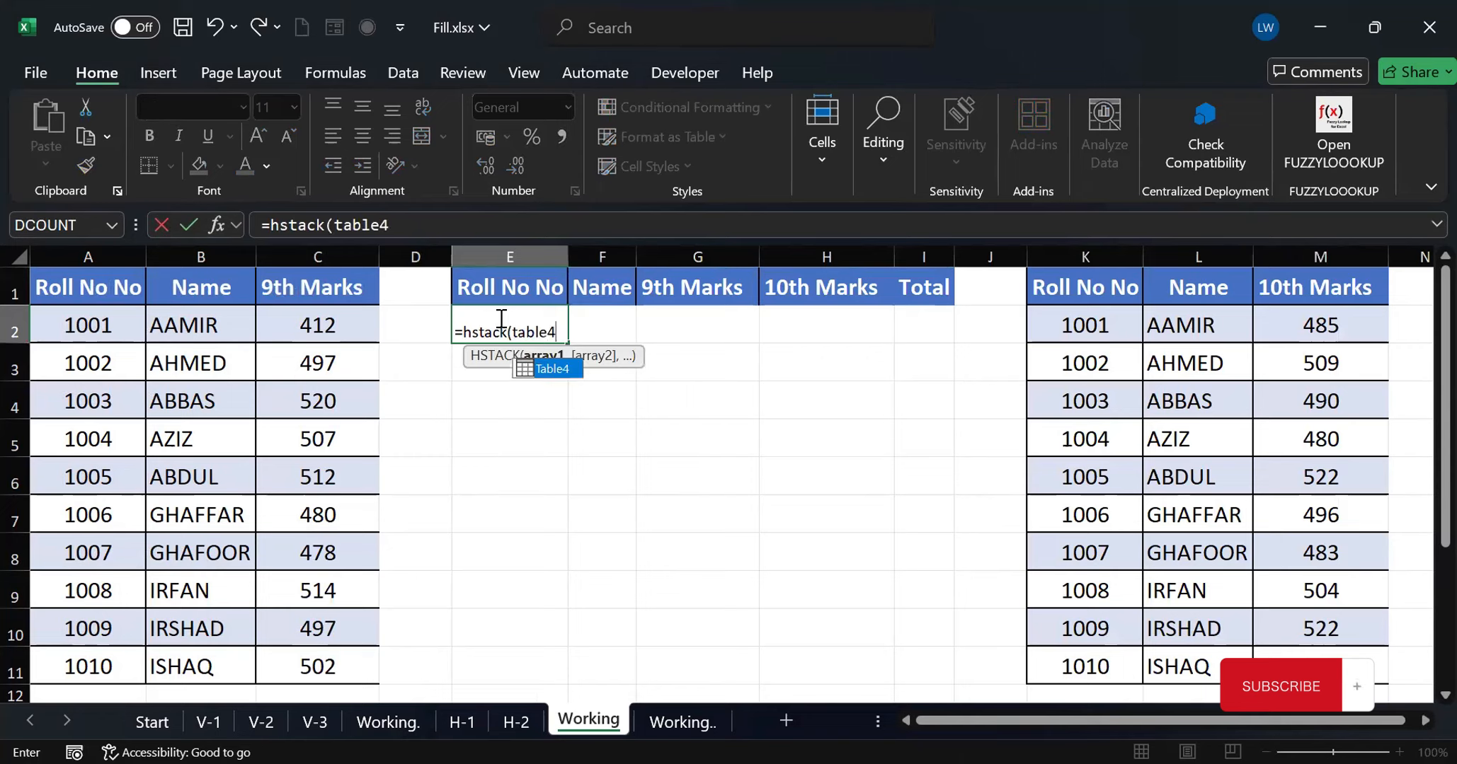
type(",table5")
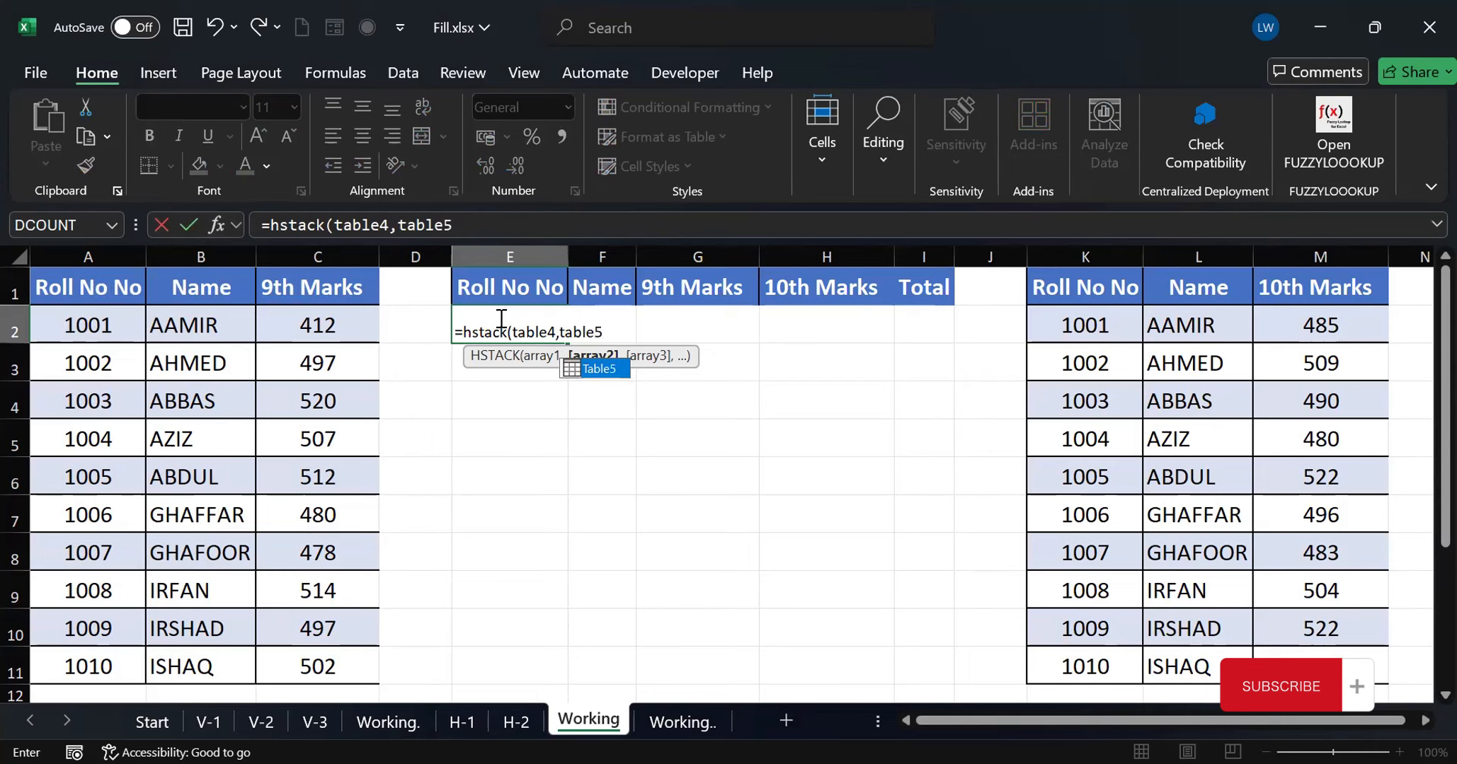
key("Return")
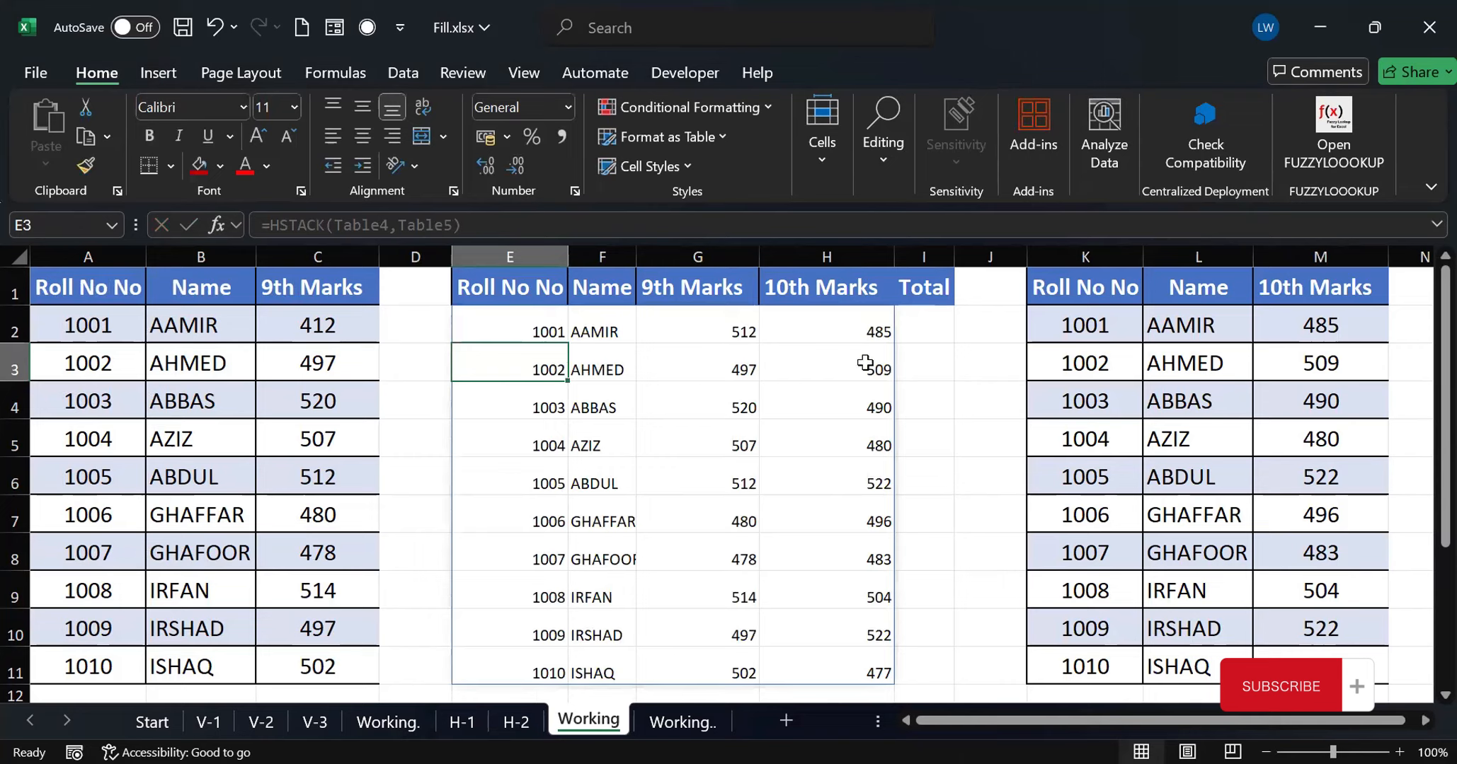
left_click(922, 321)
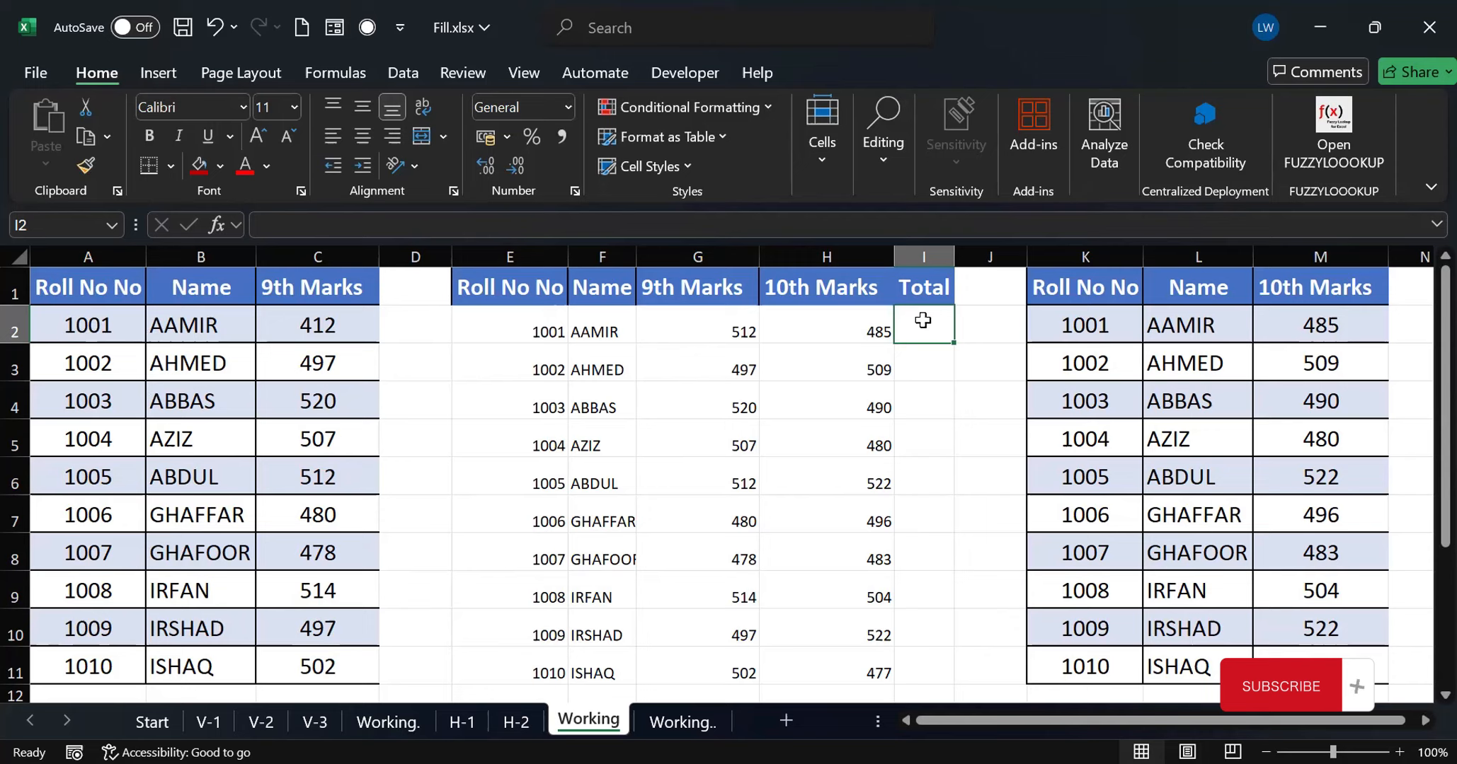
On sheet Working.., widen column I and list the names range as one column with =TOCOL(B2:D5) in I2
key("ctrl+Page_Down")
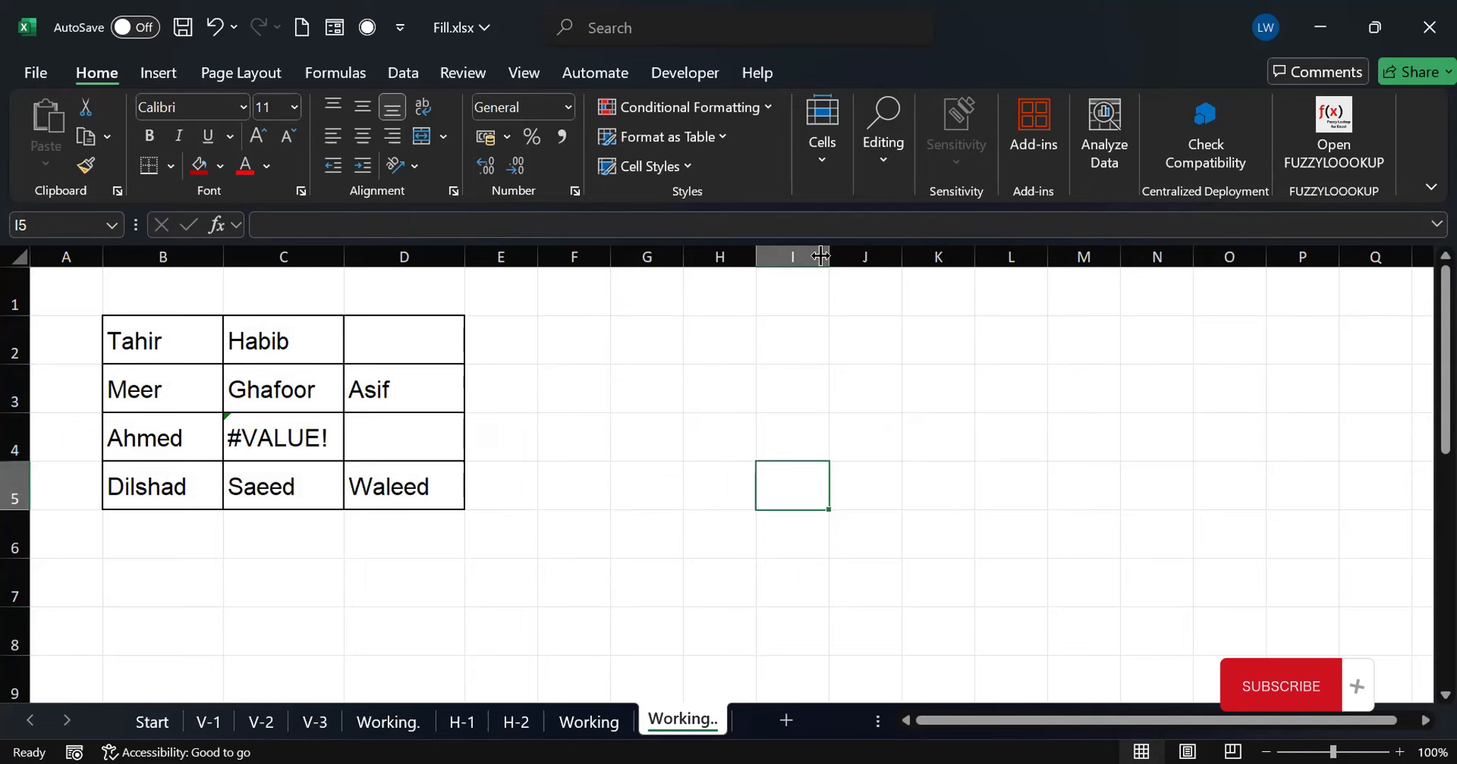
left_click_drag(830, 256, 904, 257)
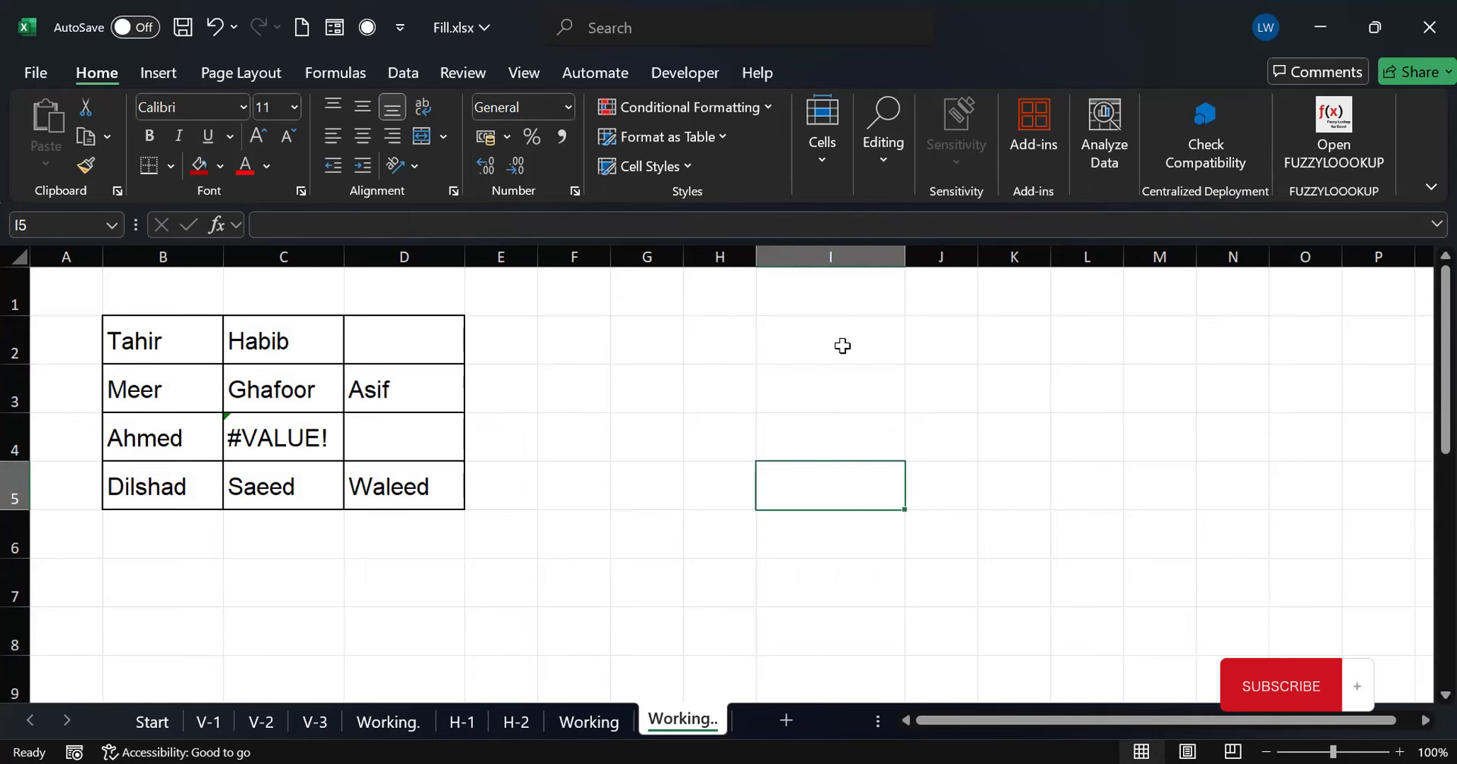
left_click(819, 341)
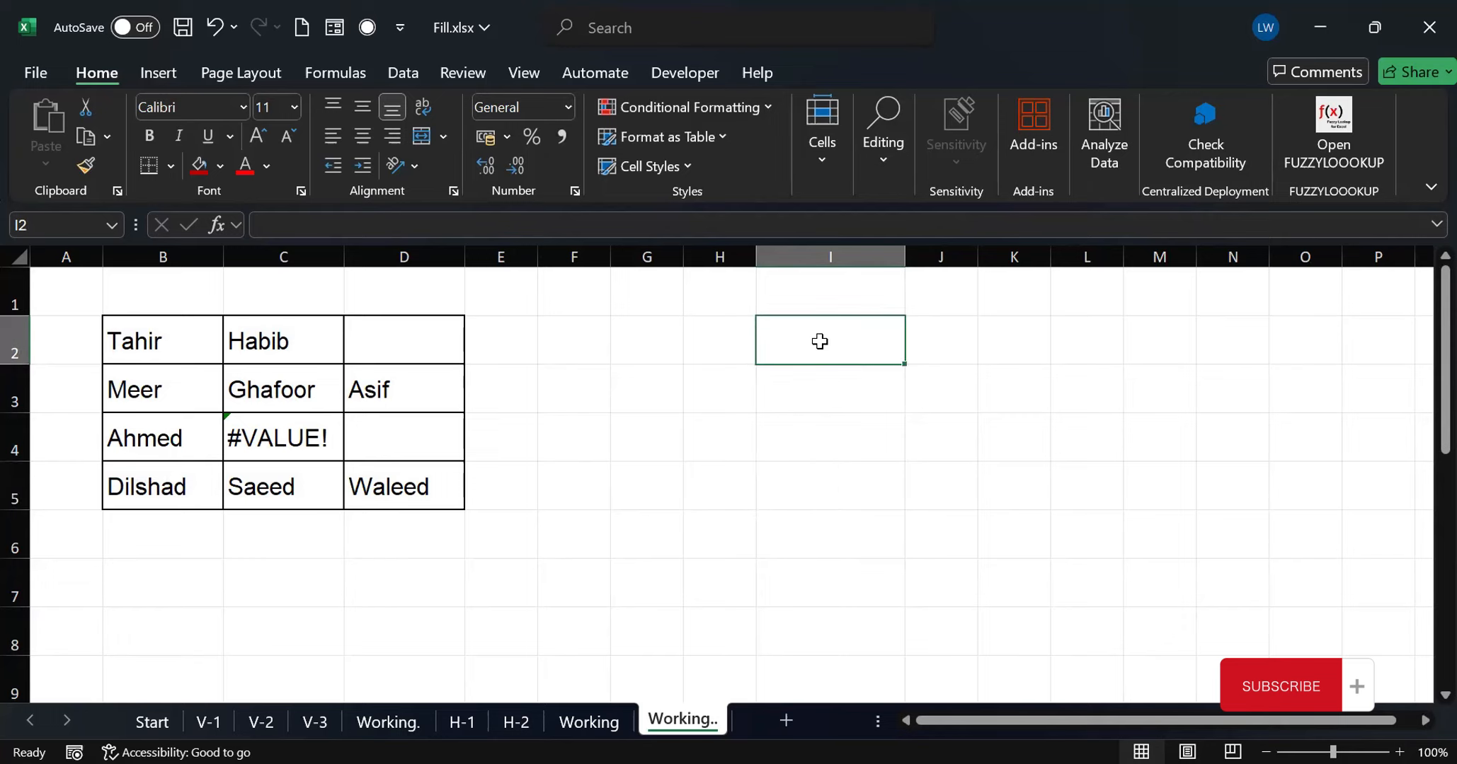
type("=")
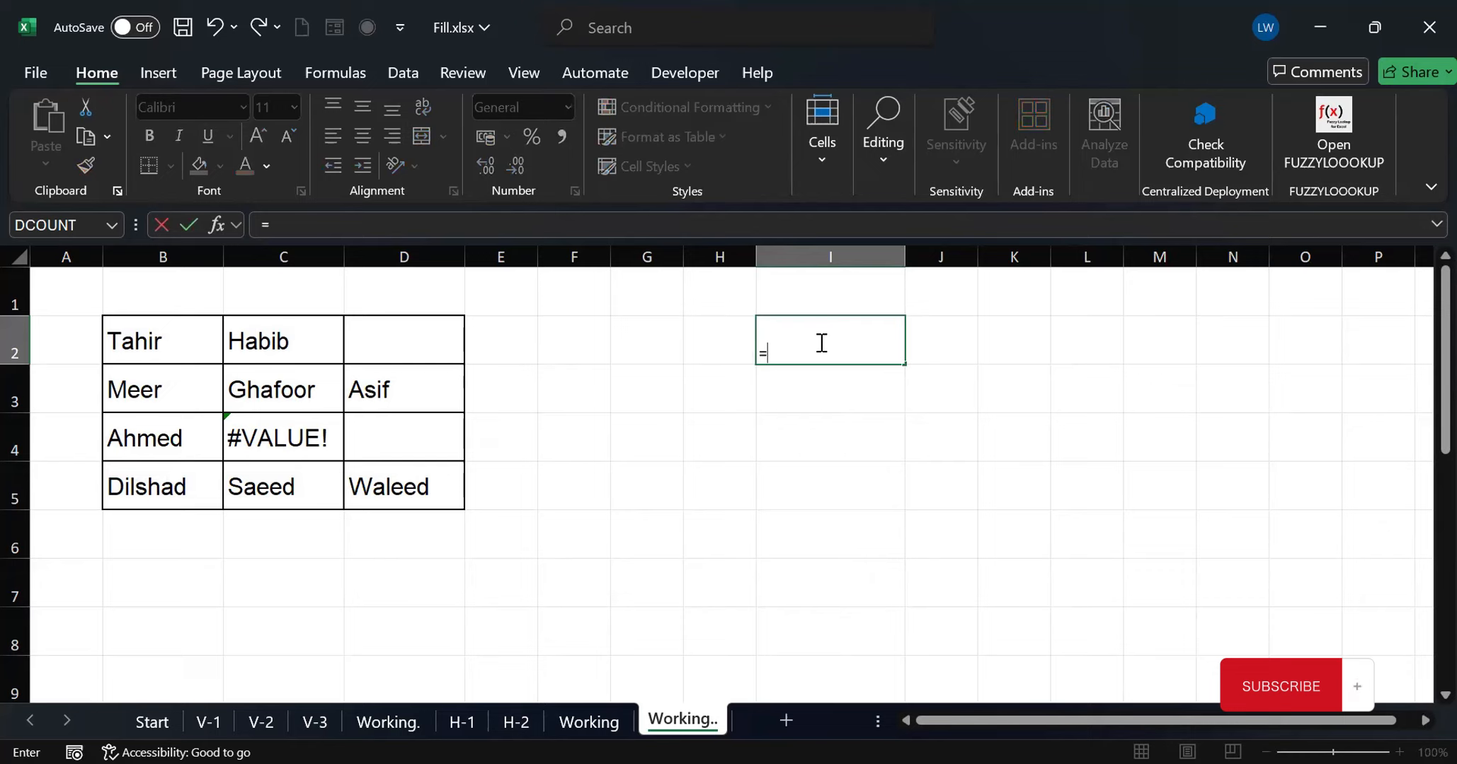
type("tocol")
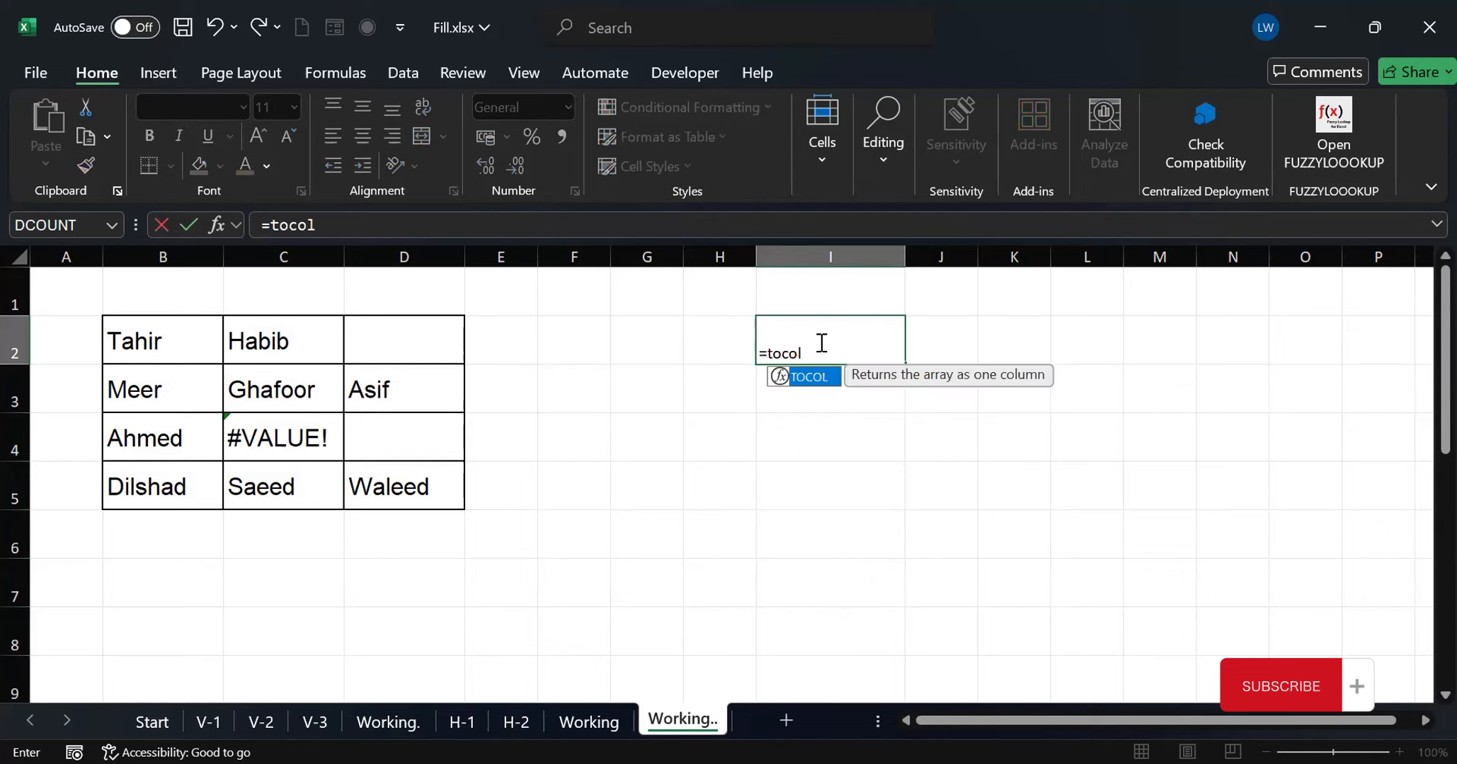
type("(")
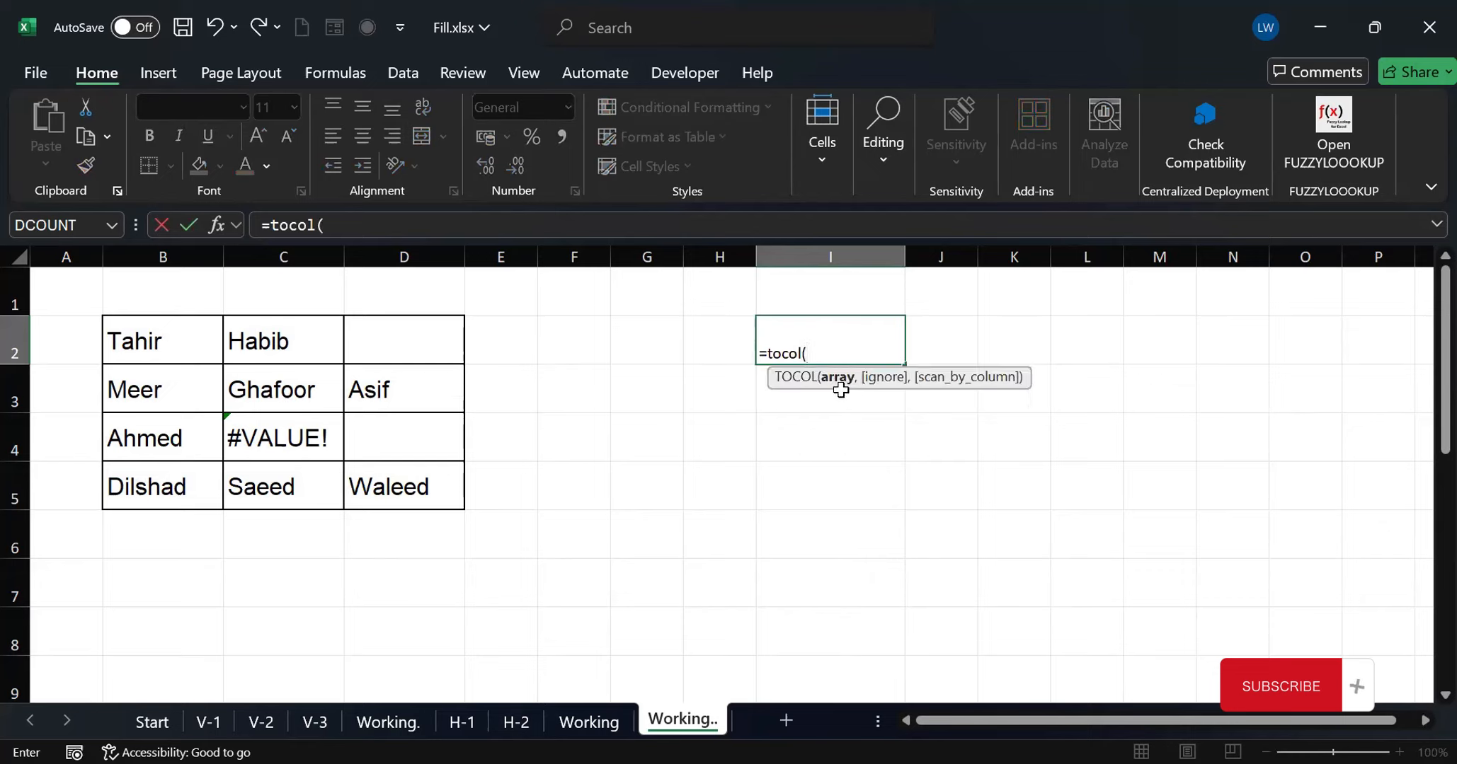
left_click(129, 335)
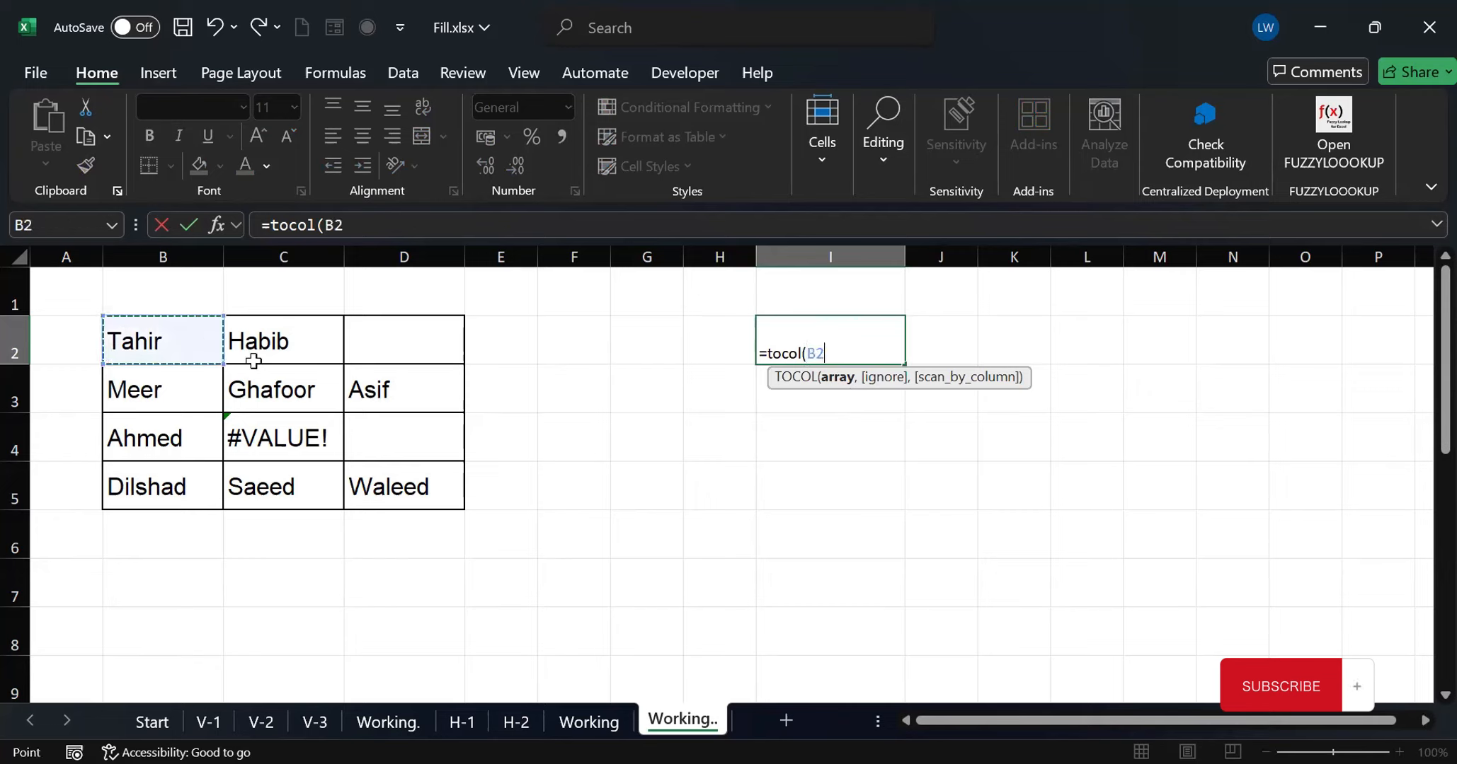
left_click(394, 480, "shift")
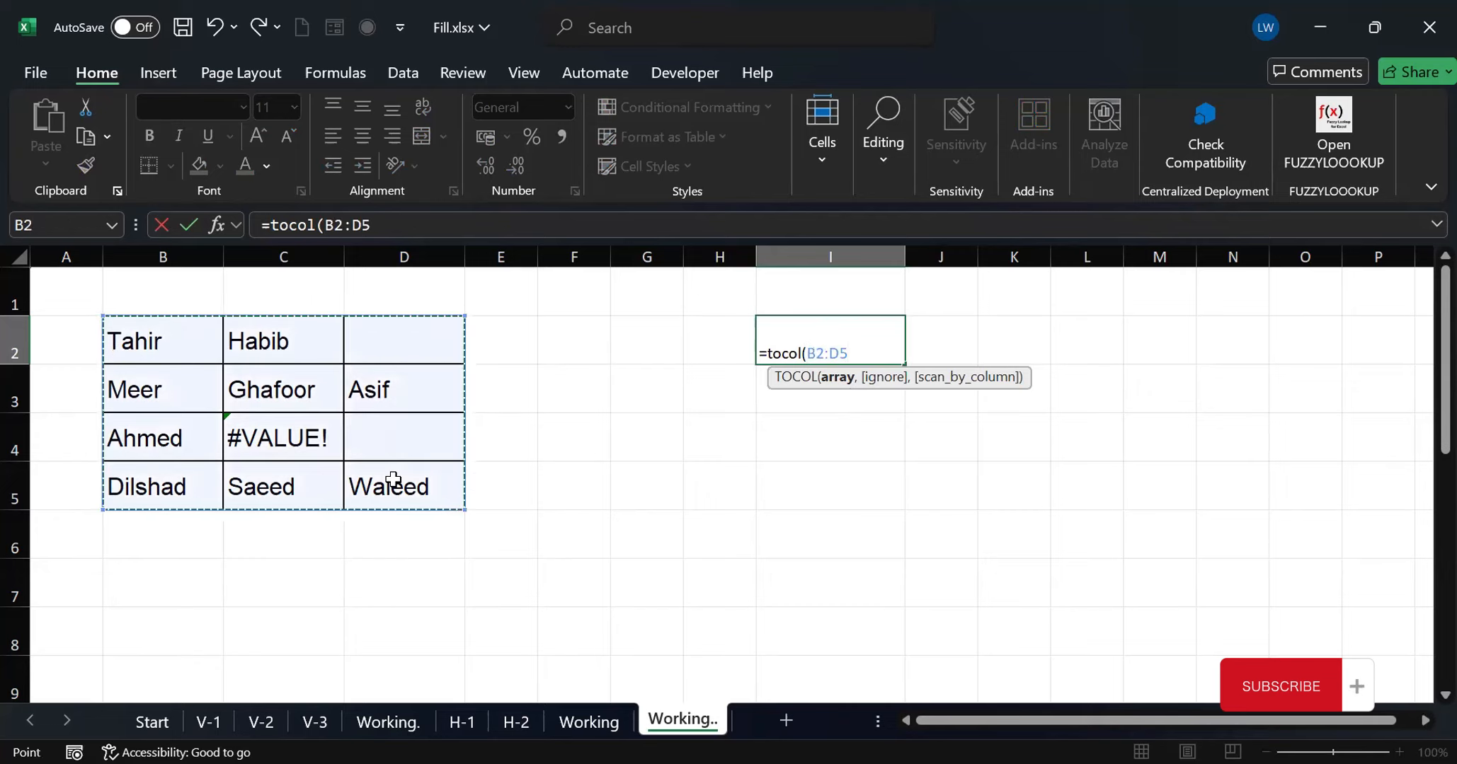
type(")")
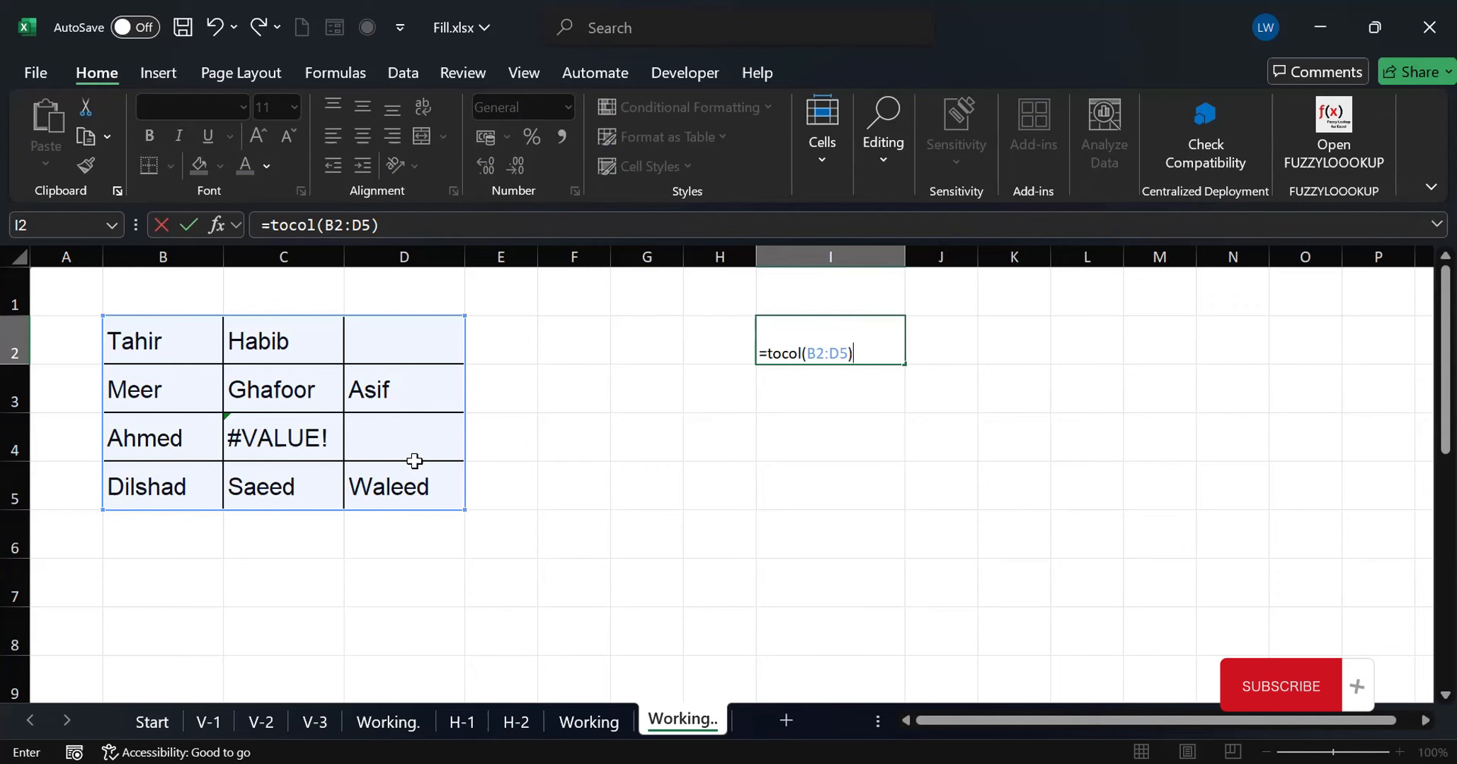
key("Return")
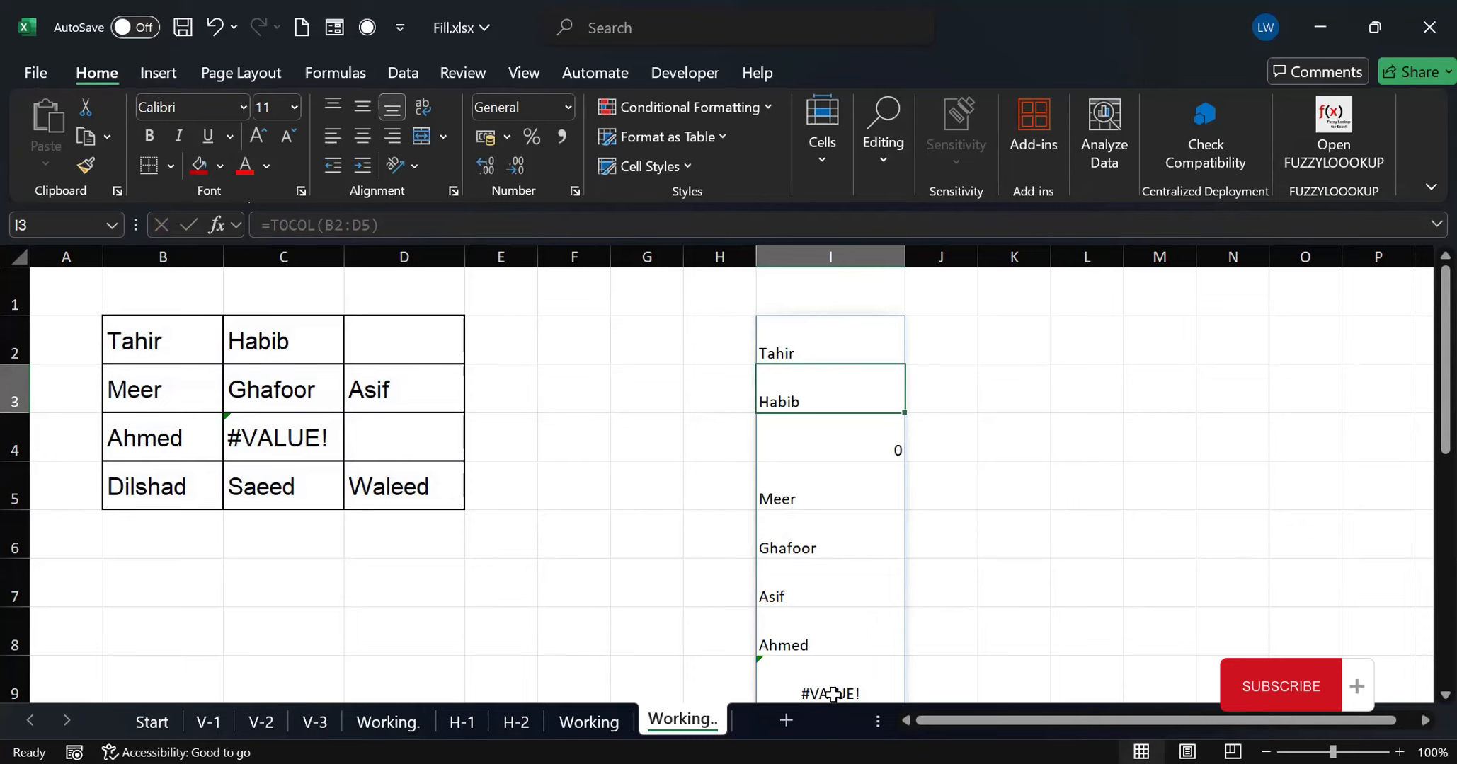
Add the ignore argument 0 (keep all values) to the formula in I2, making it =TOCOL(B2:D5,0)
left_click(809, 345)
double_click(809, 344)
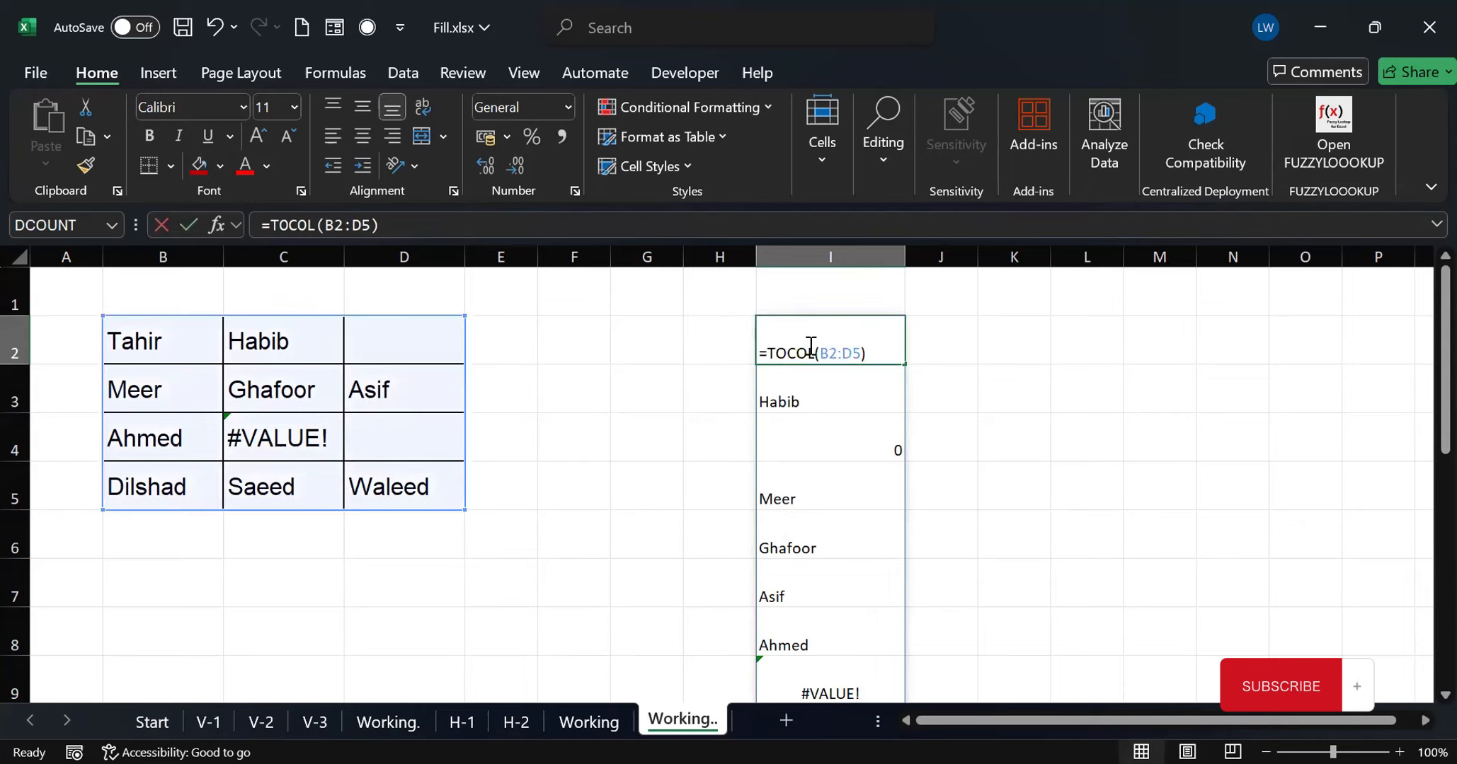
left_click(862, 352)
type(",")
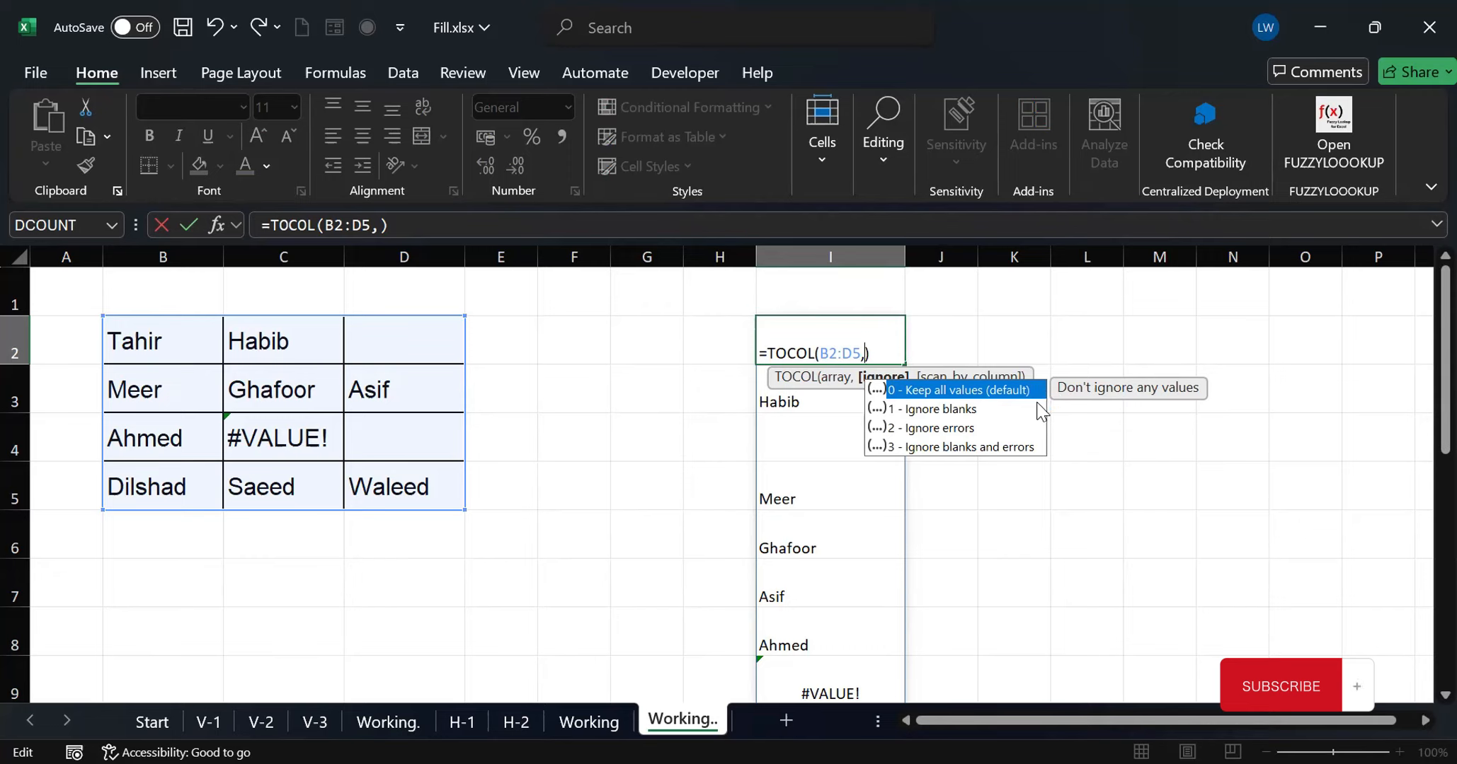
type("0")
key("Return")
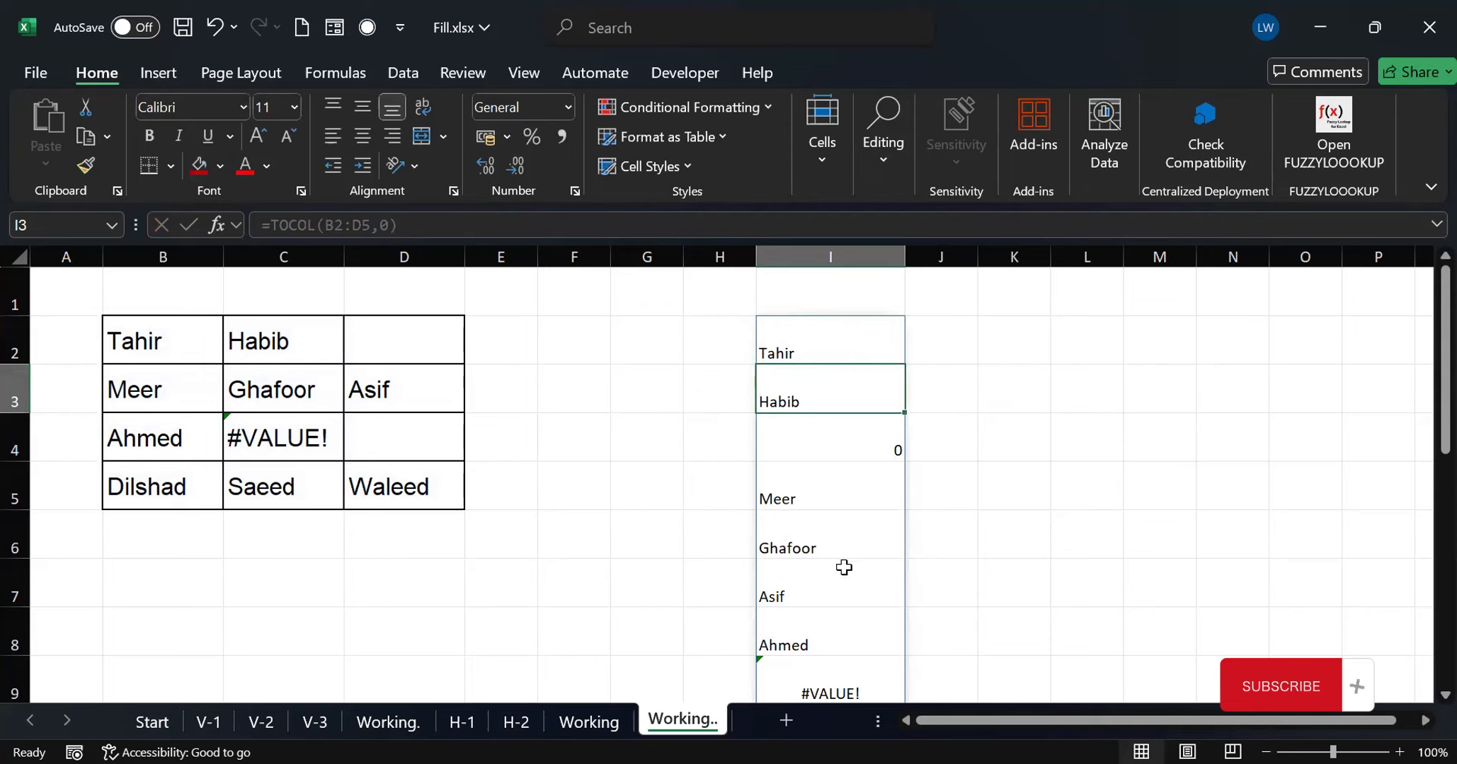
Set the ignore argument of the TOCOL formula in I2 to 1 (ignore blanks)
left_click(828, 349)
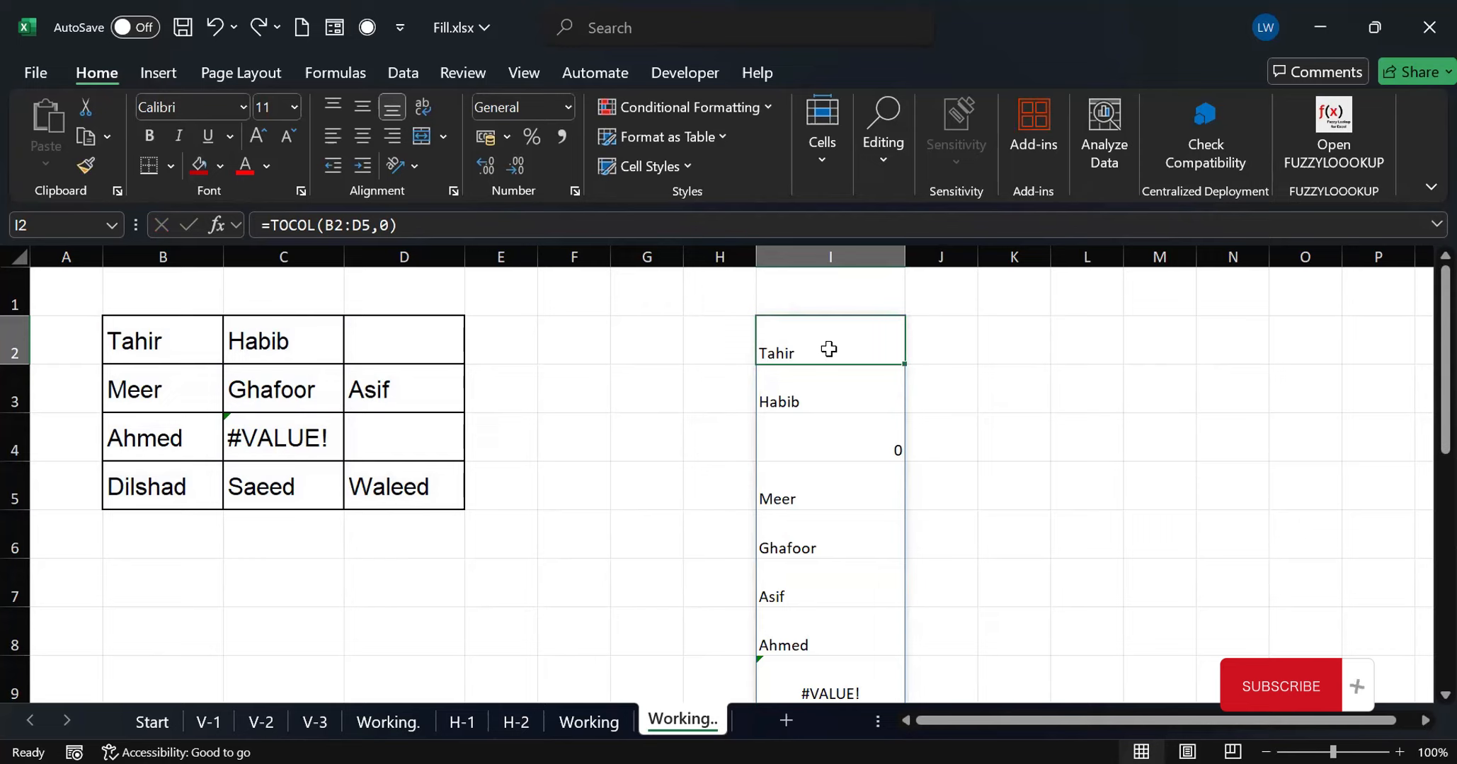
double_click(829, 349)
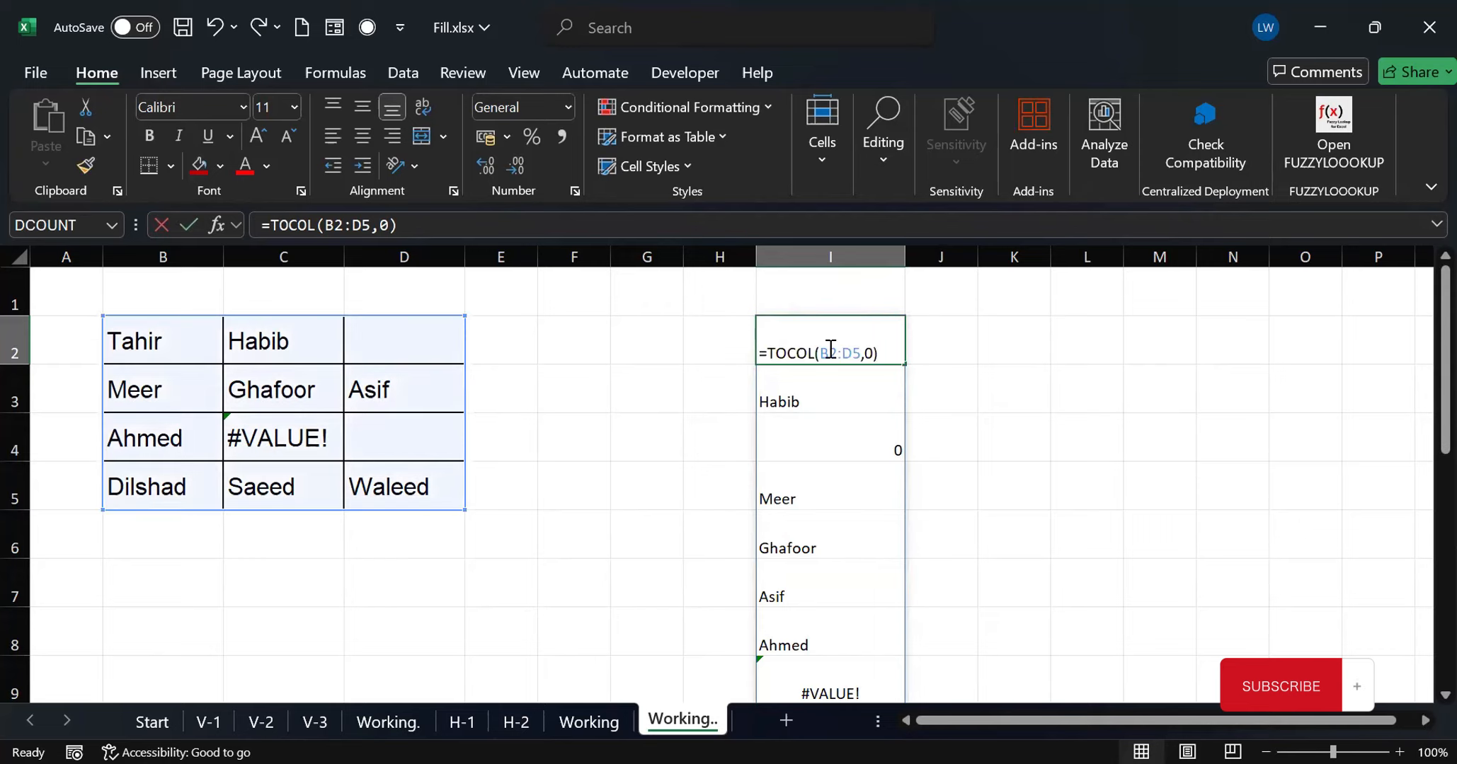
left_click(871, 352)
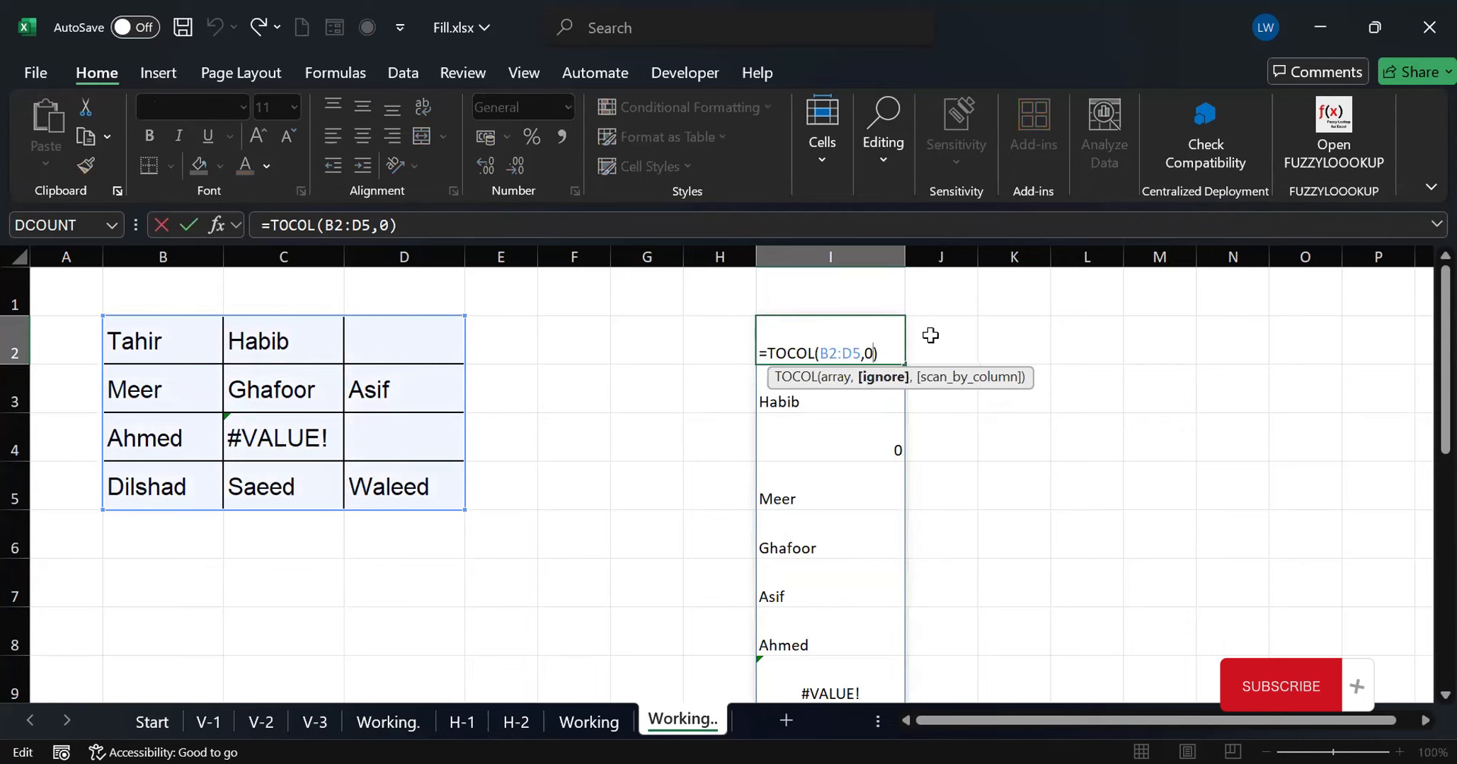
key("BackSpace")
type("1")
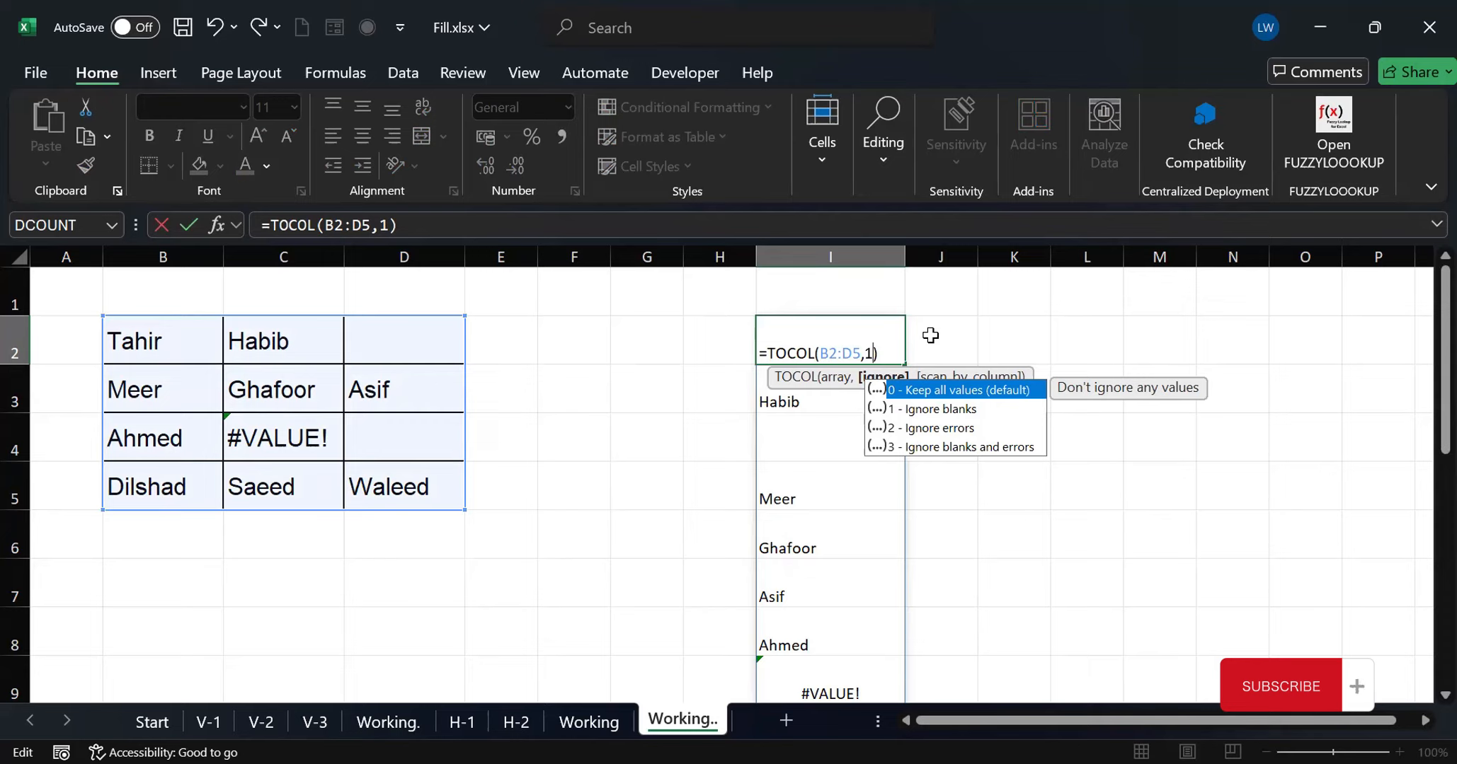
key("Return")
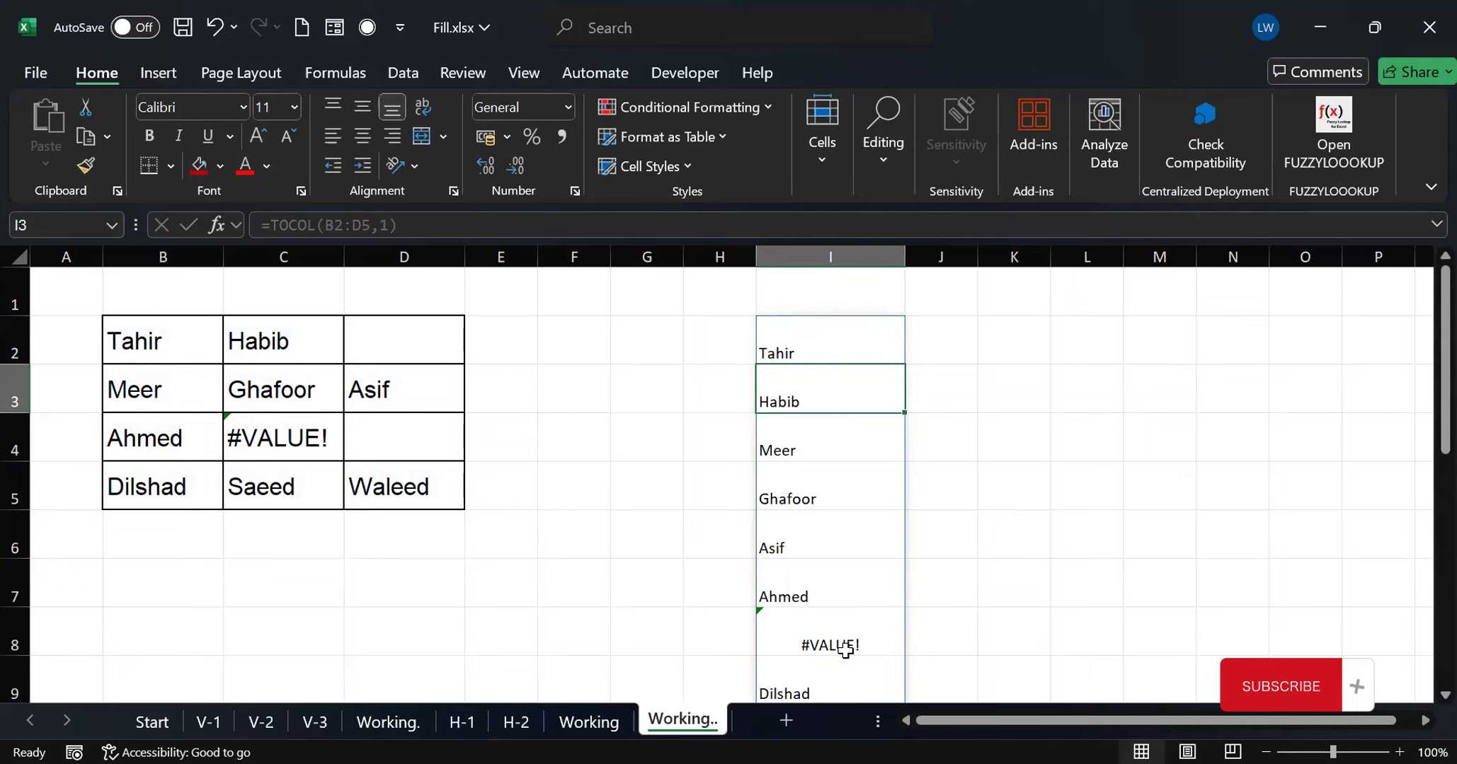
Set the ignore argument of the TOCOL formula in I2 to 2 (ignore errors)
left_click(809, 352)
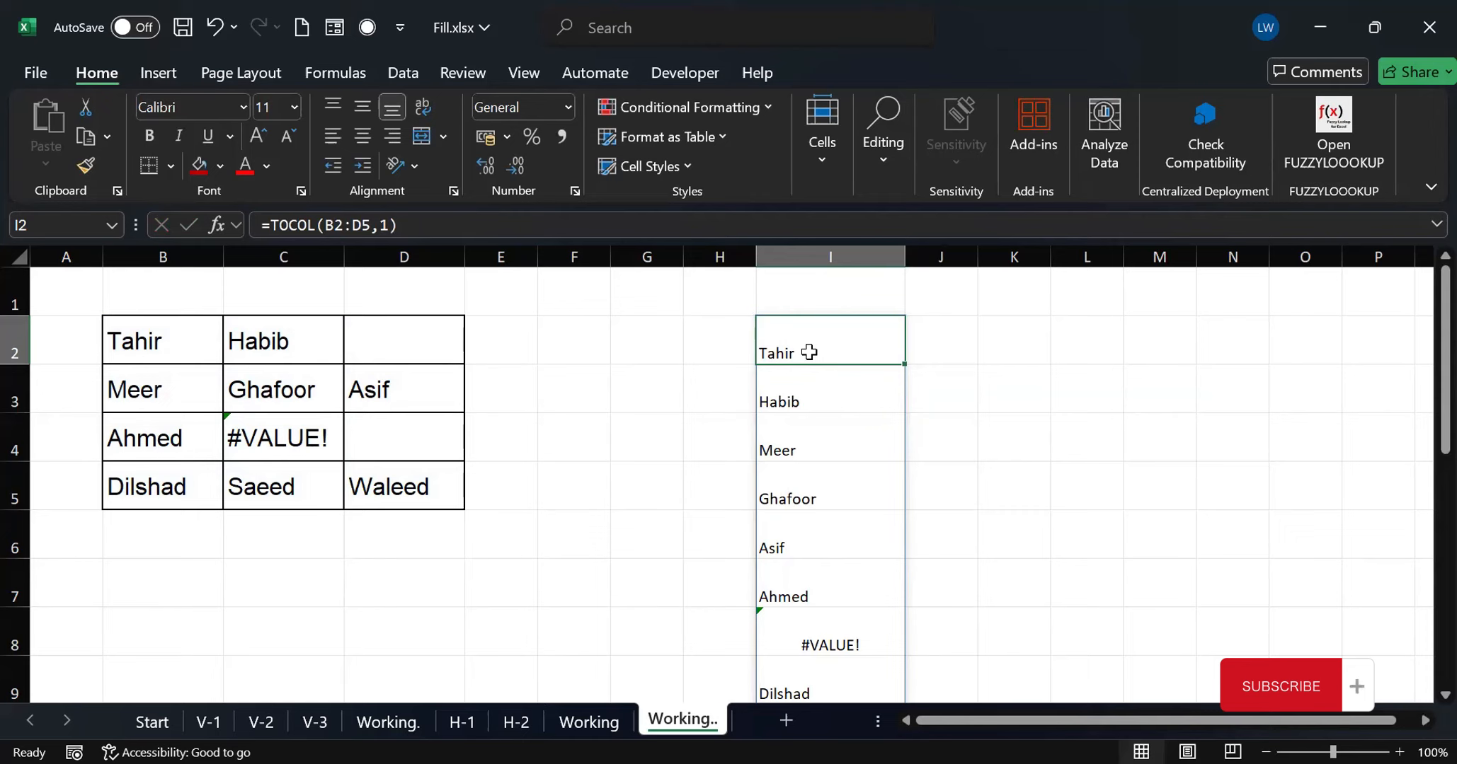
double_click(810, 352)
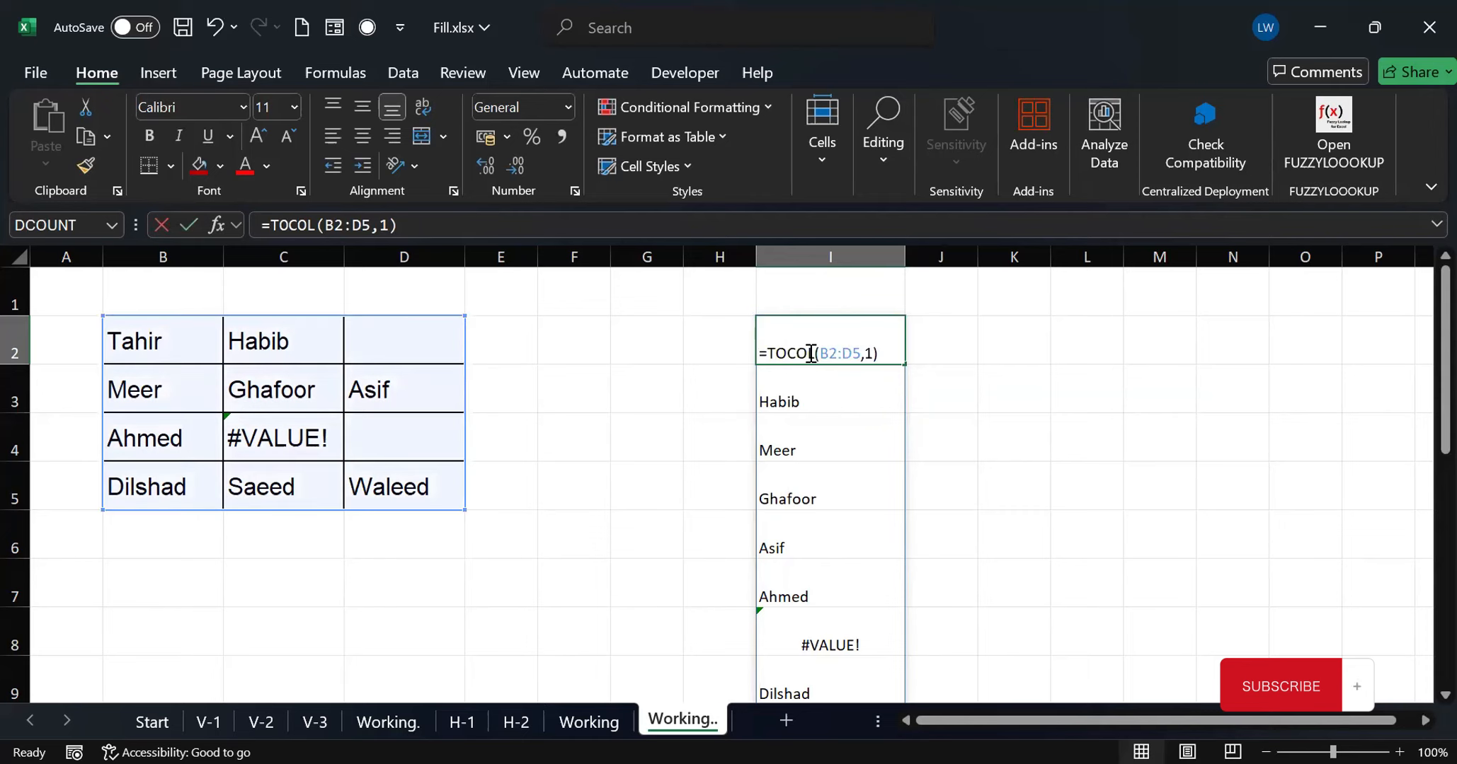
left_click(870, 351)
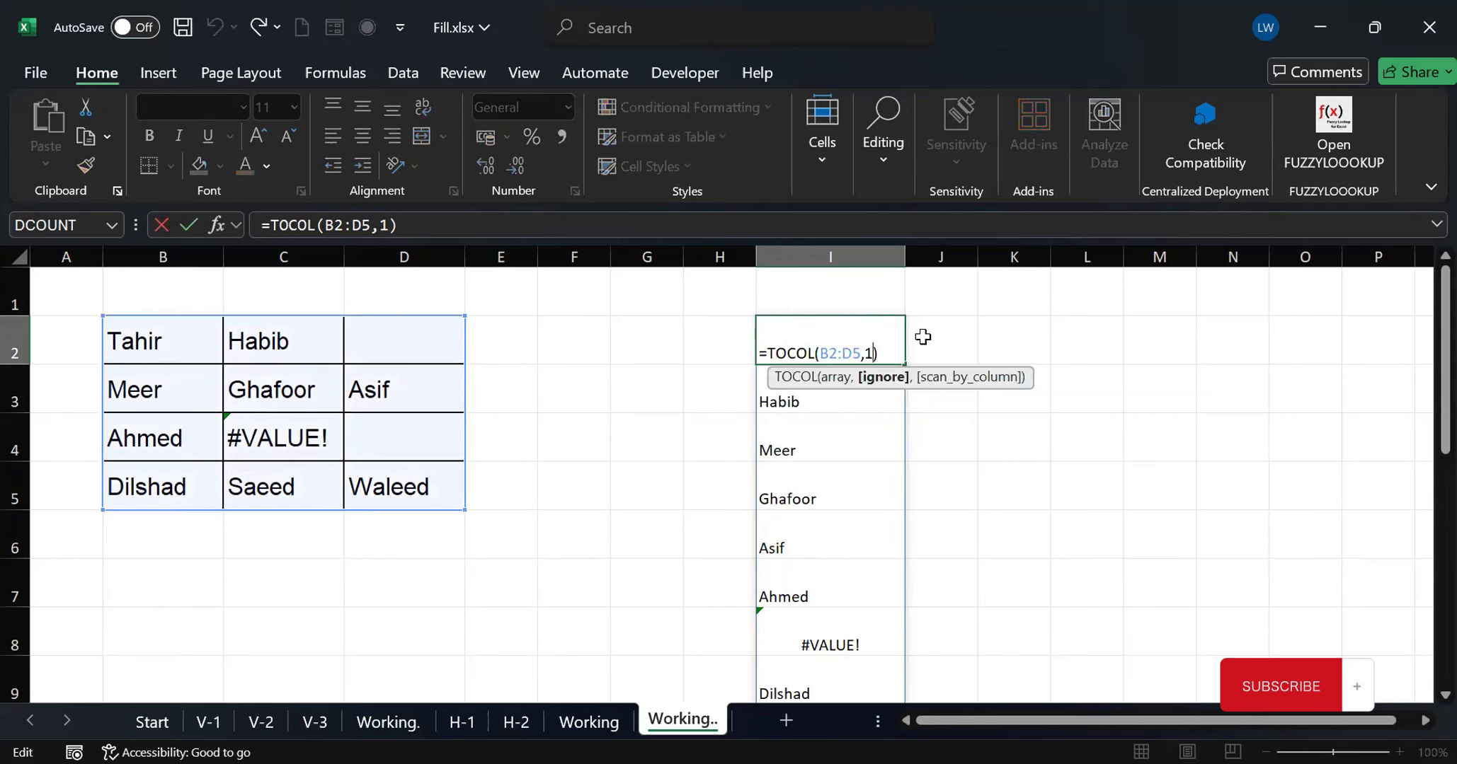
key("BackSpace")
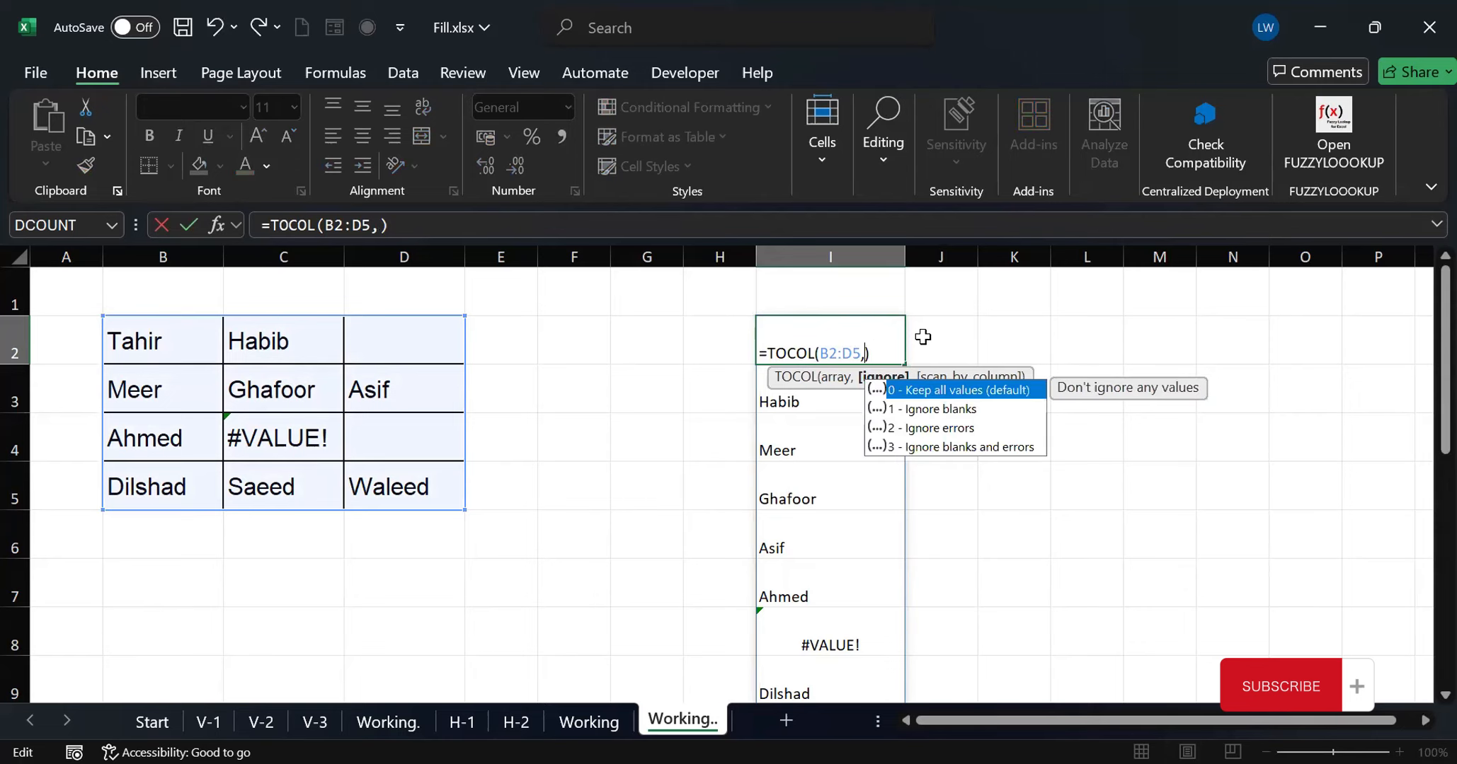
type("2")
key("Return")
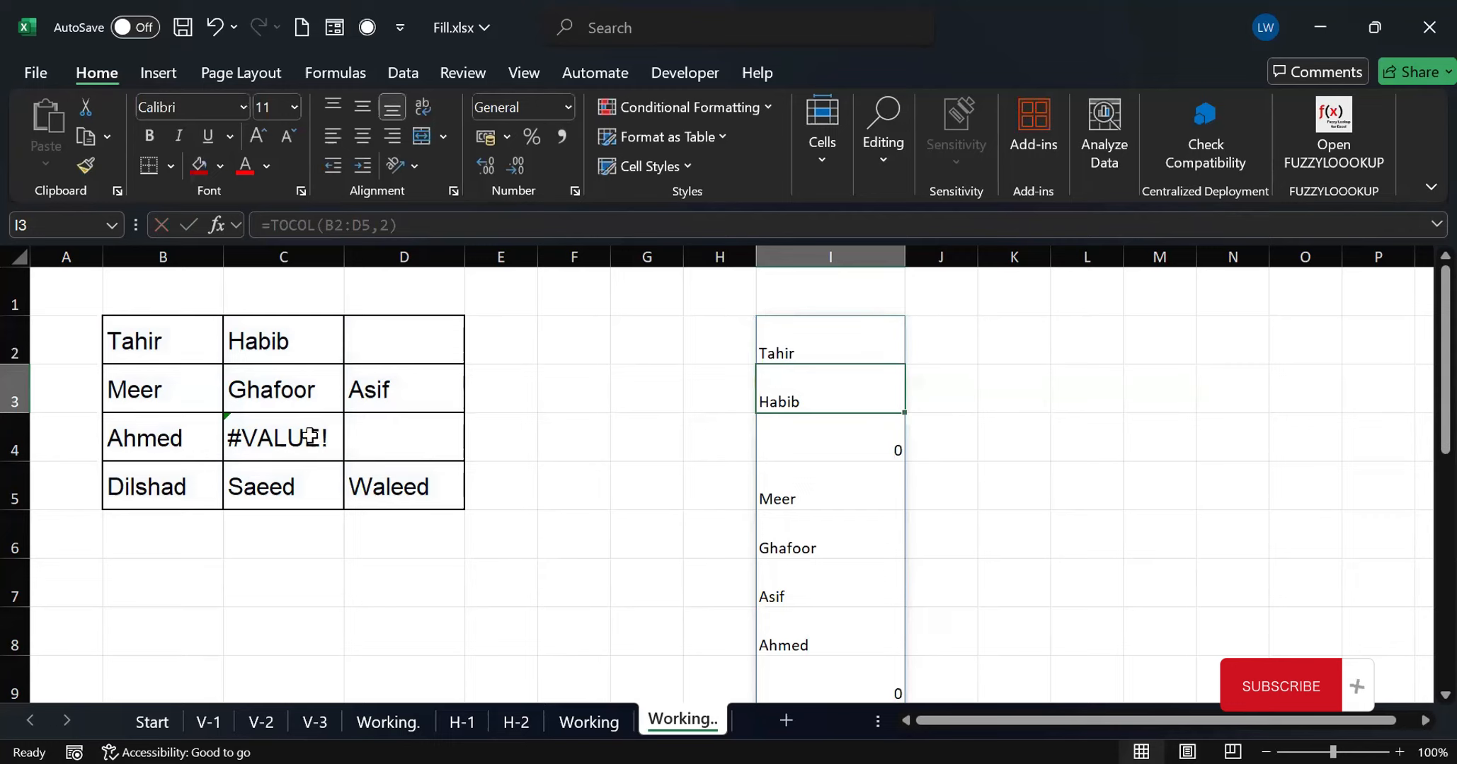
left_click(848, 344)
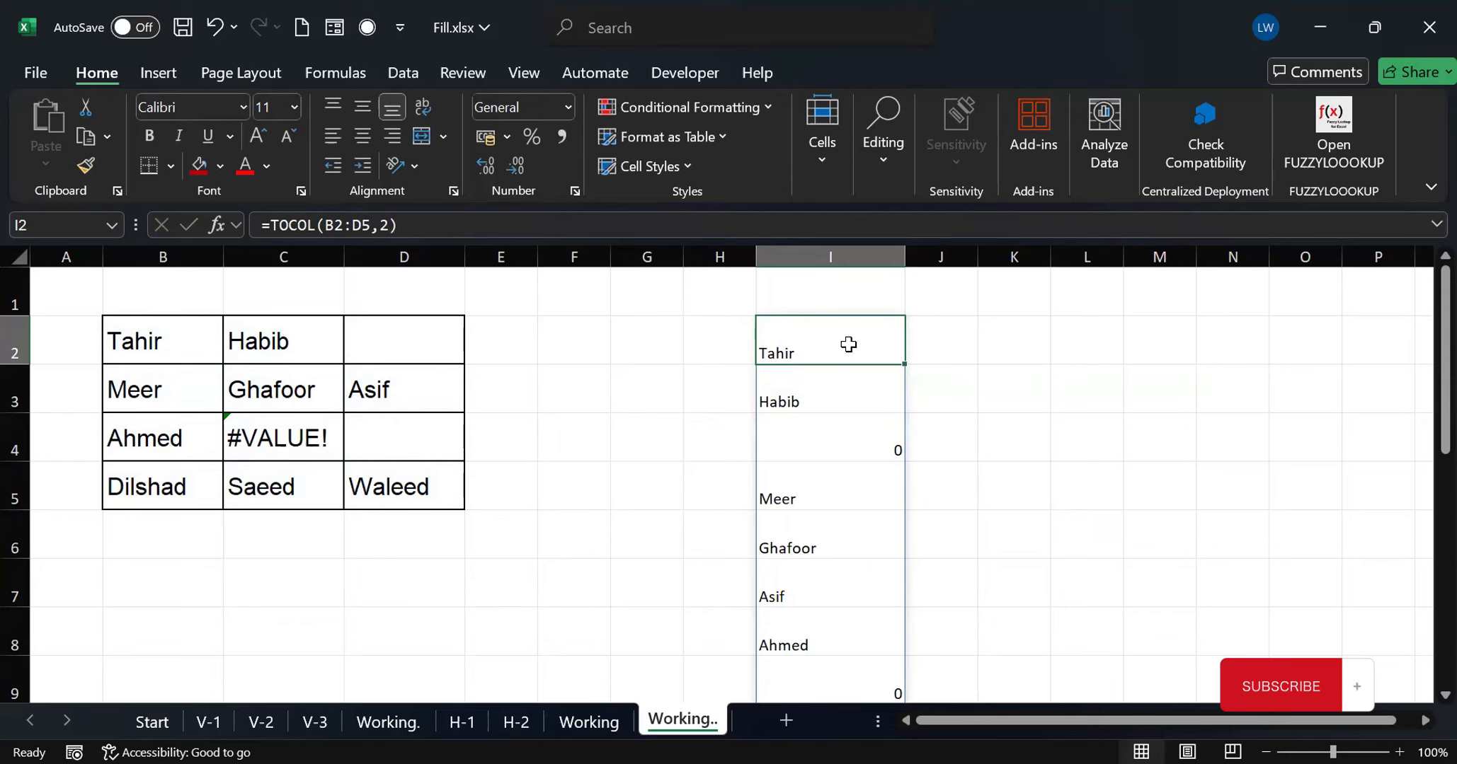
Set the ignore argument of the TOCOL formula in I2 to 3 (ignore blanks and errors)
double_click(849, 344)
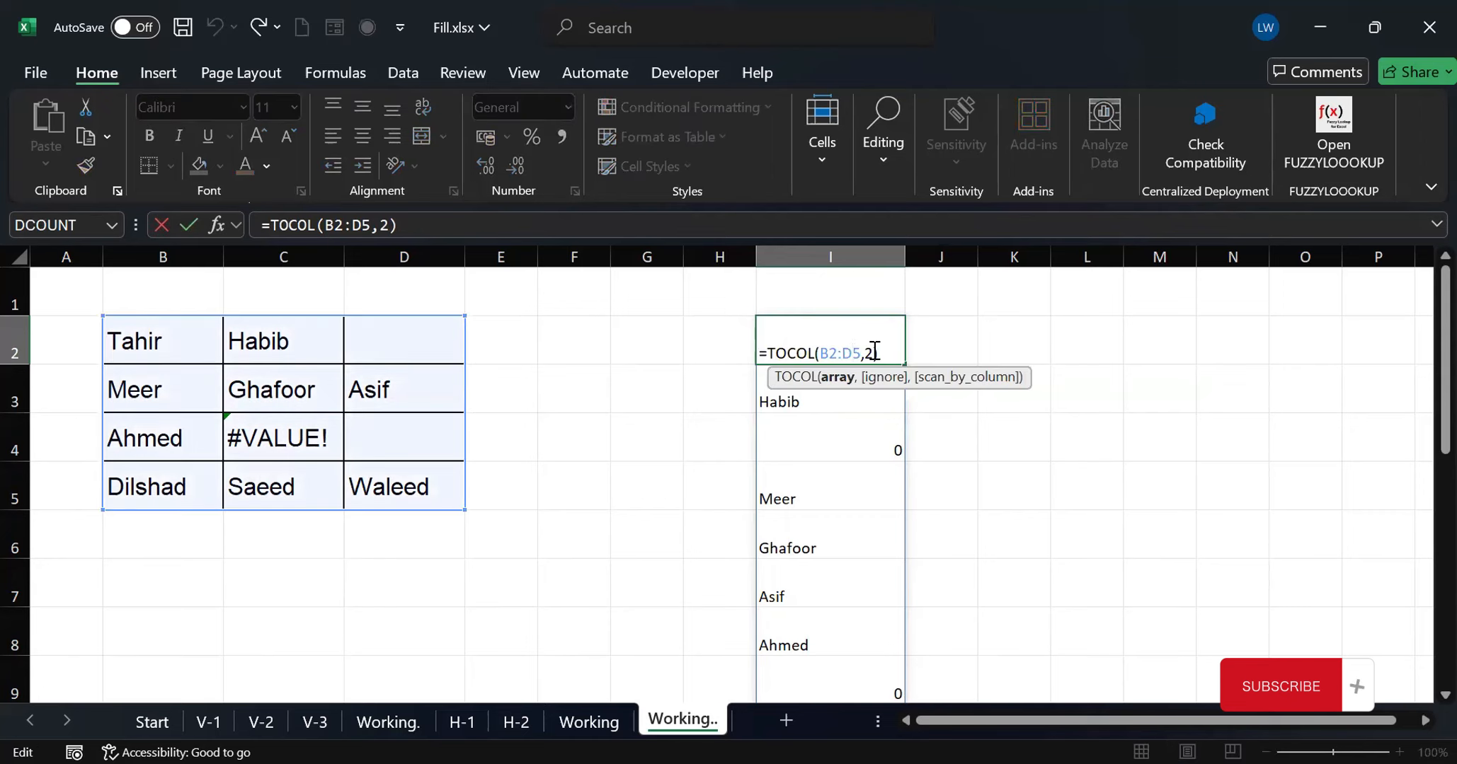
left_click(875, 351)
key("BackSpace")
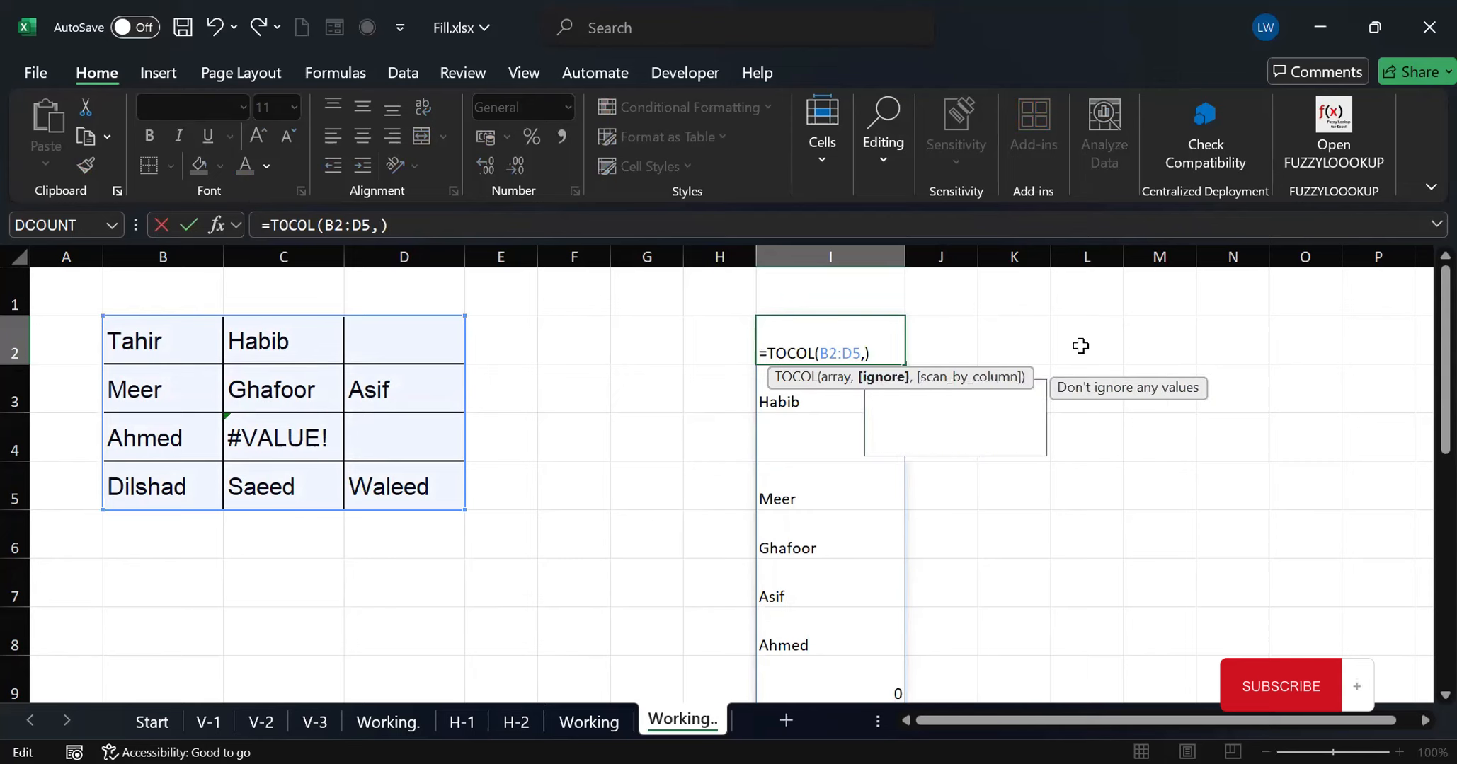
type("3")
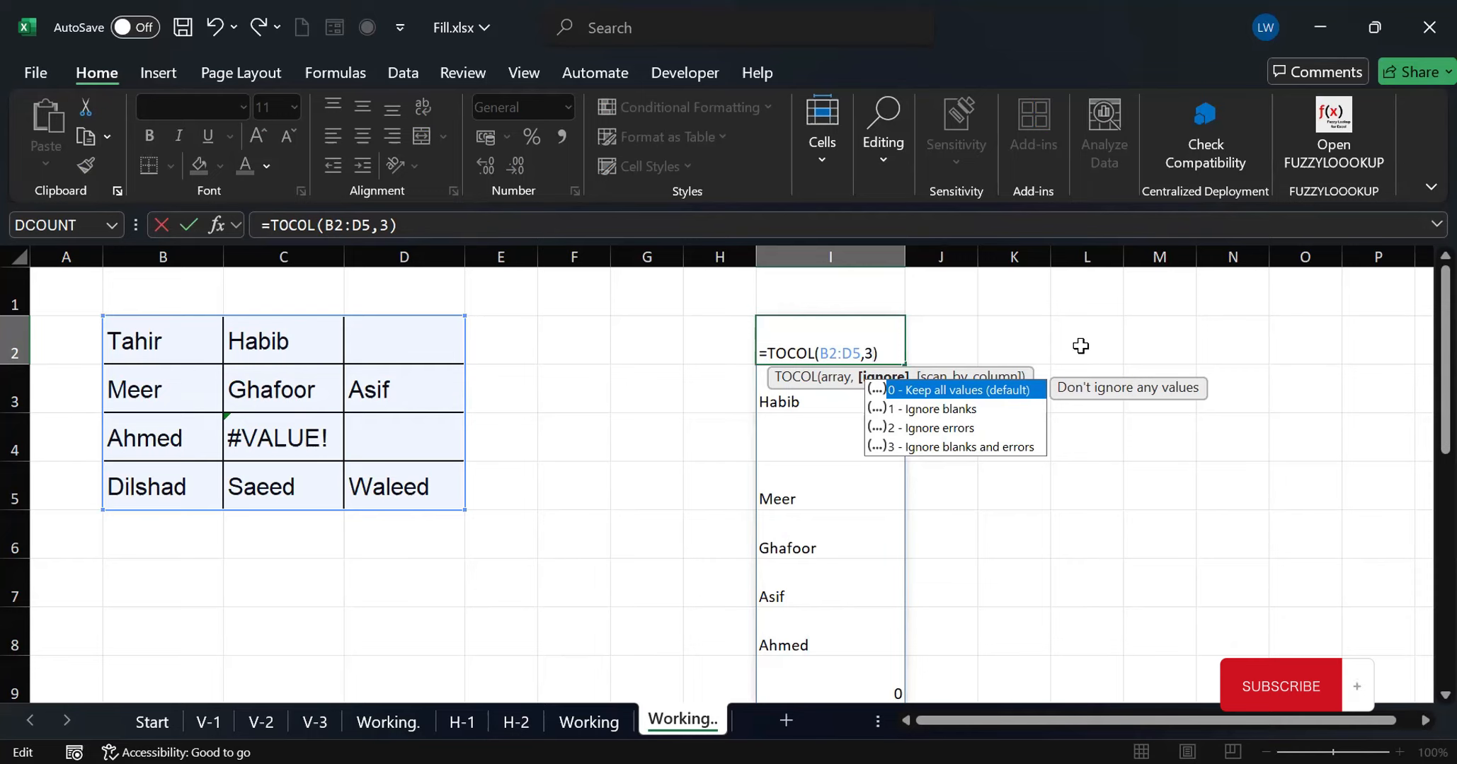
key("Return")
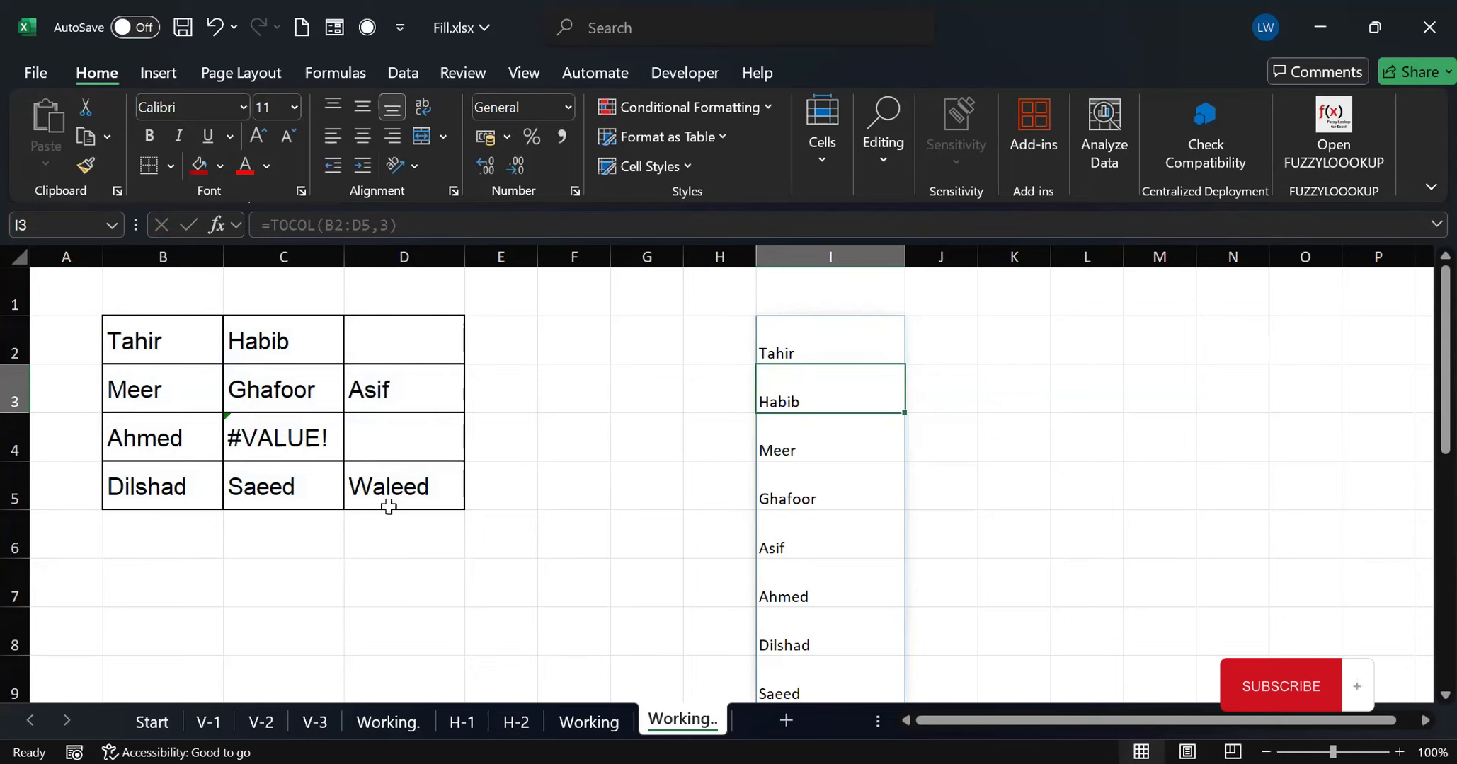
Add the scan_by_column argument TRUE to the formula in I2, making it =TOCOL(B2:D5,3,TRUE)
left_click(798, 350)
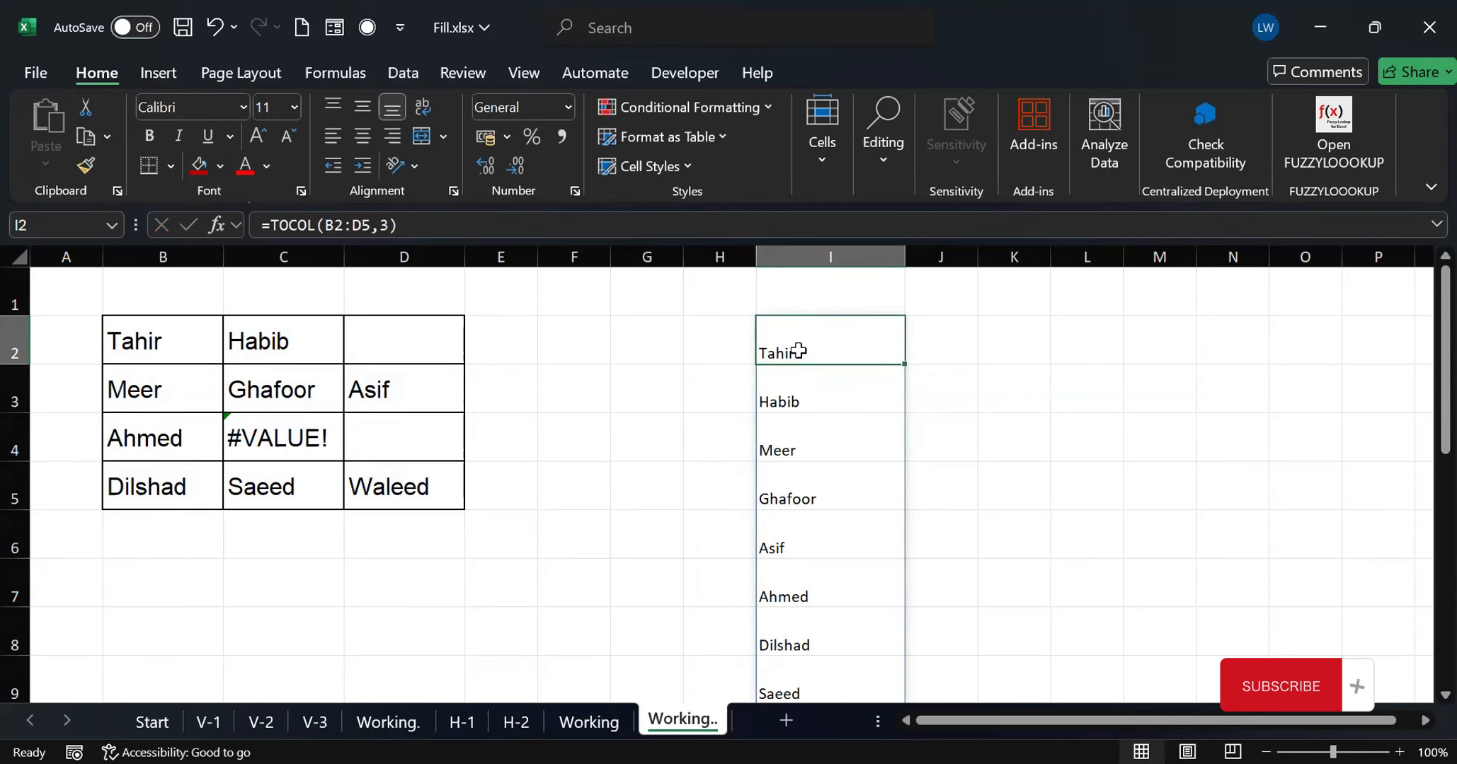
double_click(836, 338)
left_click(872, 350)
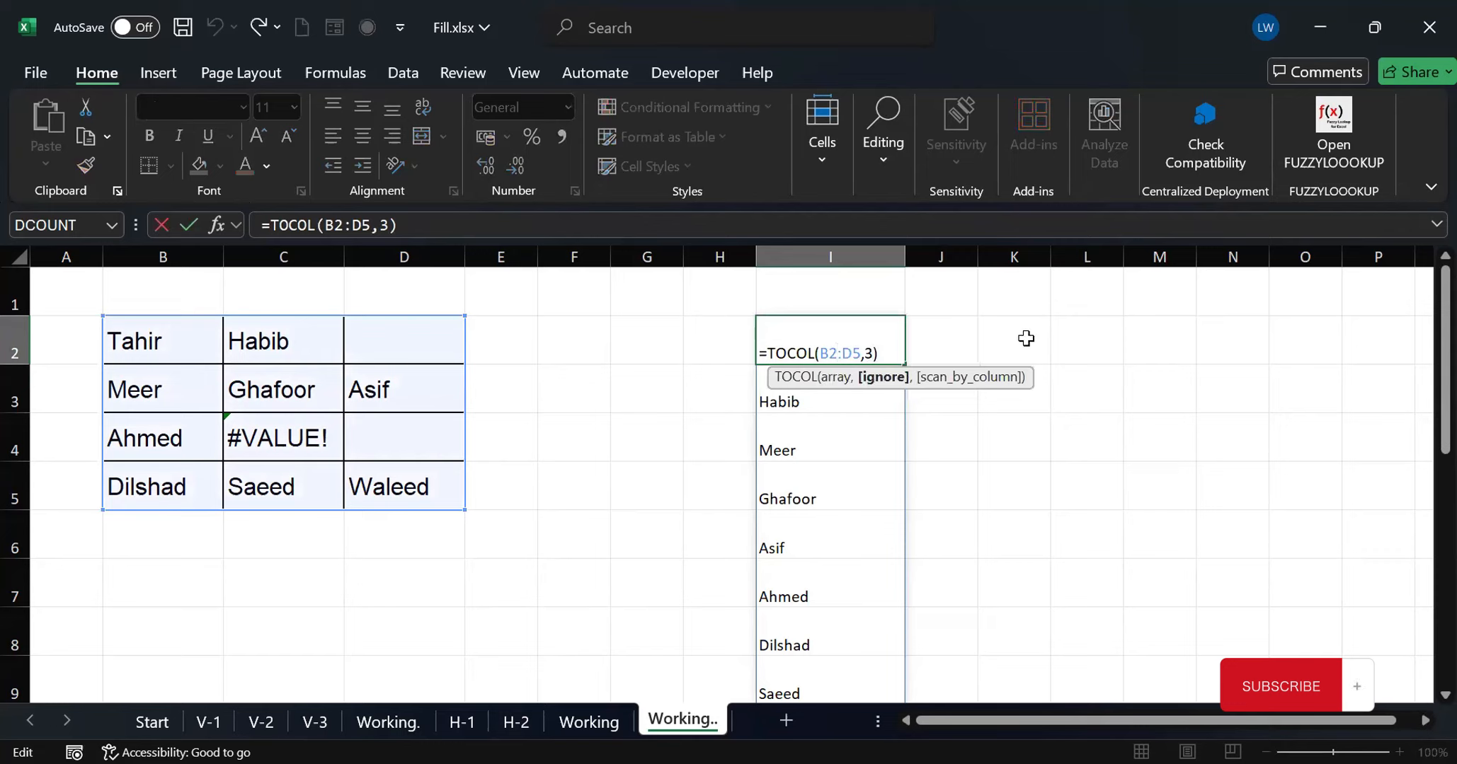
type(",")
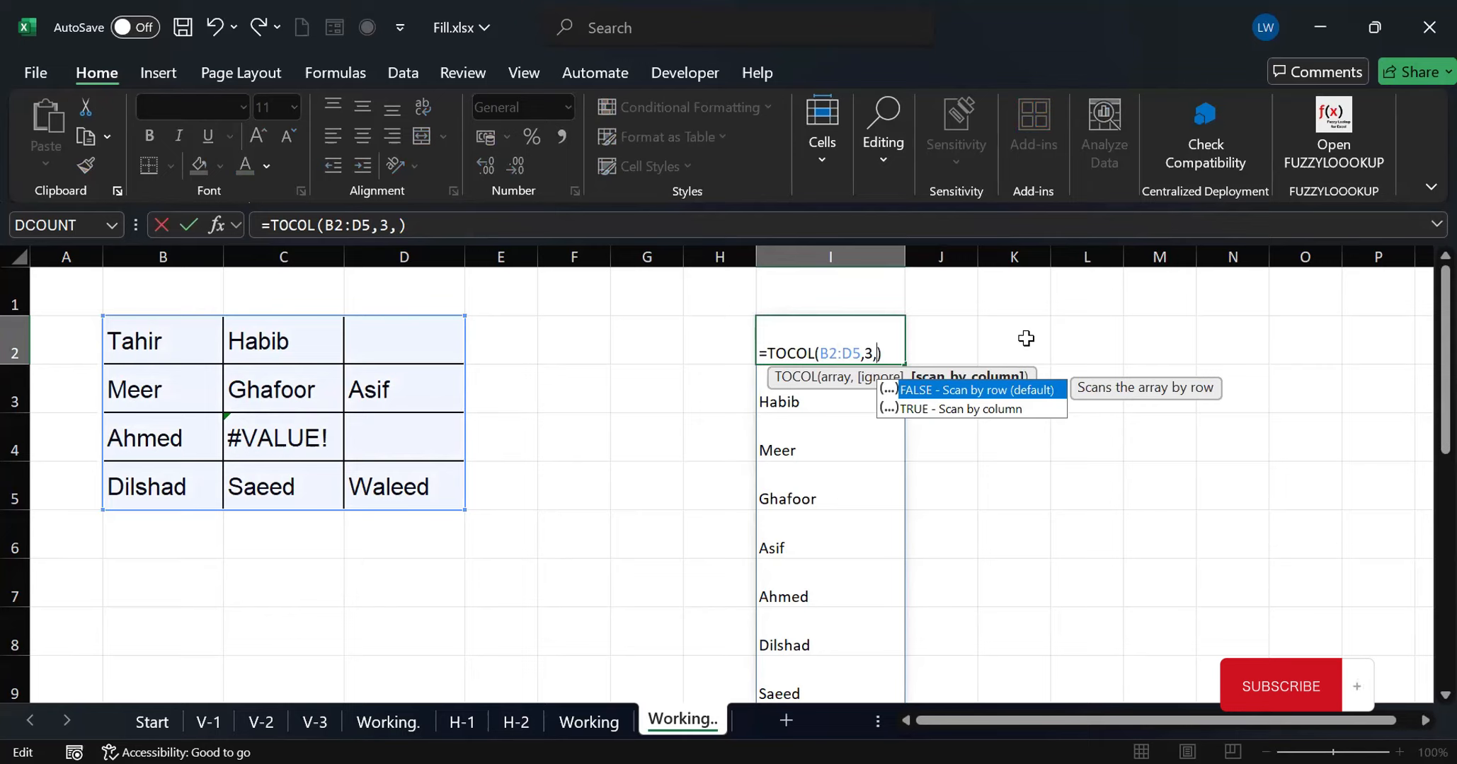
type("ture")
key("Return")
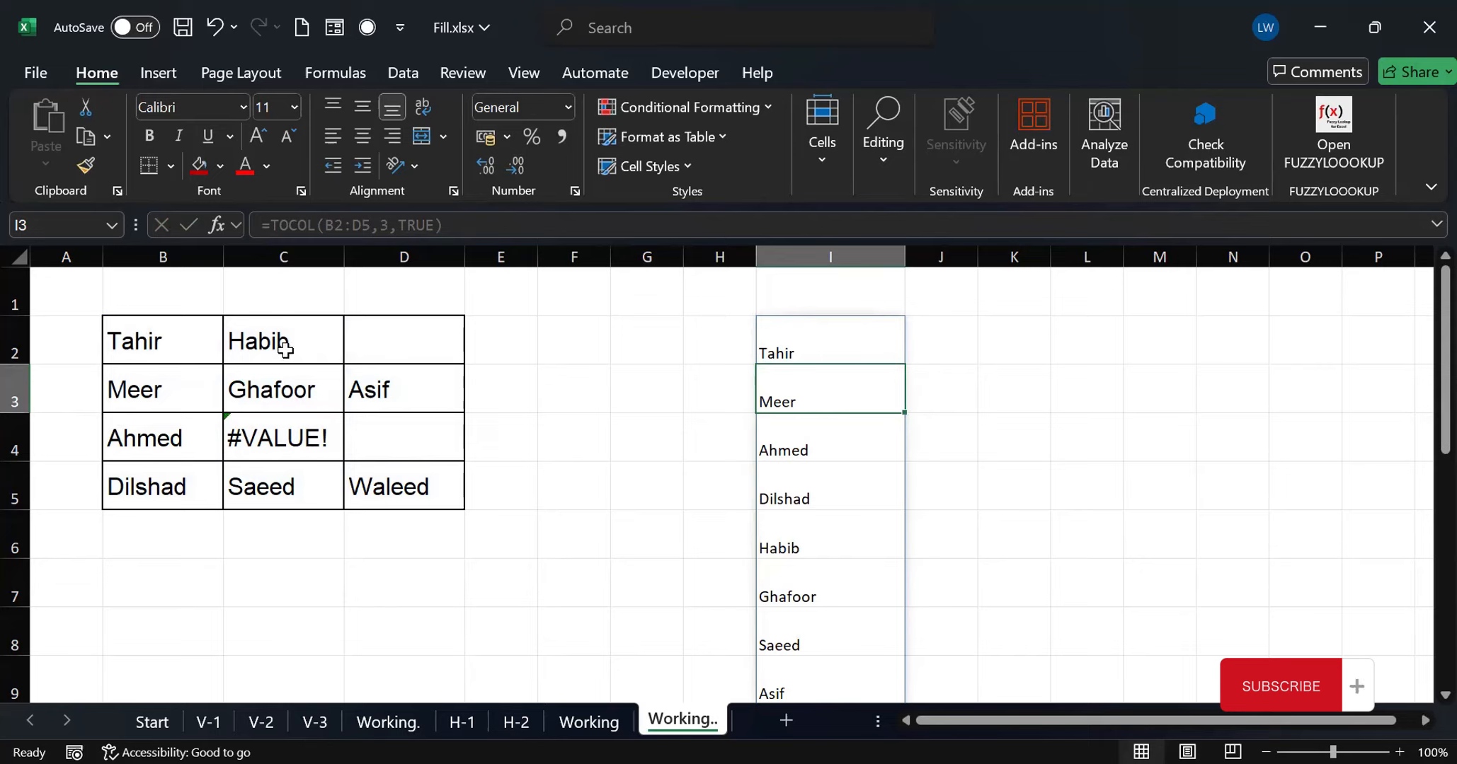
left_click(268, 402)
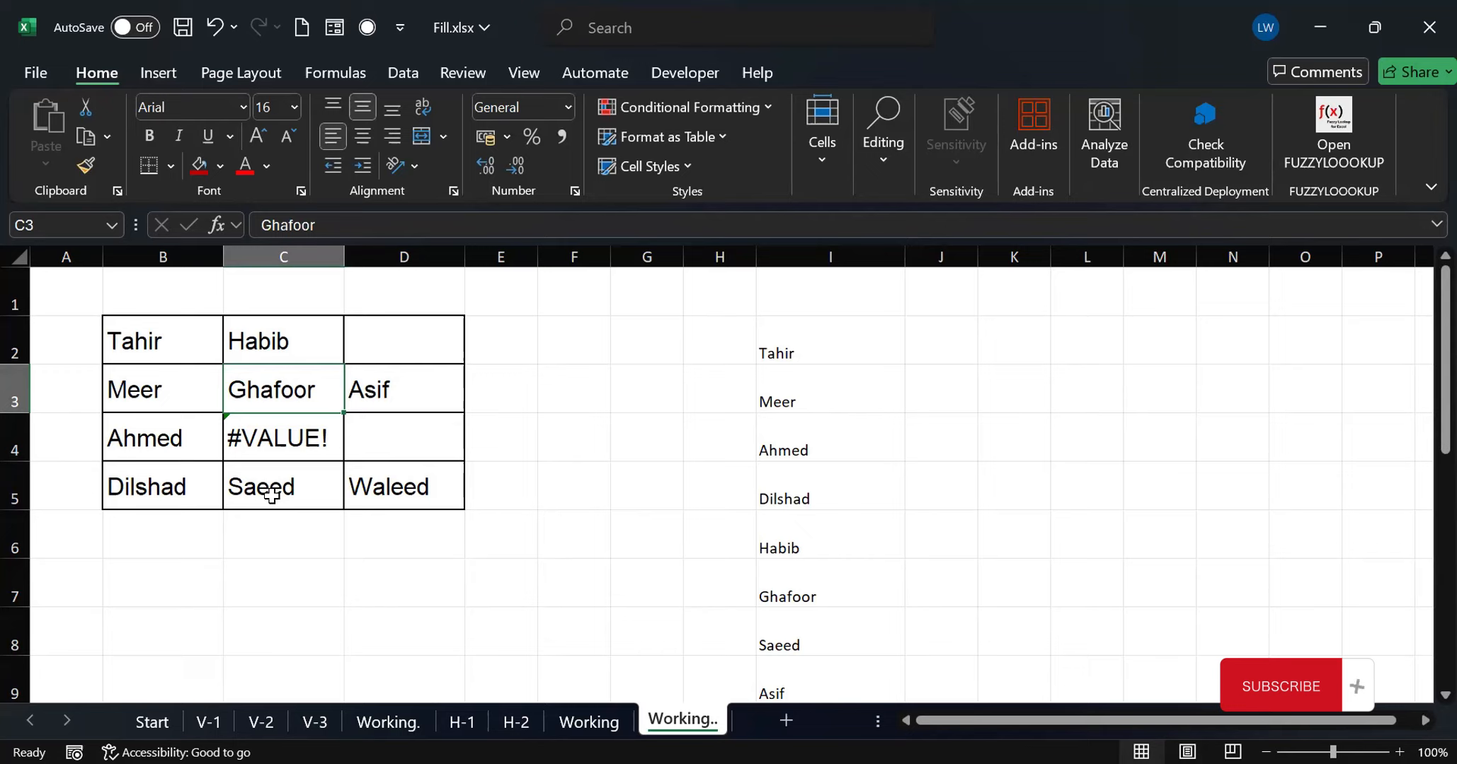
Set the ignore argument in I2 to 1 (ignore blanks) with column scanning kept, making it =TOCOL(B2:D5,1,TRUE)
left_click(793, 361)
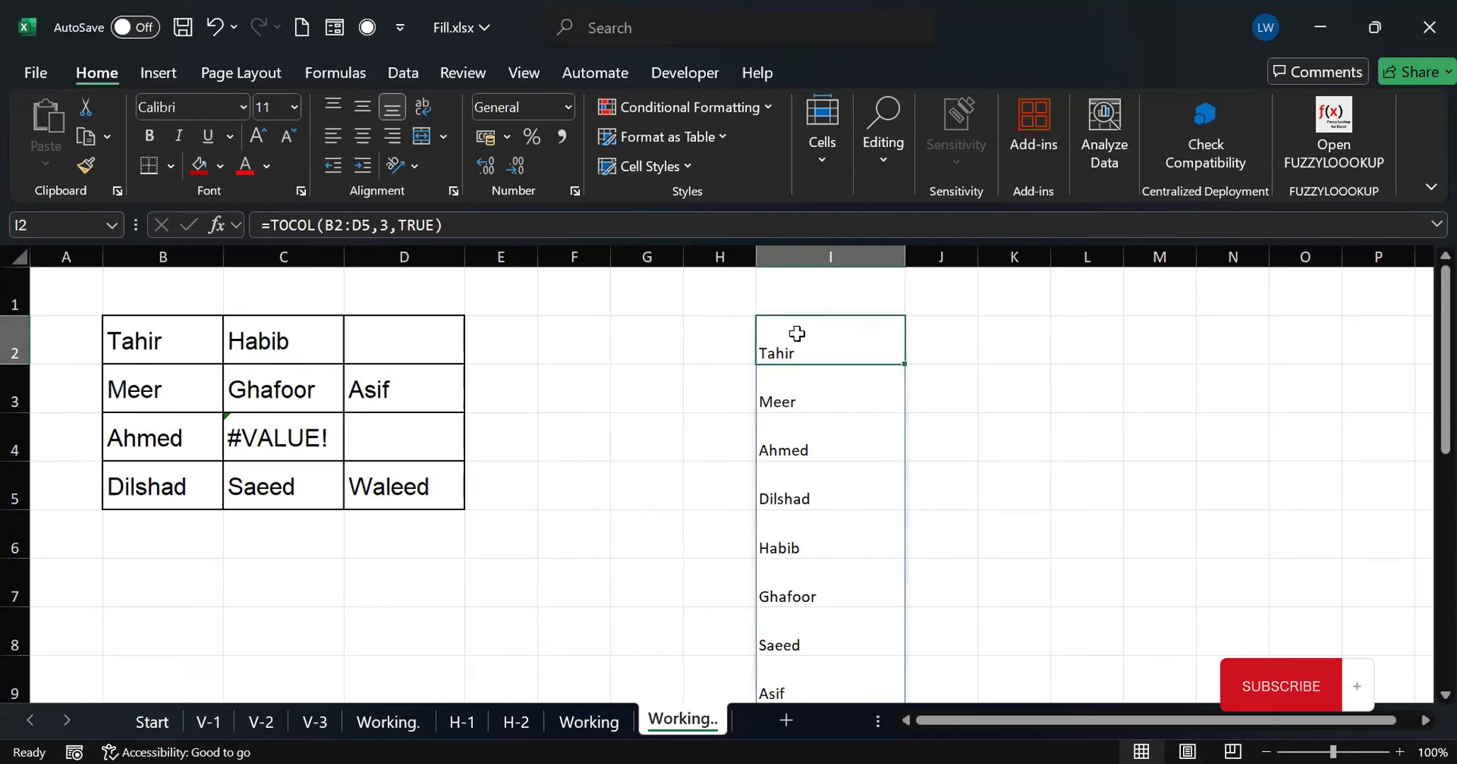
double_click(820, 350)
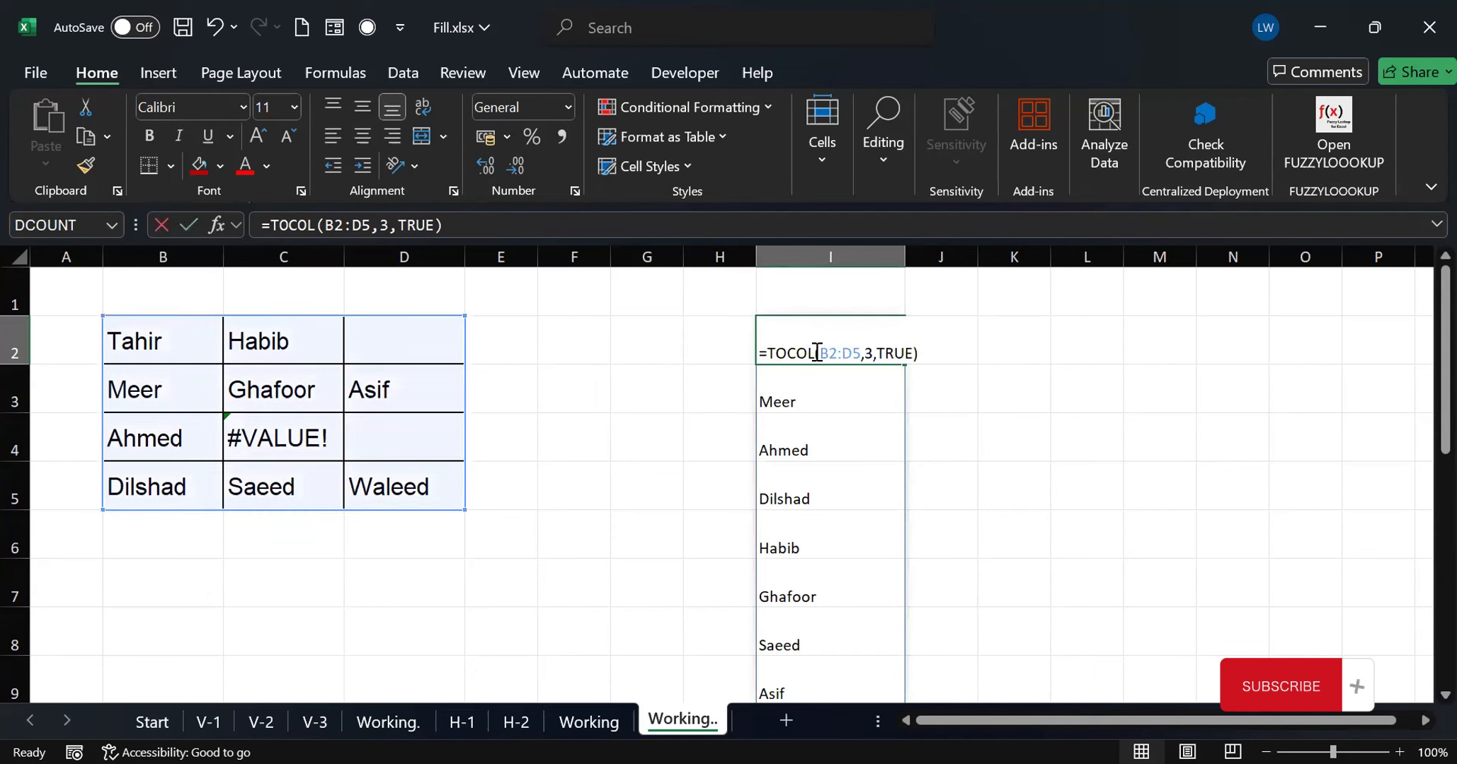
left_click(871, 351)
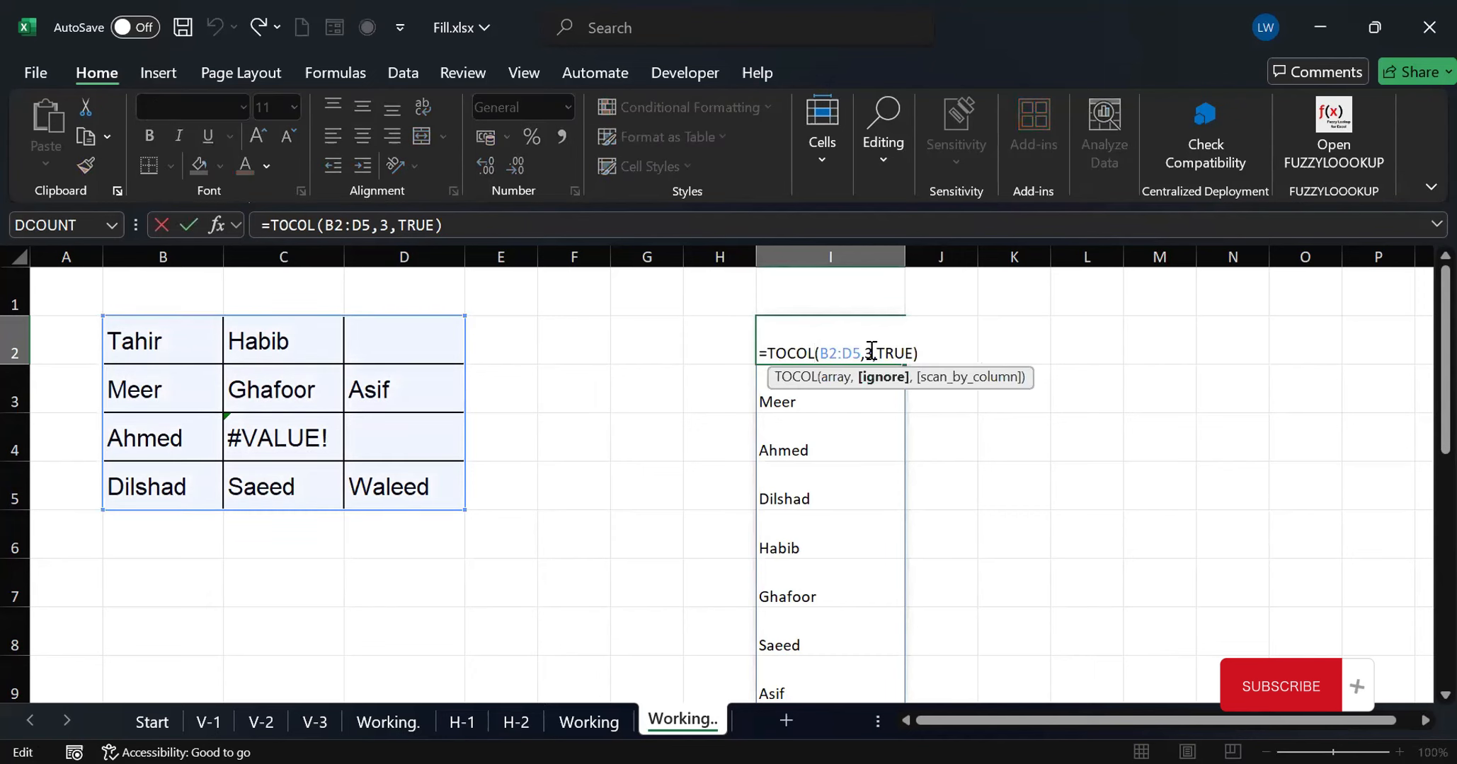
key("BackSpace")
type("1")
key("Return")
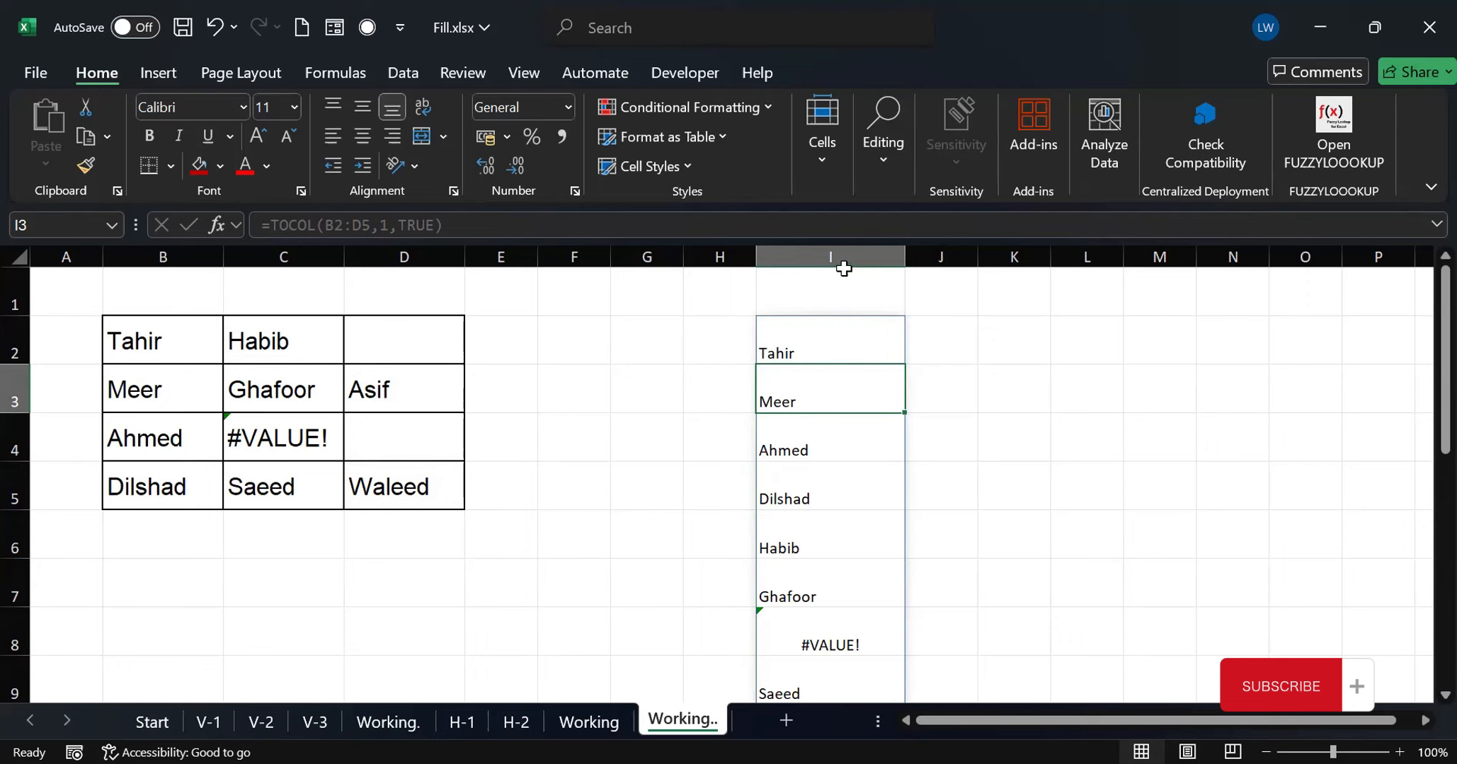
Delete column I and list the names range as a single row with =TOROW(B2:D5) in C7
left_click(839, 257)
key("ctrl+minus")
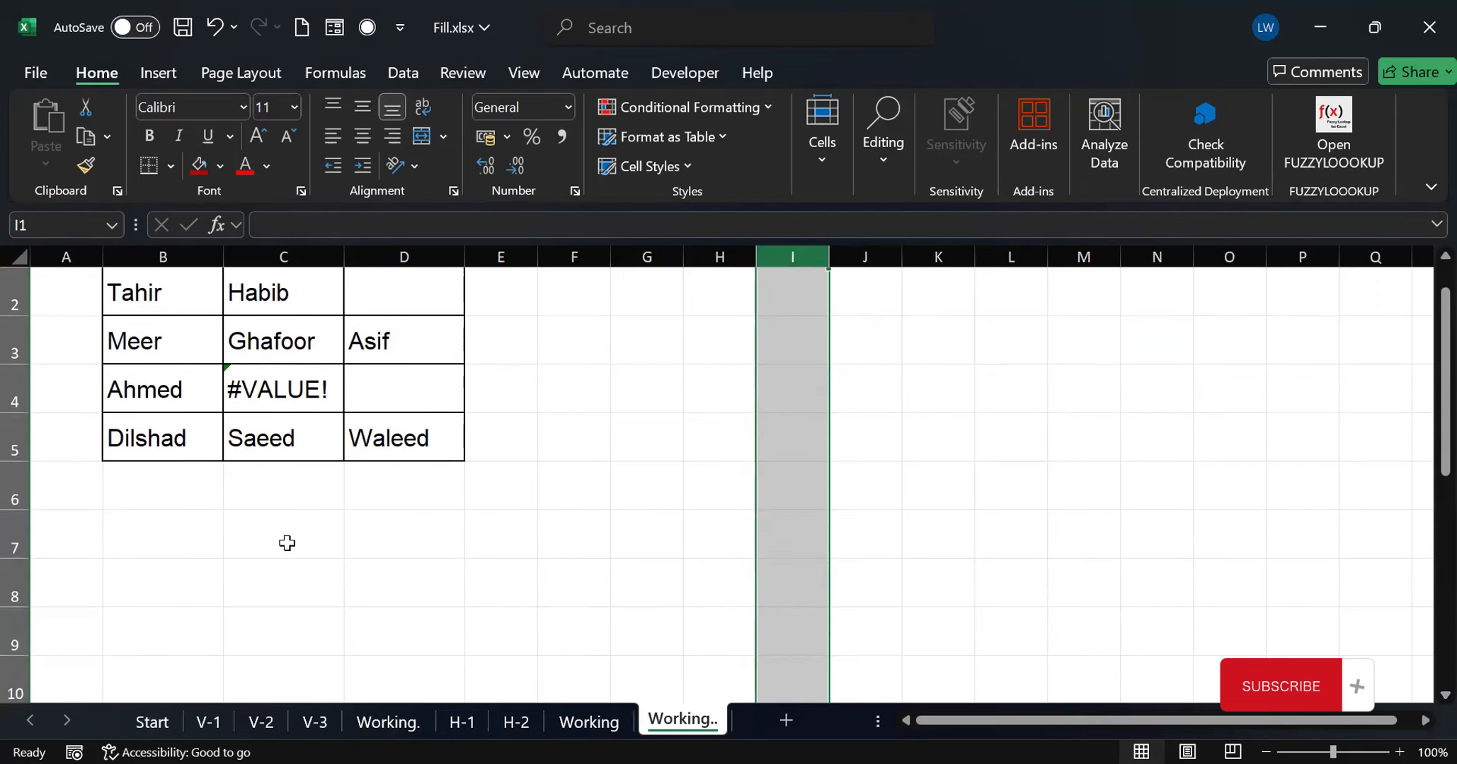
left_click(287, 543)
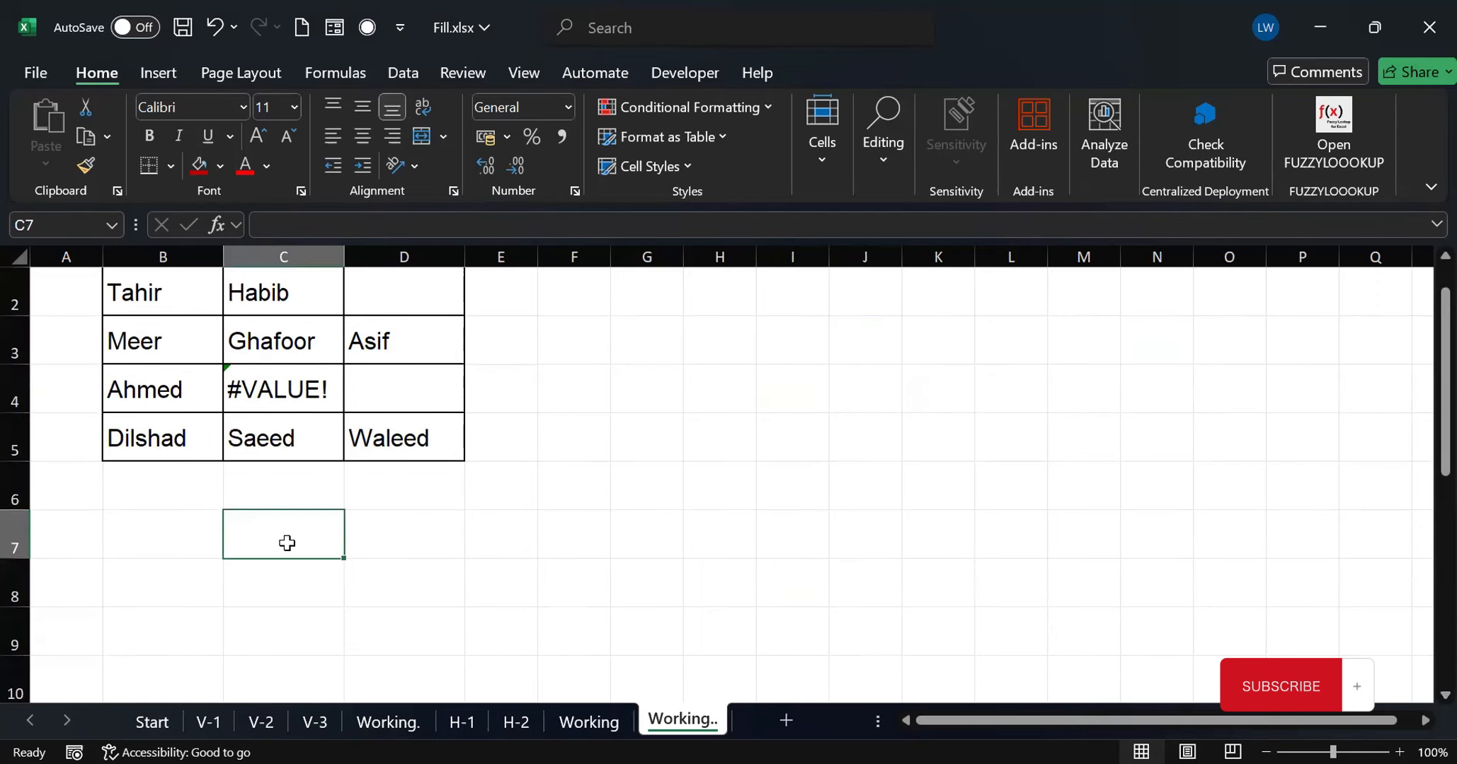
type("=")
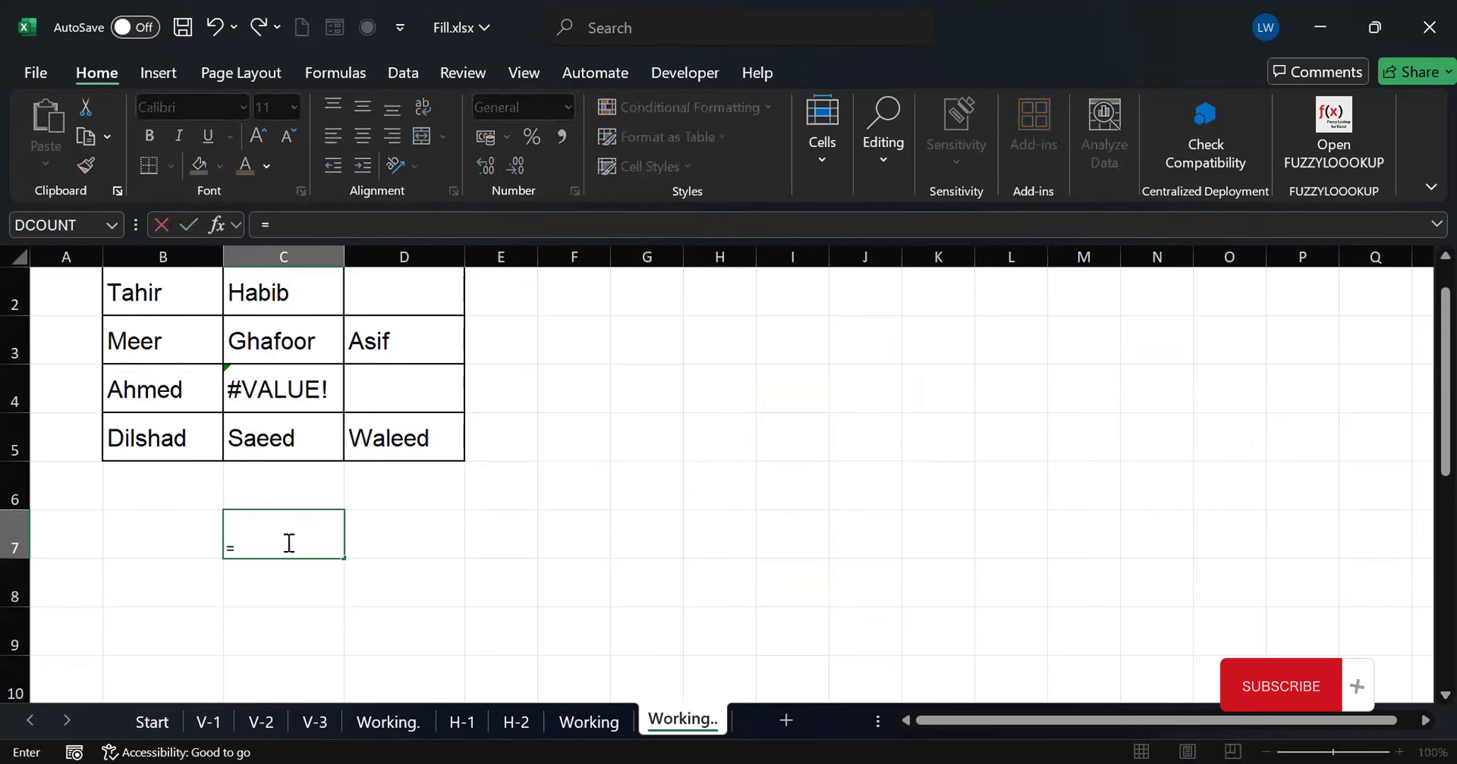
type("torow")
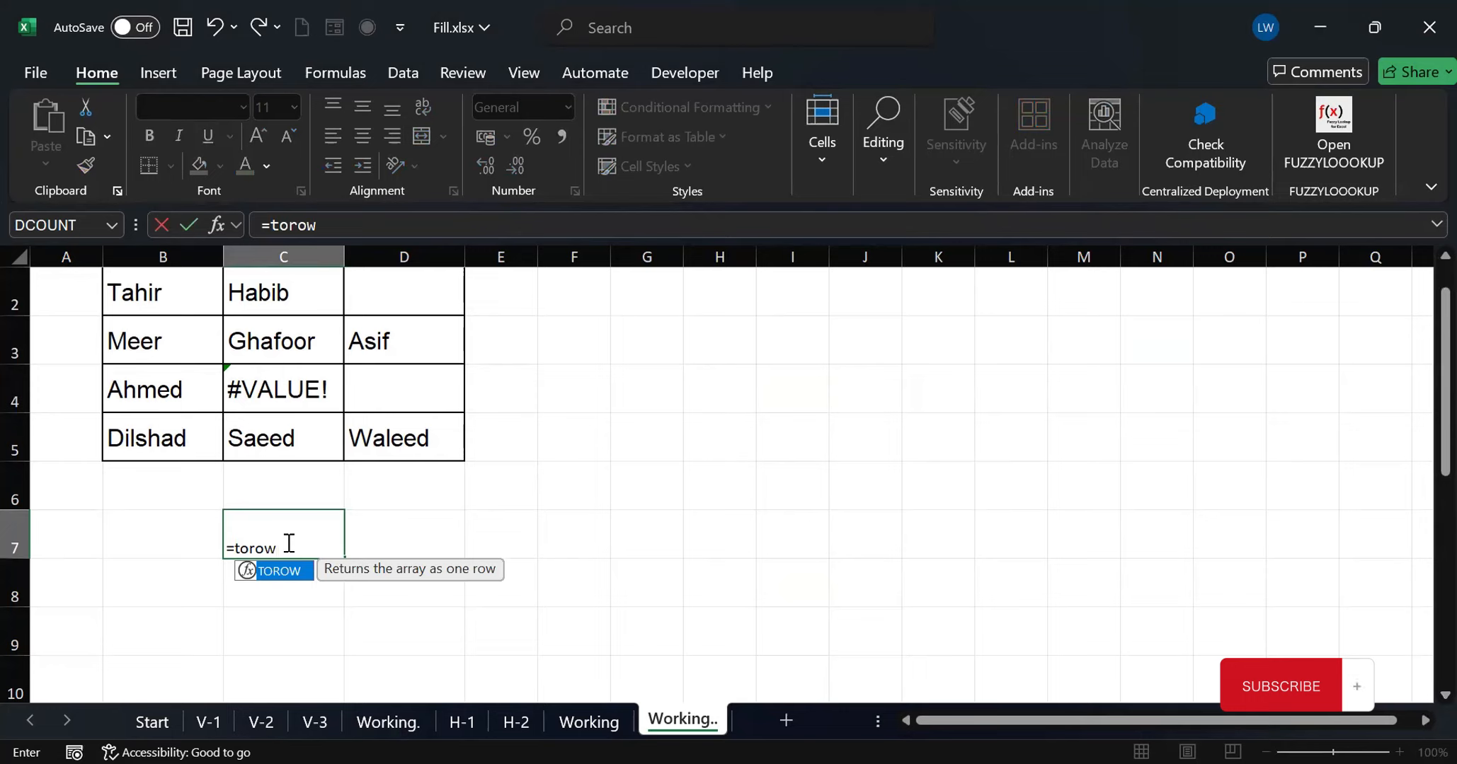
type("(")
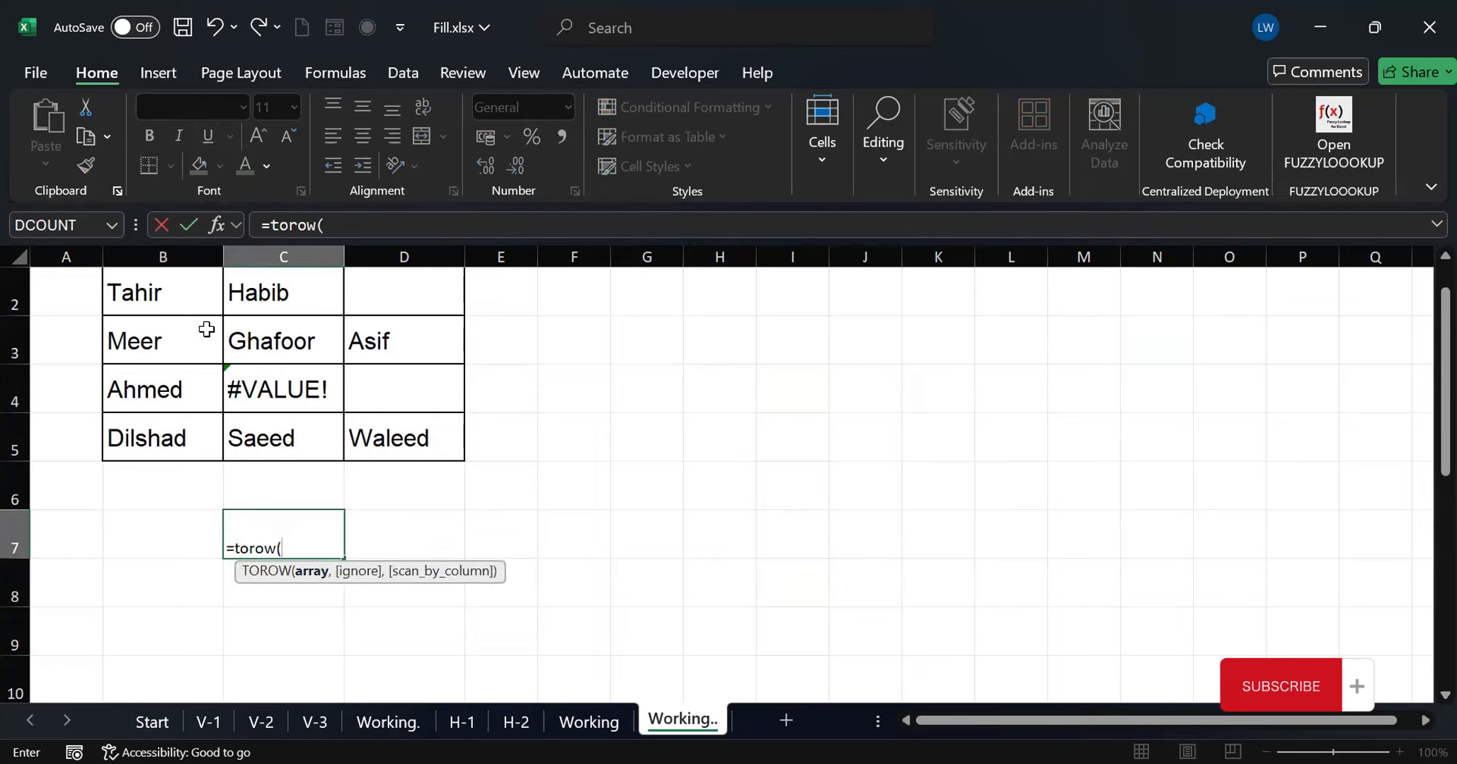
left_click_drag(161, 291, 387, 442)
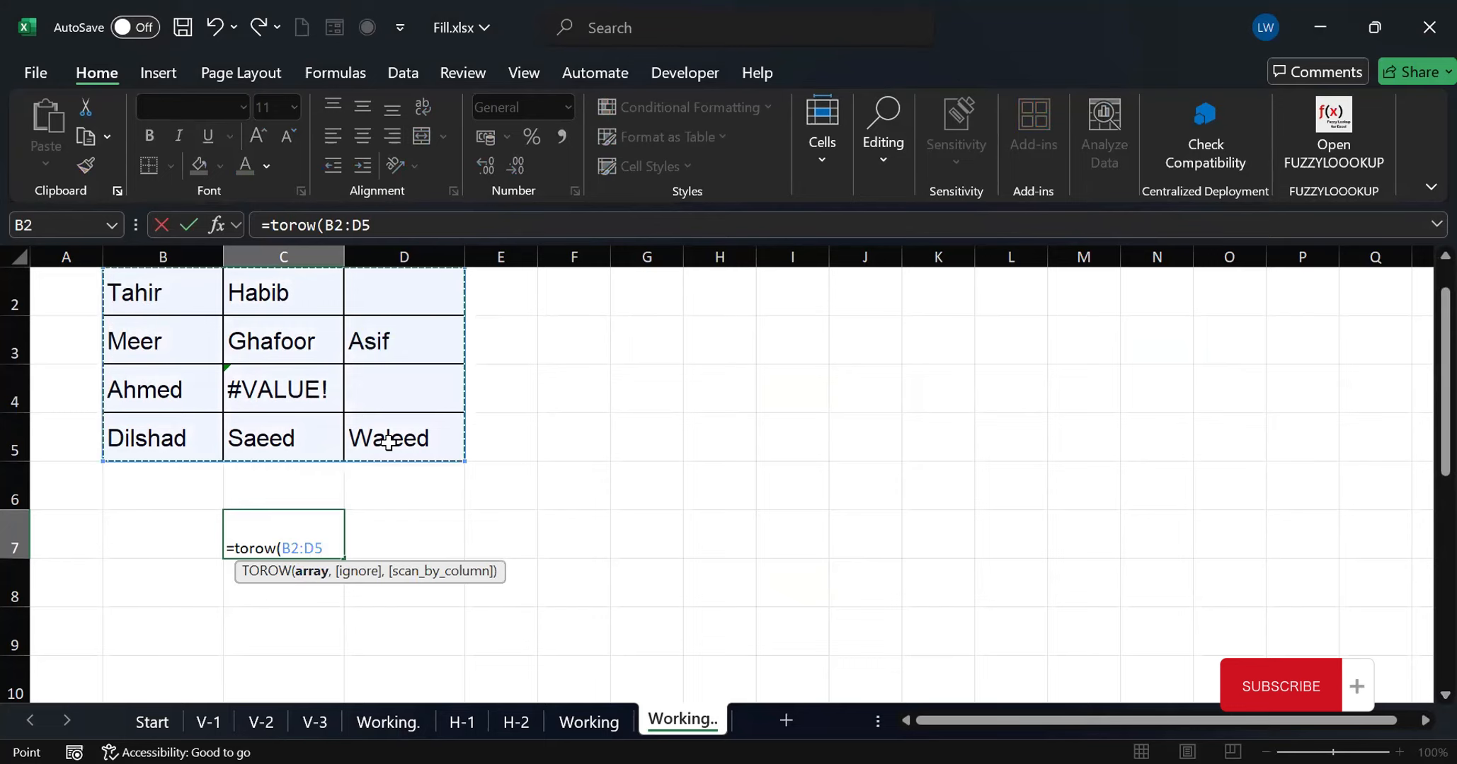
type(")")
key("Return")
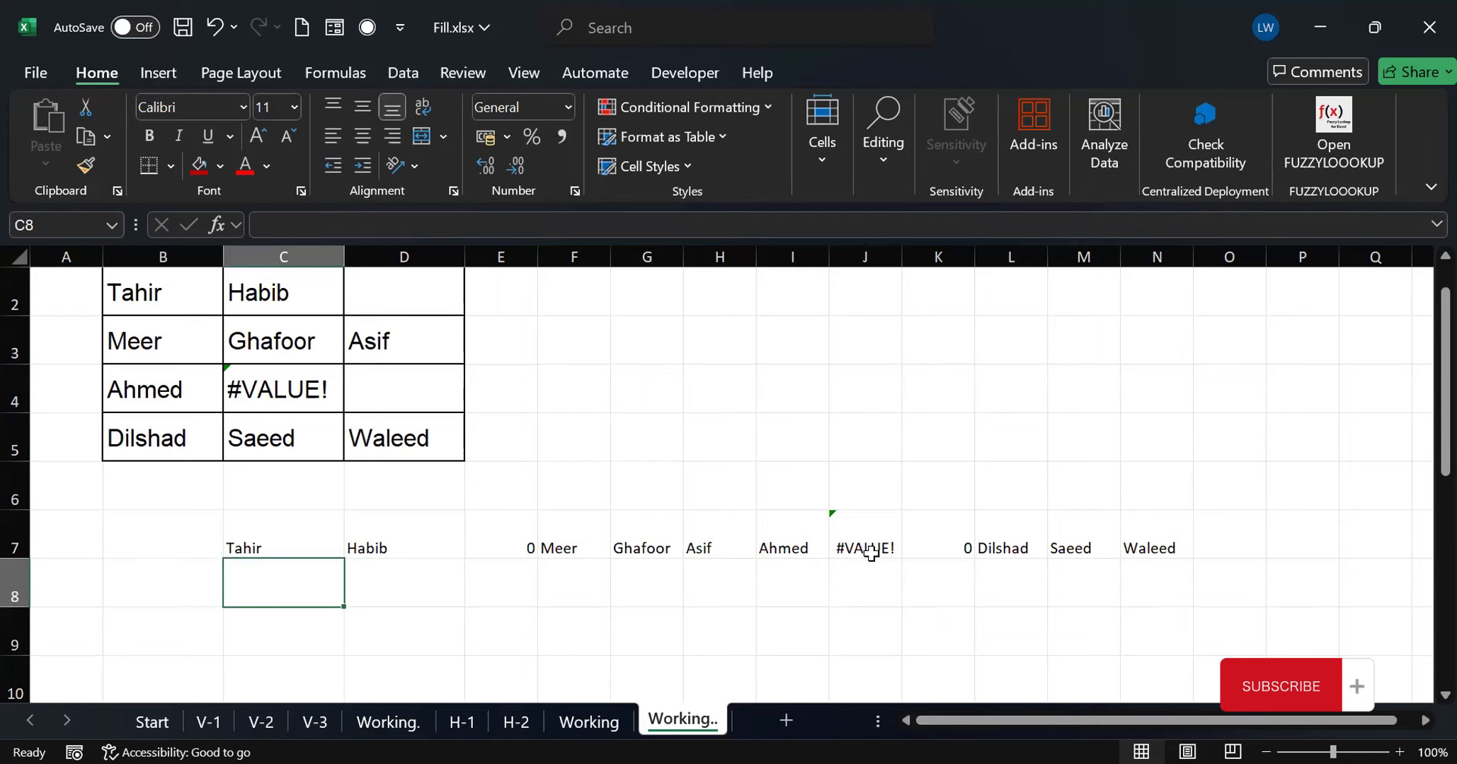
Add the ignore argument 1 (ignore blanks) to the formula in C7, making it =TOROW(B2:D5,1)
left_click(252, 548)
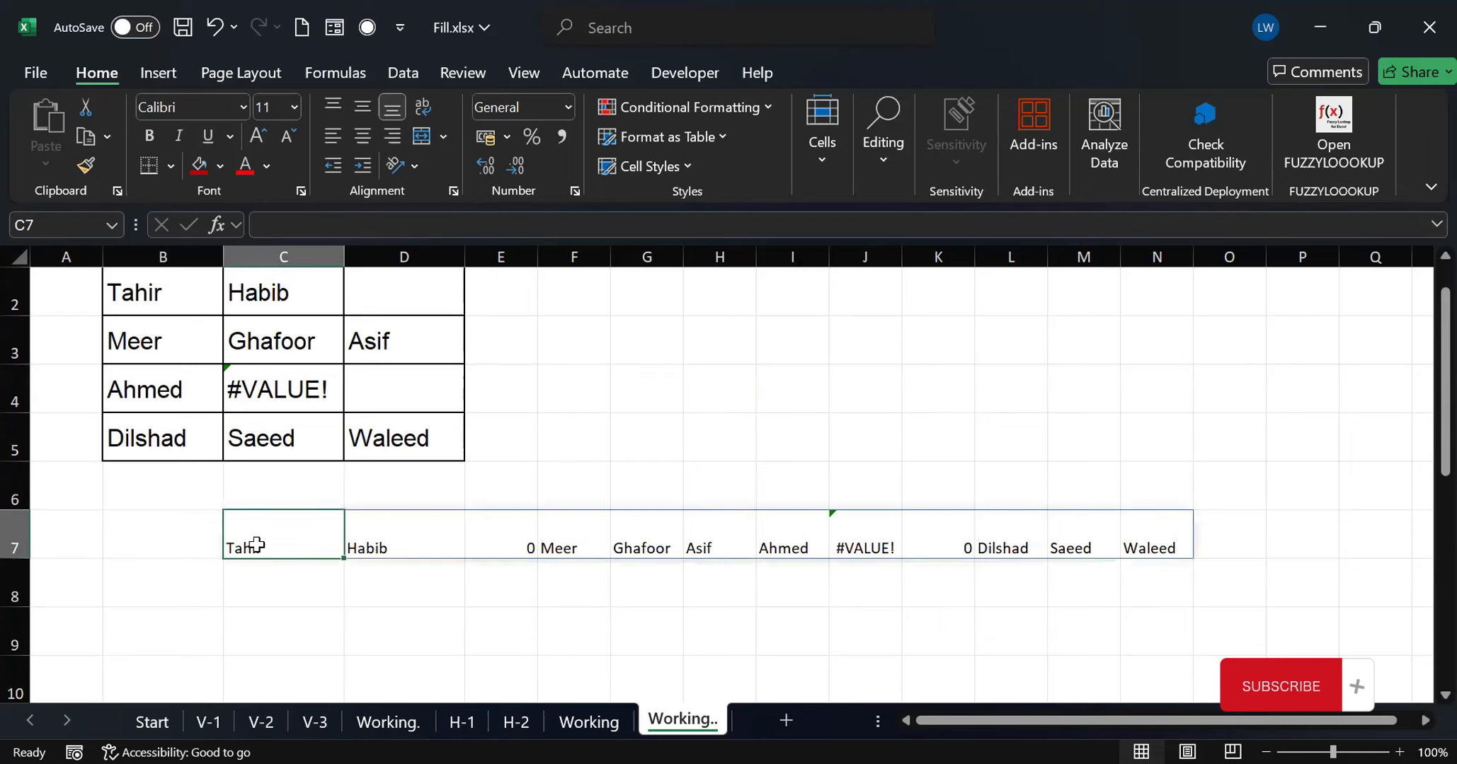
double_click(253, 547)
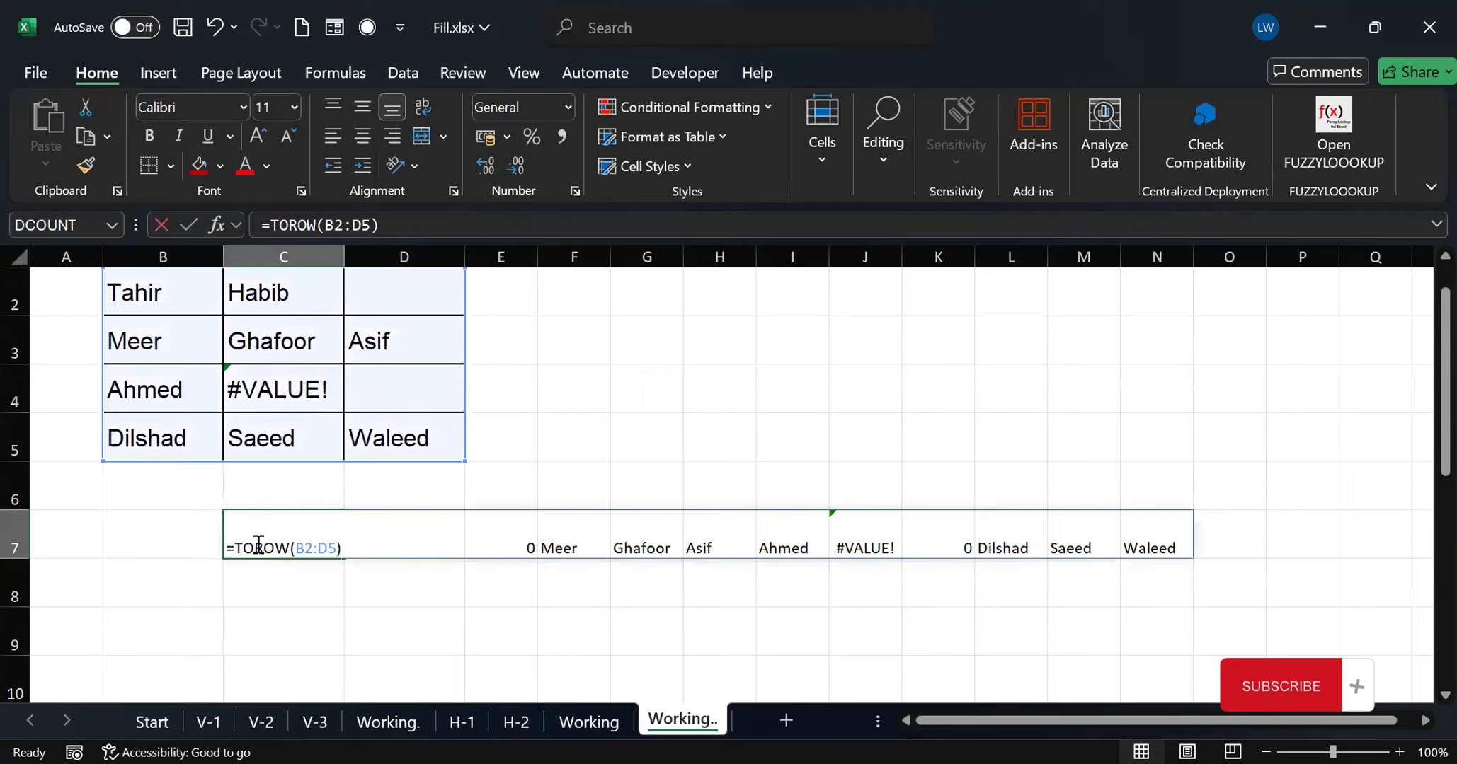
left_click(337, 545)
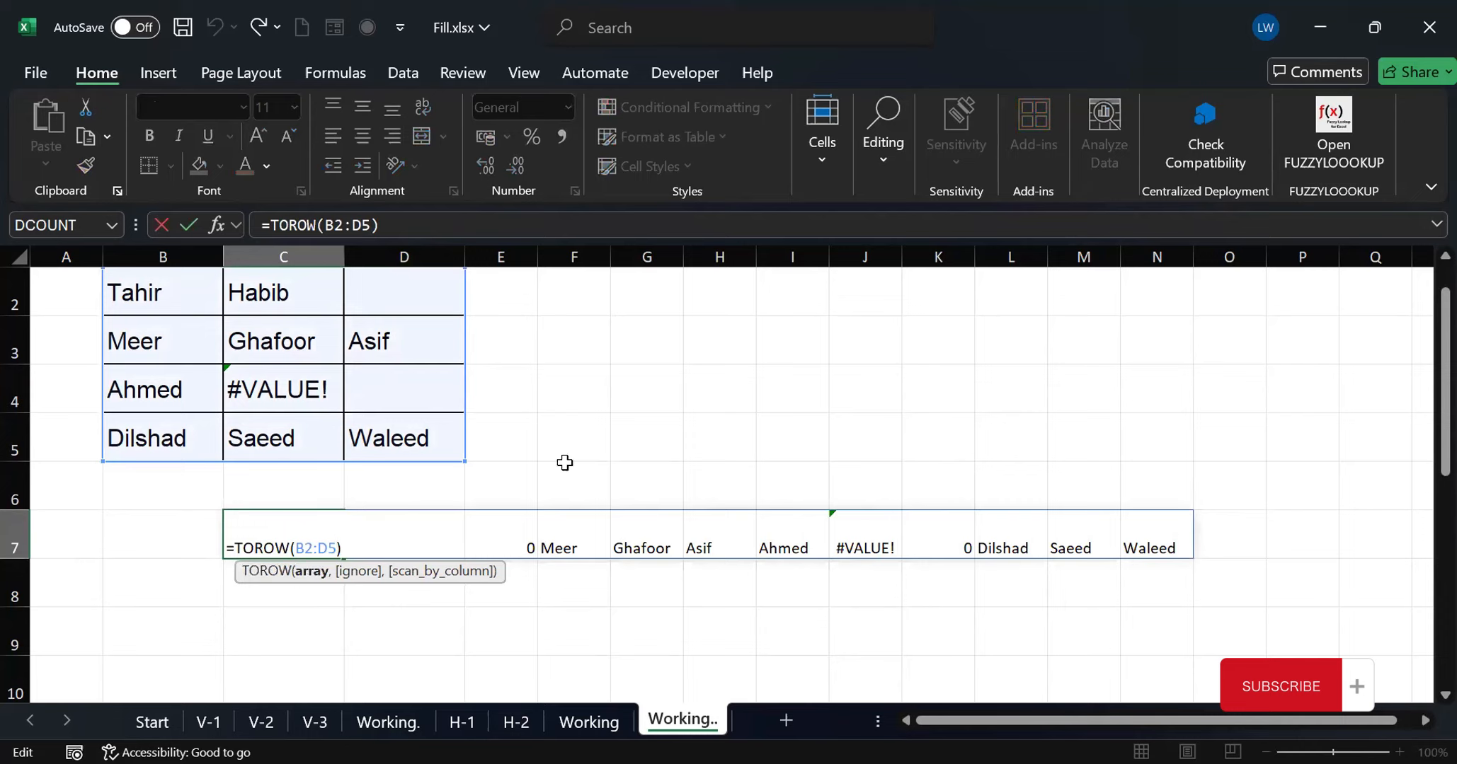
type(",1")
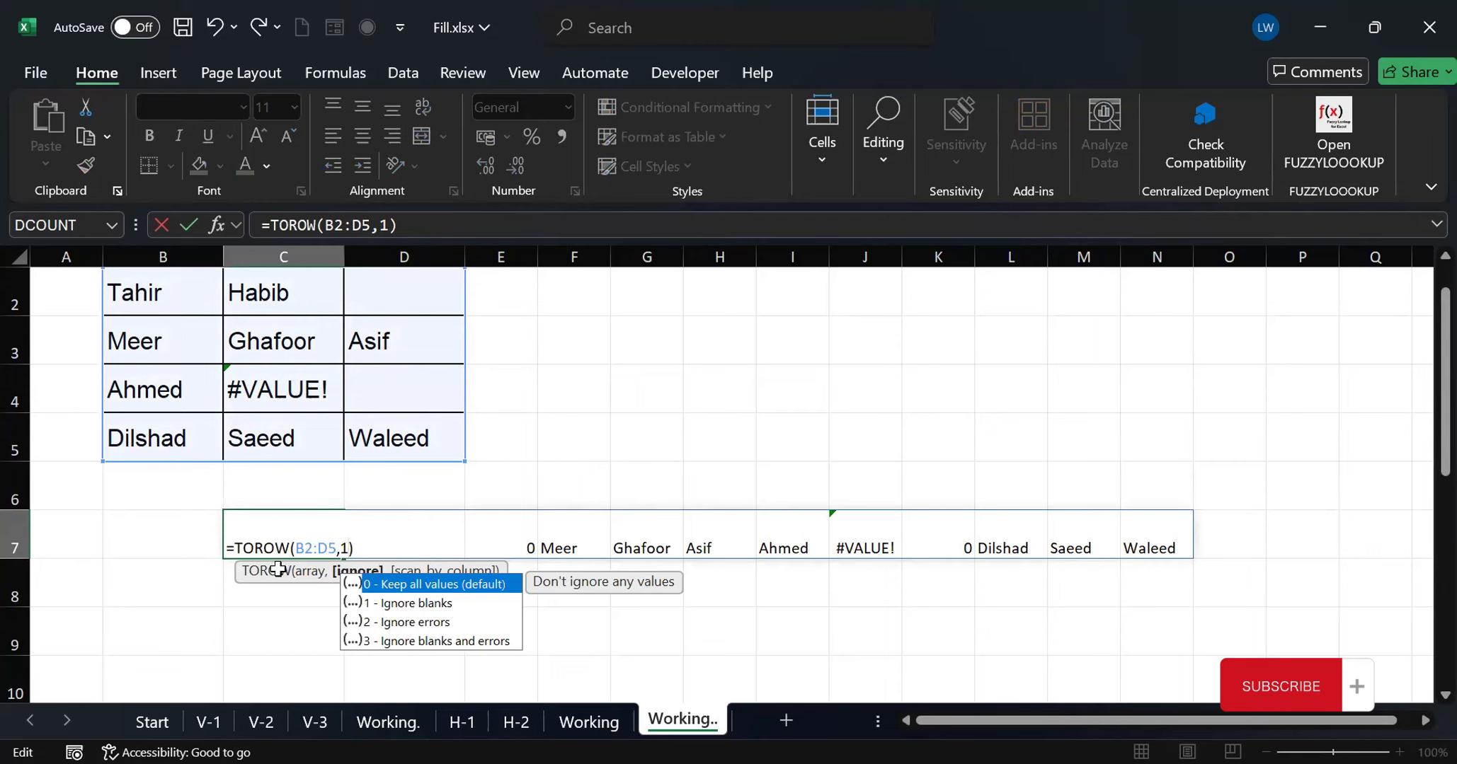
key("Return")
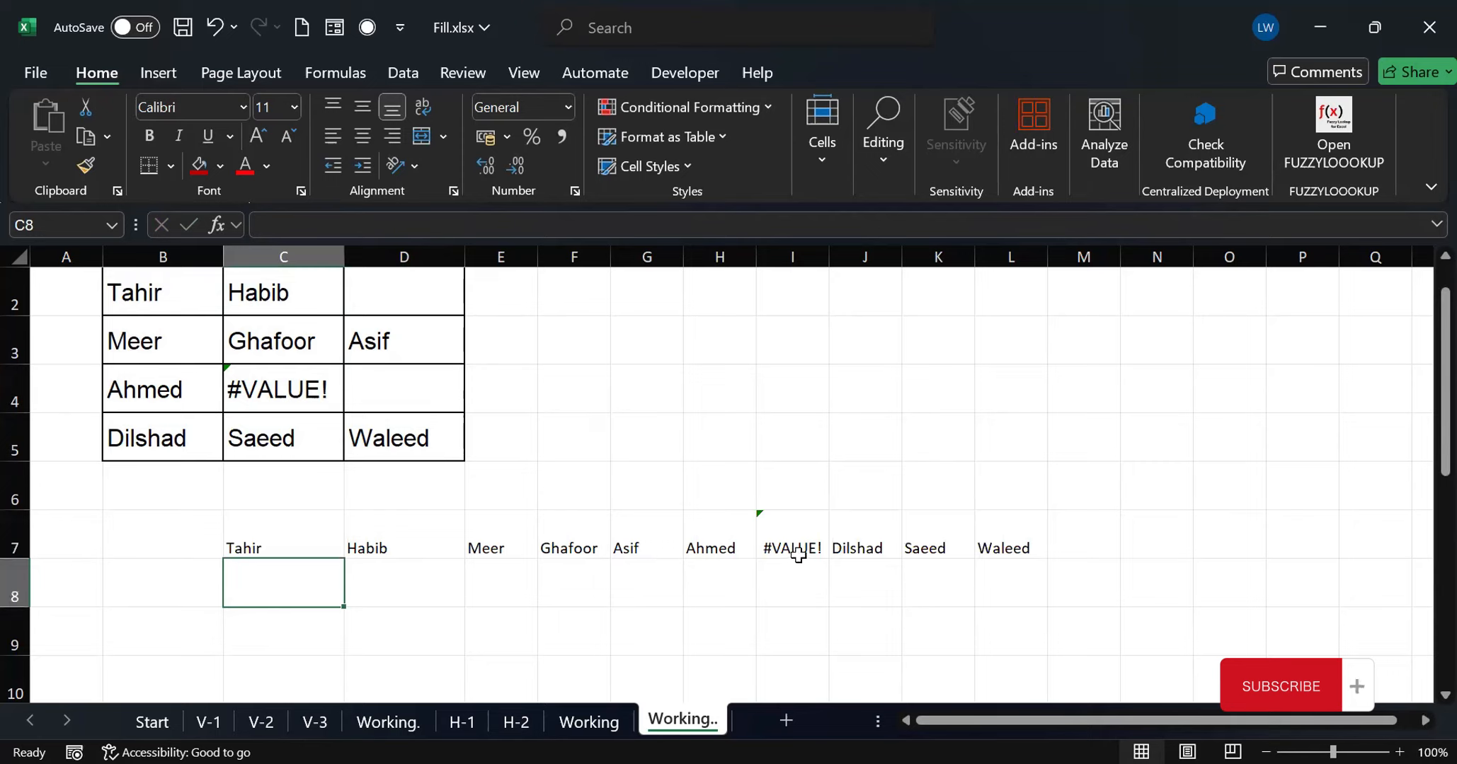
Set the ignore argument of the TOROW formula in C7 to 3 (ignore blanks and errors)
left_click(253, 545)
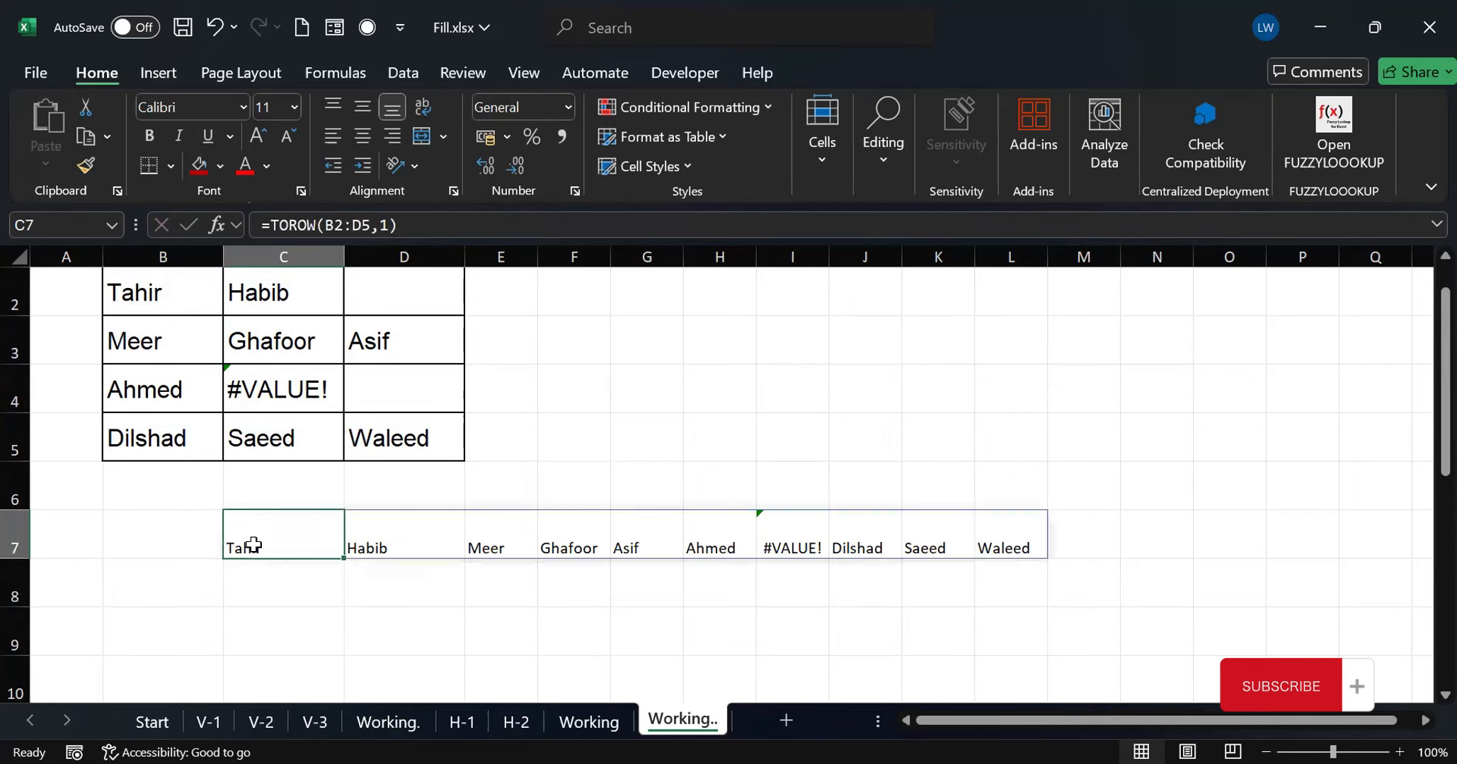
left_click(386, 226)
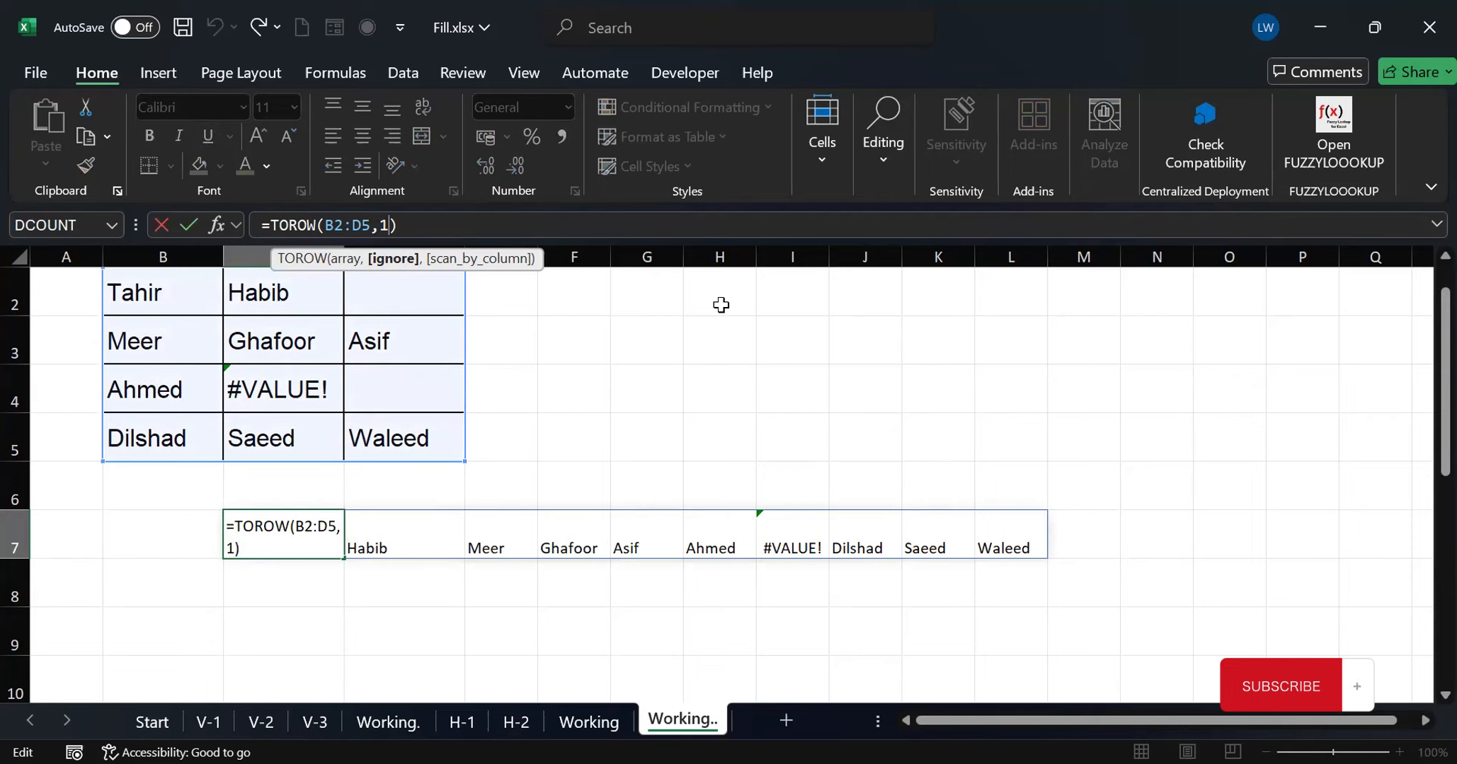
key("BackSpace")
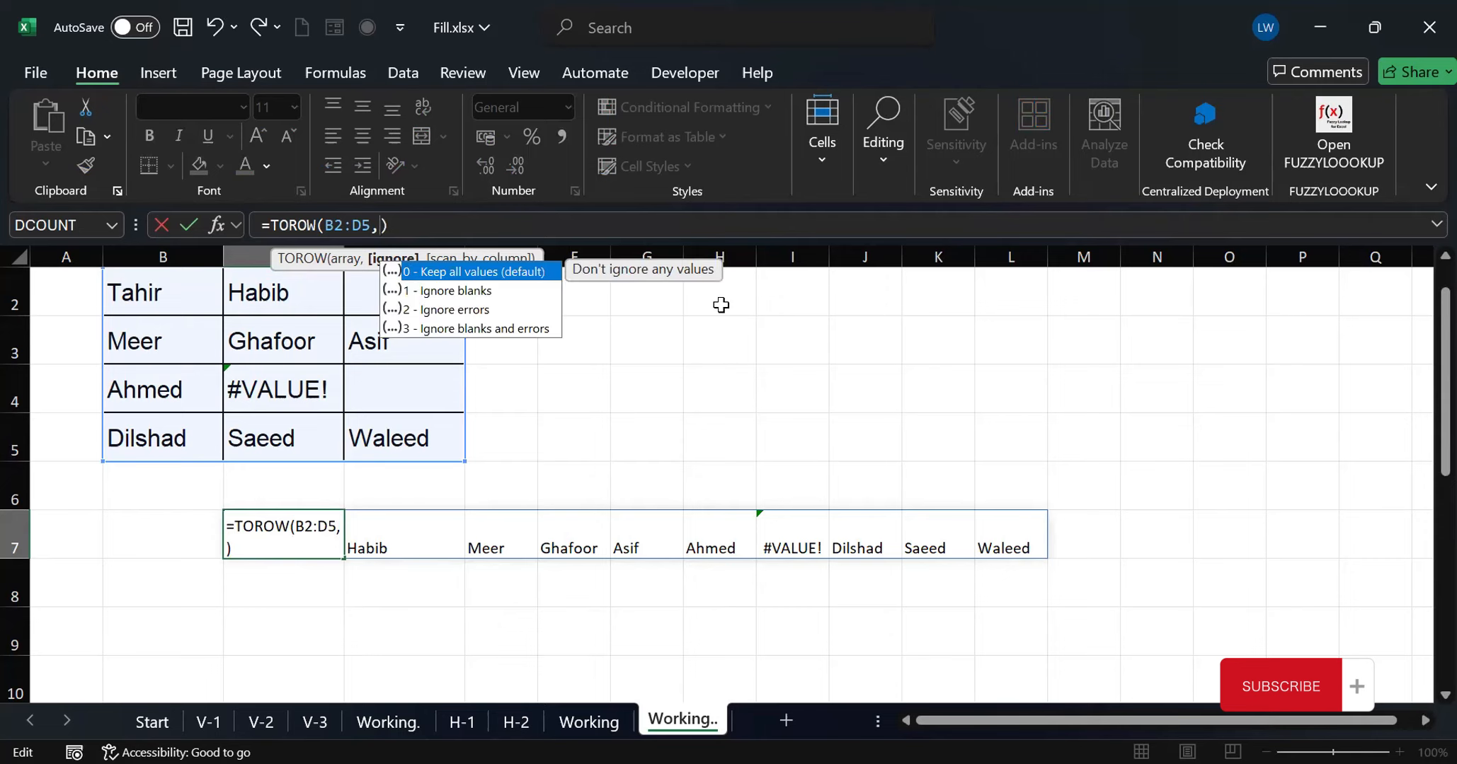
type("3")
key("Return")
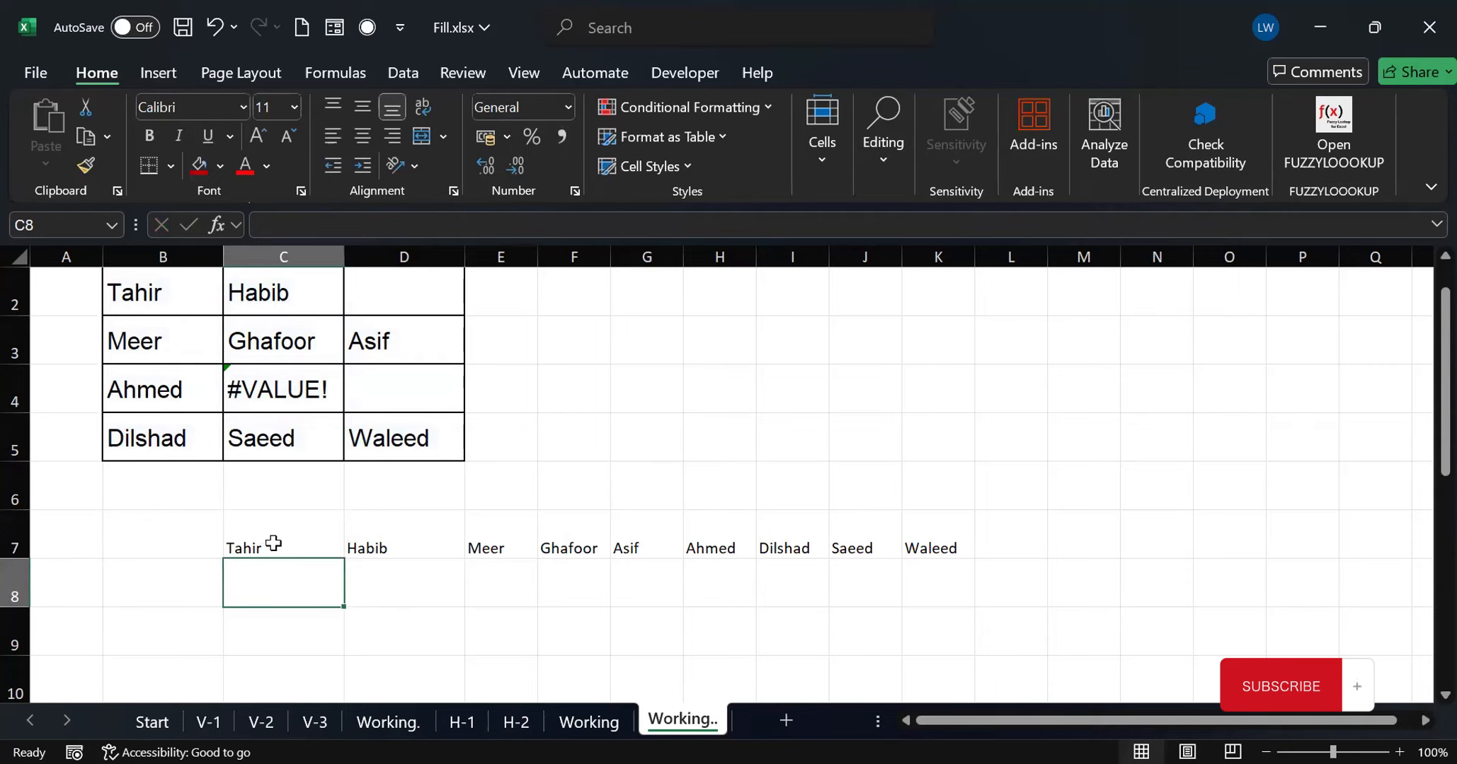
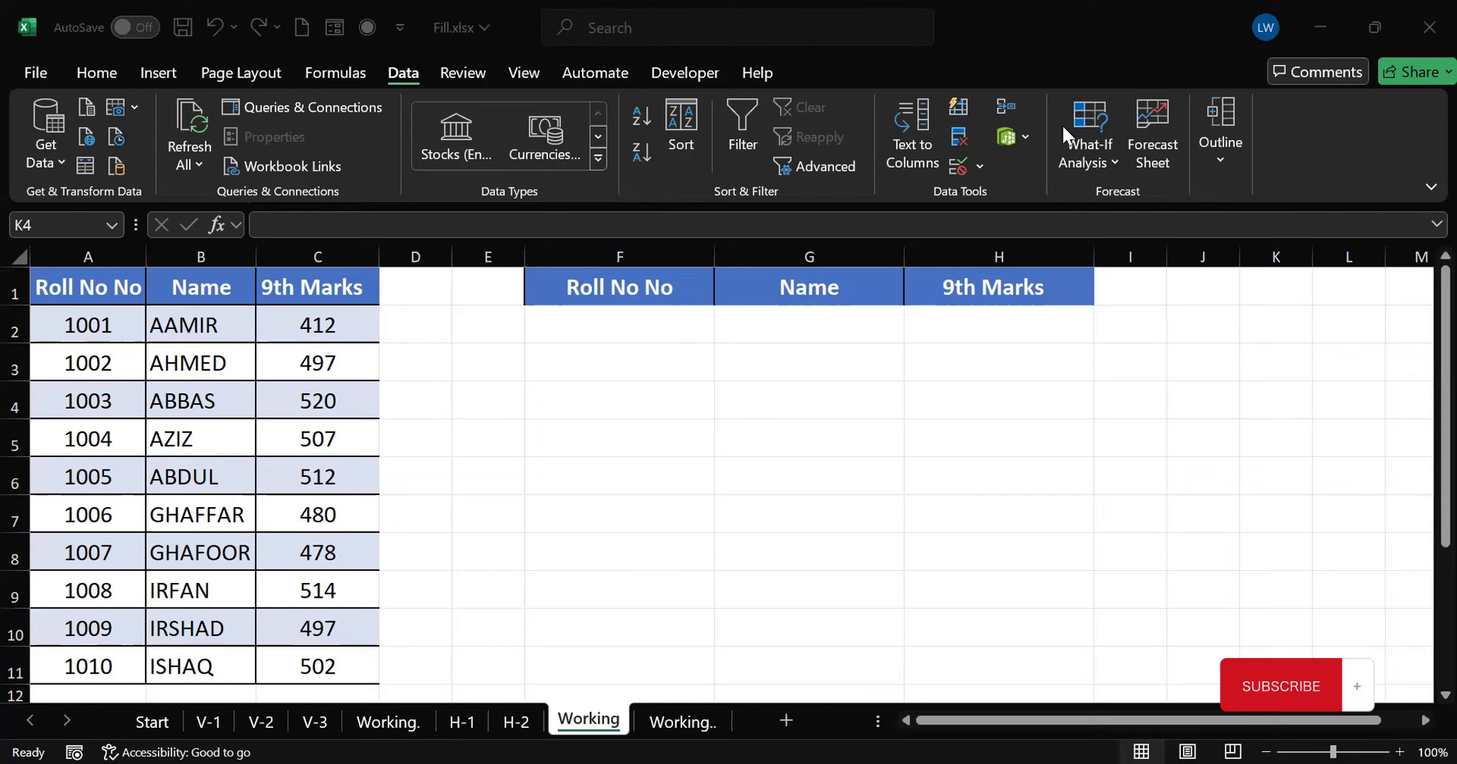
Extract the first three rows of the marks table into F2 with =TAKE(A2:C11,3)
left_click(613, 323)
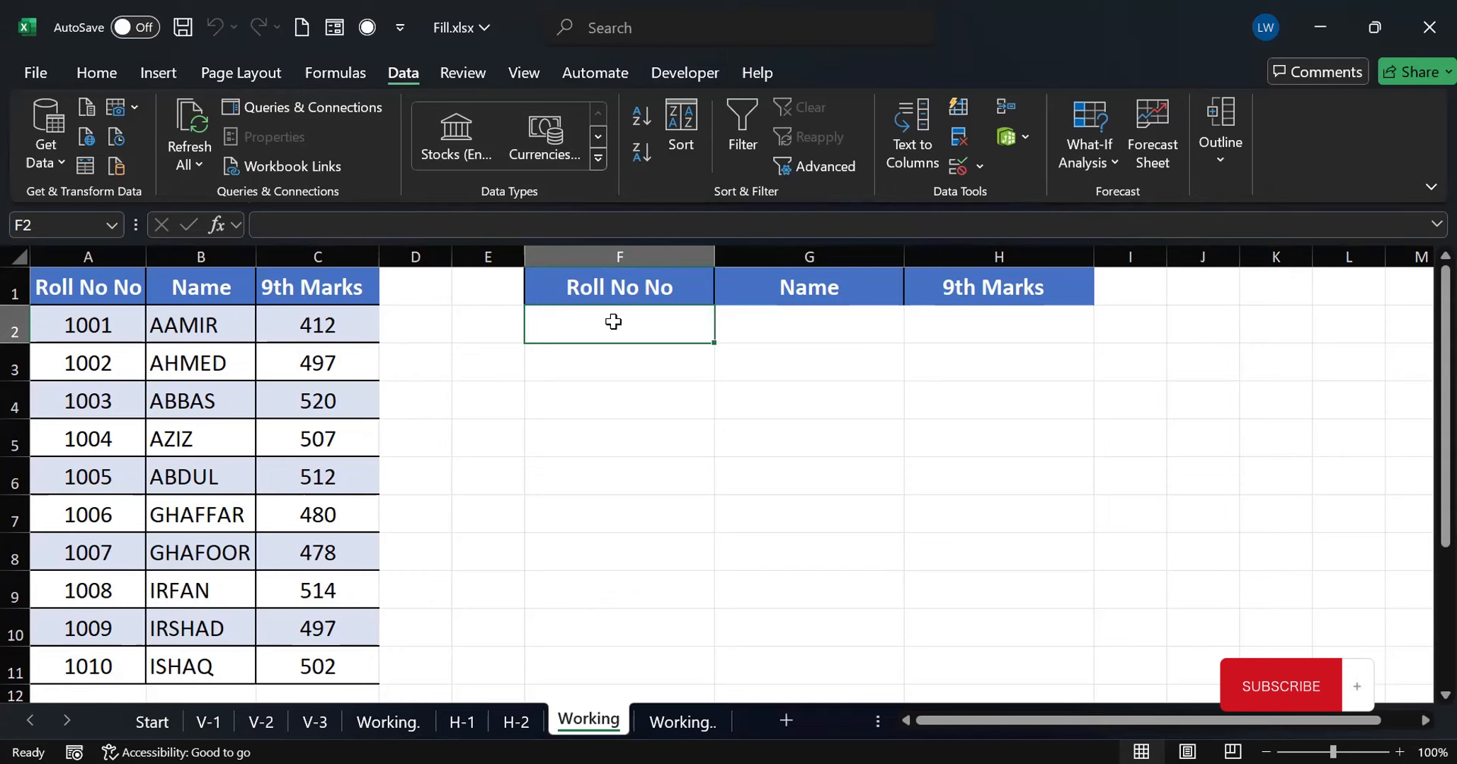
type("=")
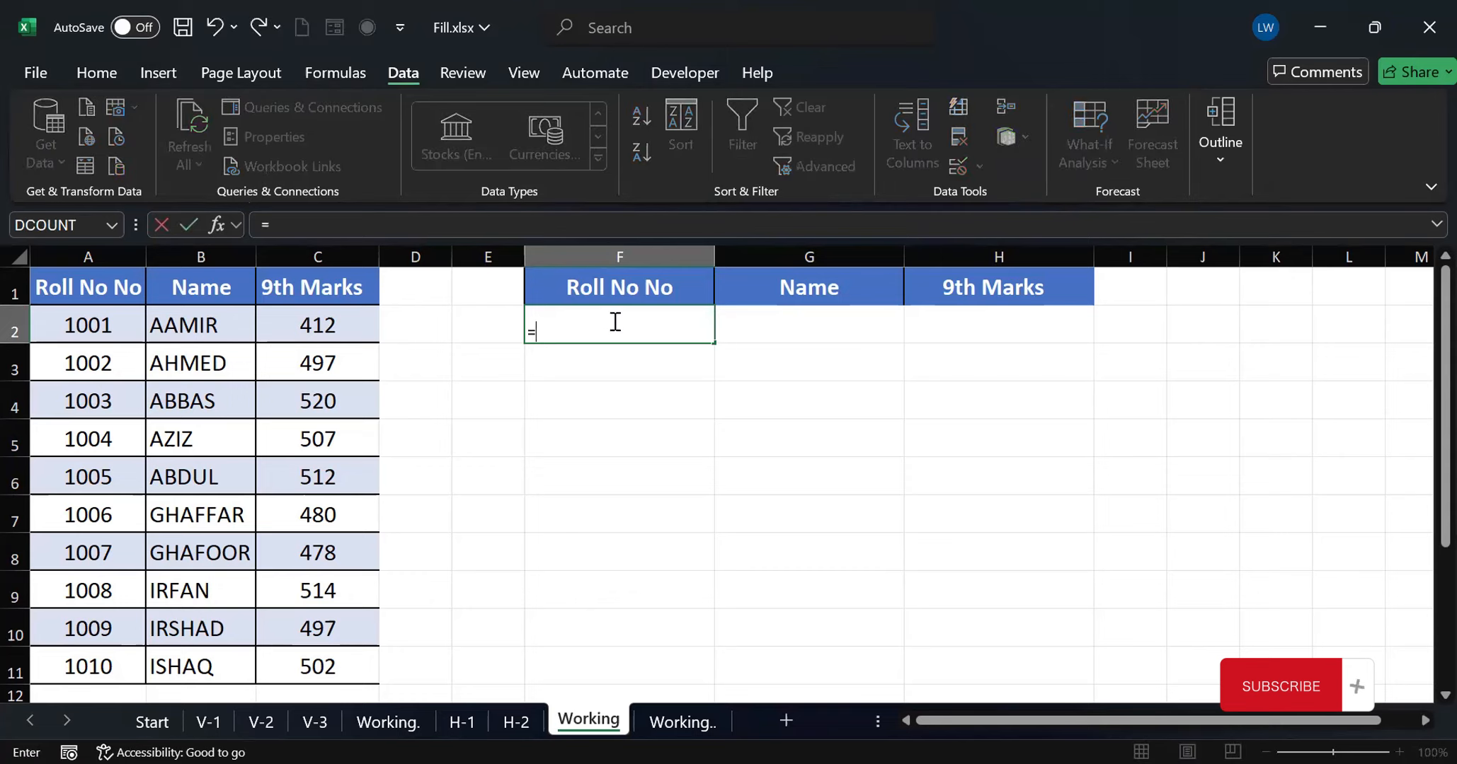
type("t")
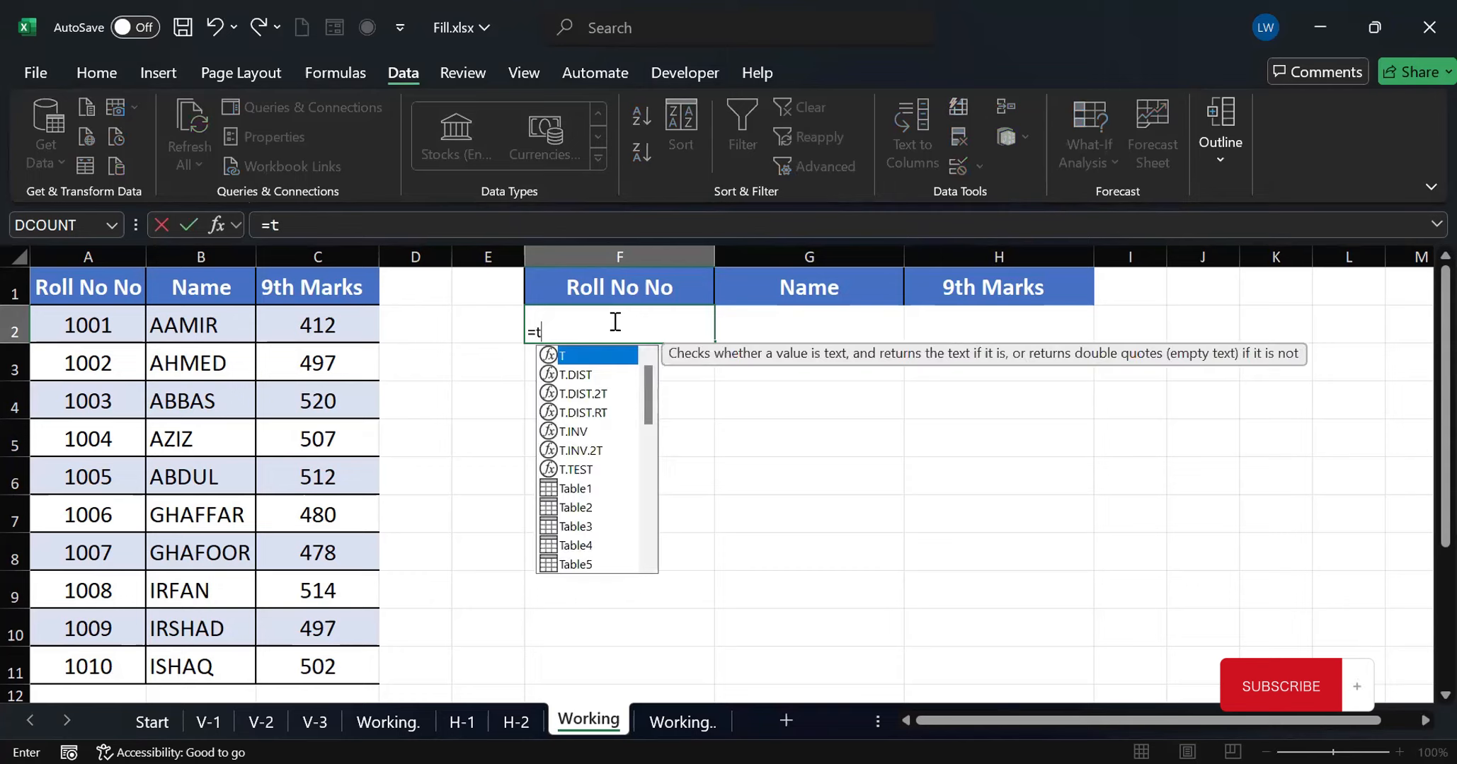
type("ake(")
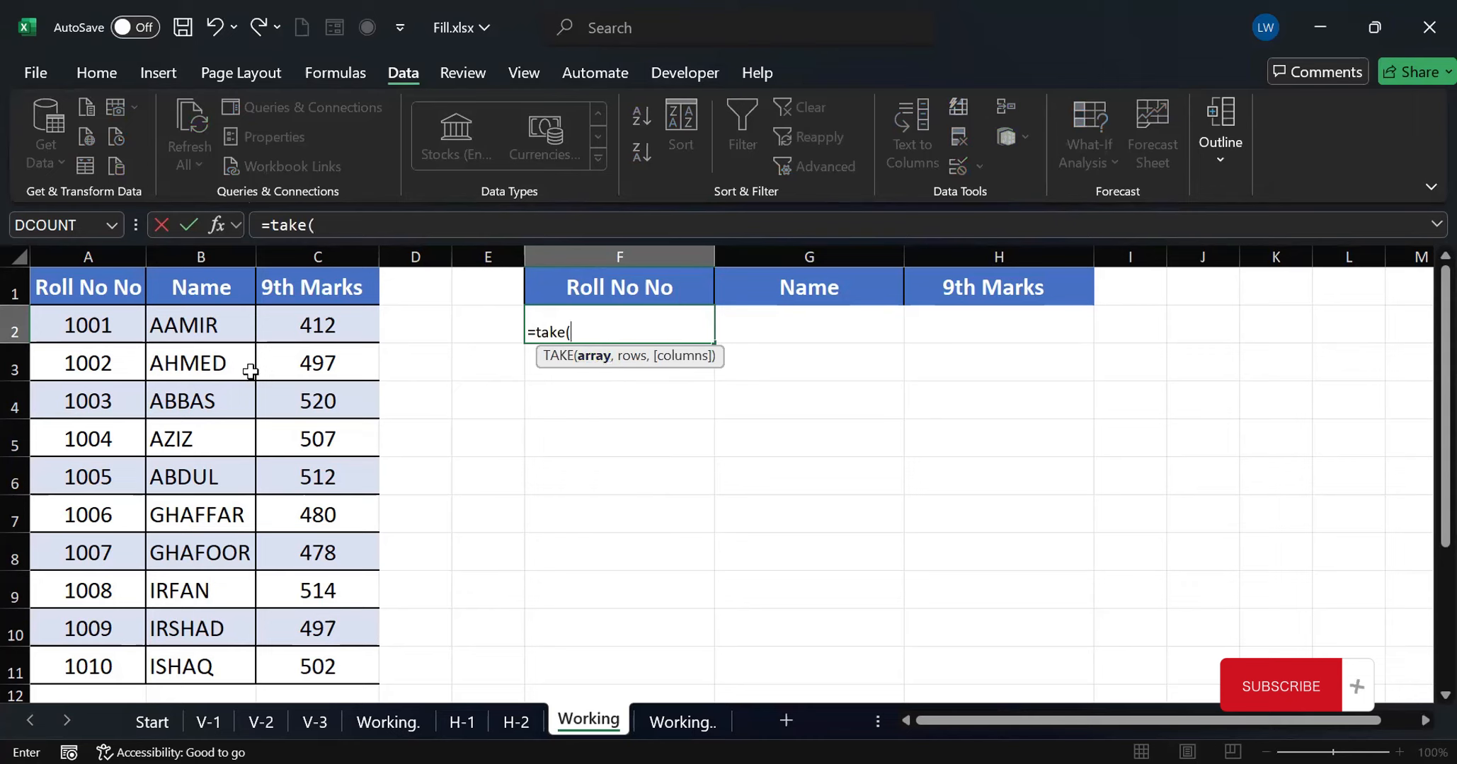
left_click(77, 327)
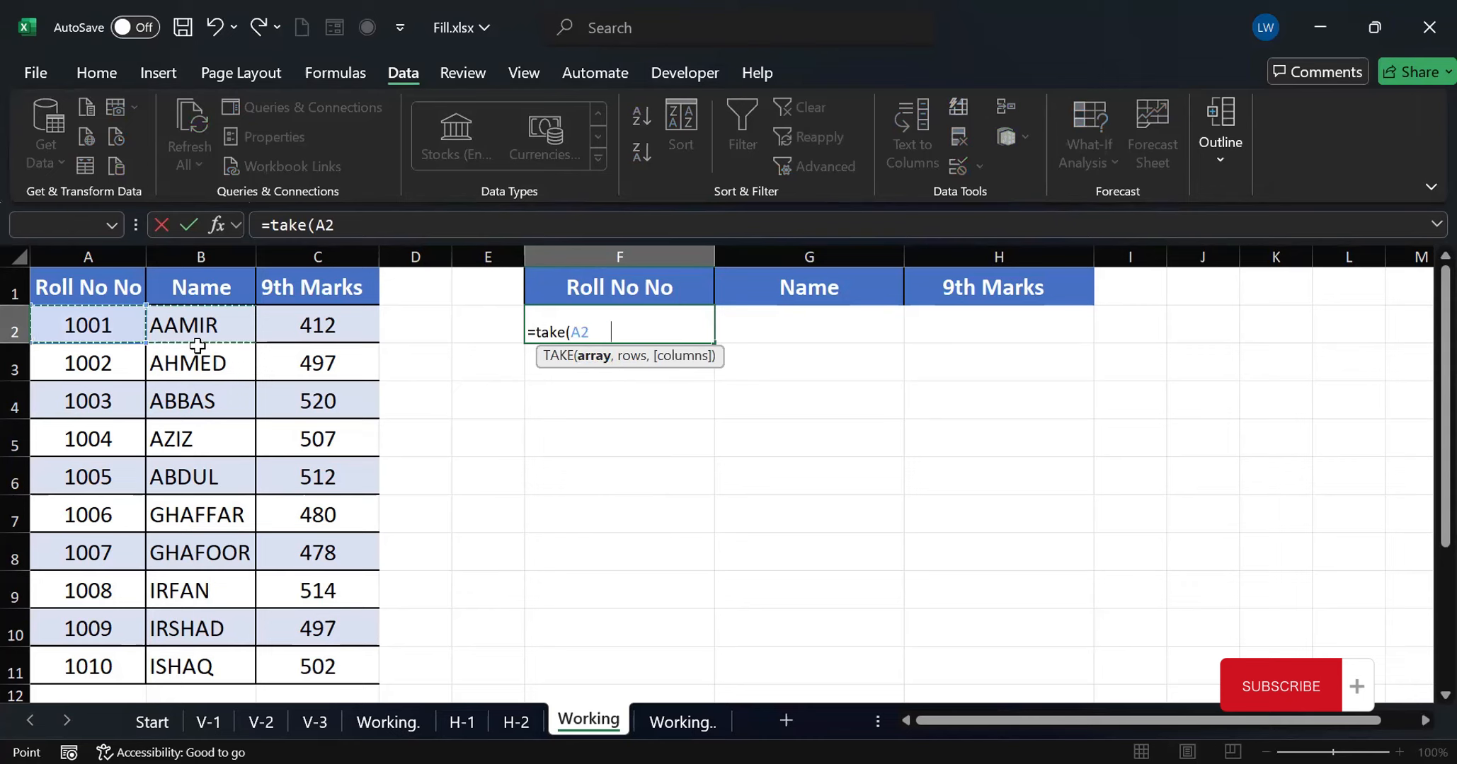
left_click(312, 656, "shift")
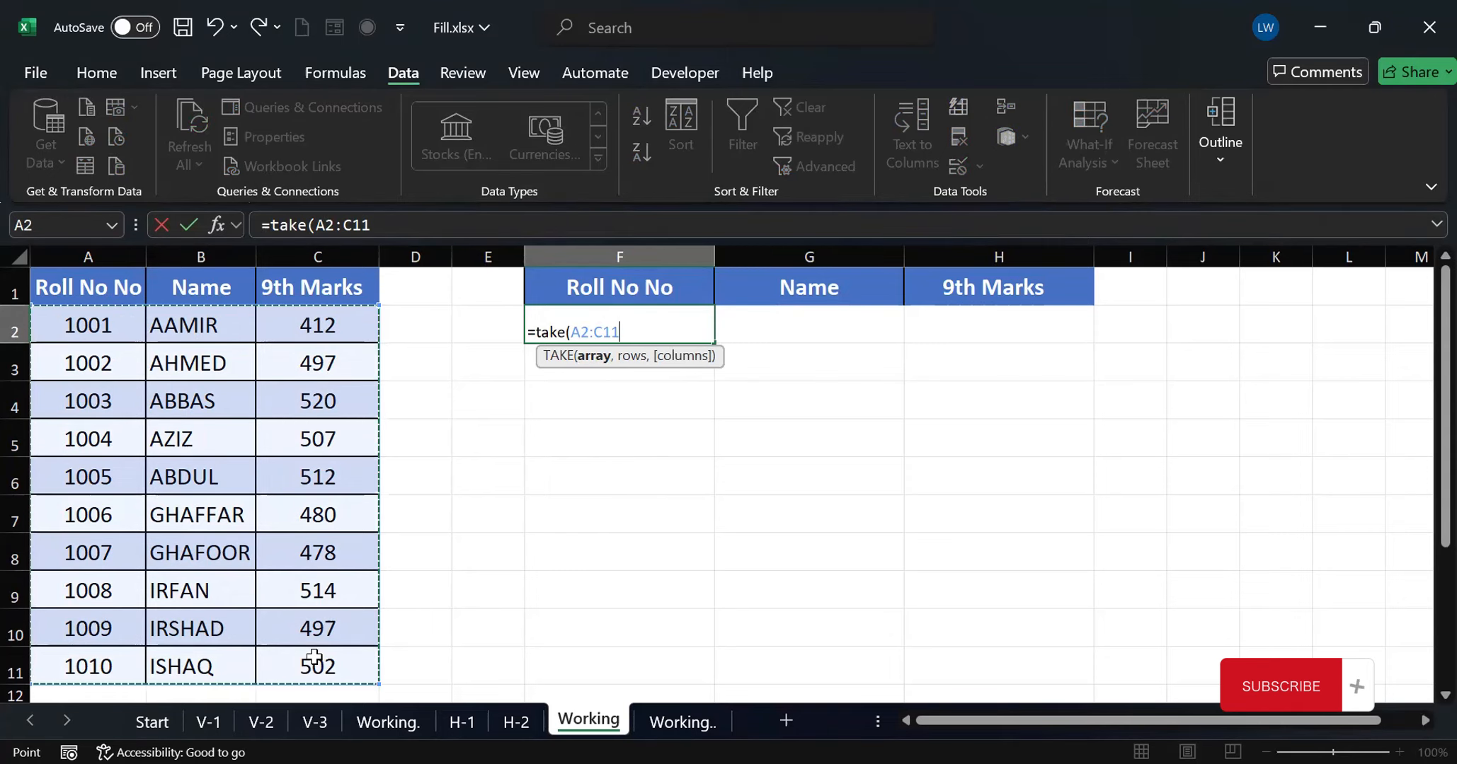
type(",3")
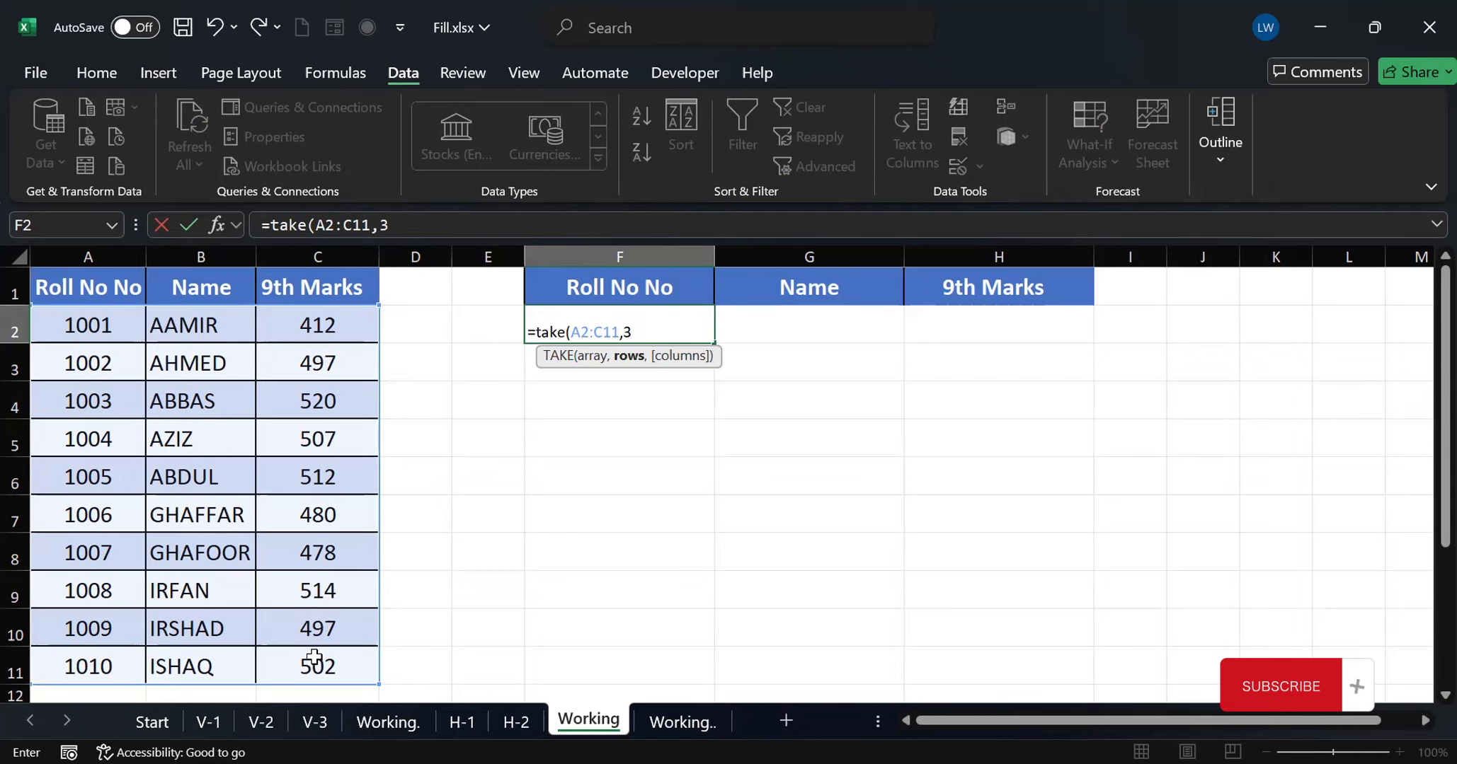
type(")")
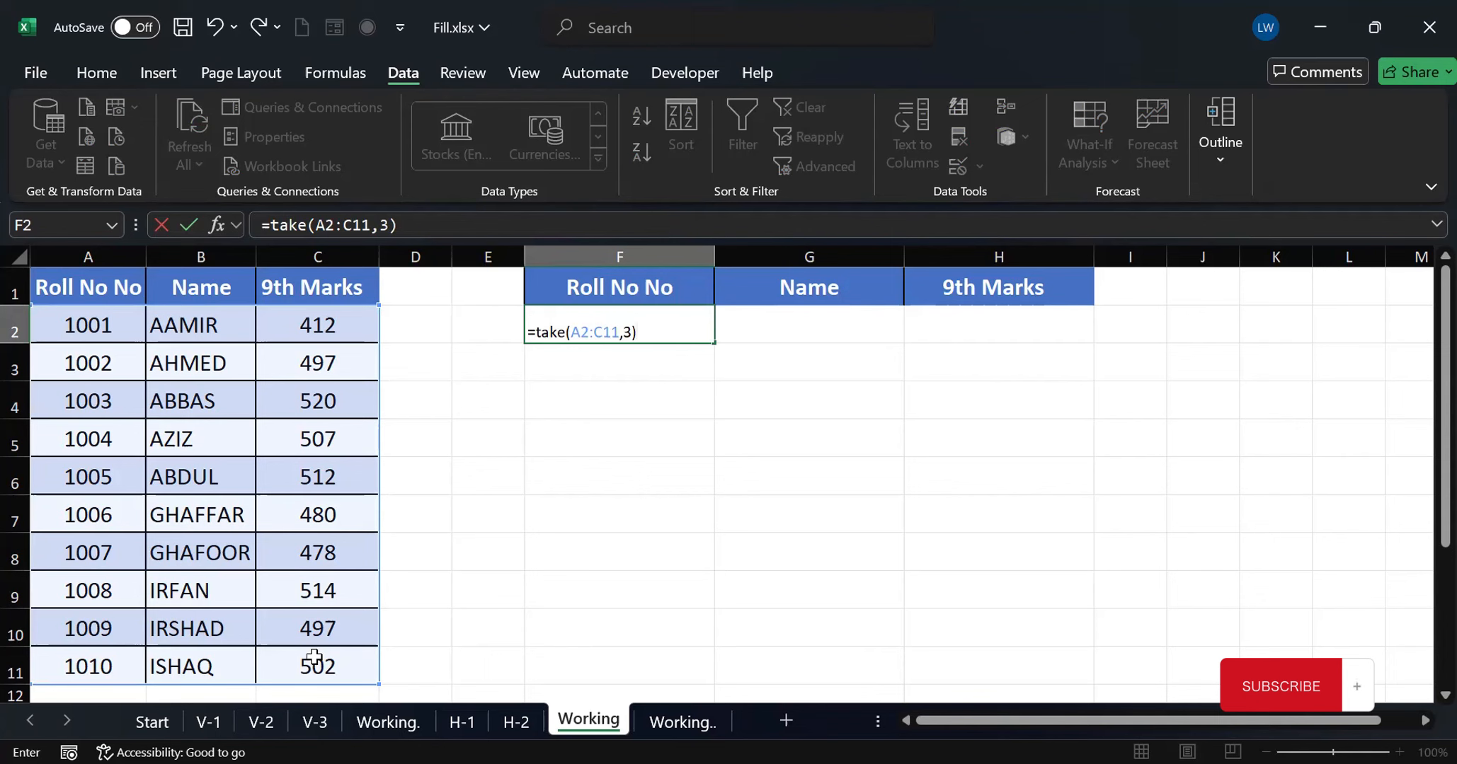
key("Return")
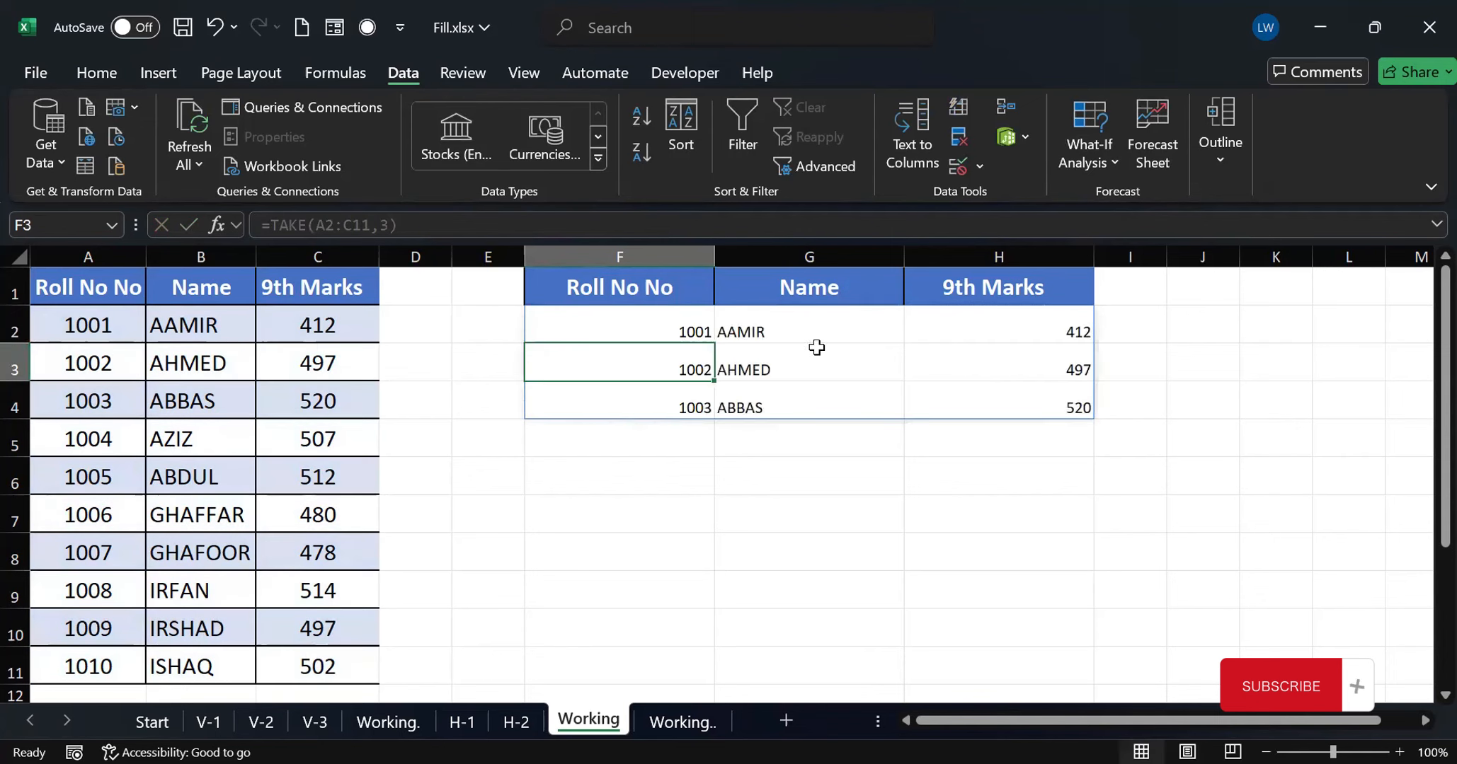
Set the rows argument of the TAKE formula in F2 to 5
left_click(678, 330)
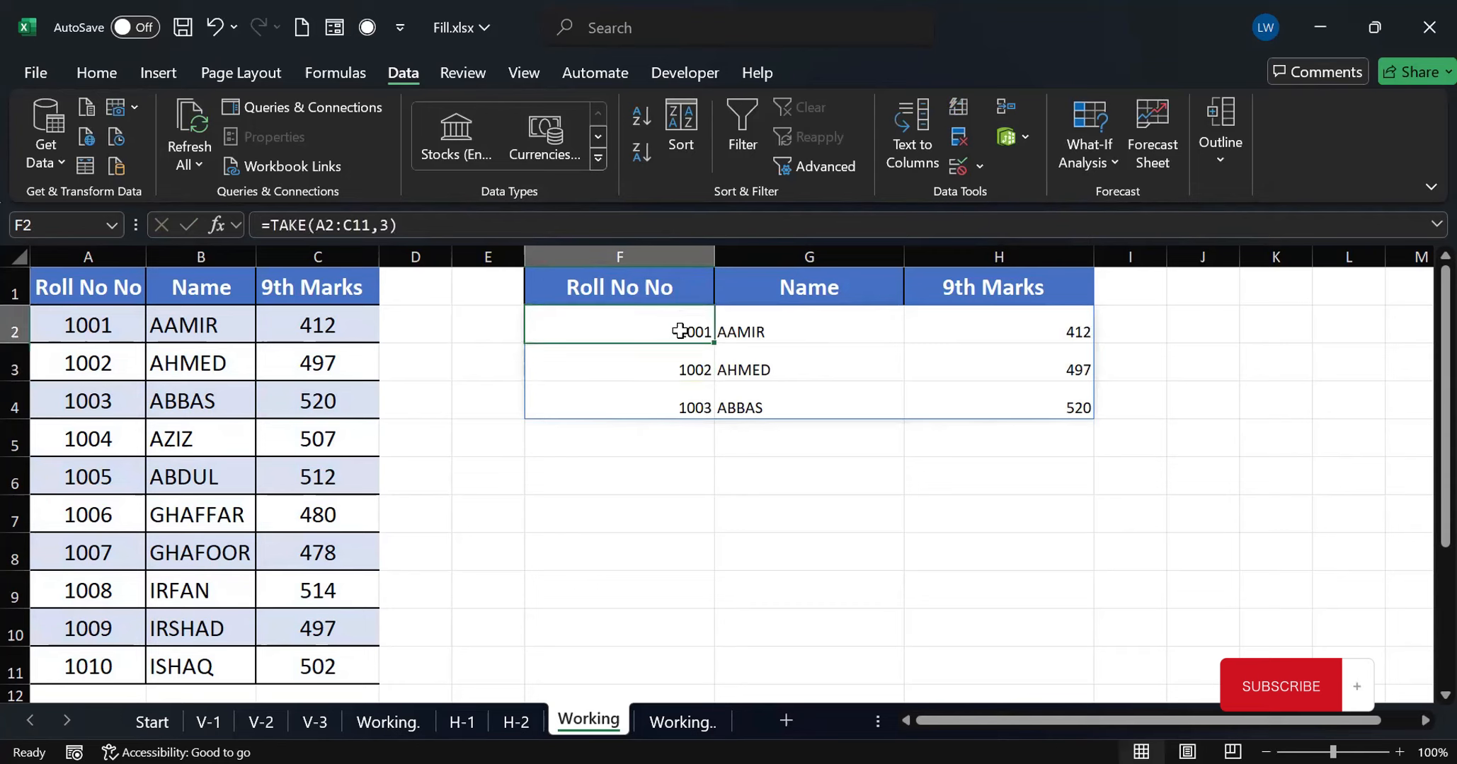
left_click(388, 222)
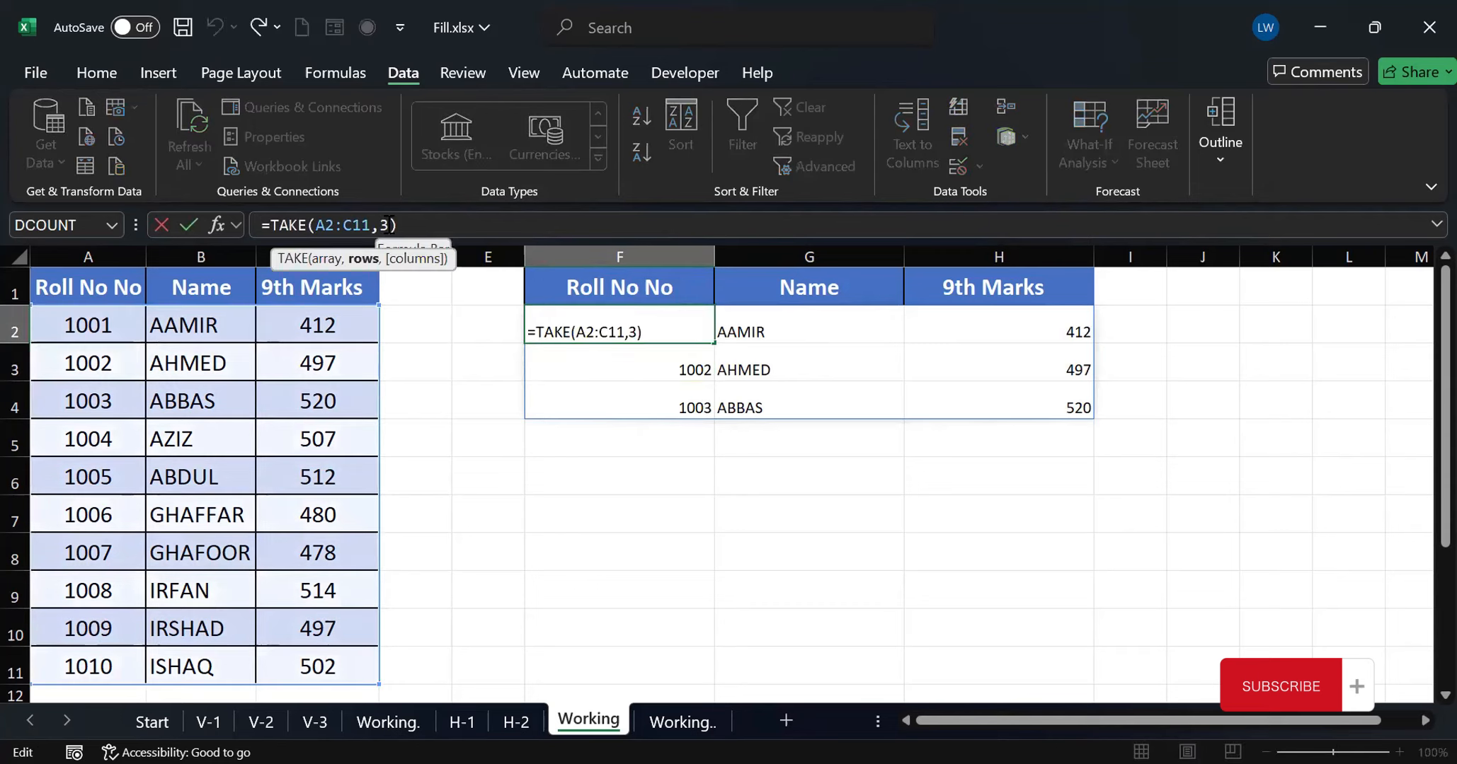
key("BackSpace")
type("5")
key("Return")
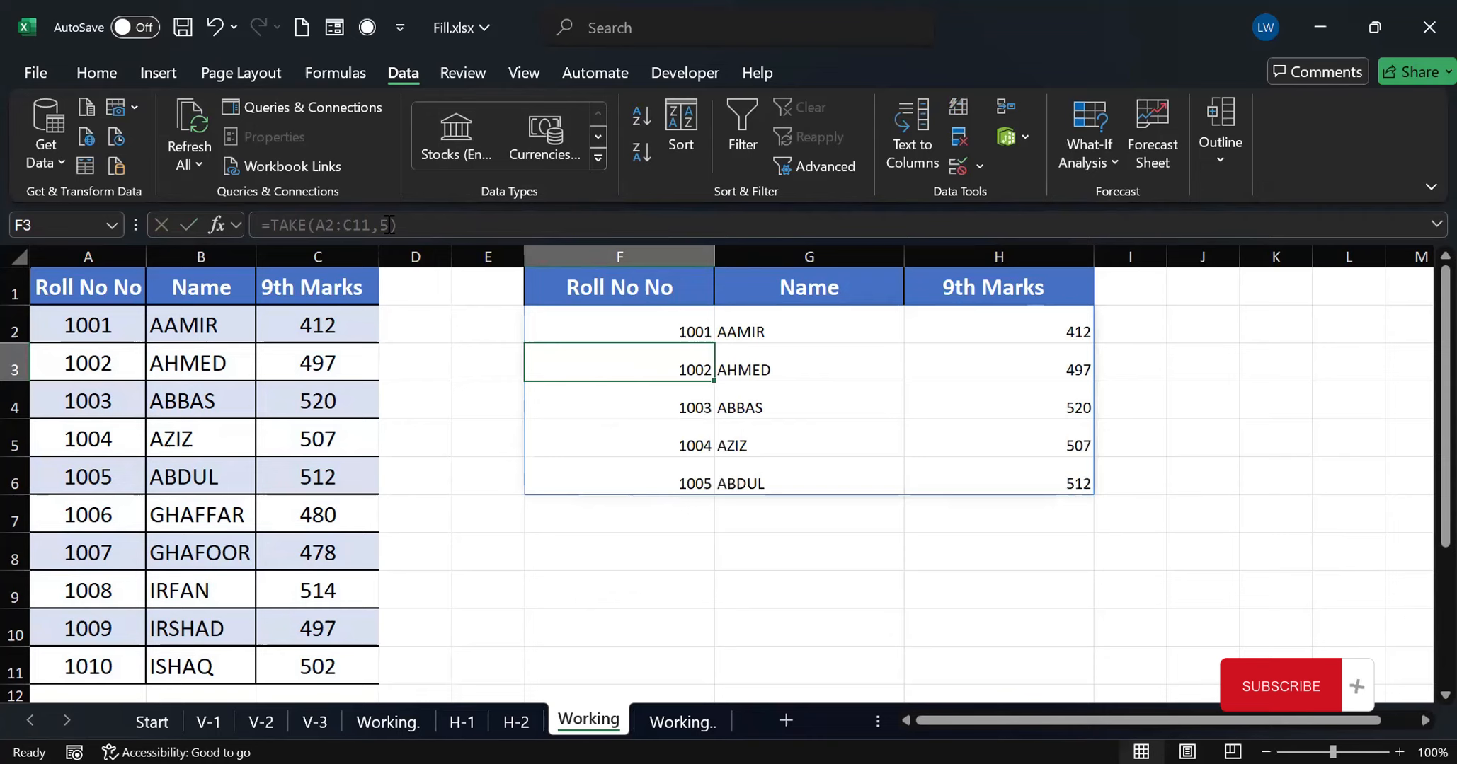
Add the columns argument 2 to the formula in F2, making it =TAKE(A2:C11,5,2)
left_click(665, 330)
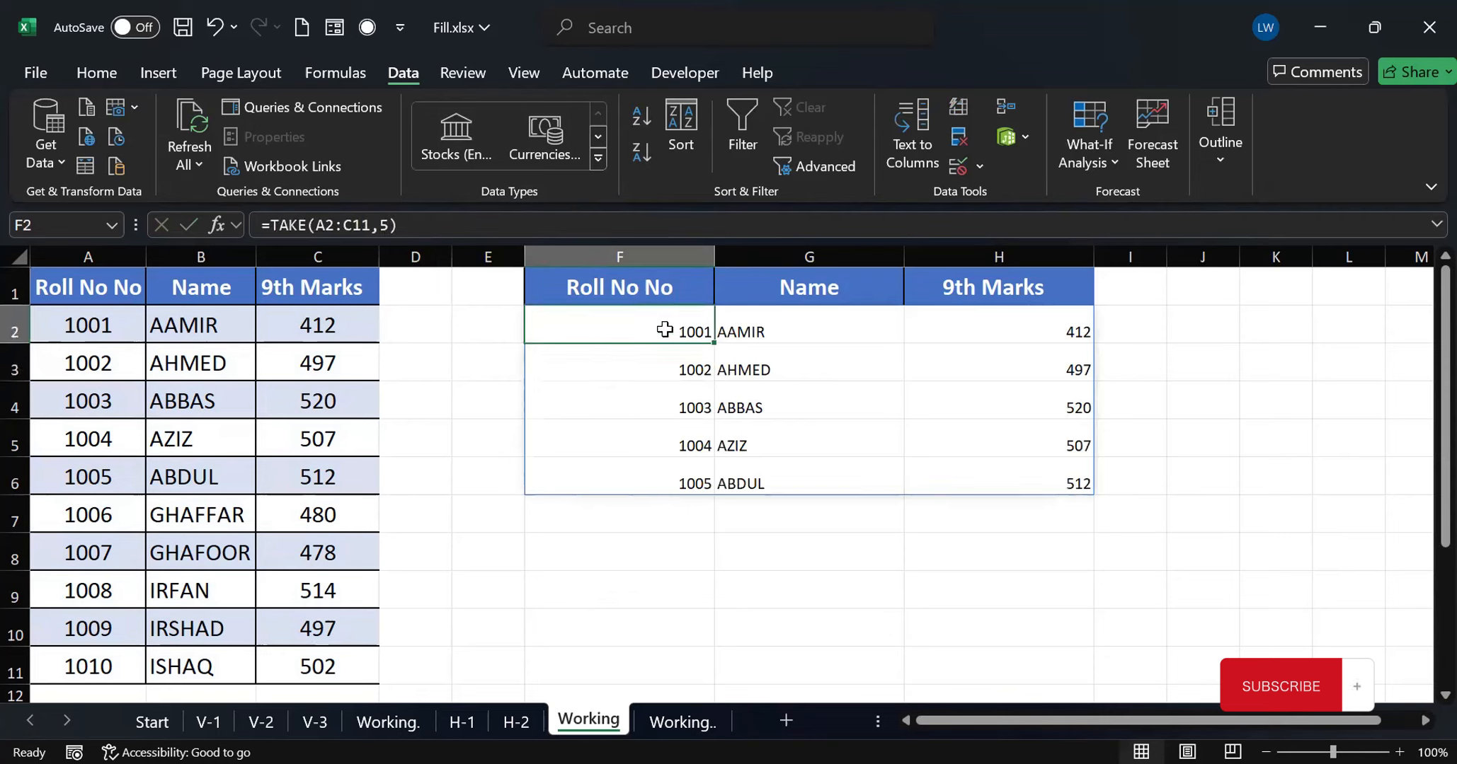
left_click(388, 222)
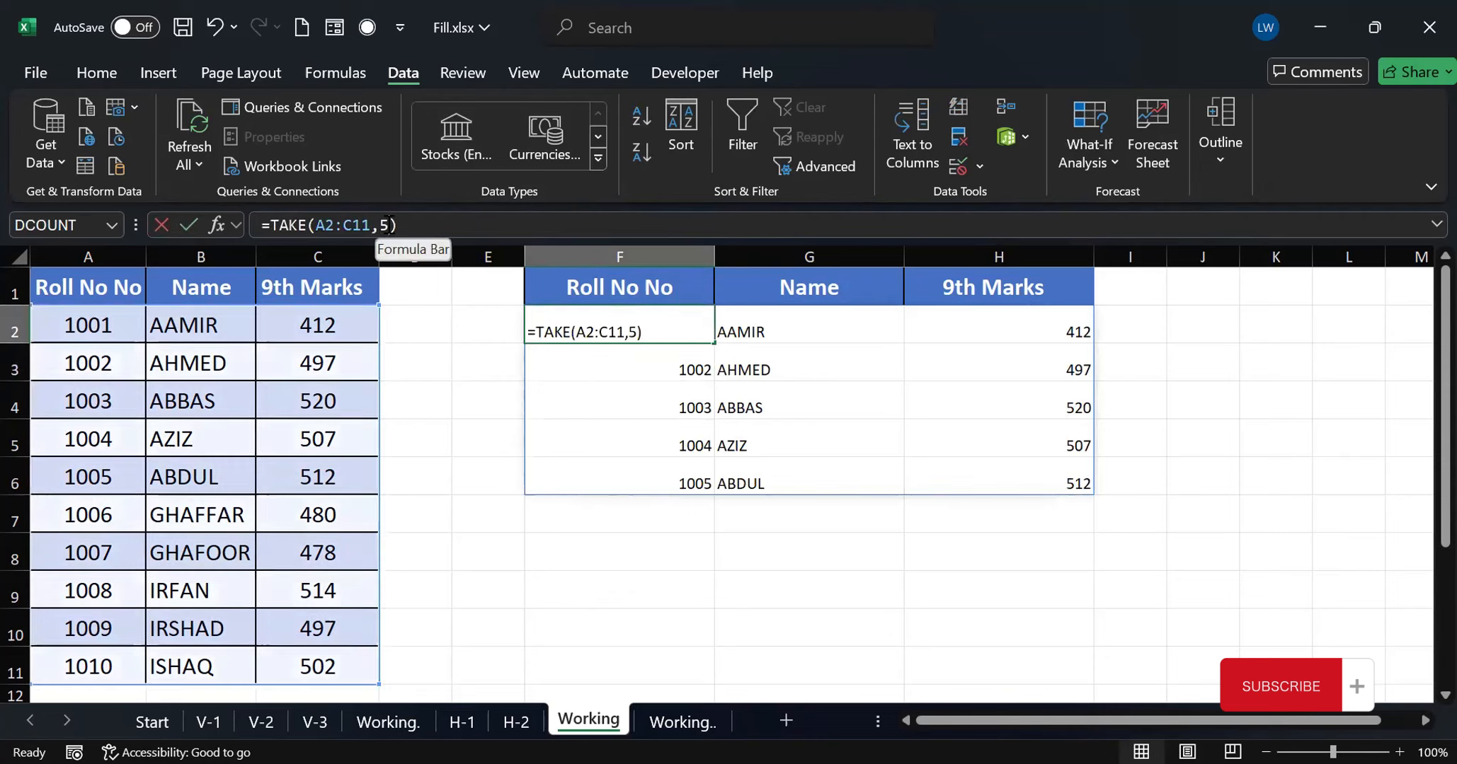
type(",")
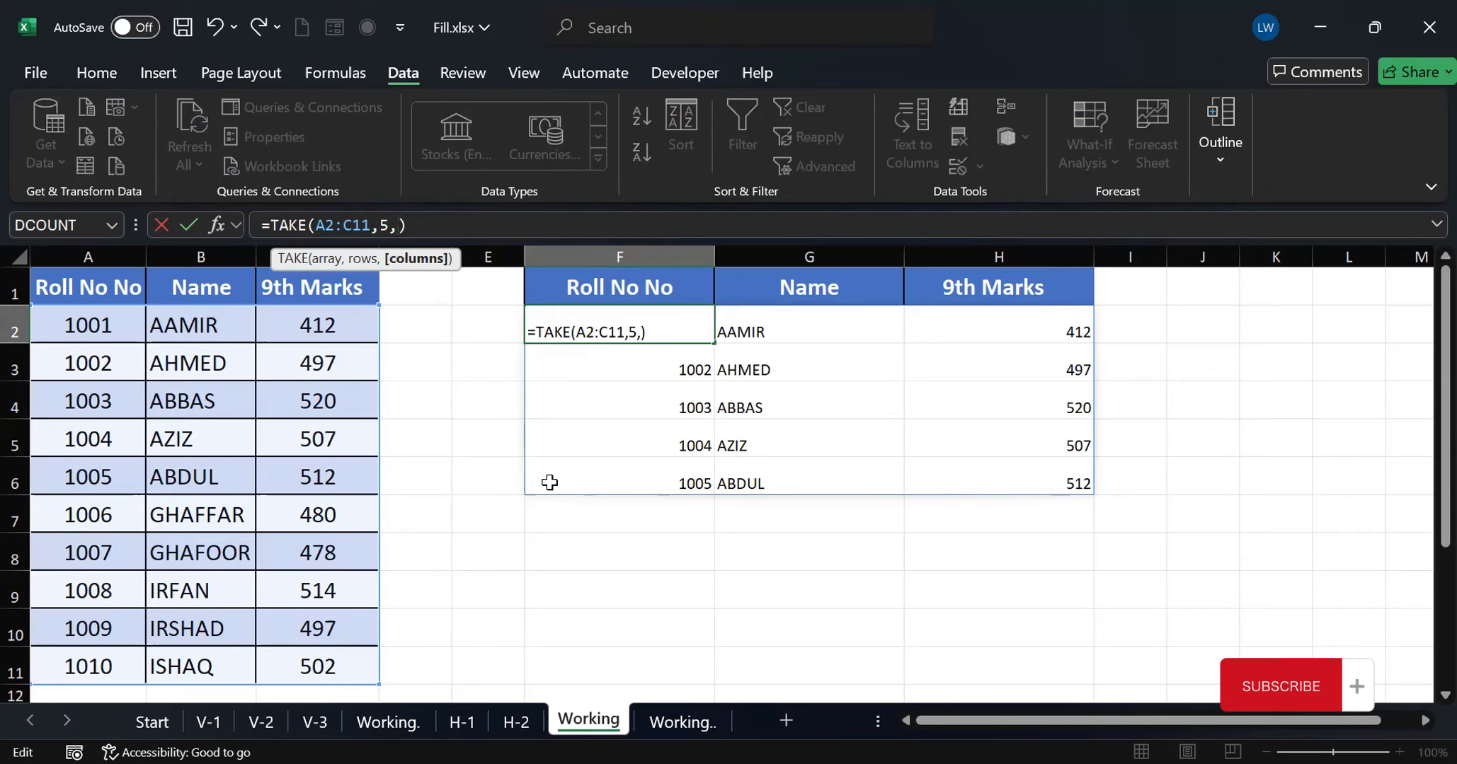
type("2")
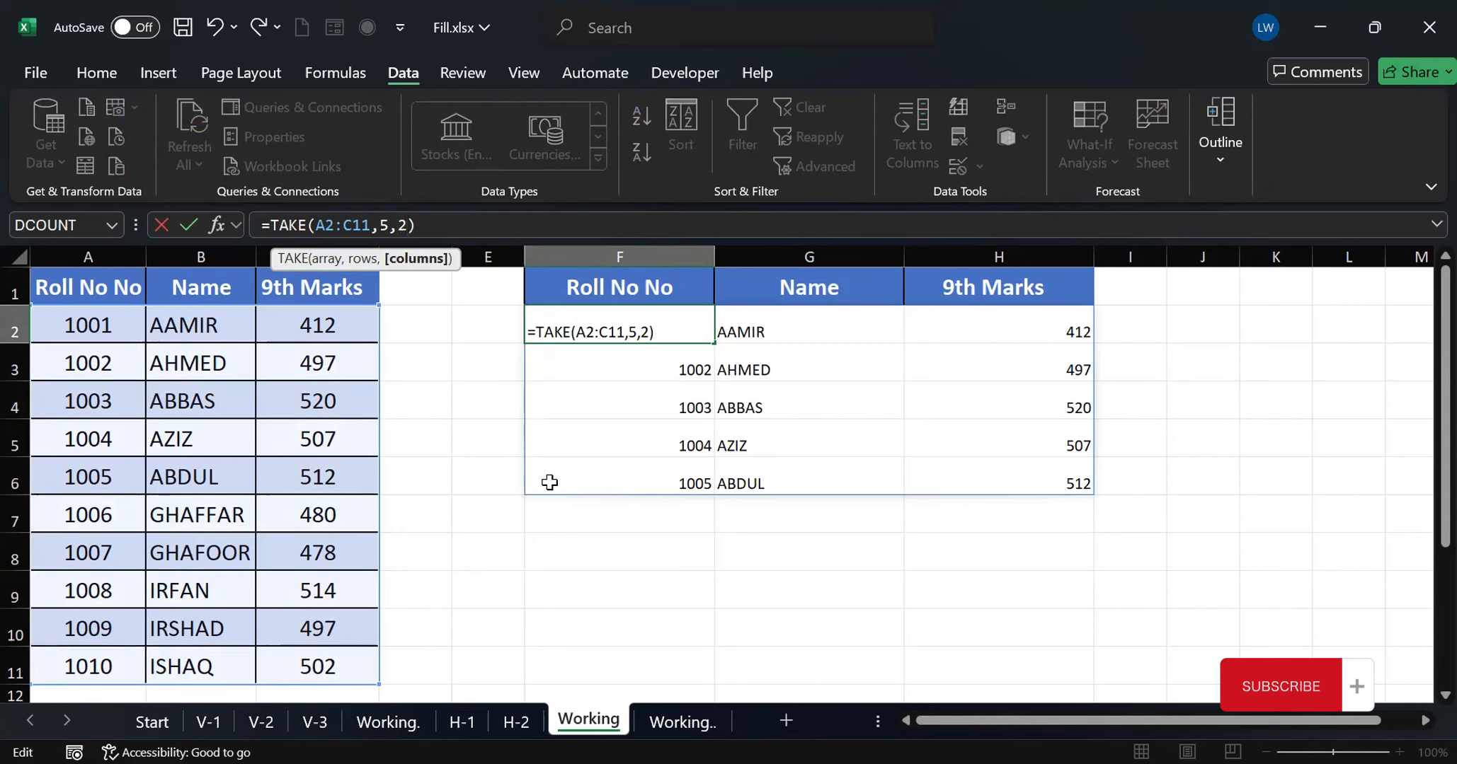
key("Return")
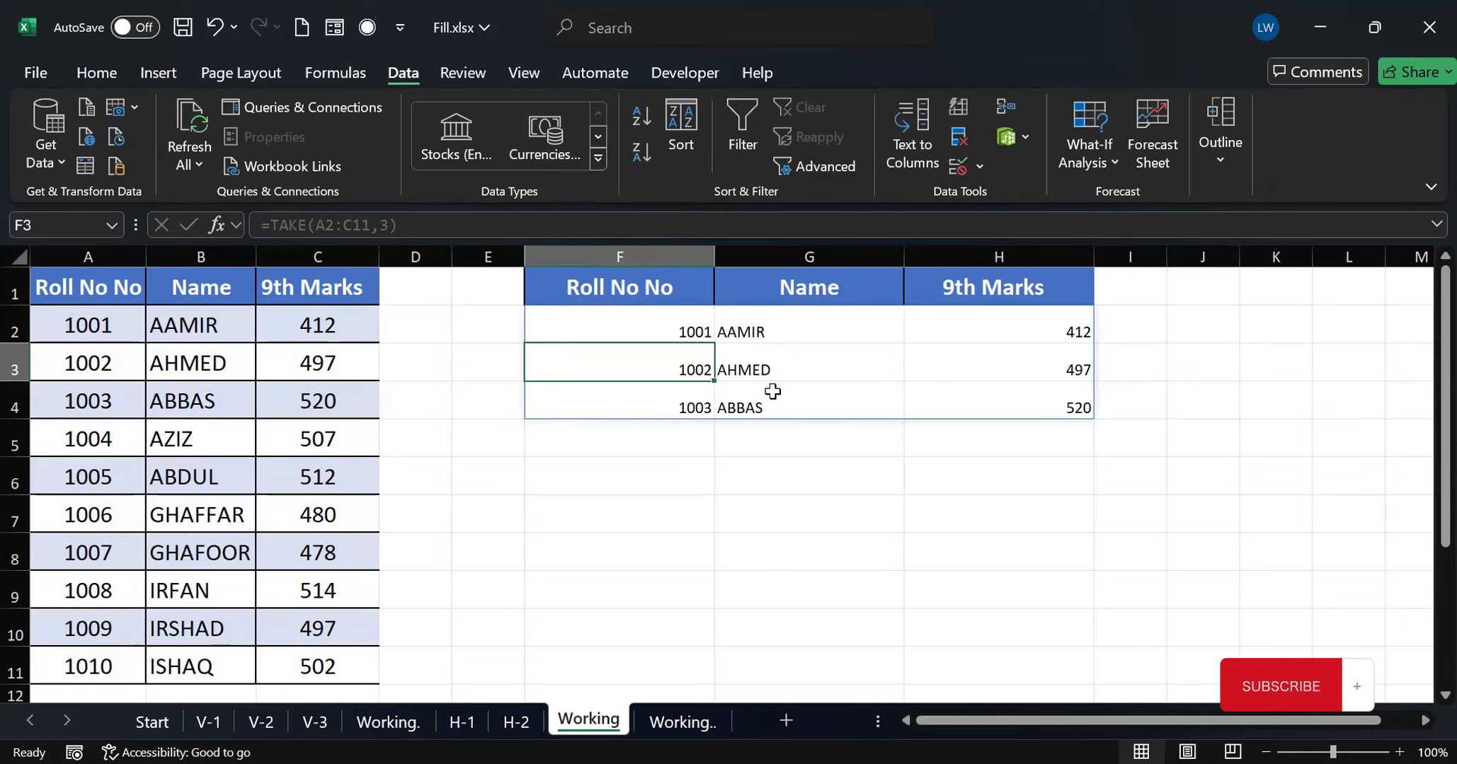
Set the rows argument in F2 to -3 to take the last three rows, making it =TAKE(A2:C11,-3)
double_click(682, 332)
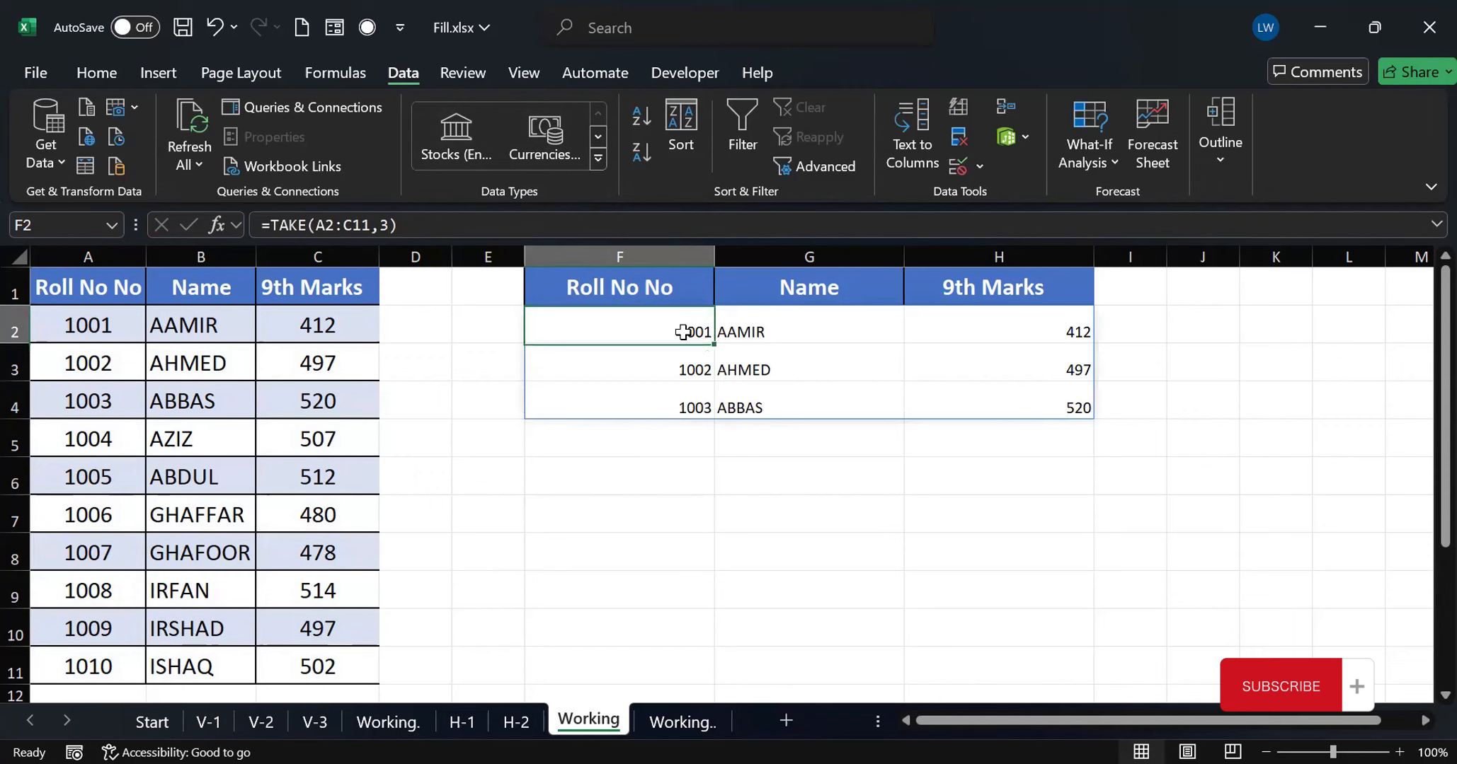
left_click(381, 225)
type("-")
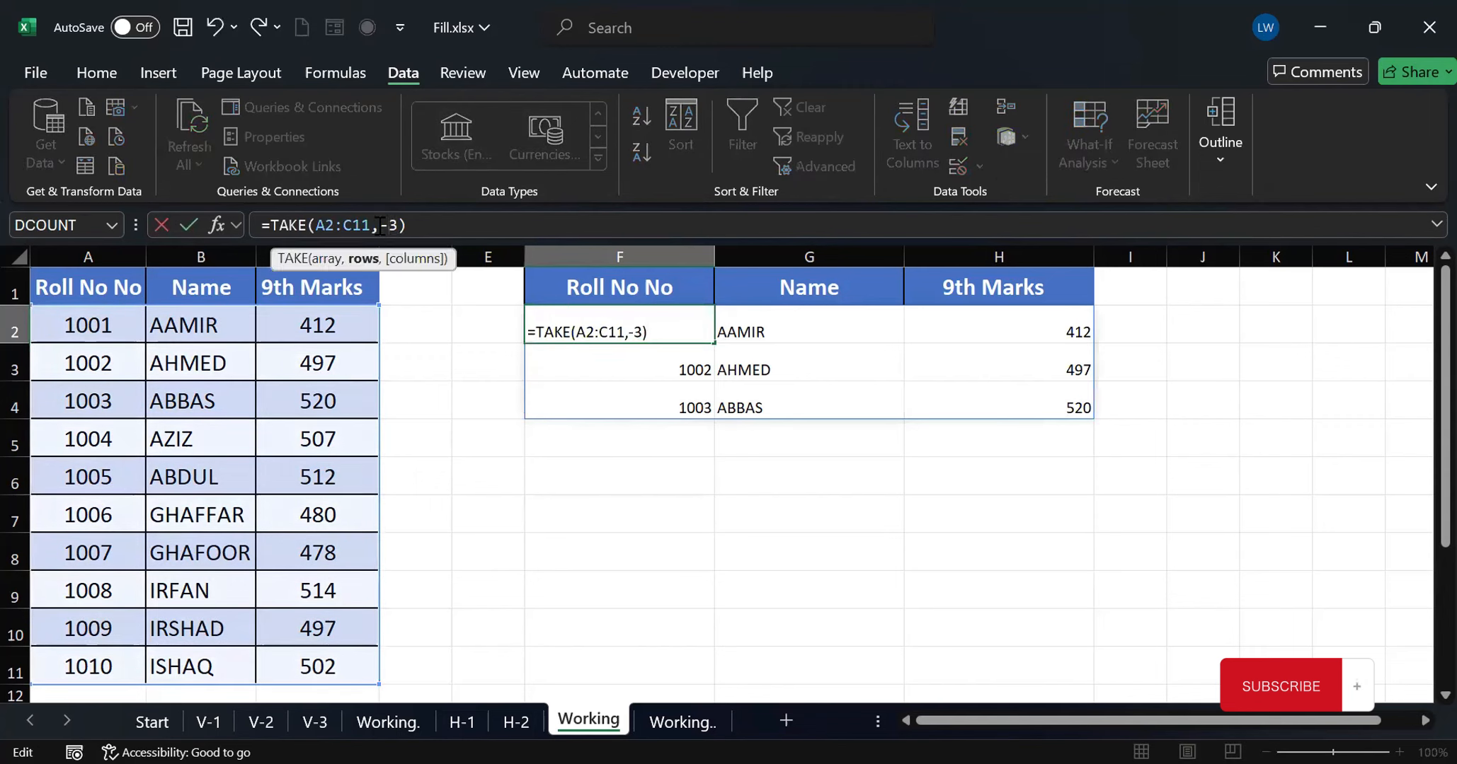
key("Return")
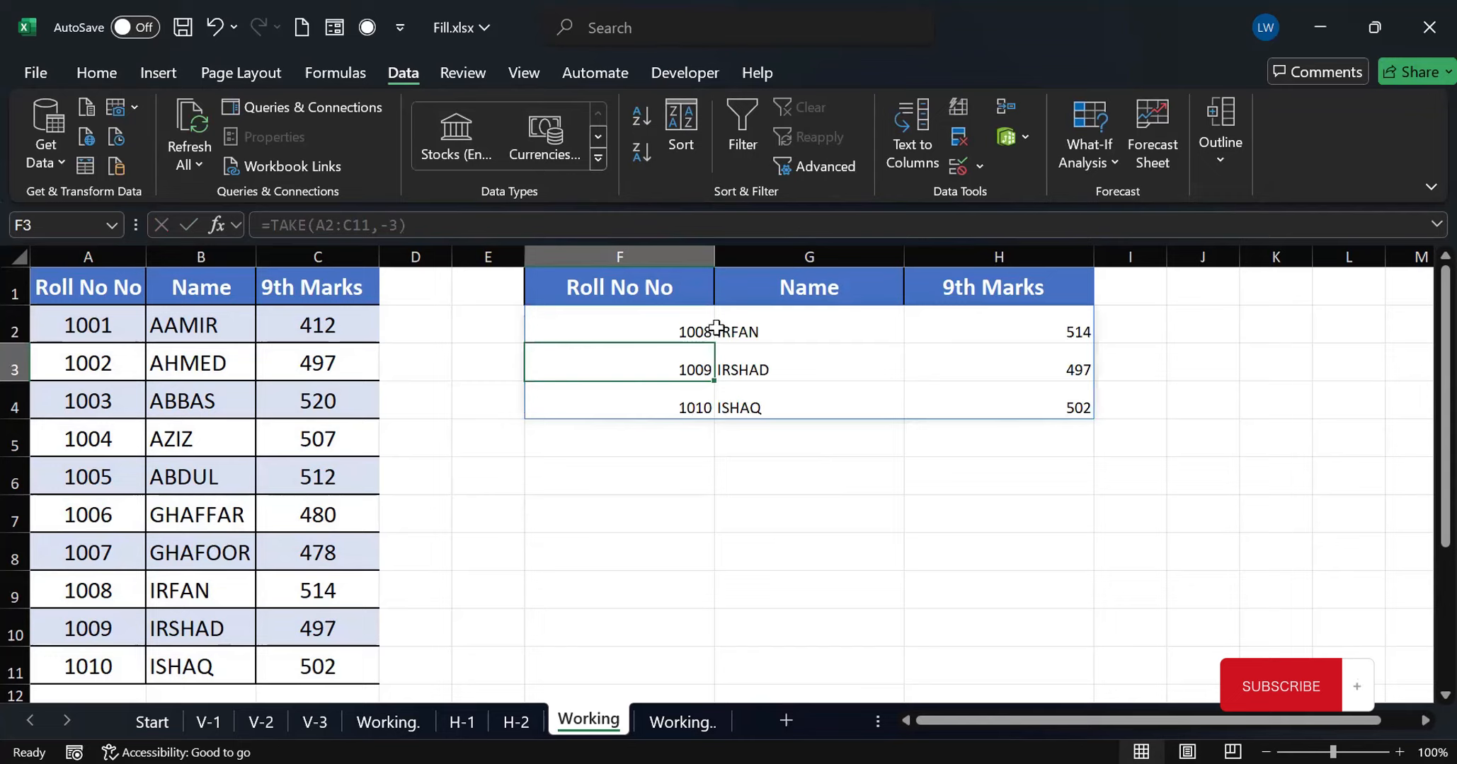
Limit the last three rows in F2 to the first two columns with =TAKE(A2:C11,-3,2)
left_click(685, 328)
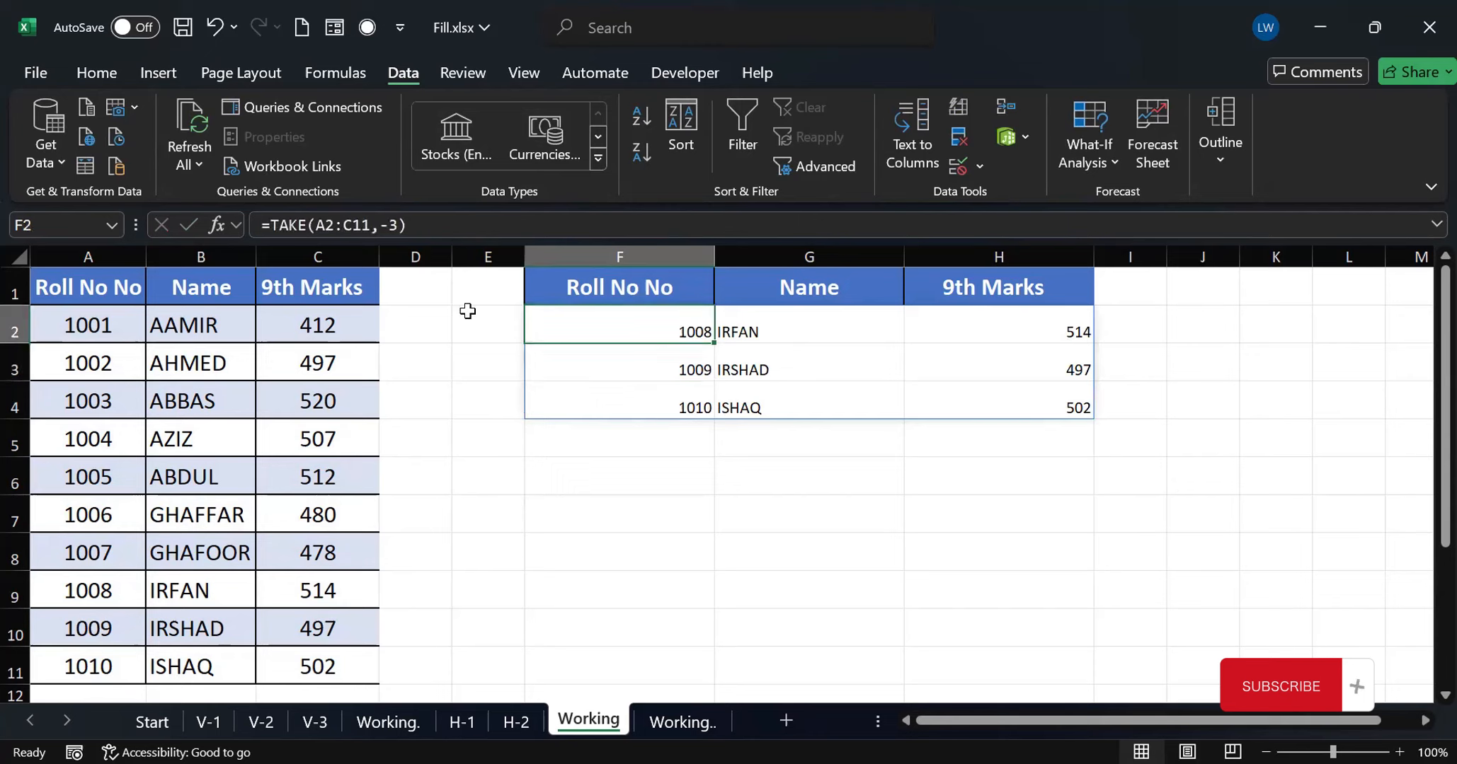
left_click(397, 225)
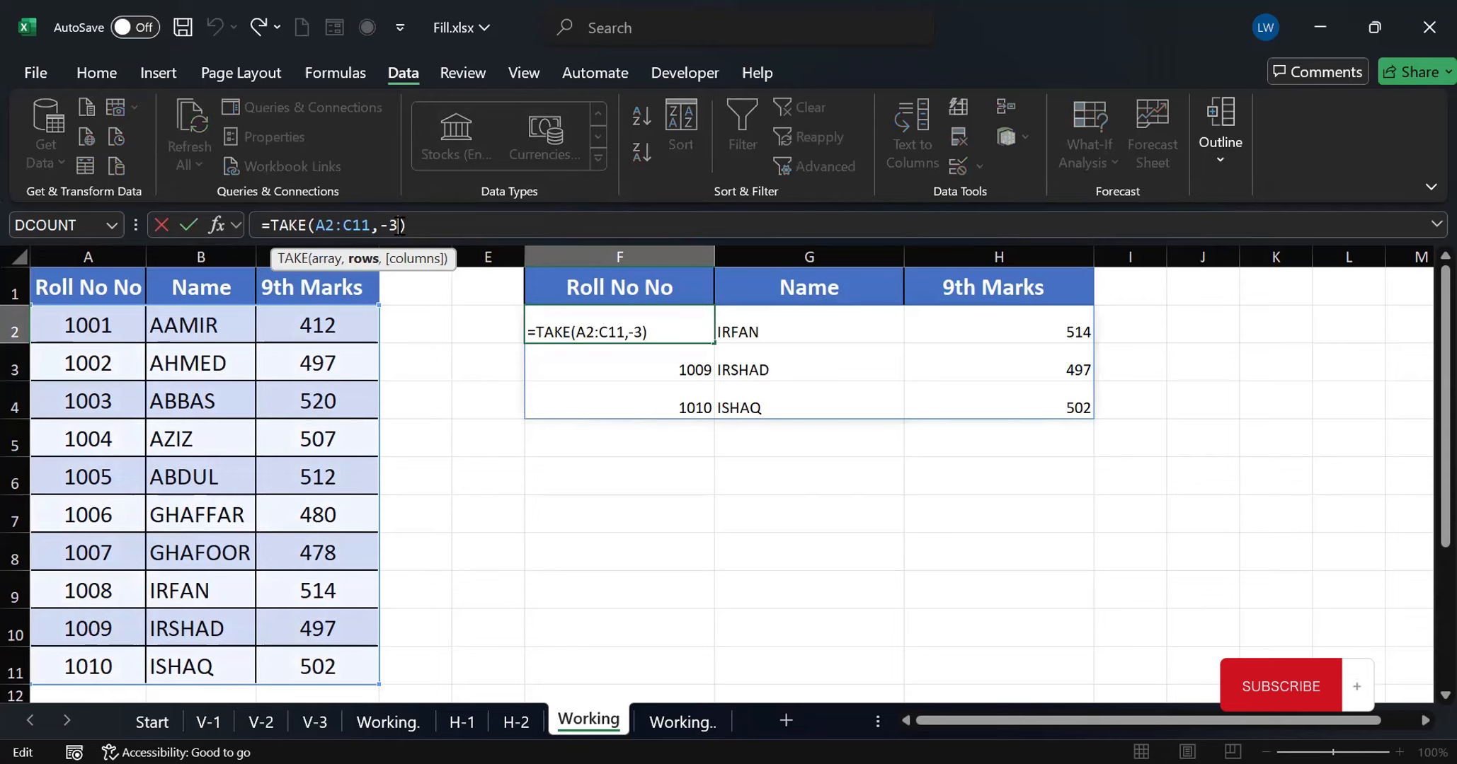
type(",2")
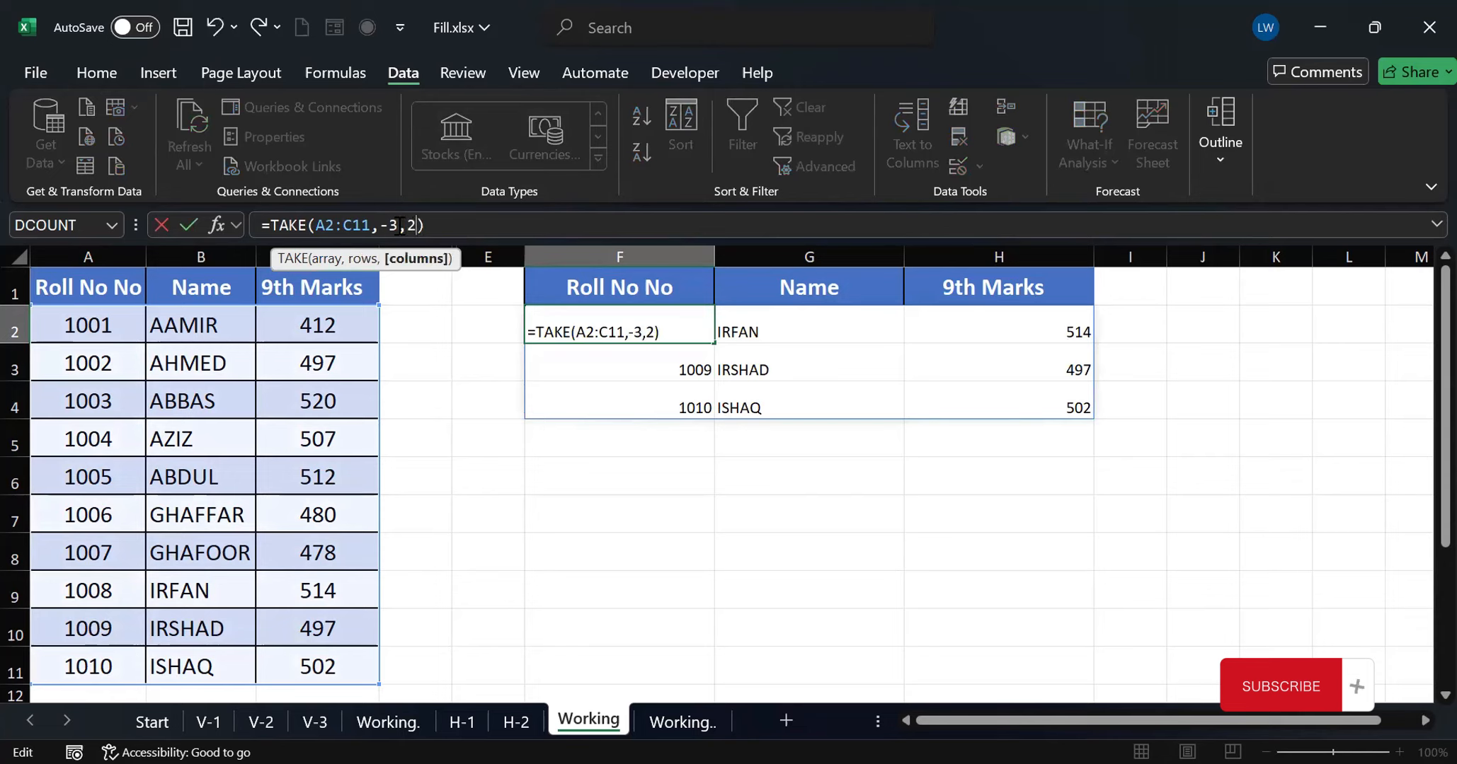
key("Return")
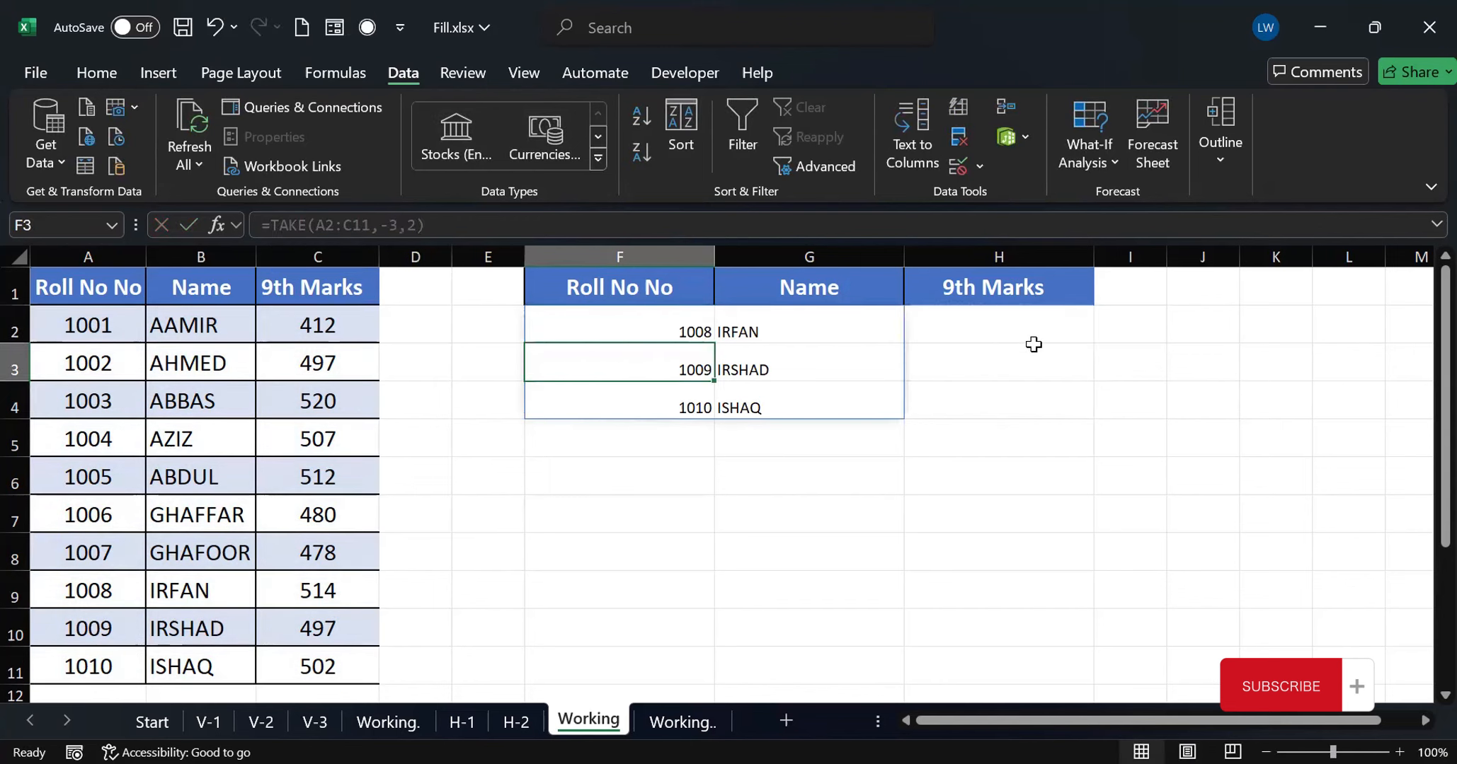
Set the columns argument in F2 to -2 to take the last two columns, making it =TAKE(A2:C11,-3,-2)
left_click(645, 325)
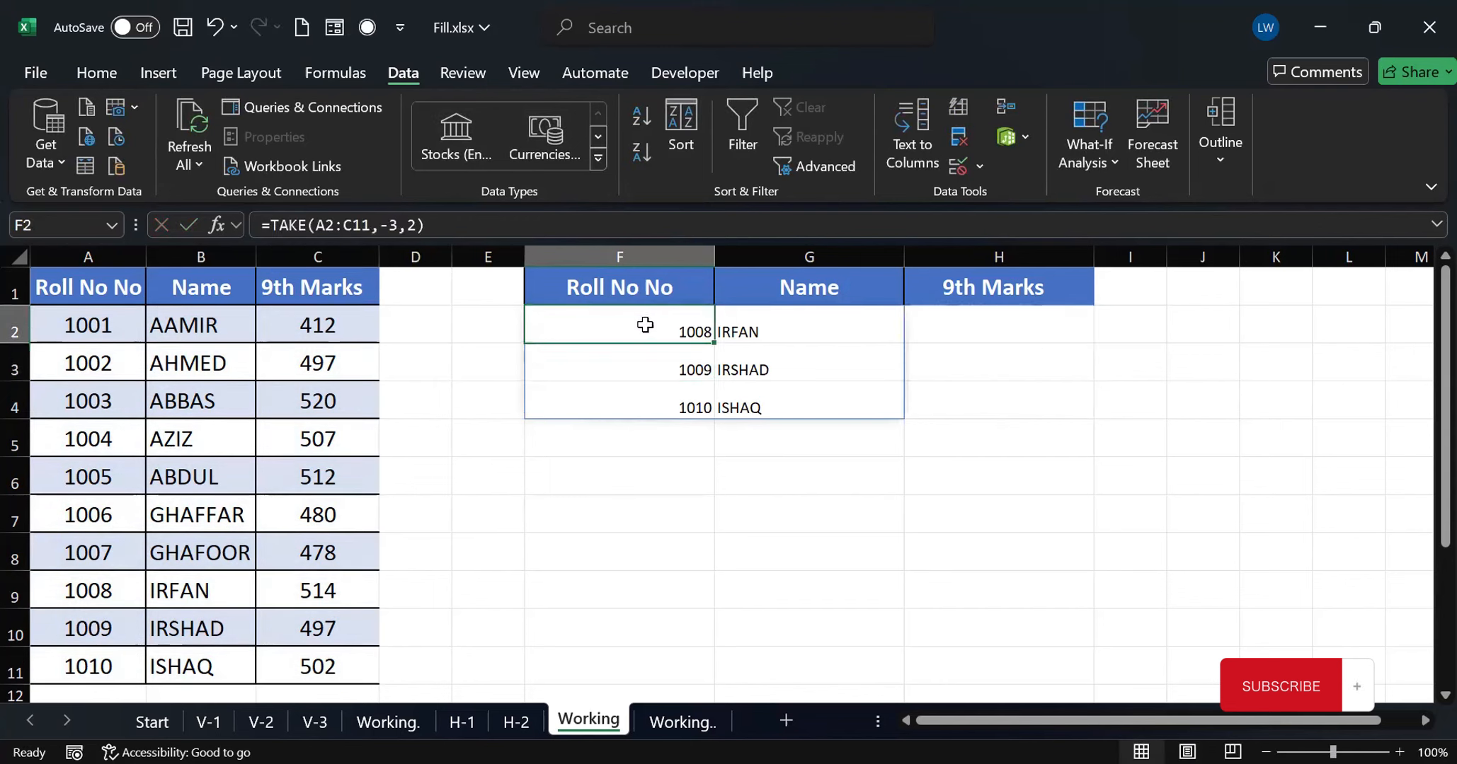
left_click(406, 224)
type("-")
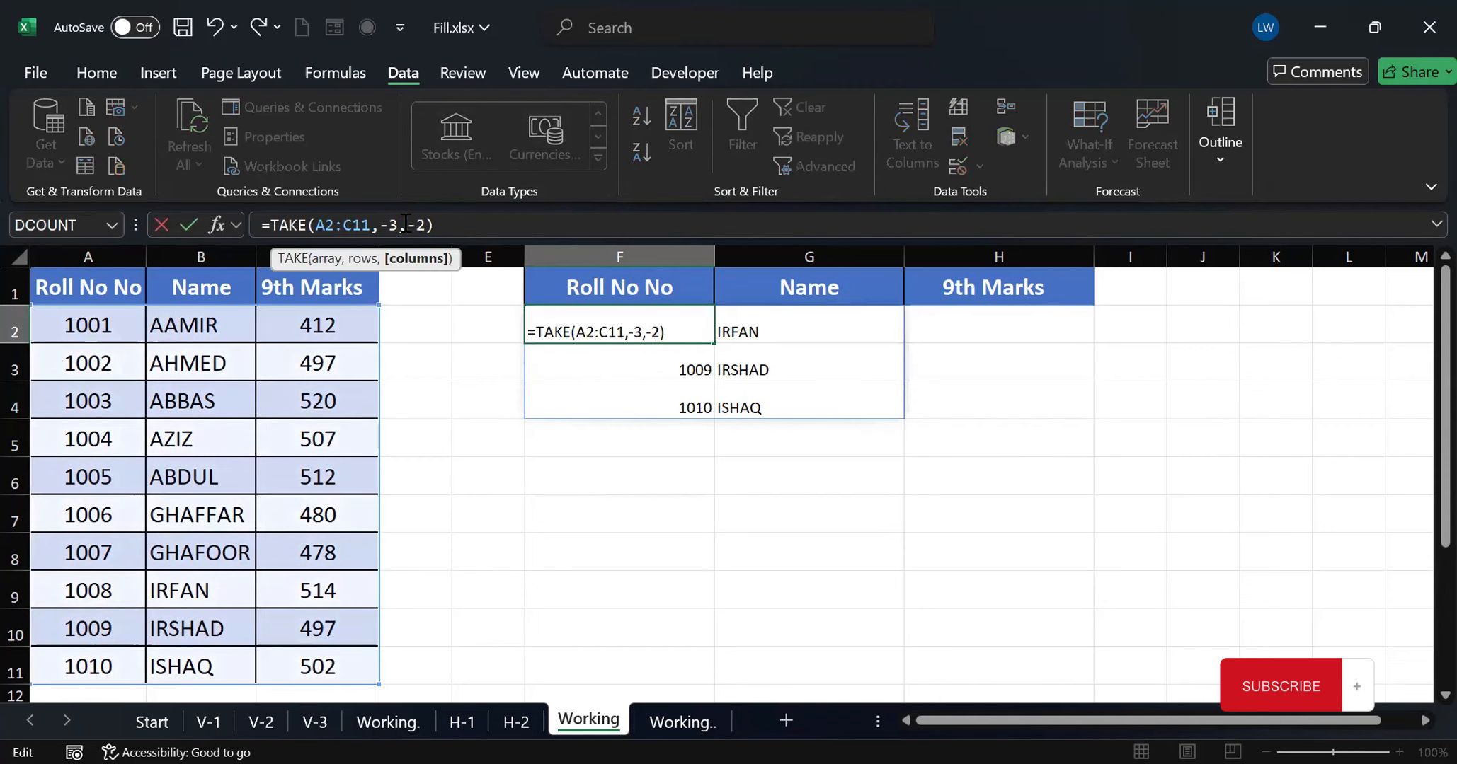
key("Return")
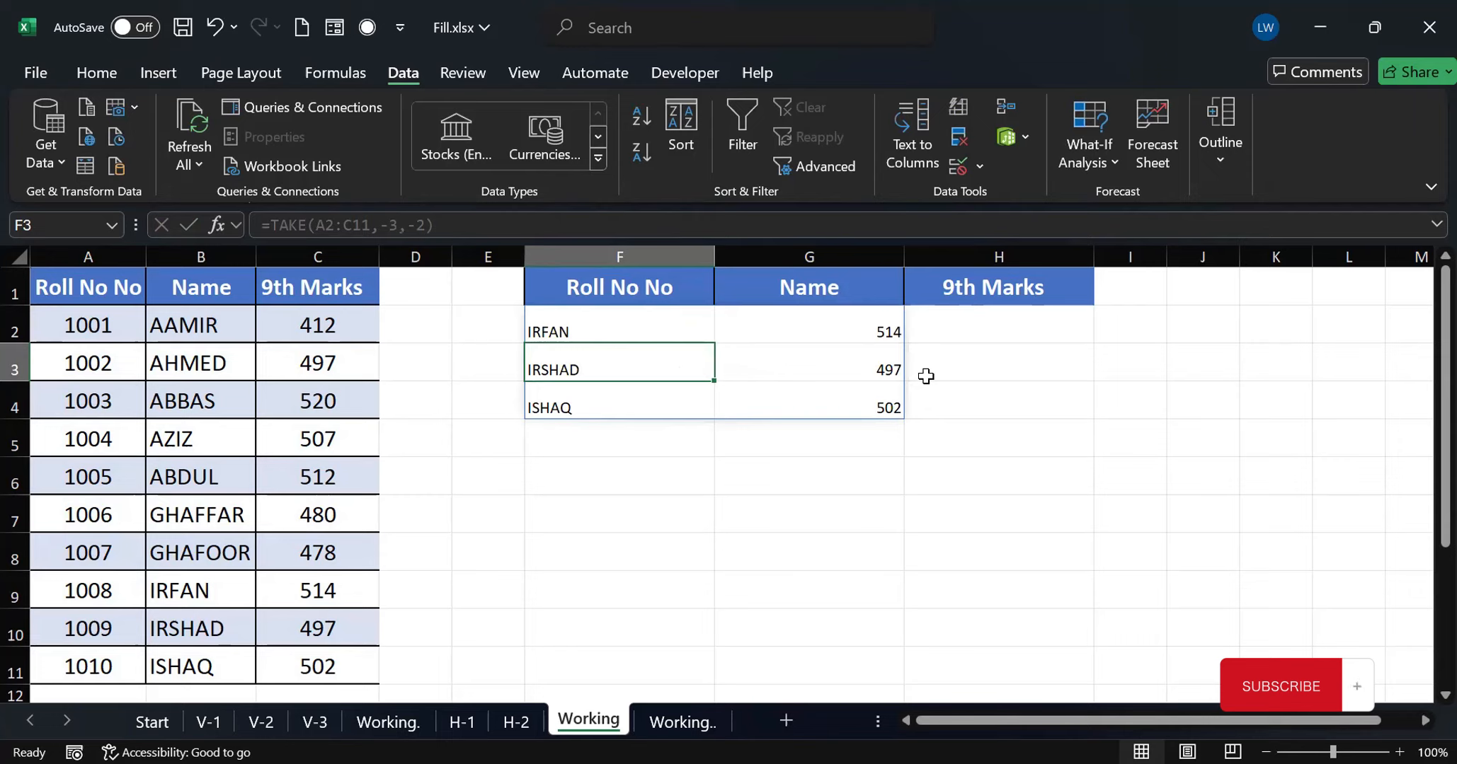
Clear the TAKE formula from F2 and enter =DROP(A2:C11,2) there to drop the table's first two rows
key("ctrl+z")
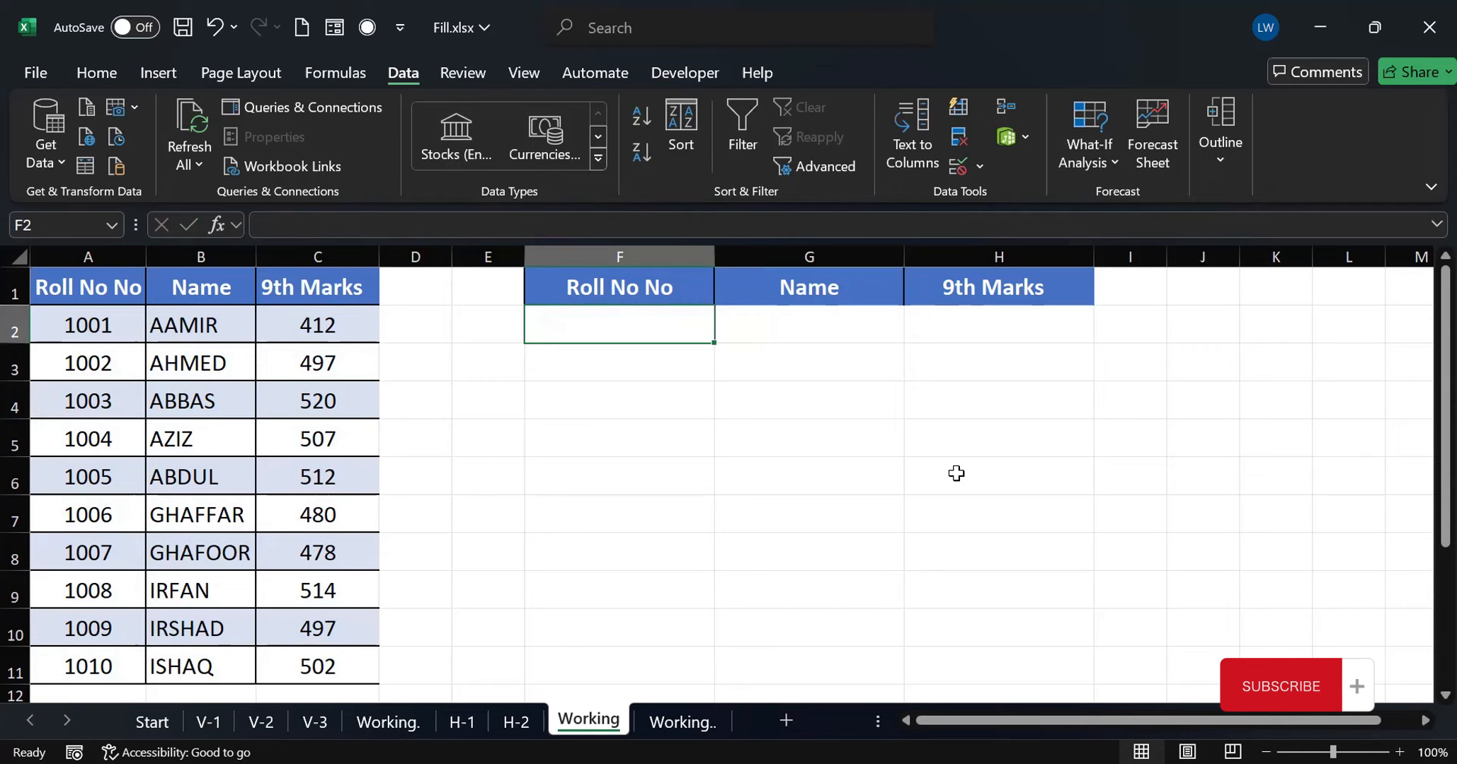
type("=")
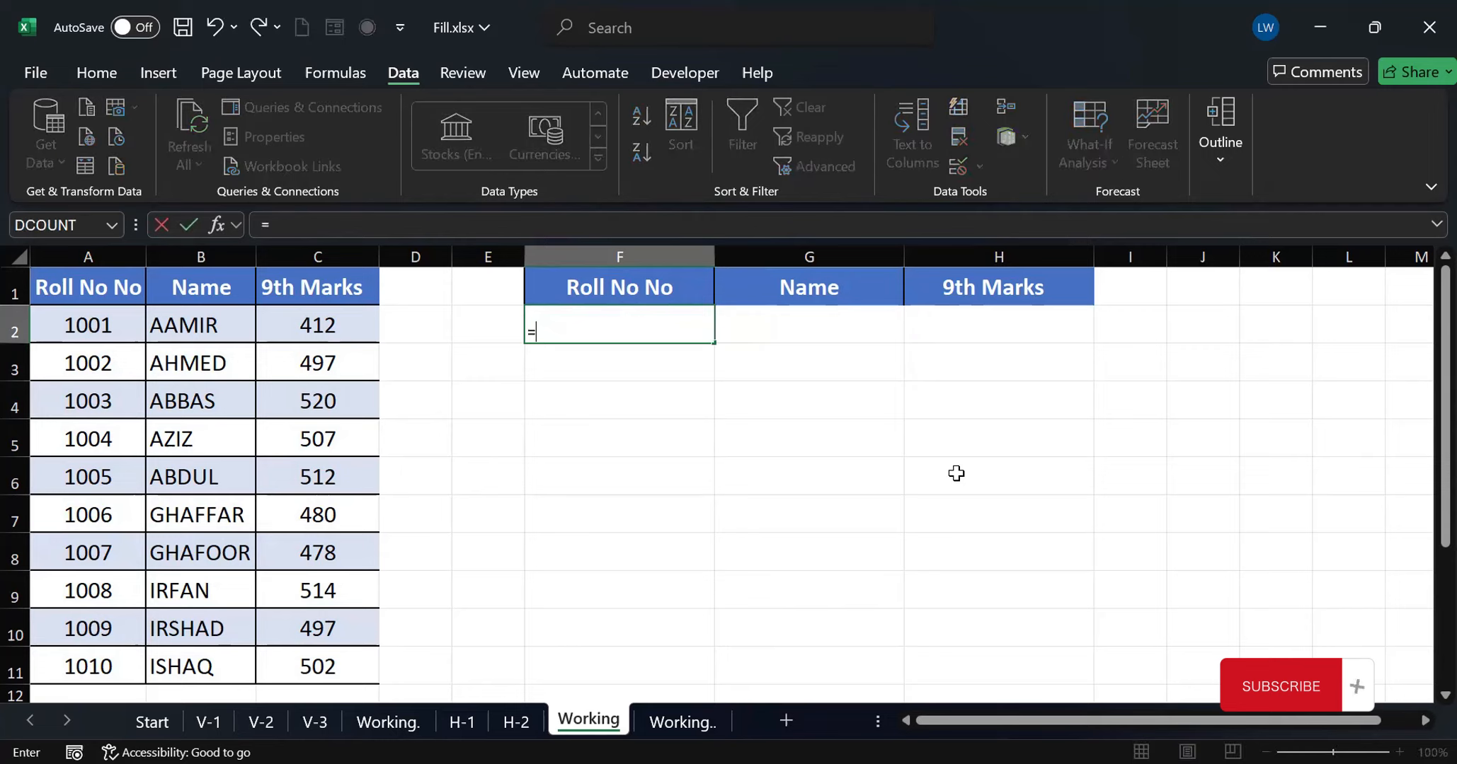
type("dro")
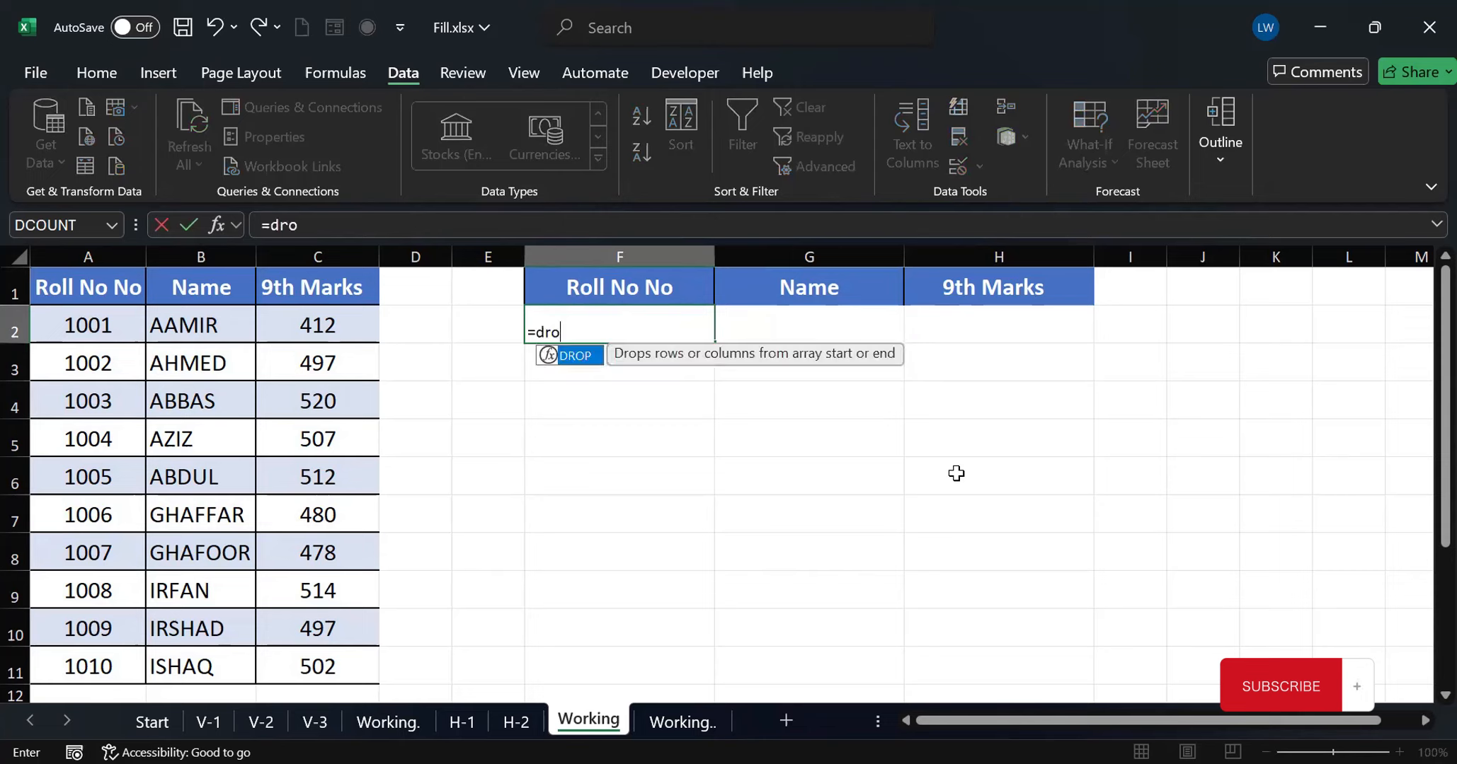
type("p(")
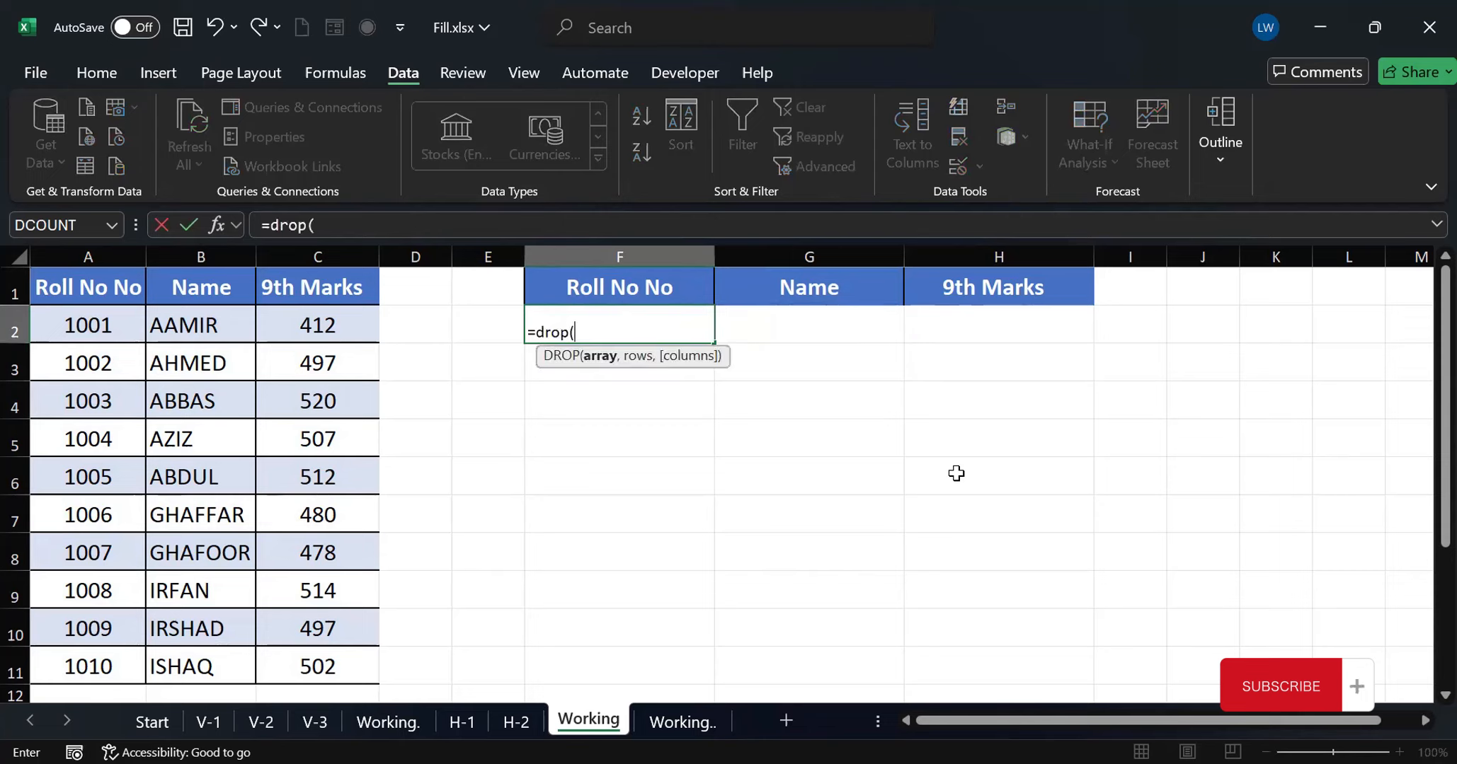
left_click(71, 323)
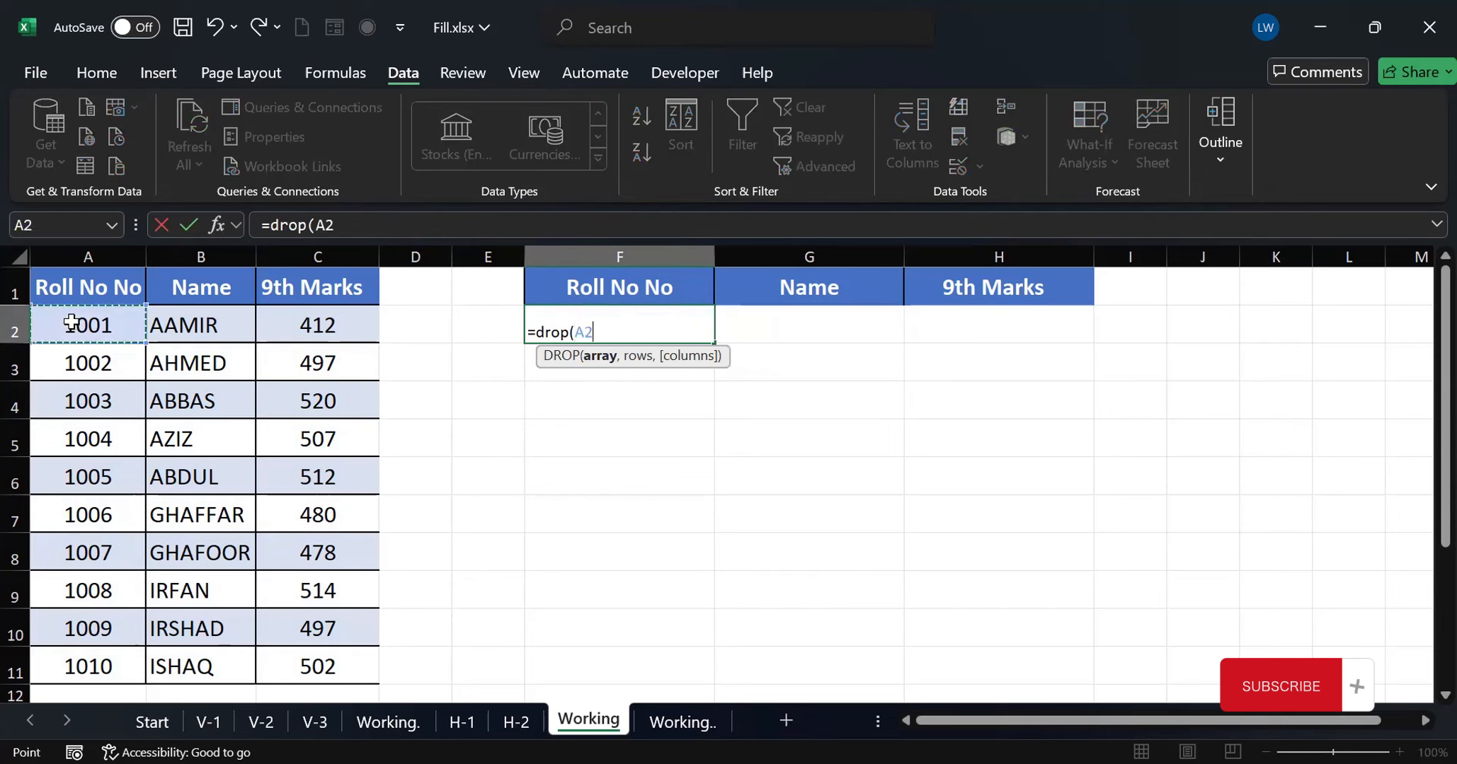
left_click_drag(291, 675, 291, 675)
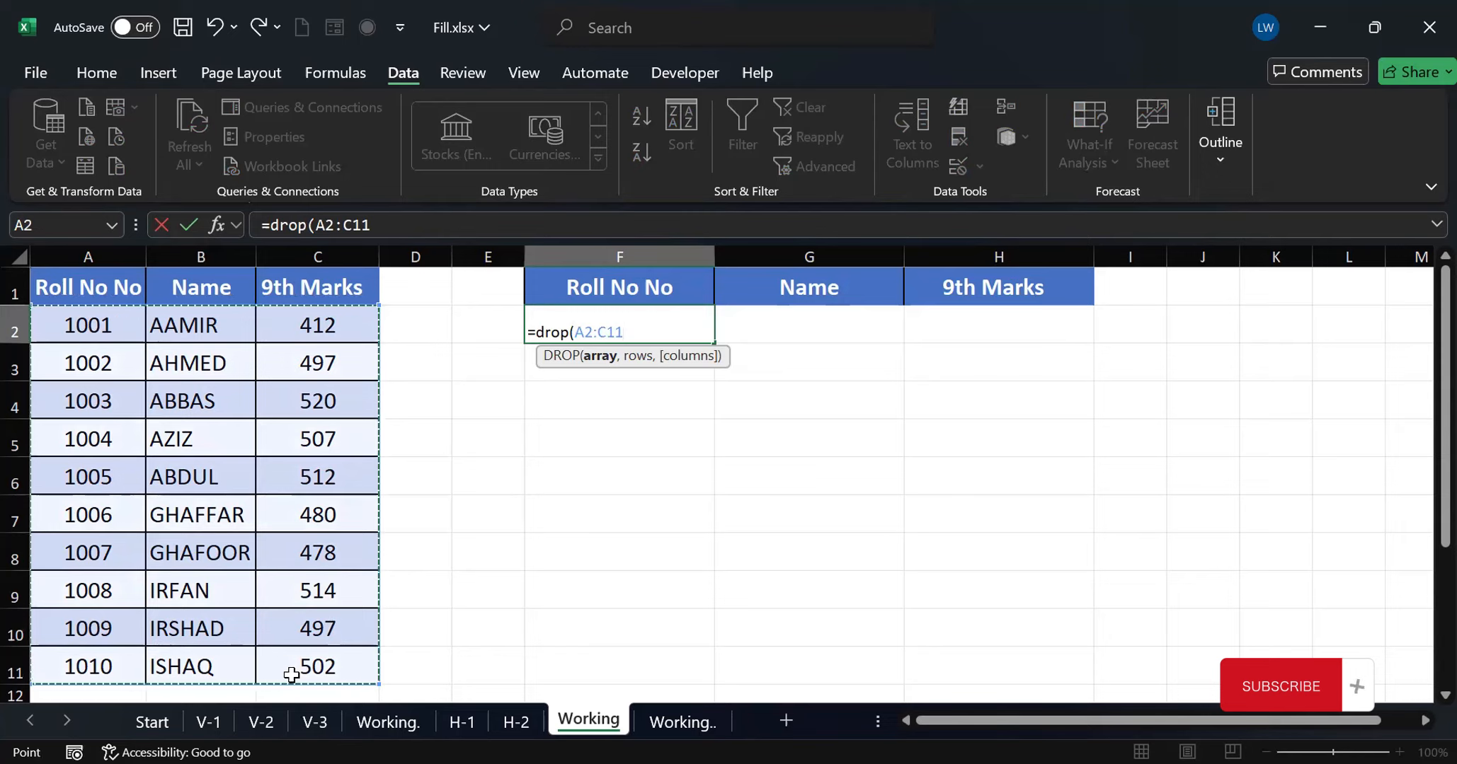
type(",2")
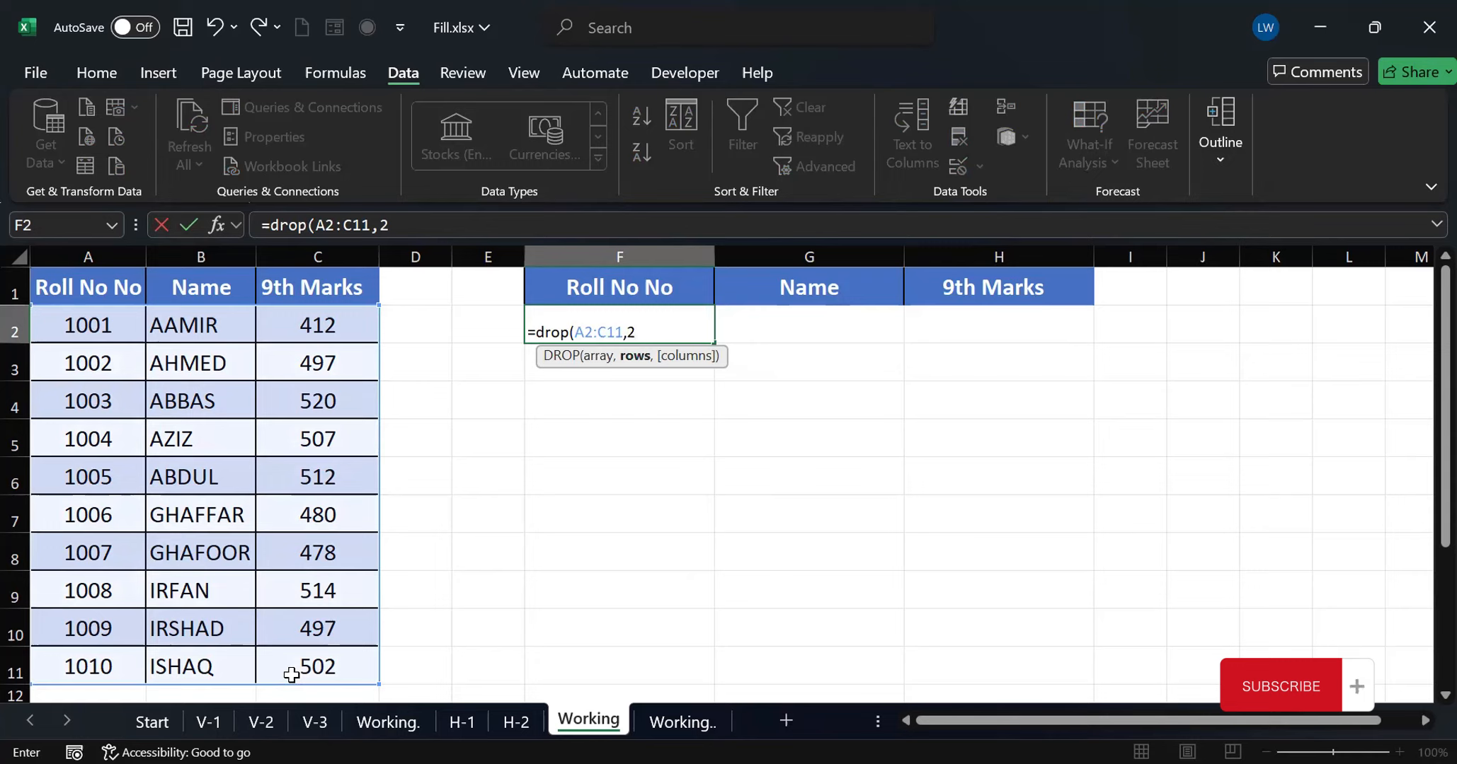
type(")")
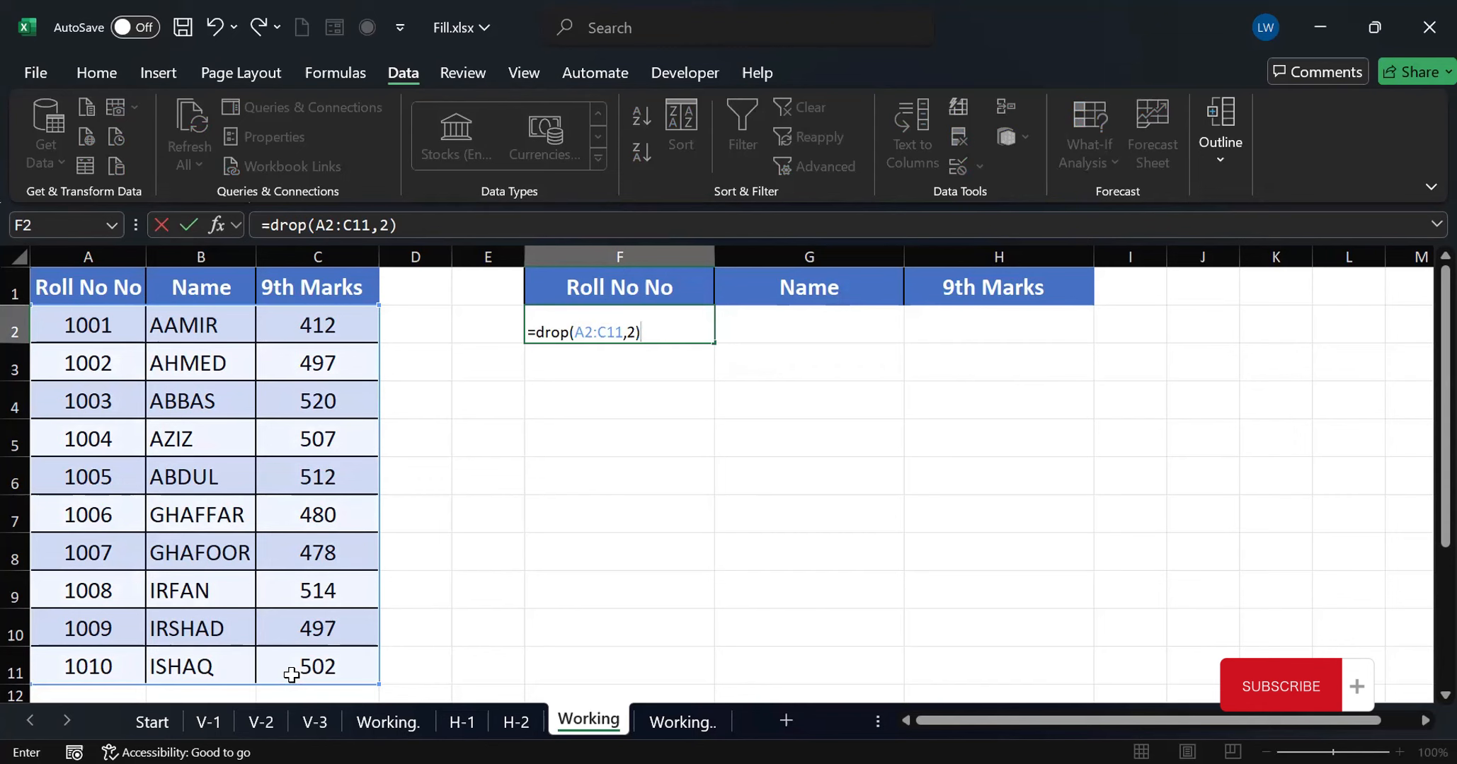
key("Return")
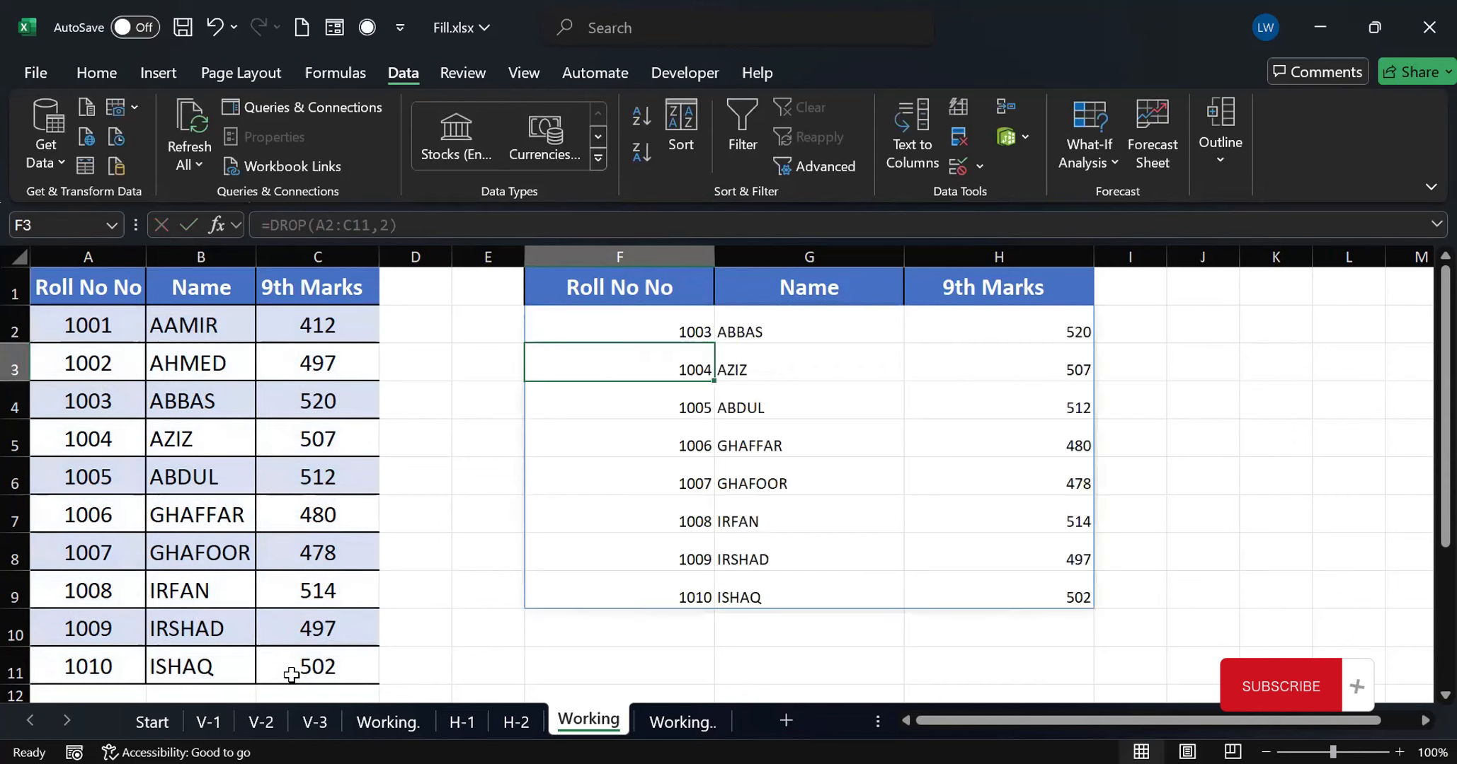
Set the rows argument in F2 to -2 to drop the last two rows, making it =DROP(A2:C11,-2)
left_click(686, 332)
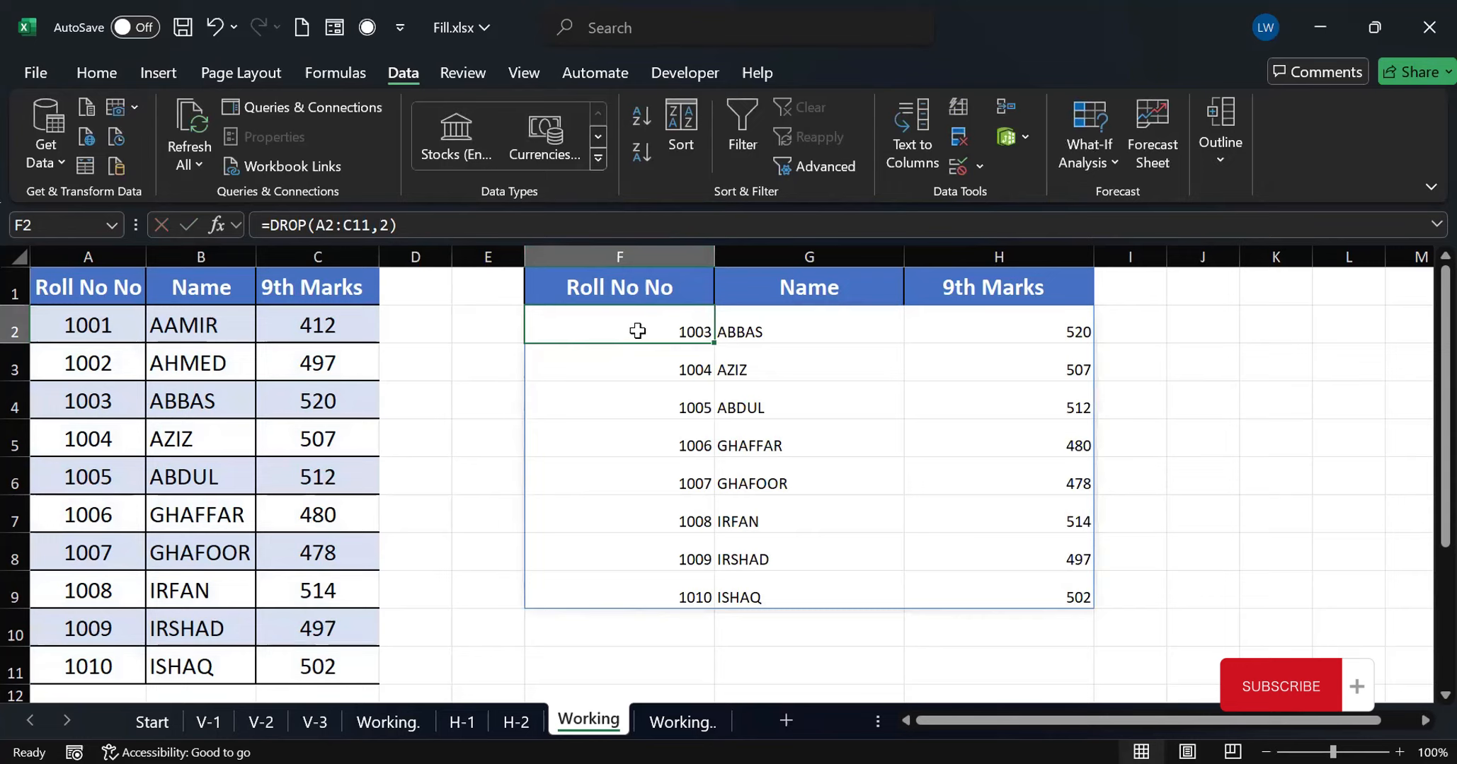
left_click(380, 225)
left_click(380, 225)
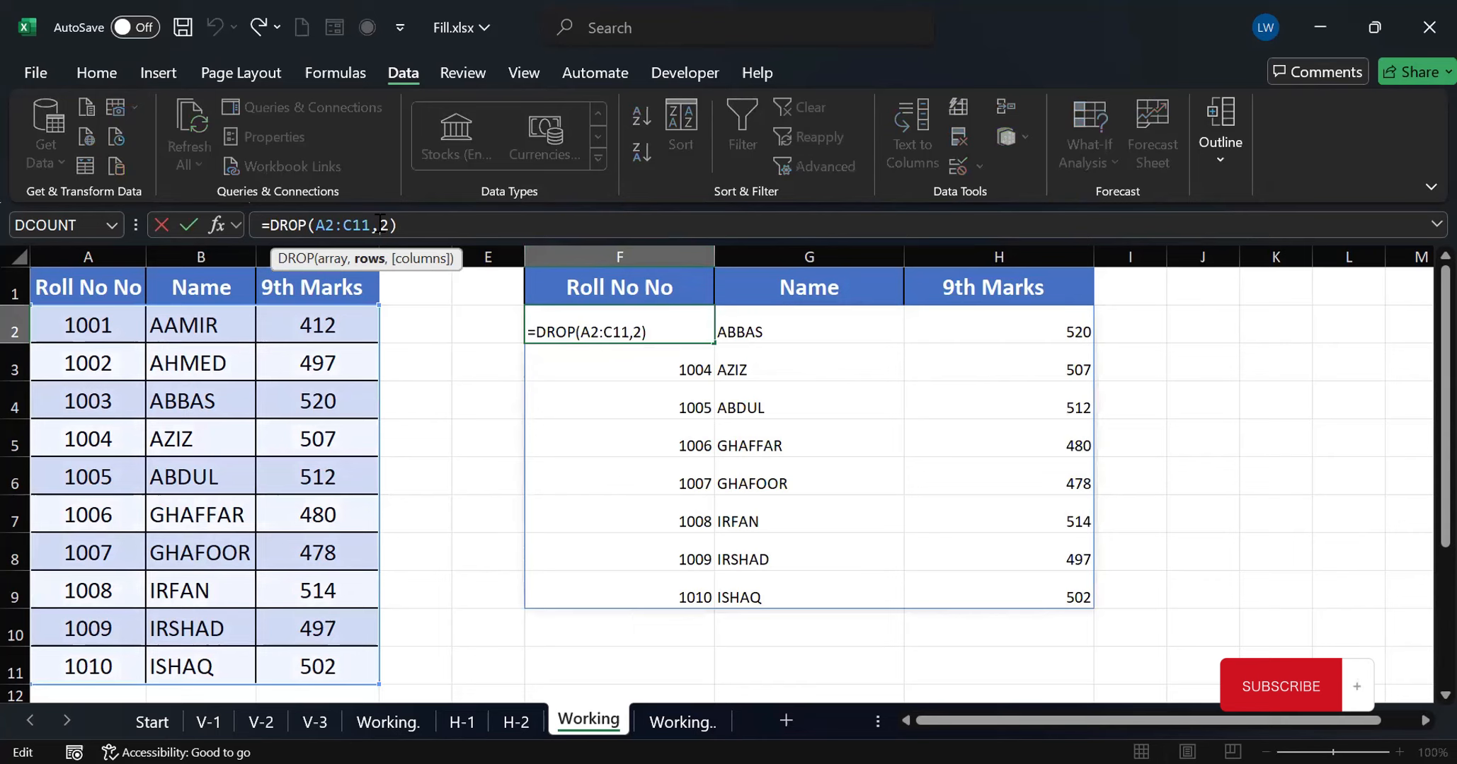
type("-")
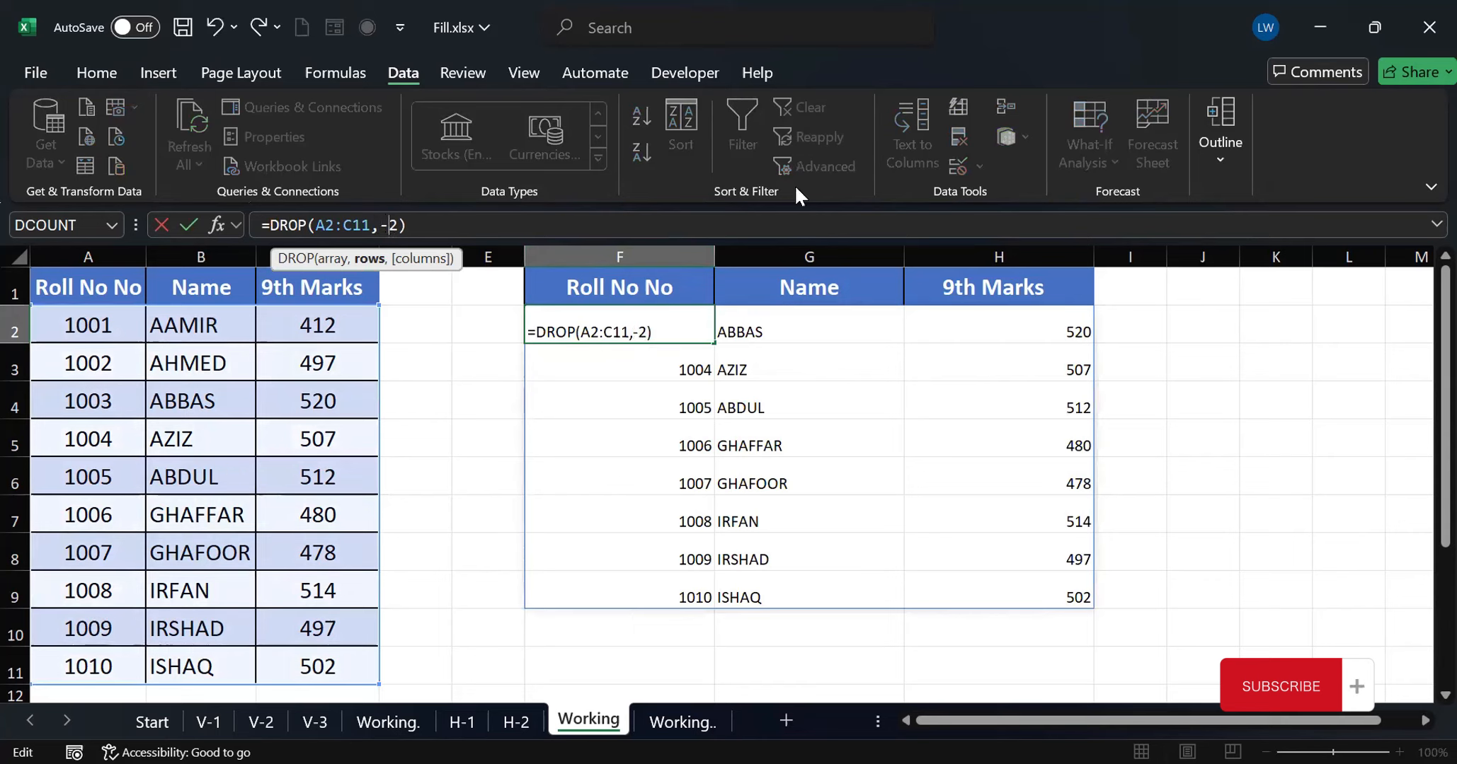
key("Return")
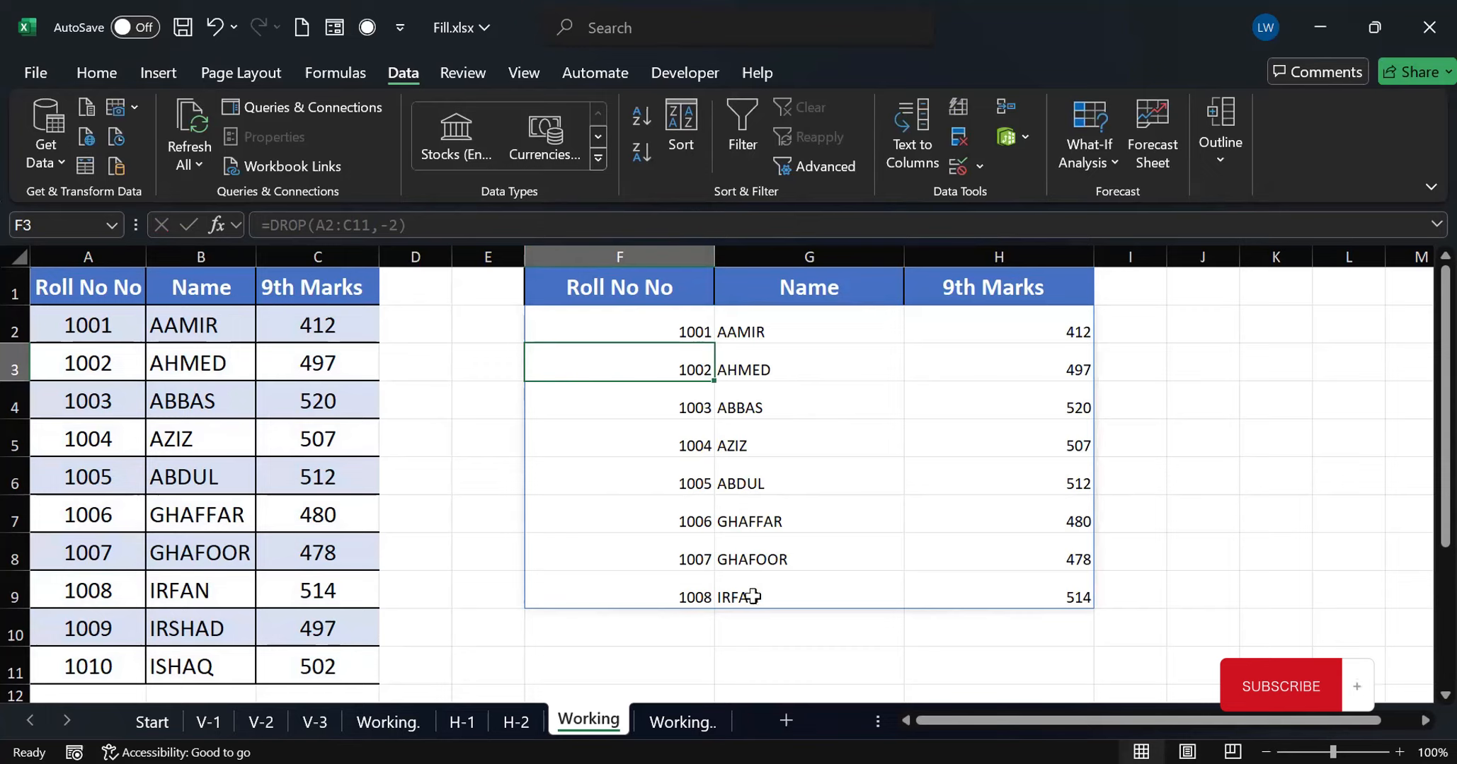
Add the columns argument 1 in F2 to drop the first column as well, making it =DROP(A2:C11,-2,1)
left_click(652, 324)
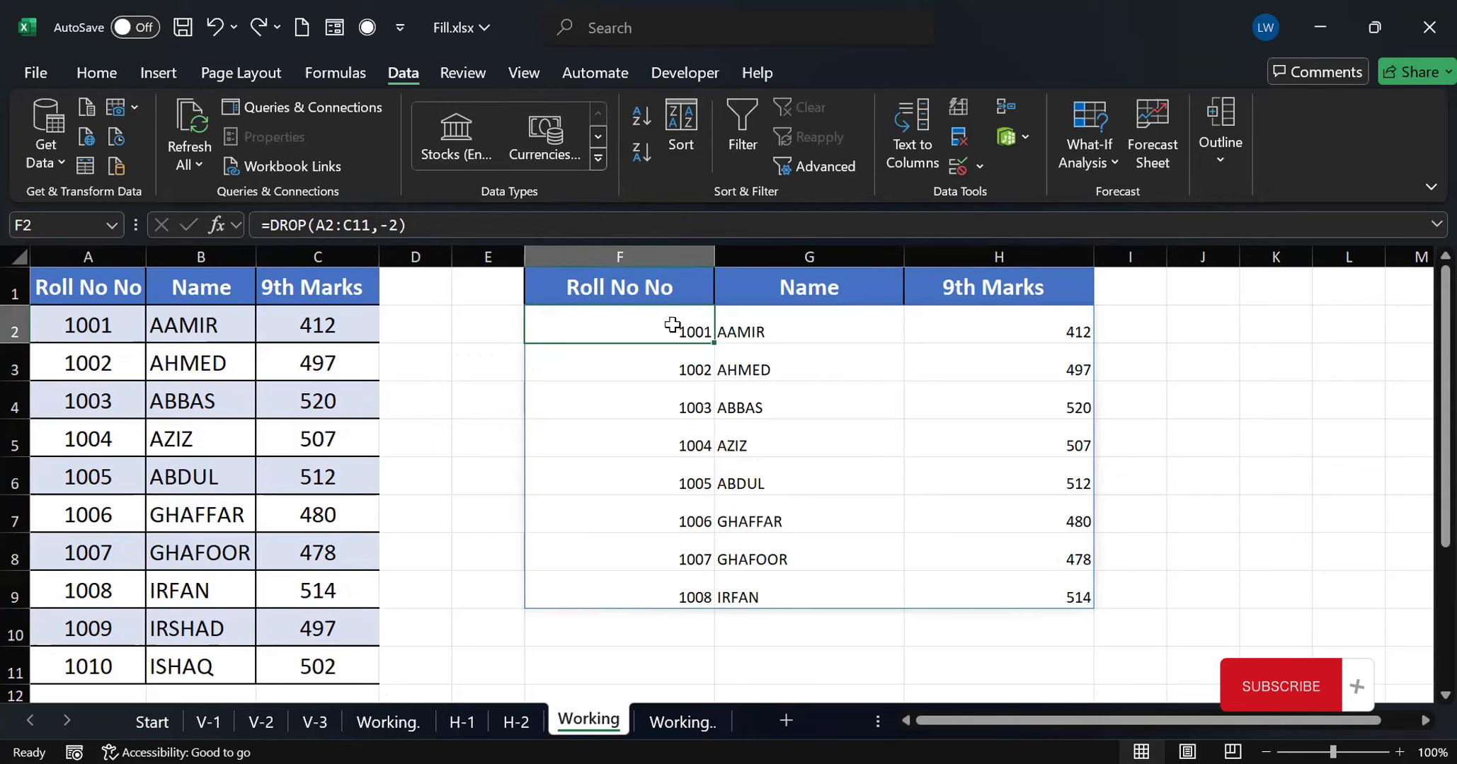
double_click(672, 325)
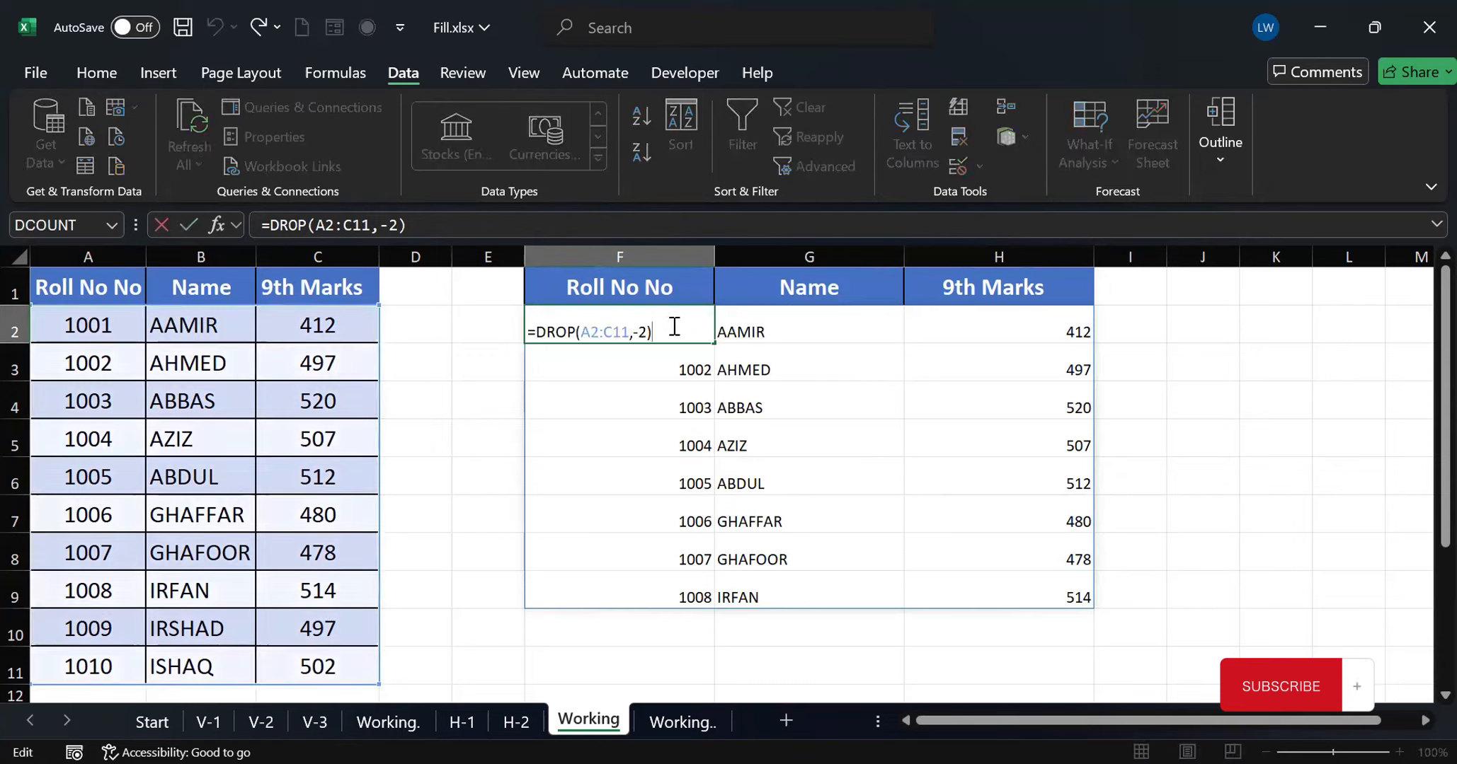
left_click(401, 225)
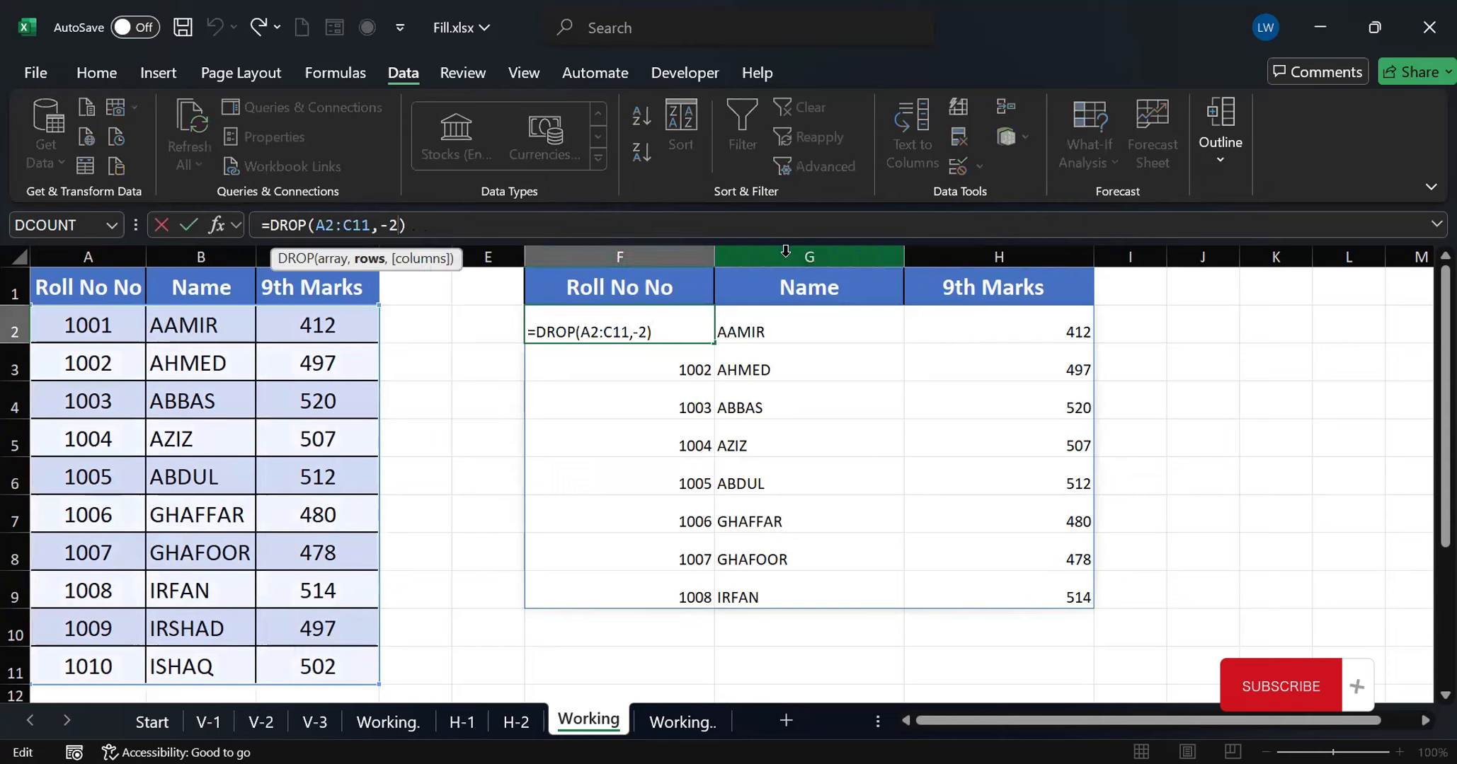
type(",")
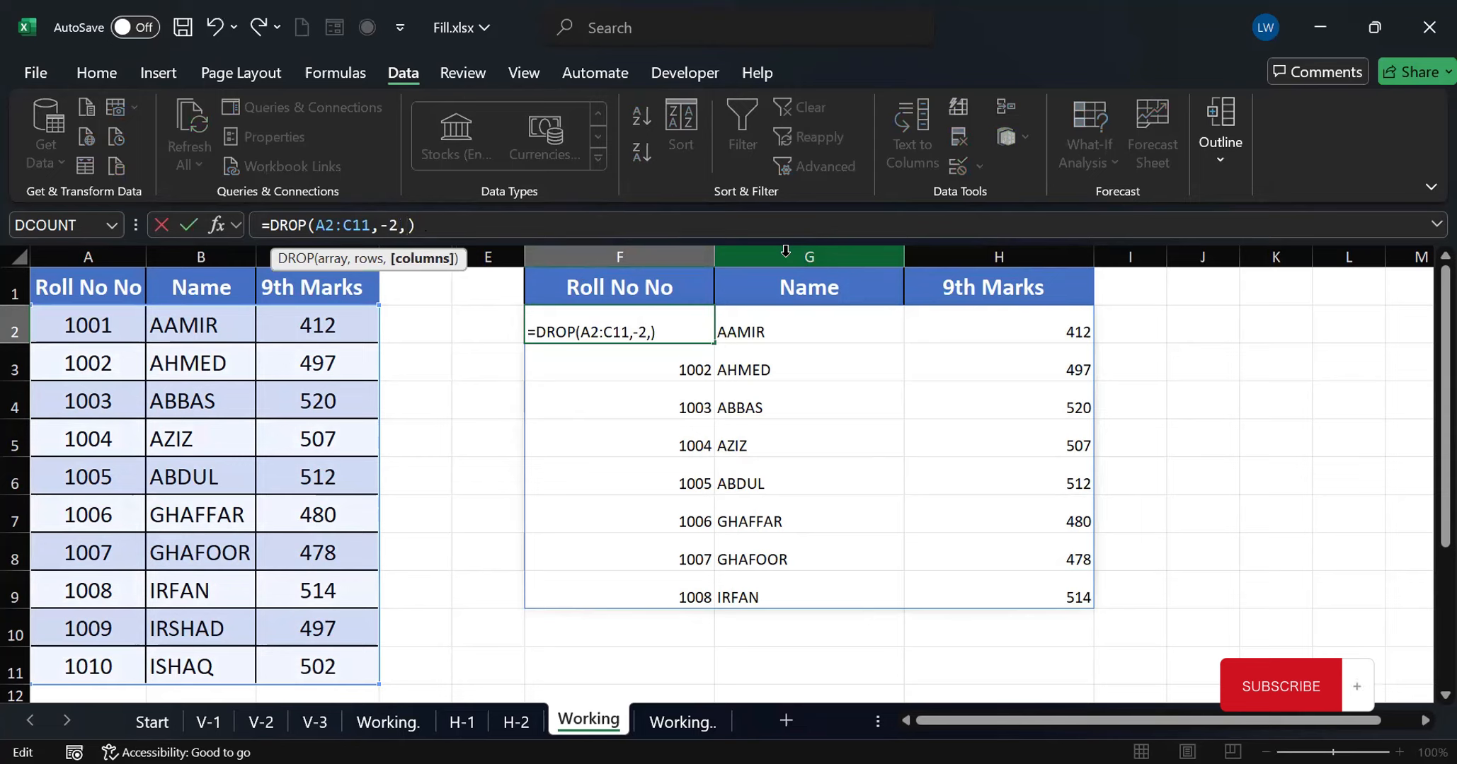
type("1")
key("Return")
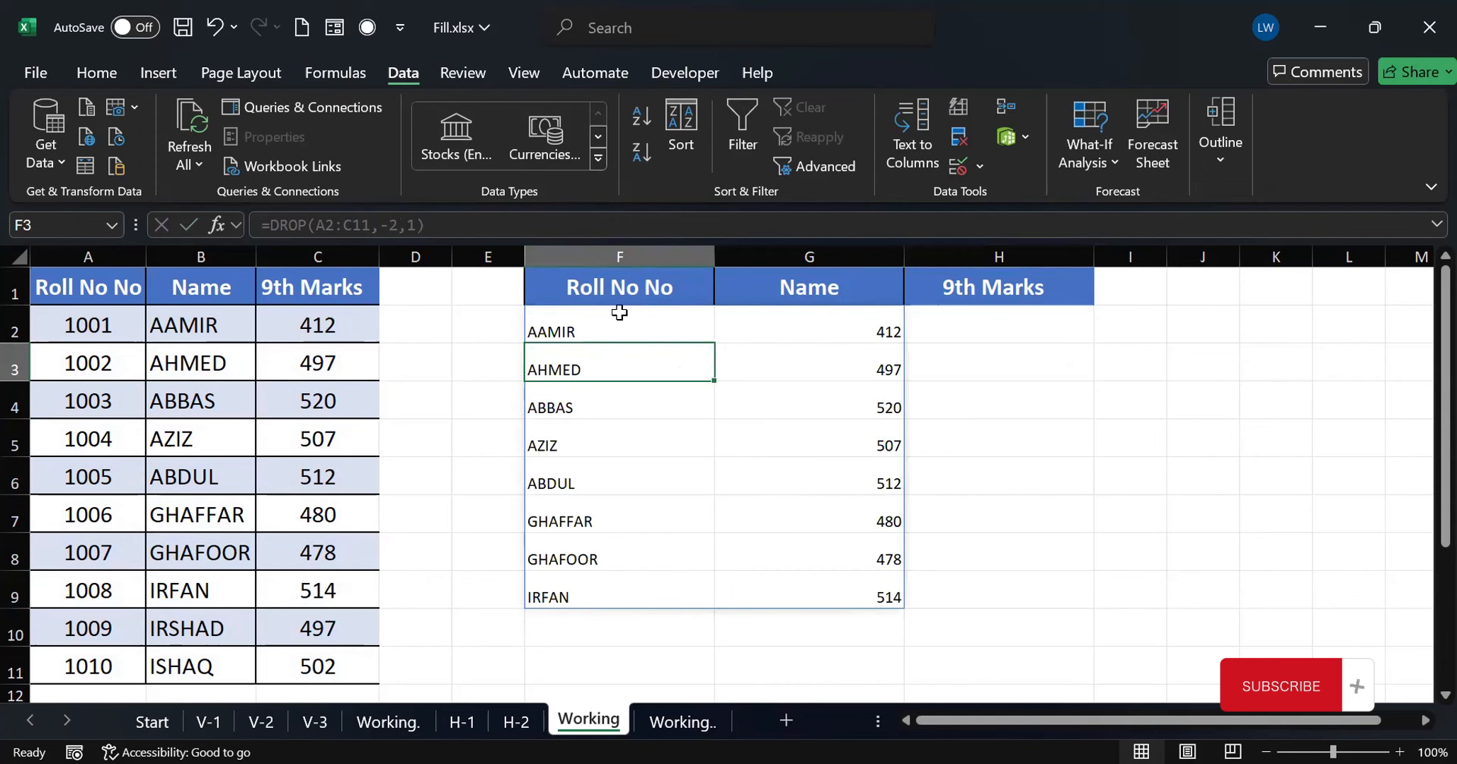
Set the columns argument in F2 to -1 to drop the last column, making it =DROP(A2:C11,-2,-1)
left_click(564, 323)
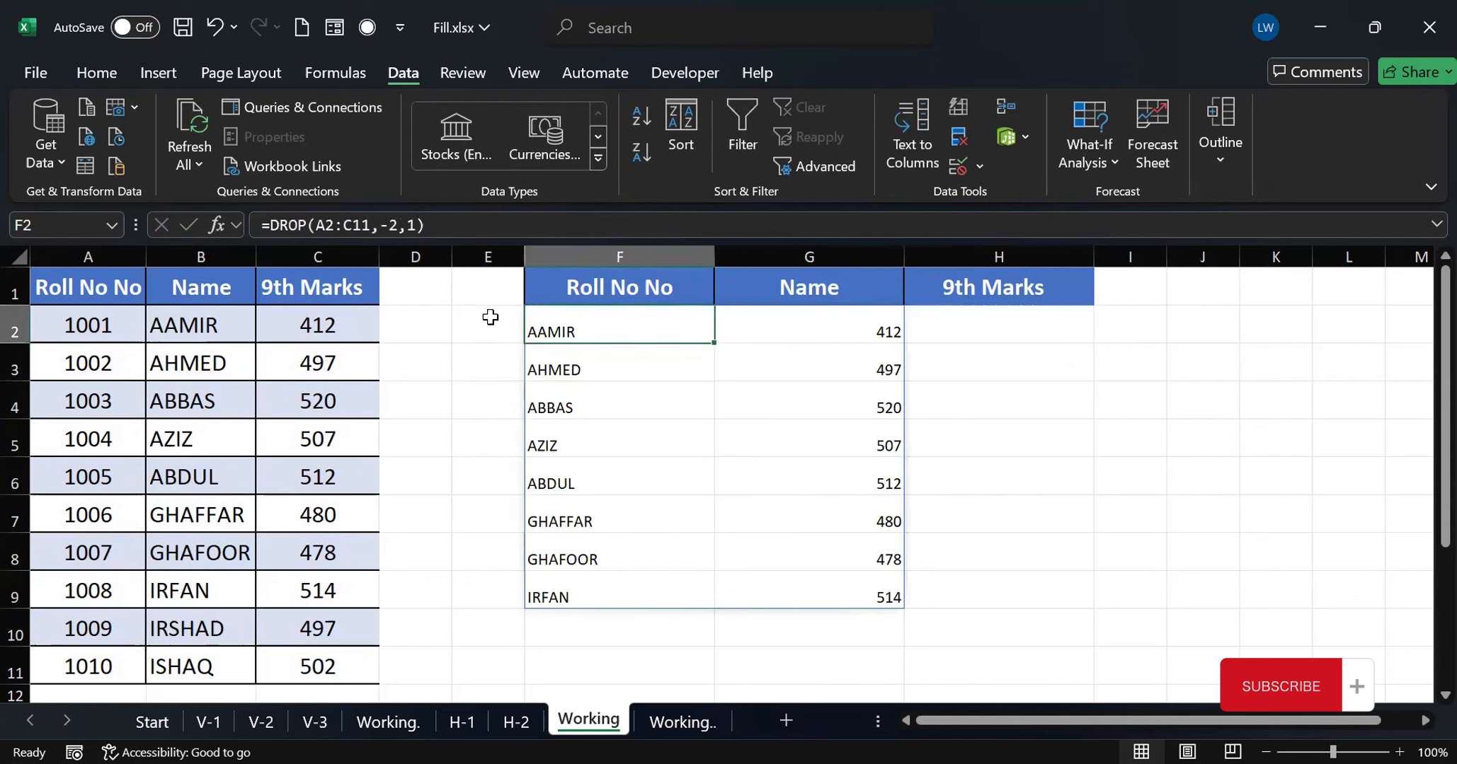
left_click(409, 225)
type("-")
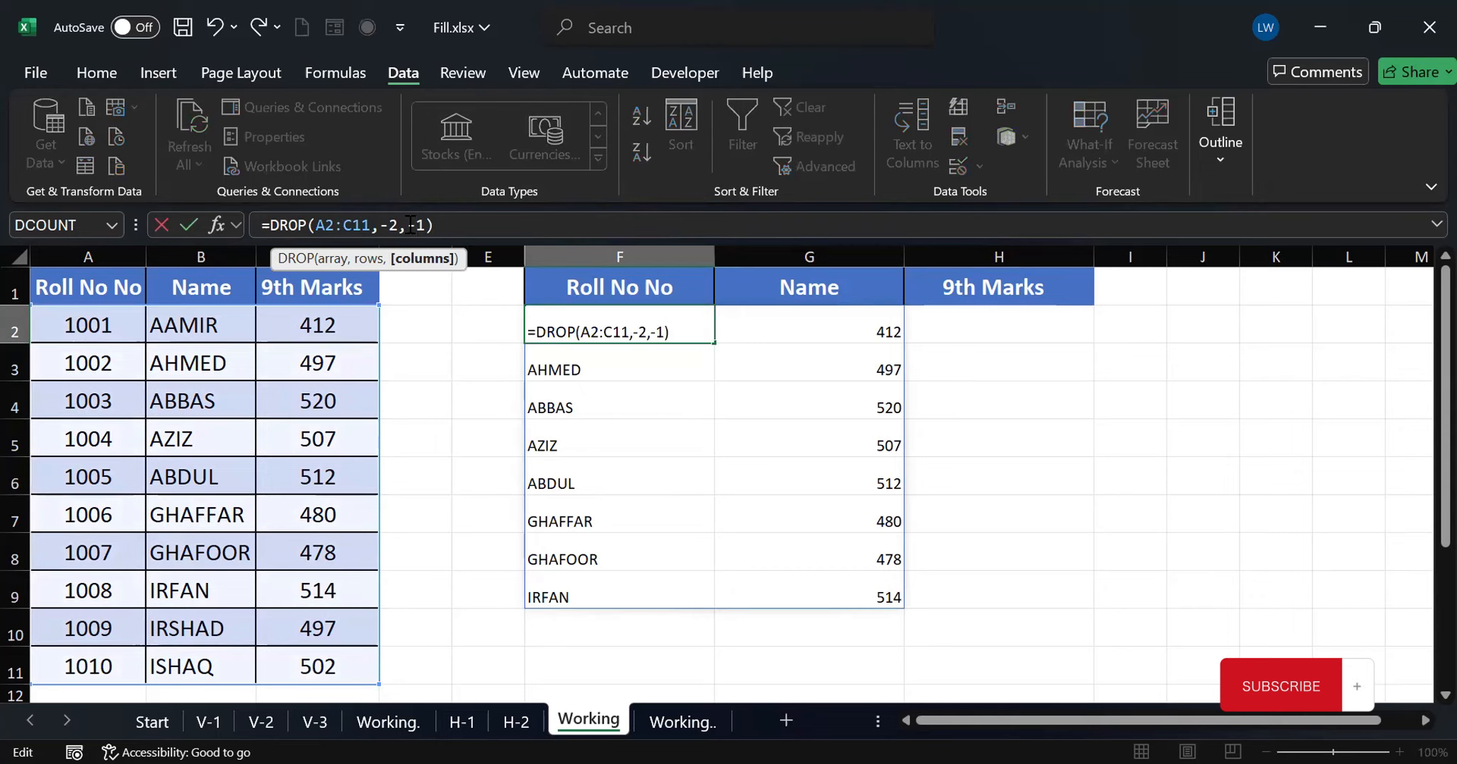
key("Return")
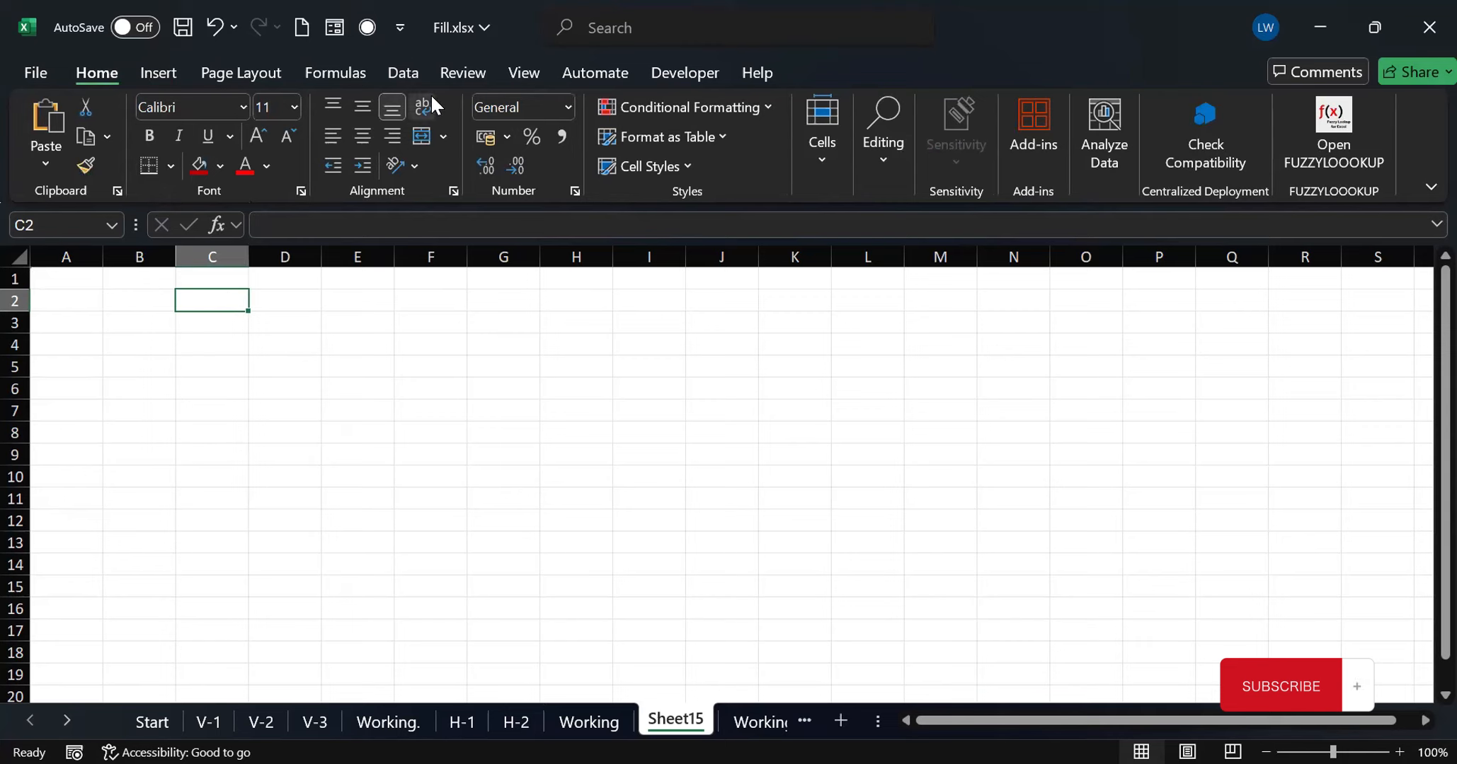
Import data from the picture file WhatsApp Image 2024-09-22 at 1.00.38 PM.jpeg in Downloads, with C2 of Sheet15 as the target cell
left_click(409, 77)
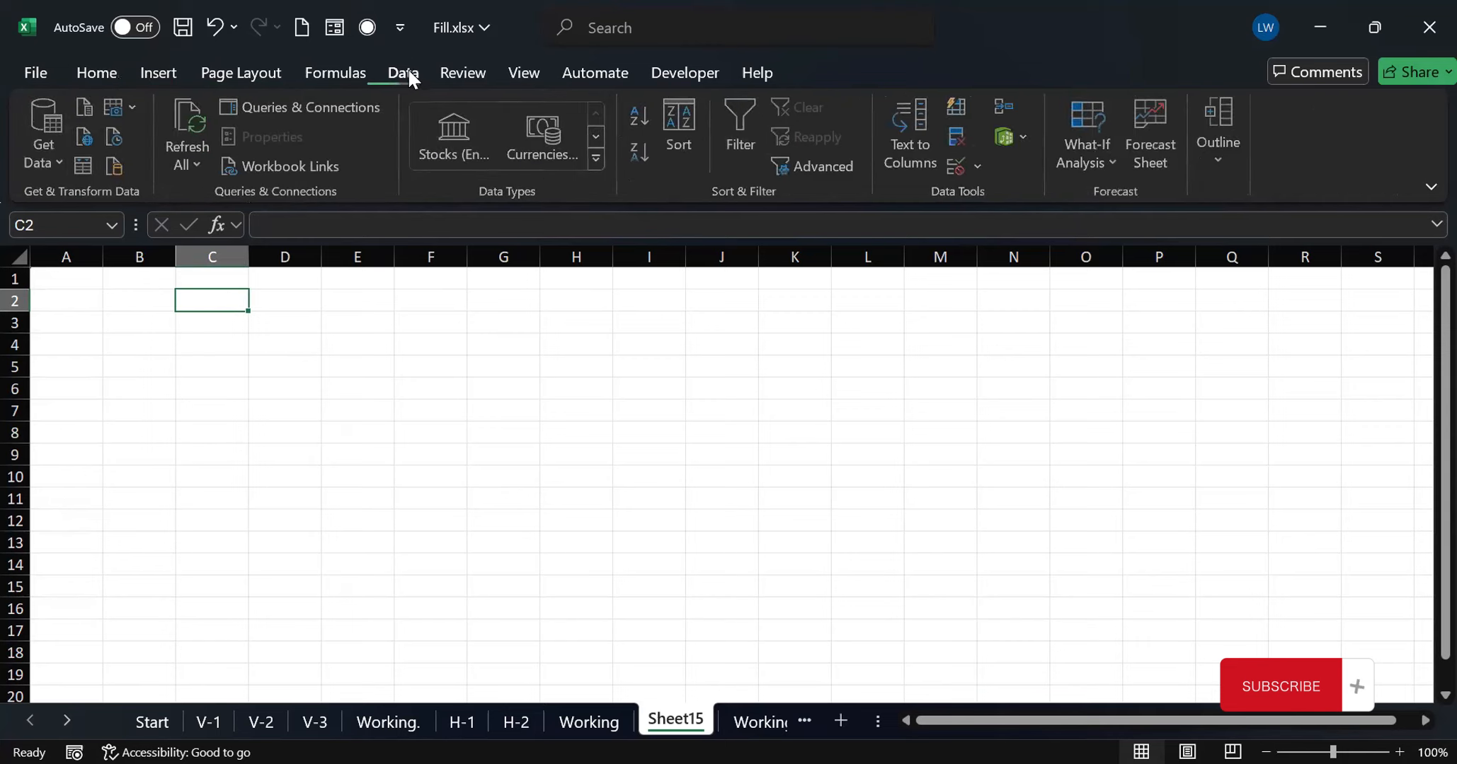
left_click(133, 106)
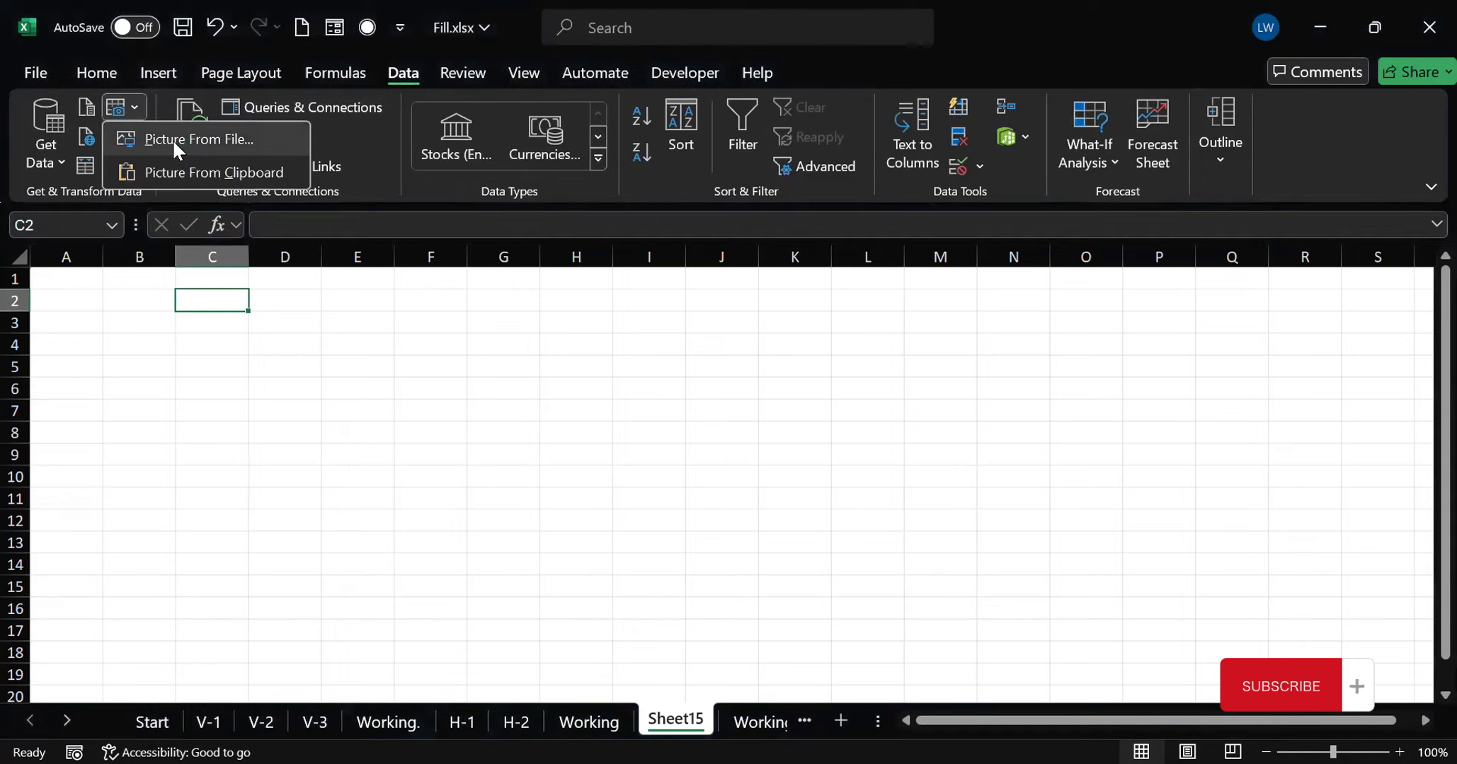
left_click(218, 138)
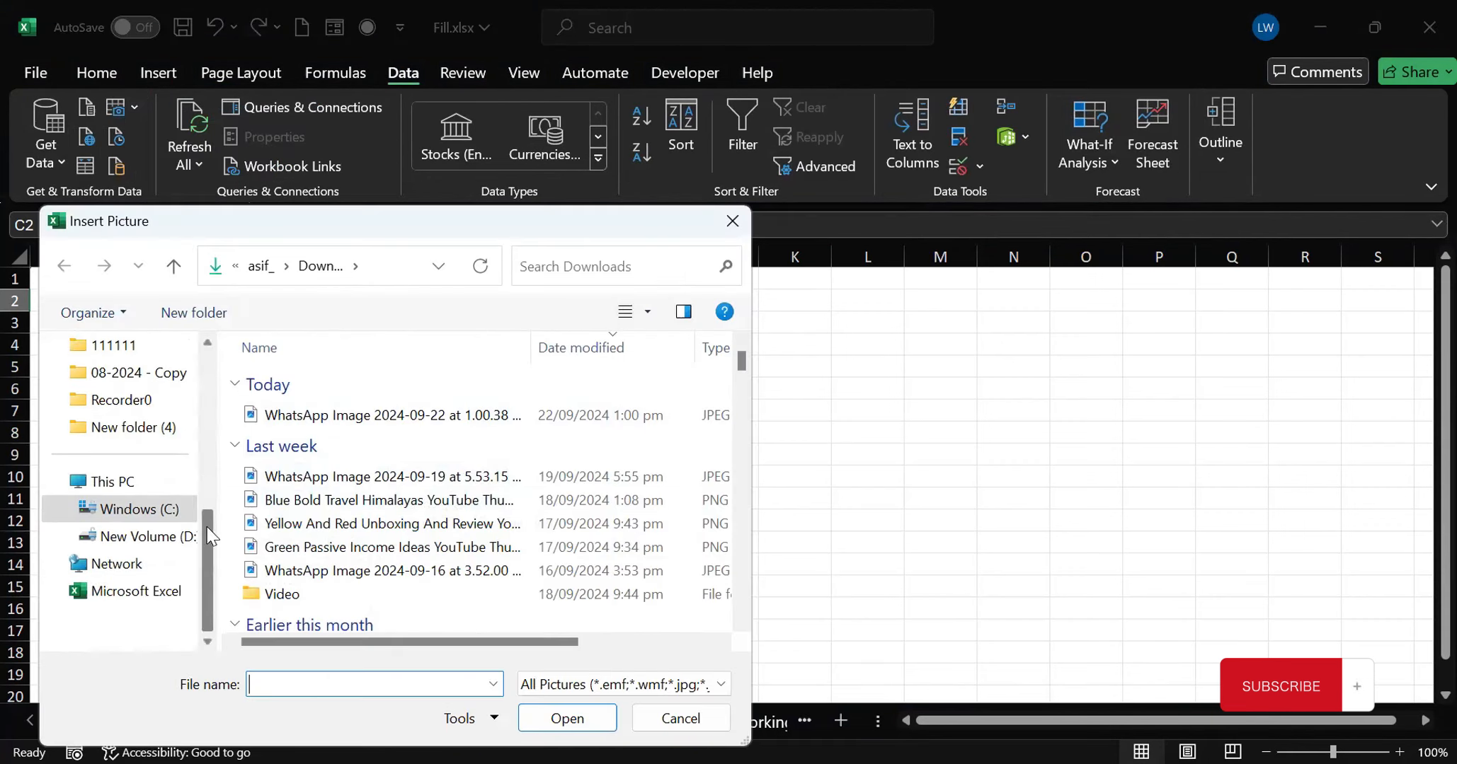
left_click(146, 460)
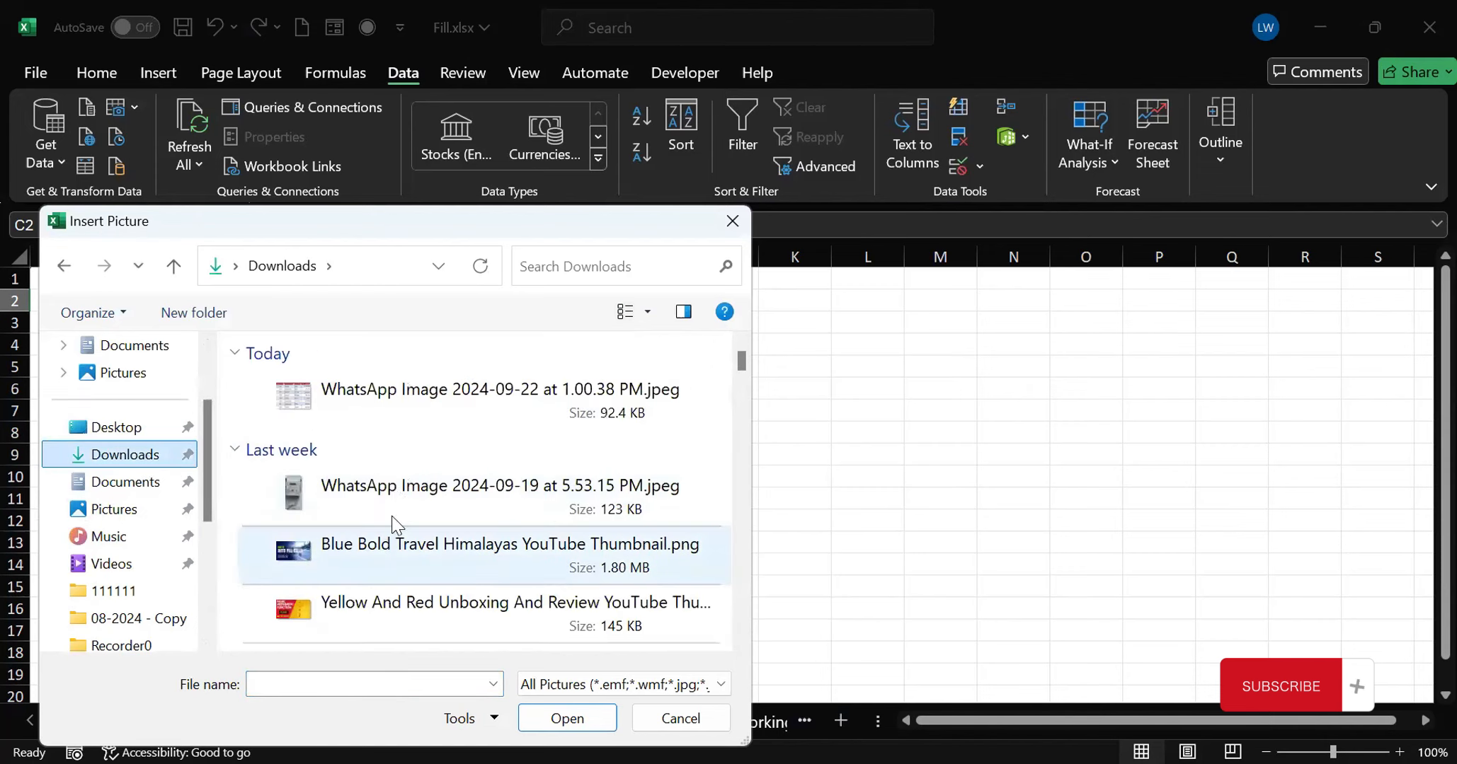
left_click(438, 394)
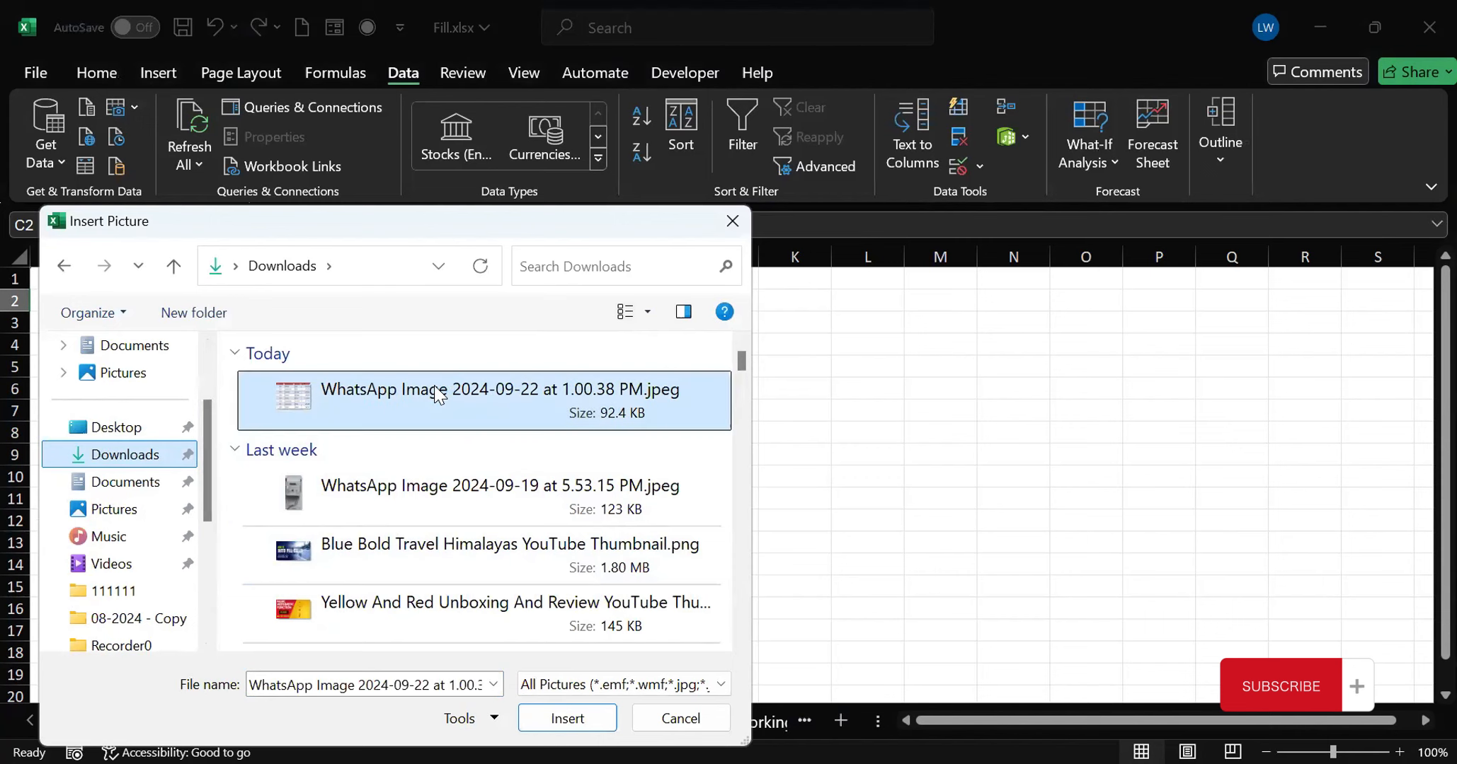
double_click(437, 390)
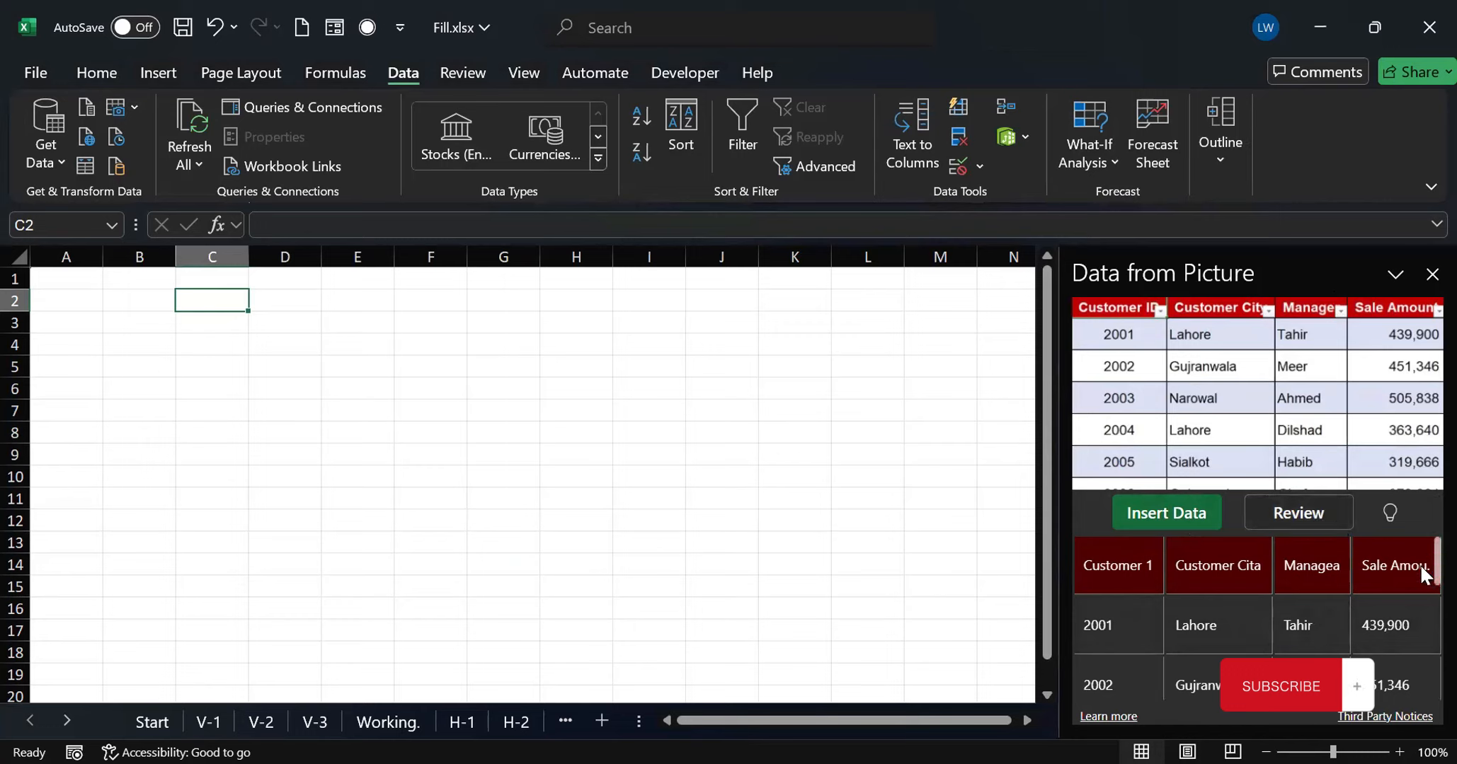
Check the data extracted from the picture, insert it at C2 without reviewing the flagged items, and return to the Start. sheet
scroll(1422, 567, "down", 3)
left_click_drag(1421, 645, 1419, 539)
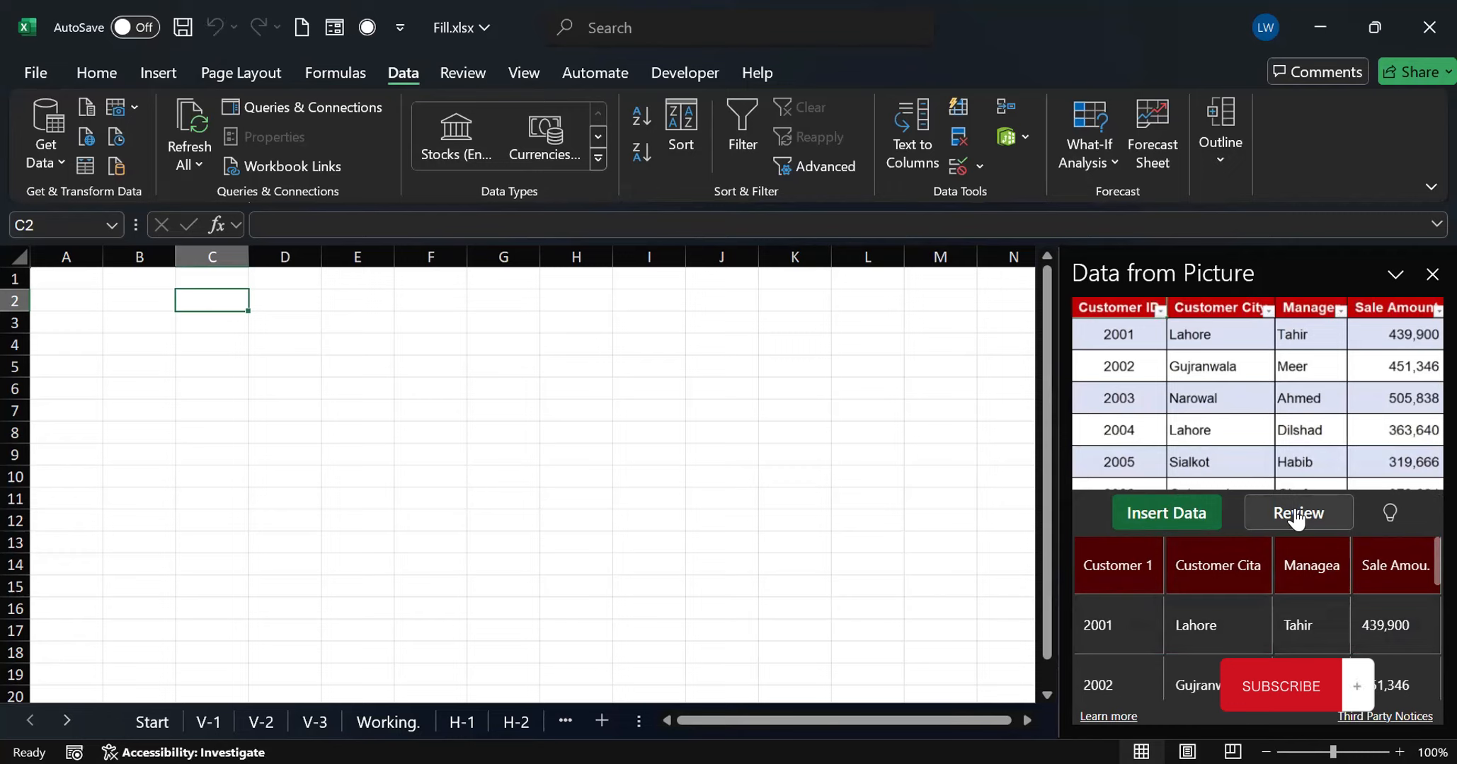
left_click(1162, 516)
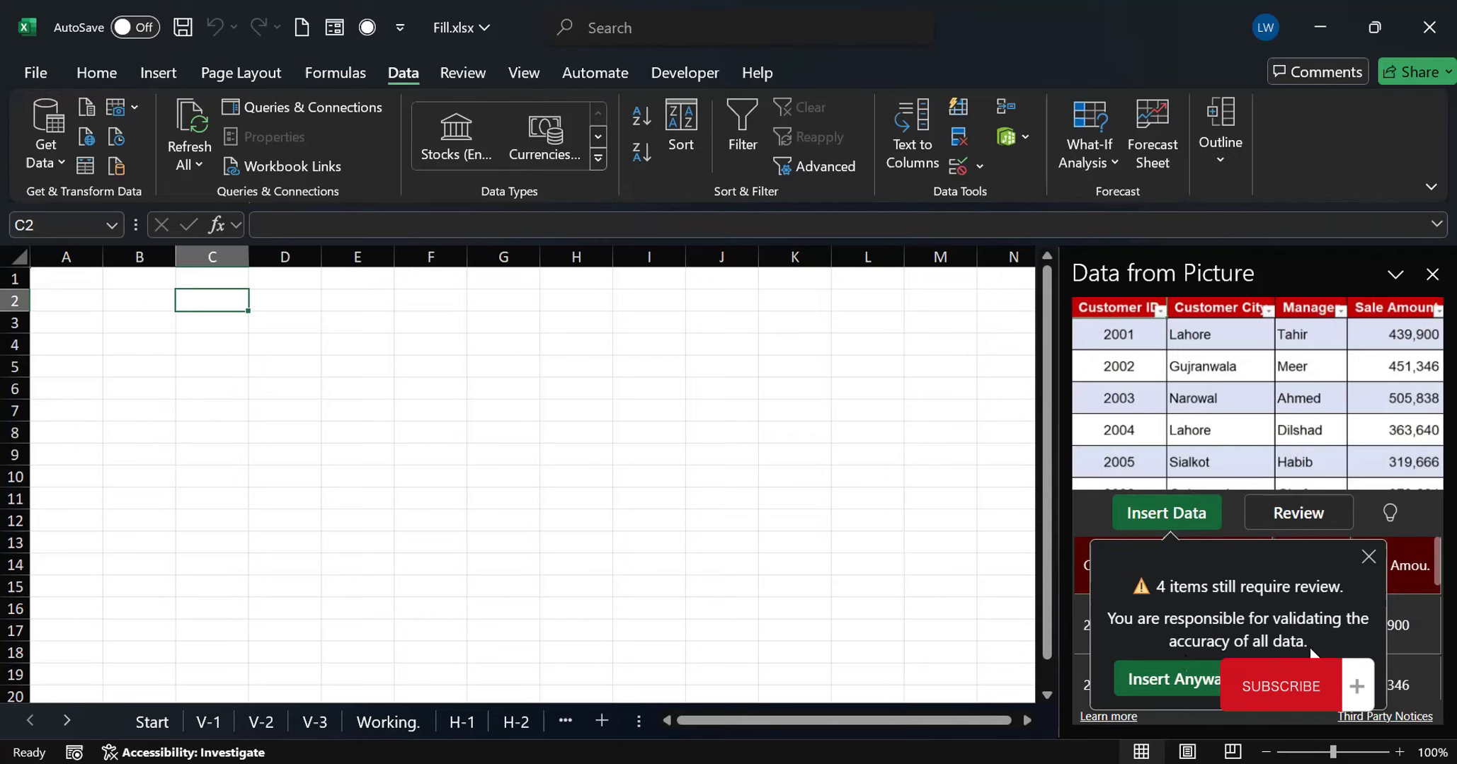
left_click(1179, 686)
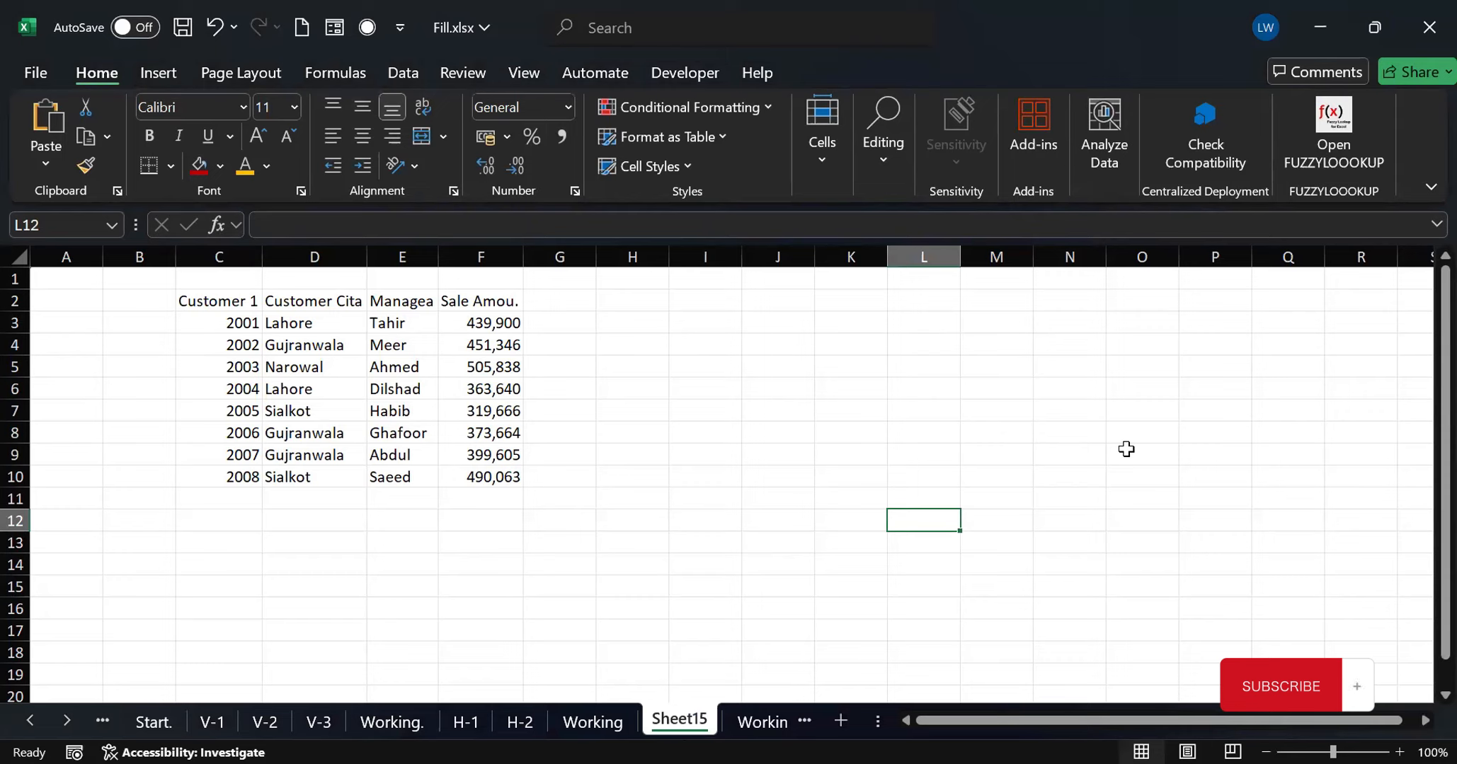
double_click(157, 723)
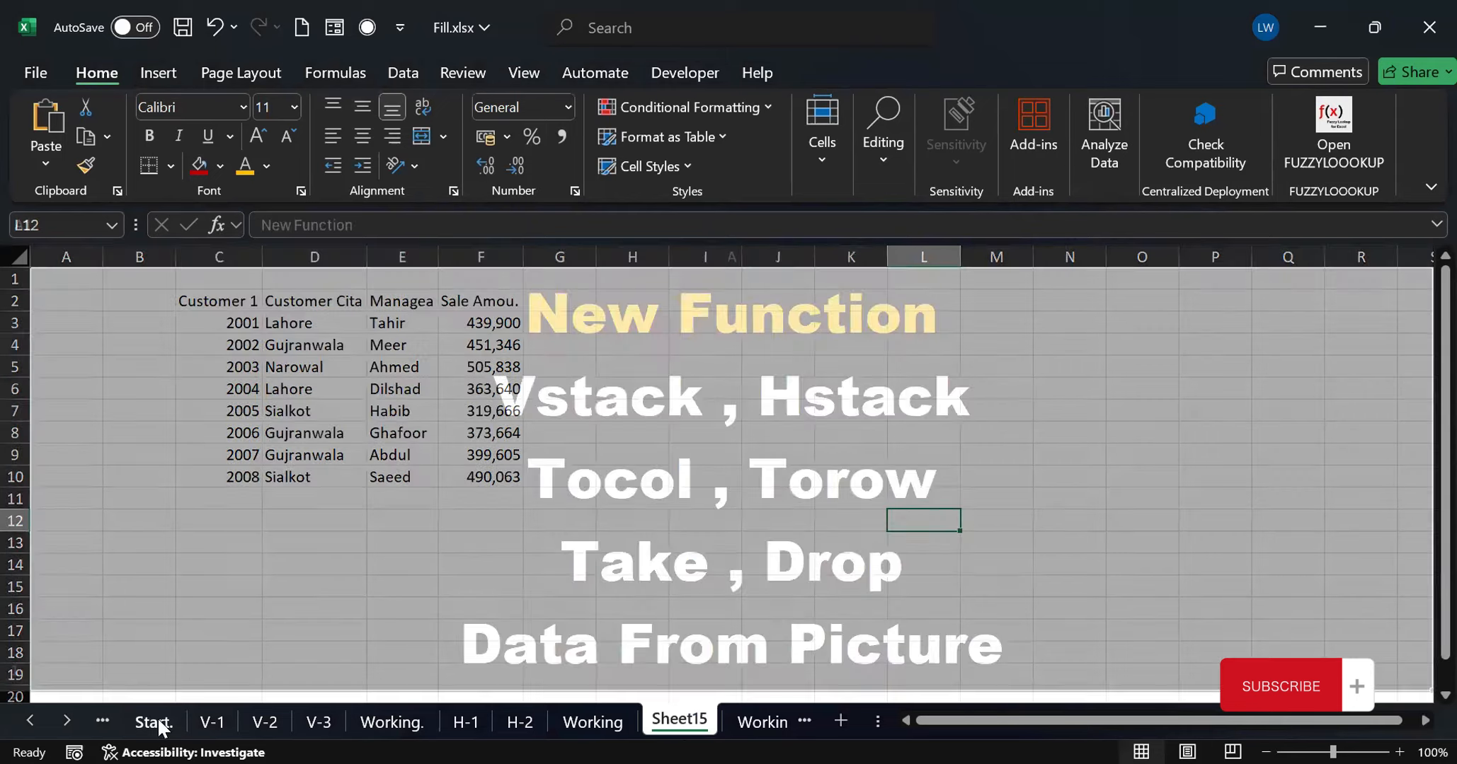